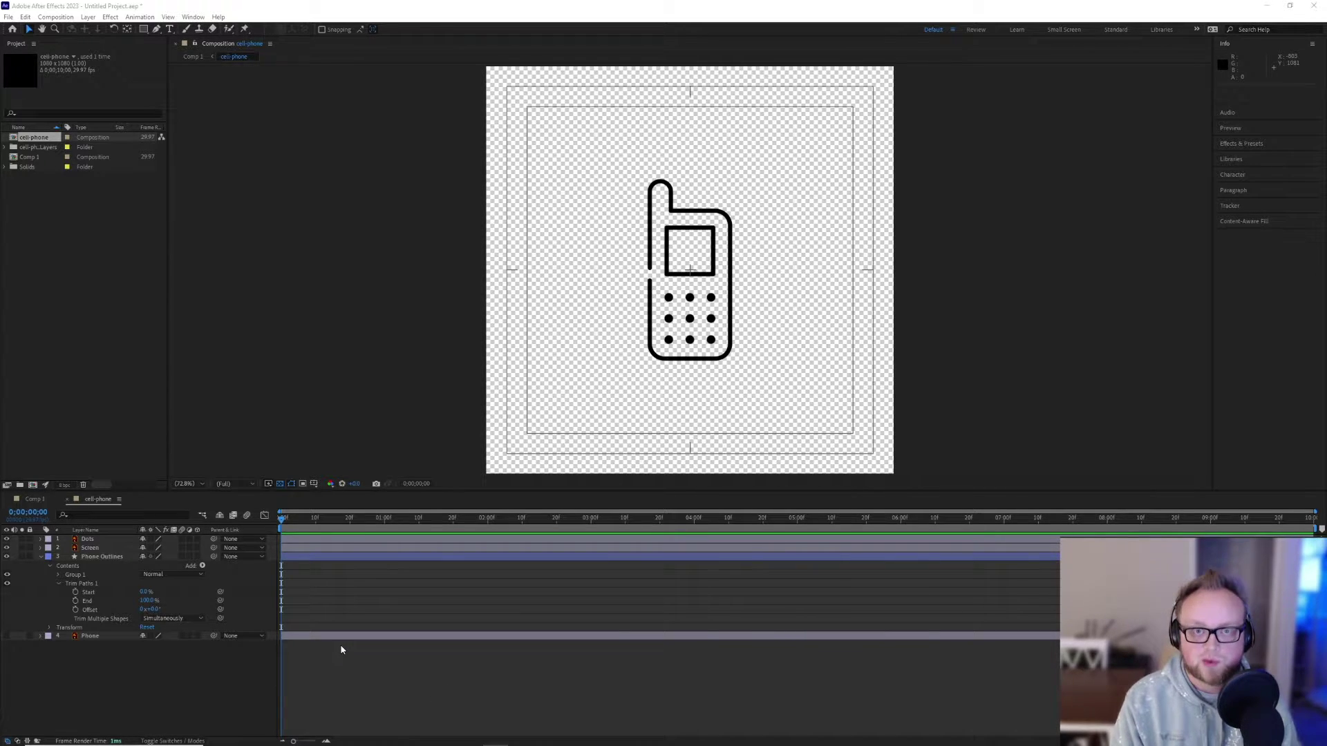
Preview the trim path effect on the Phone Outlines layer by varying the End value of Trim Paths 1
click(298, 567)
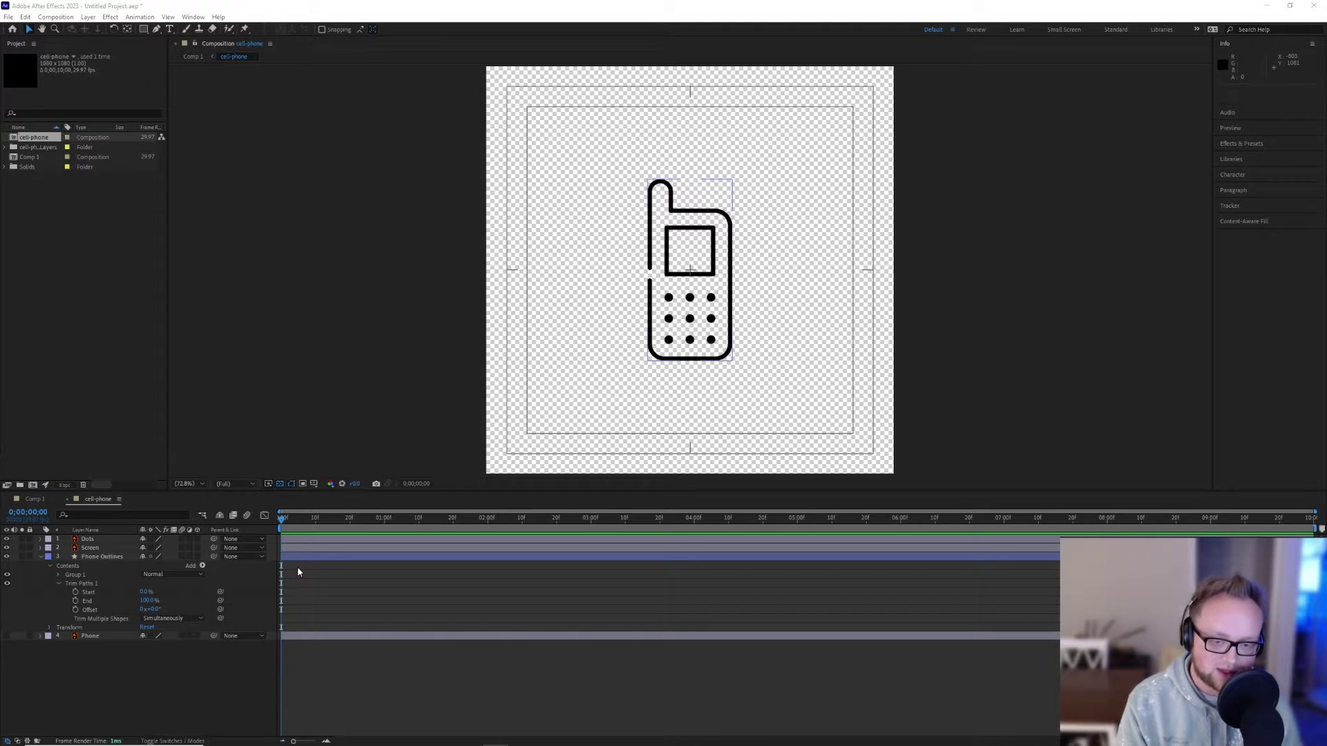
key(F2)
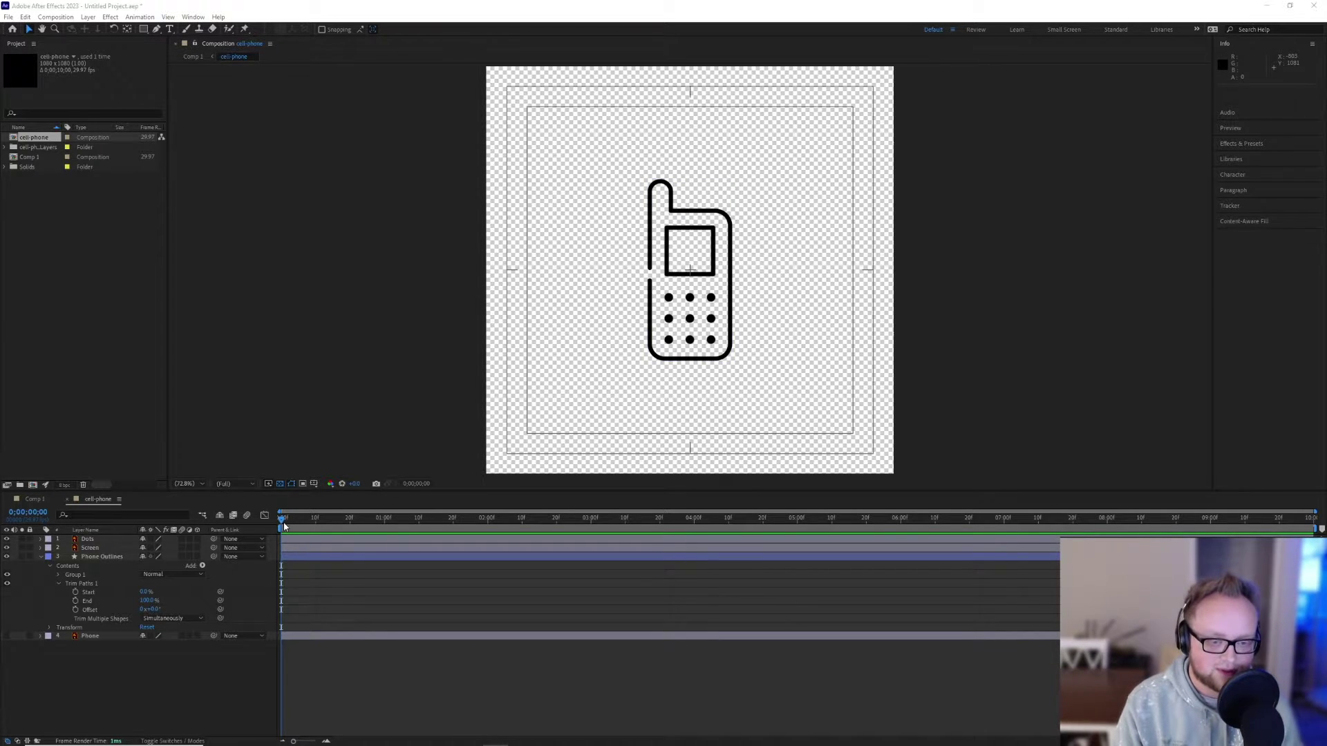
mouse_move(283, 530)
mouse_down()
mouse_move(387, 530)
mouse_move(302, 529)
mouse_up()
click(282, 529)
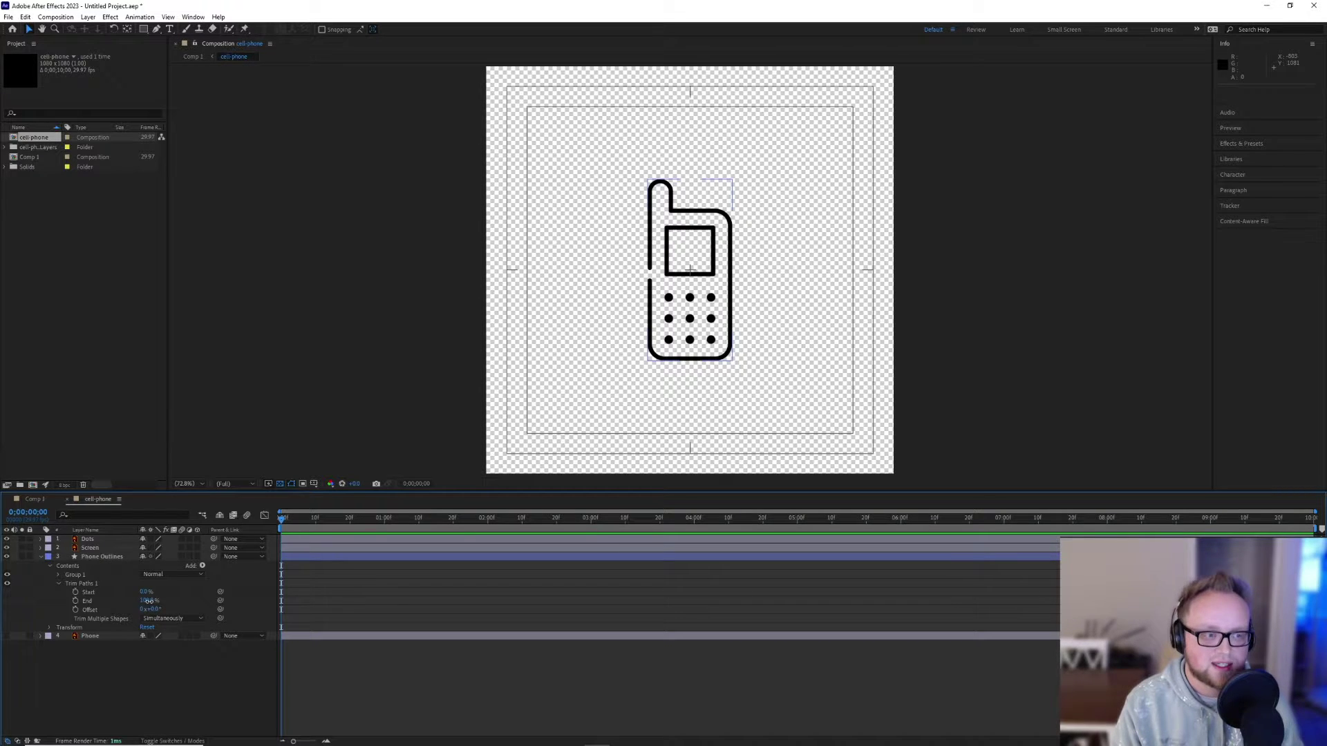
mouse_move(149, 602)
mouse_down()
mouse_move(104, 615)
mouse_move(158, 603)
mouse_move(97, 602)
mouse_move(274, 608)
mouse_up()
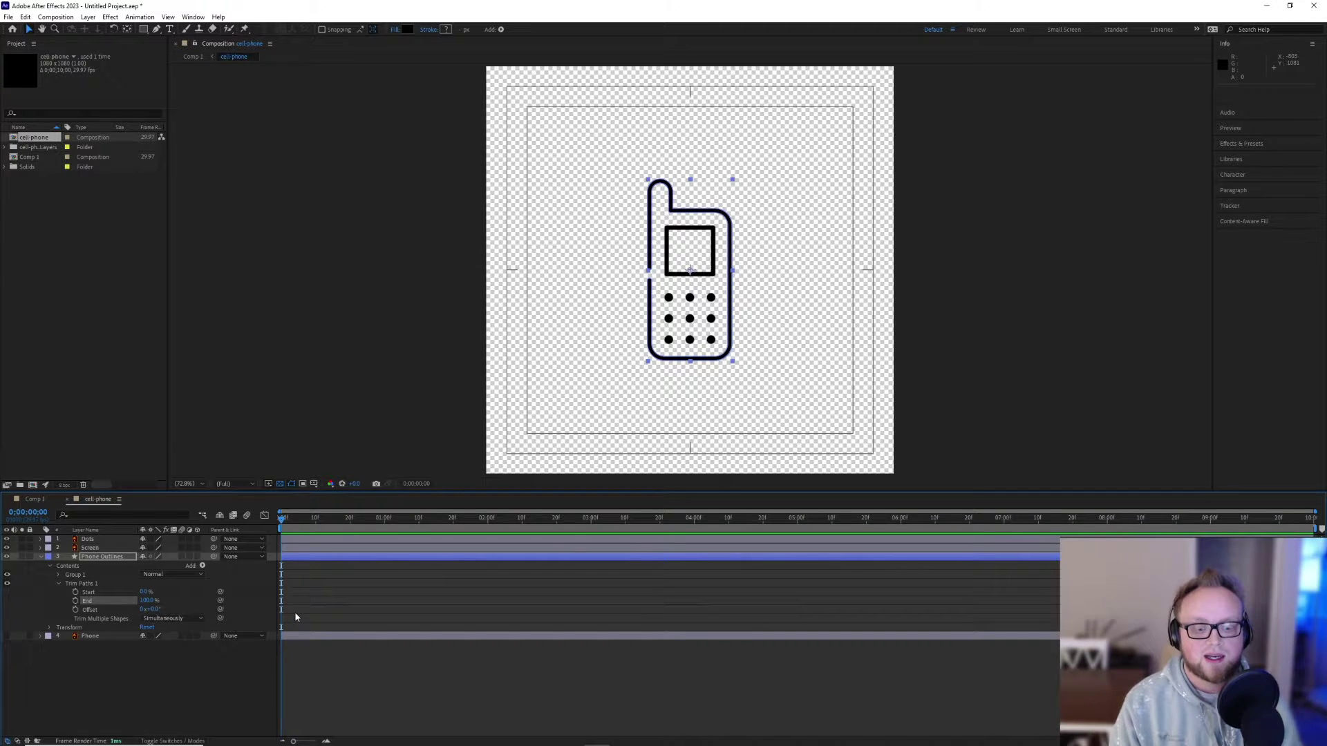
Switch to Illustrator and inspect the Phone, Screen and Dots layers and the Phone layer's paths by toggling their visibility
mouse_move(521, 745)
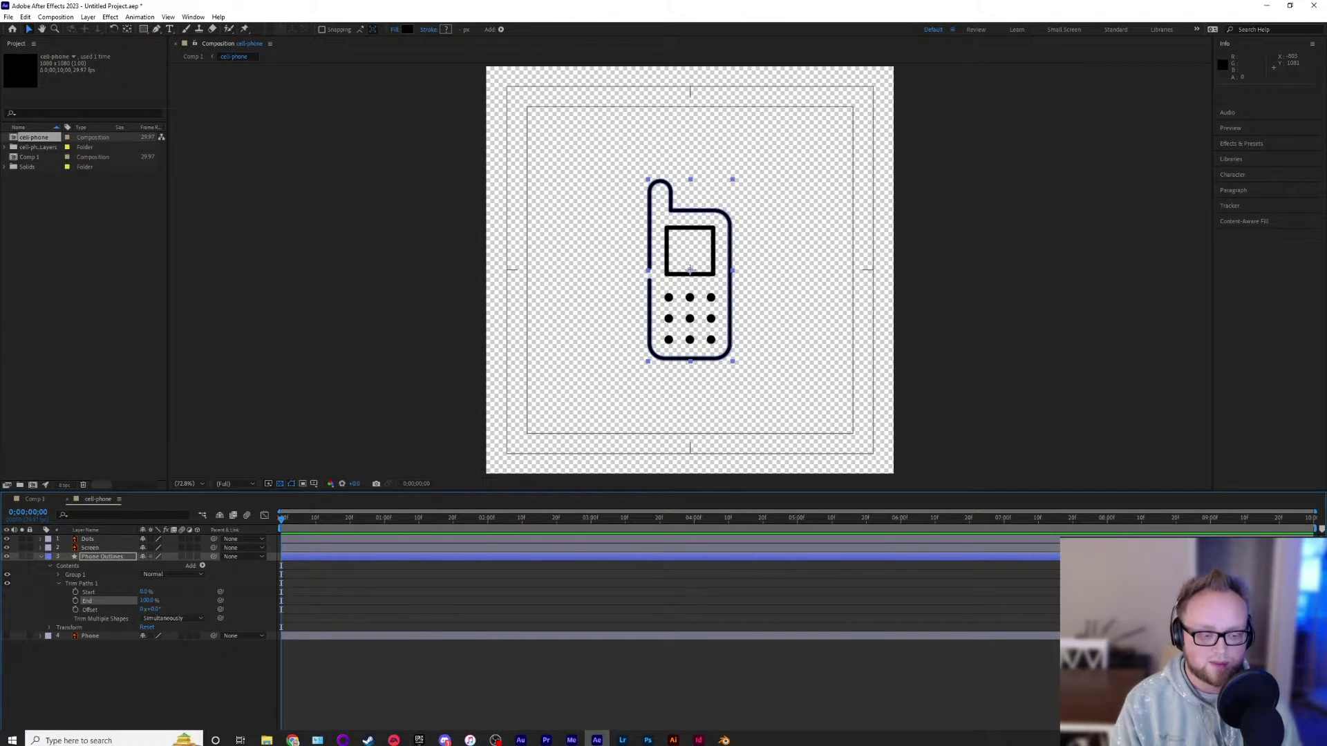
click(673, 736)
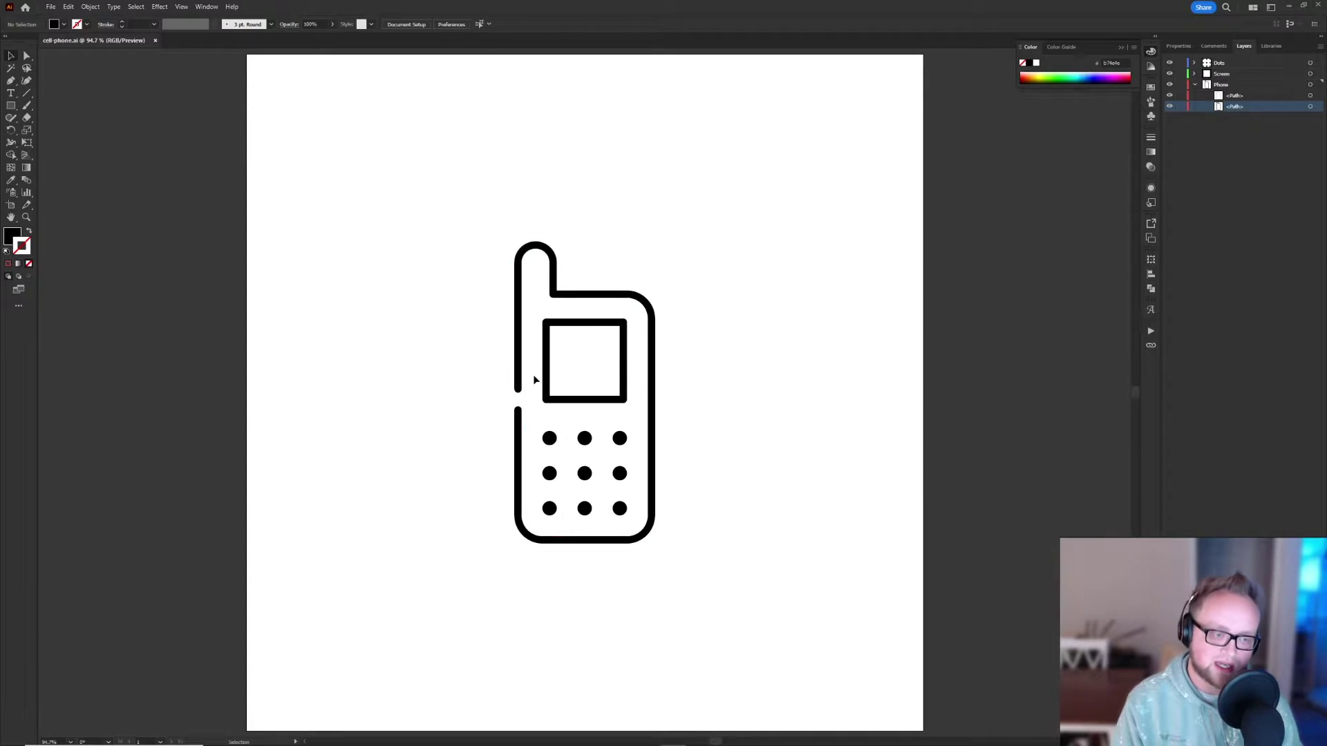
scroll(526, 393, up, 3)
drag(537, 357, 474, 320)
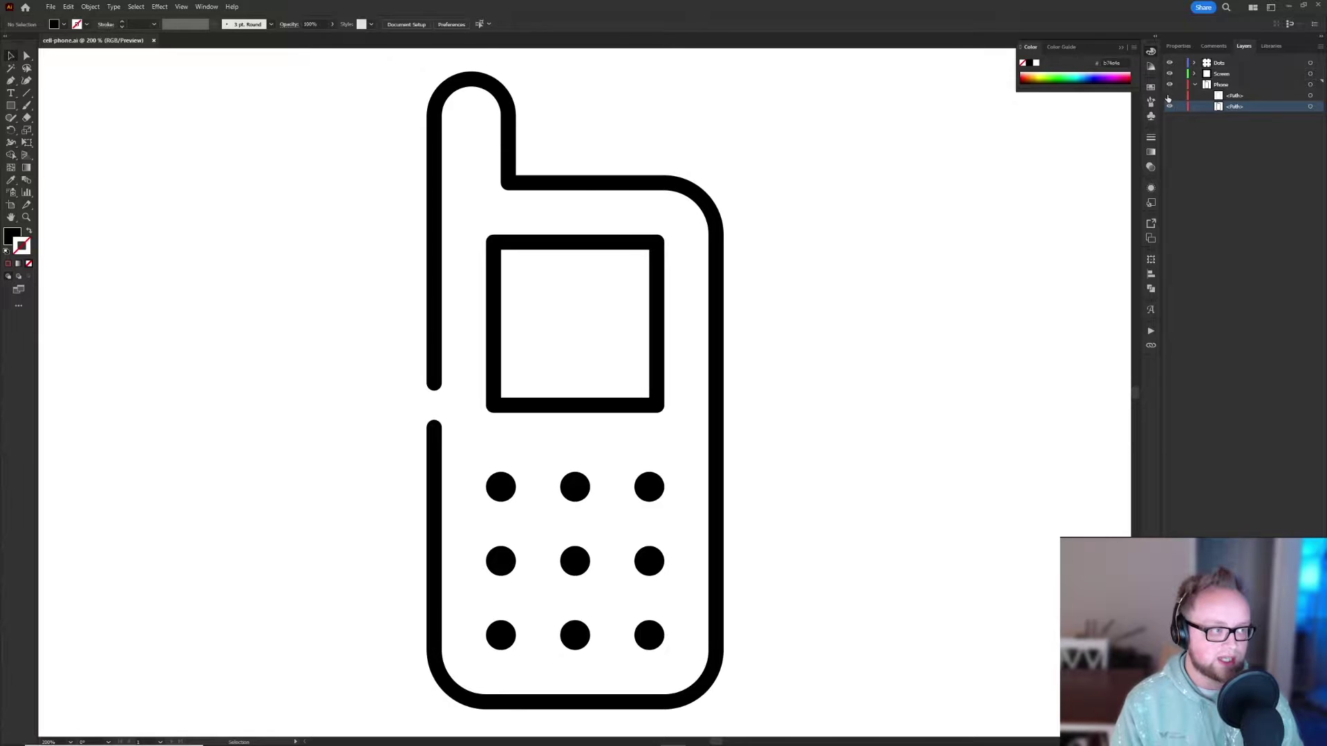
click(1169, 96)
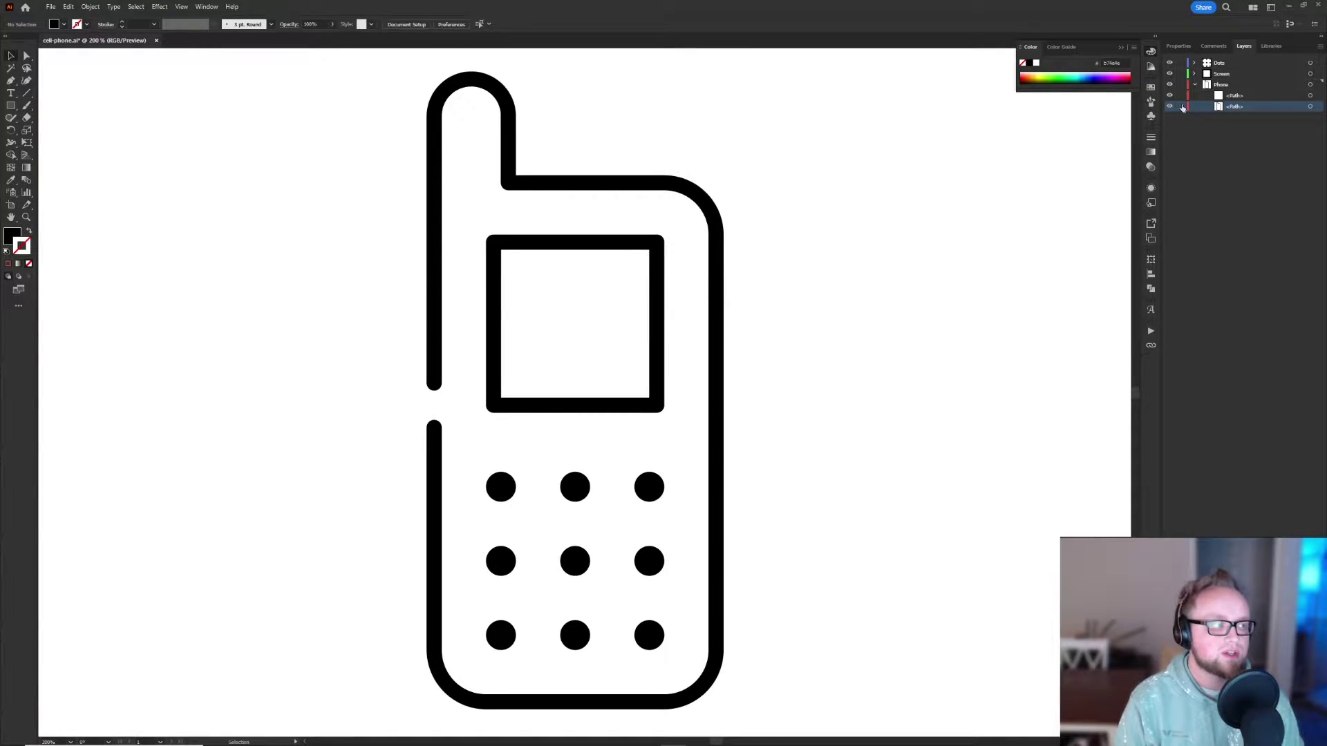
click(1173, 88)
click(1173, 88)
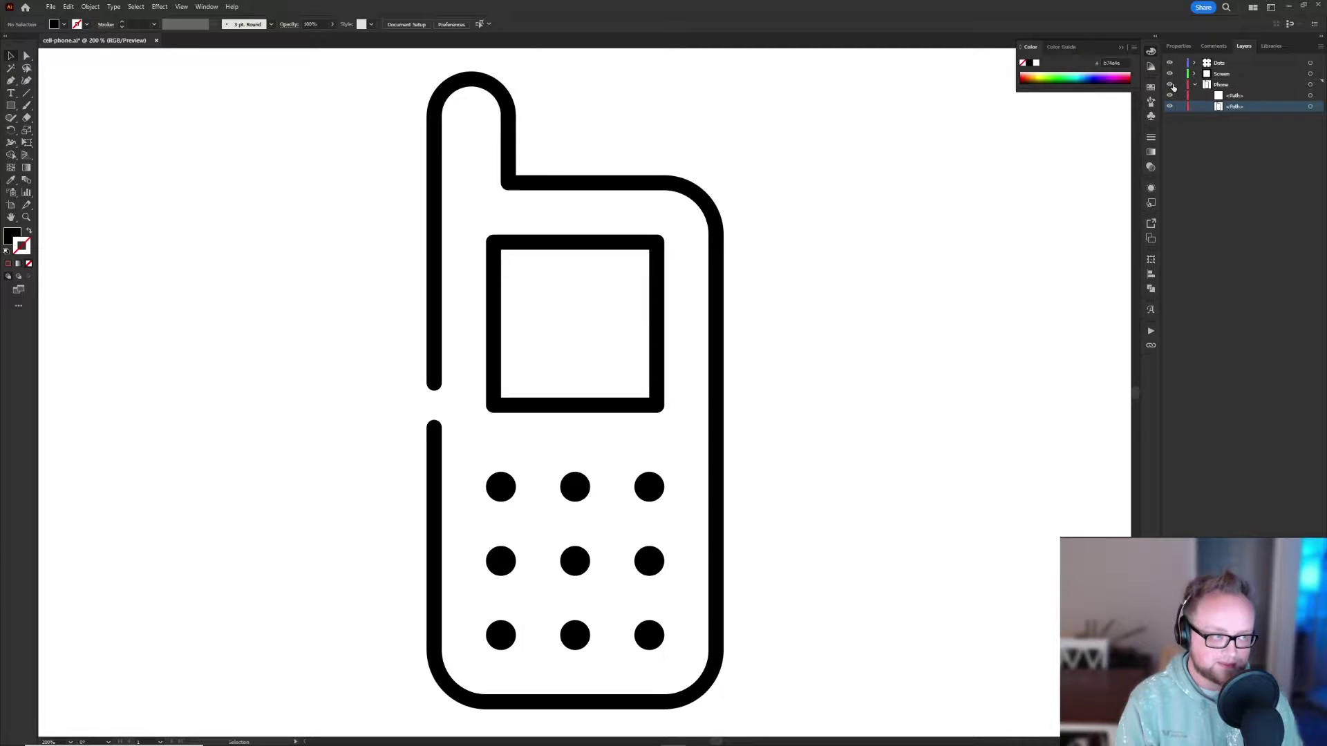
click(1170, 75)
click(1170, 75)
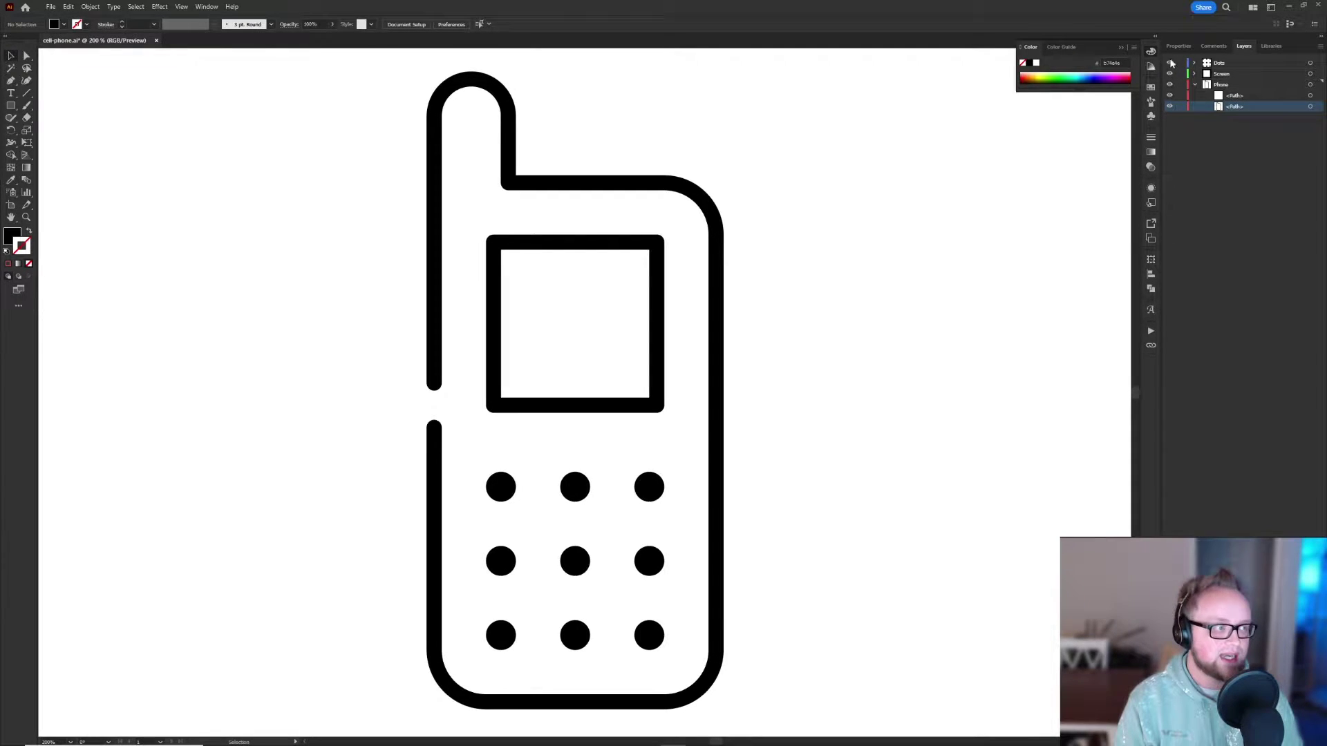
click(1169, 63)
click(1170, 63)
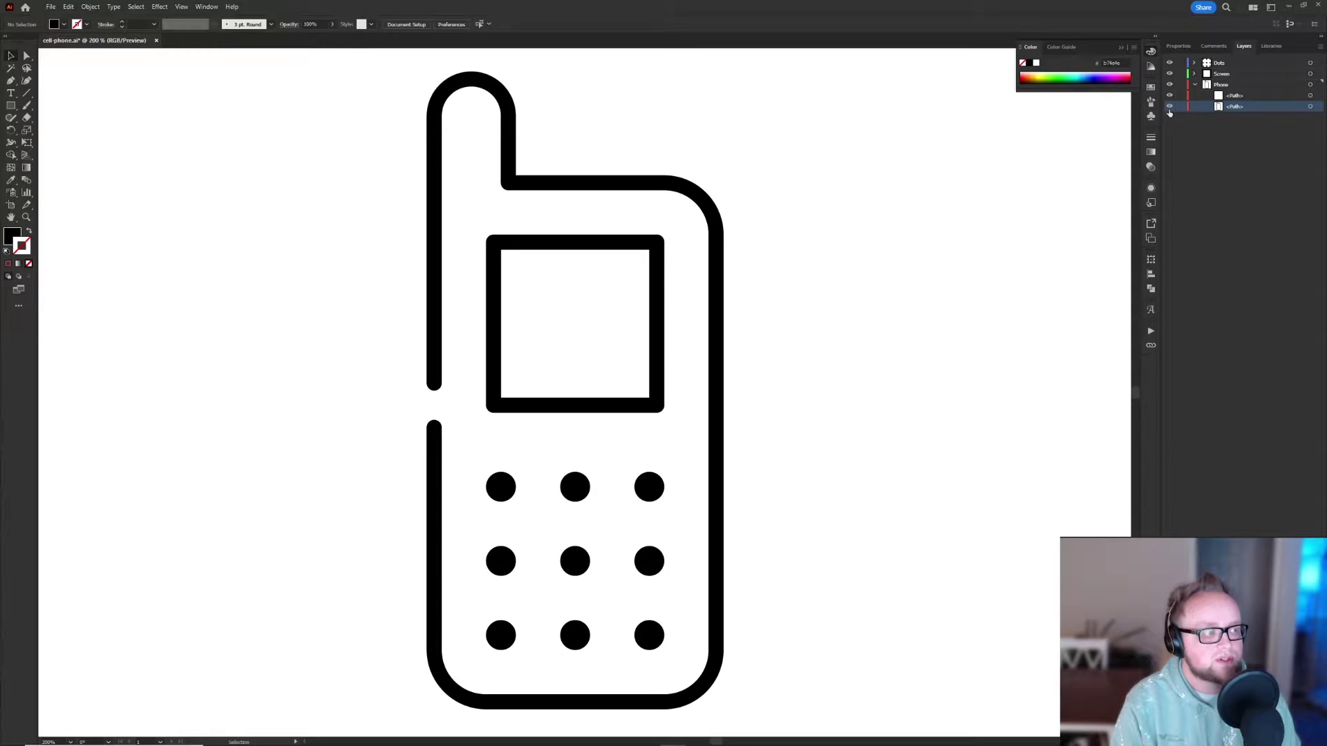
click(1170, 105)
click(1169, 105)
Examine the phone outline's double-edged path and its anchor points around the antenna and upper body
click(521, 183)
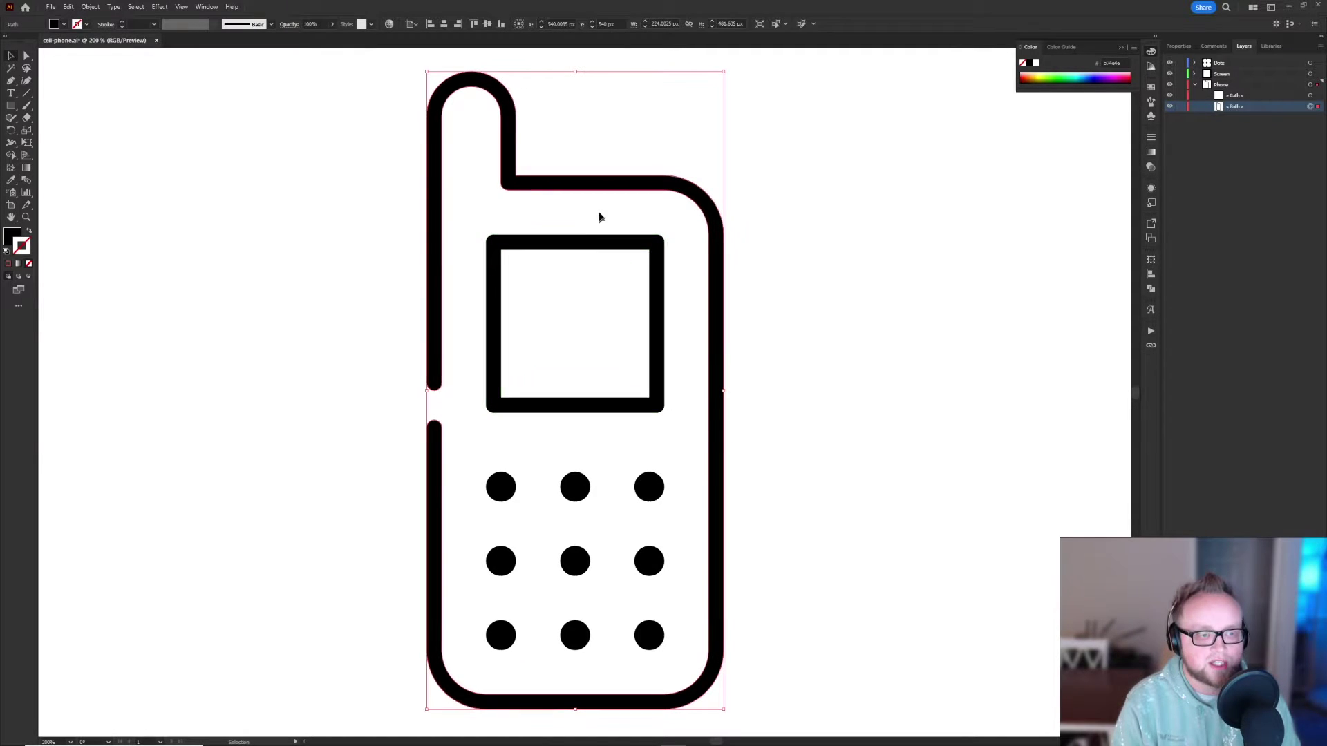
drag(545, 193, 587, 243)
key(a)
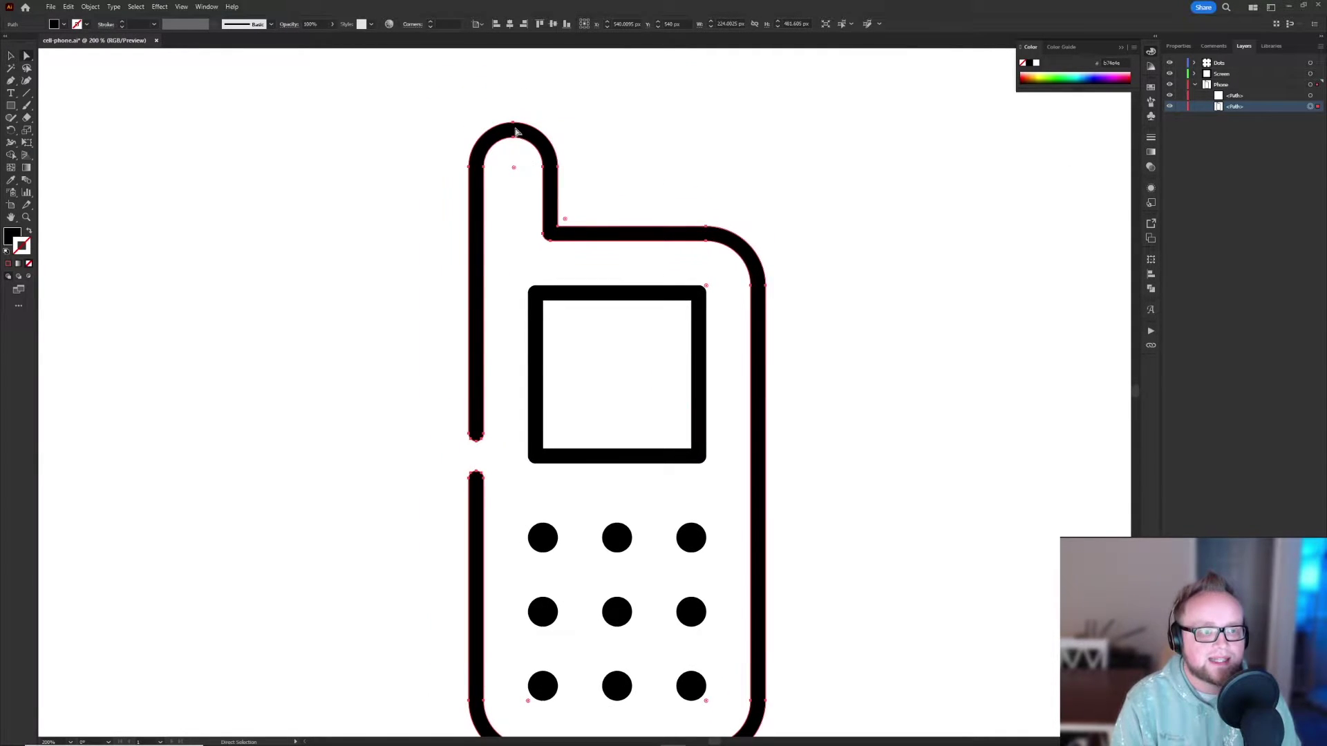
scroll(516, 131, up, 3)
drag(495, 148, 569, 329)
scroll(551, 276, up, 2)
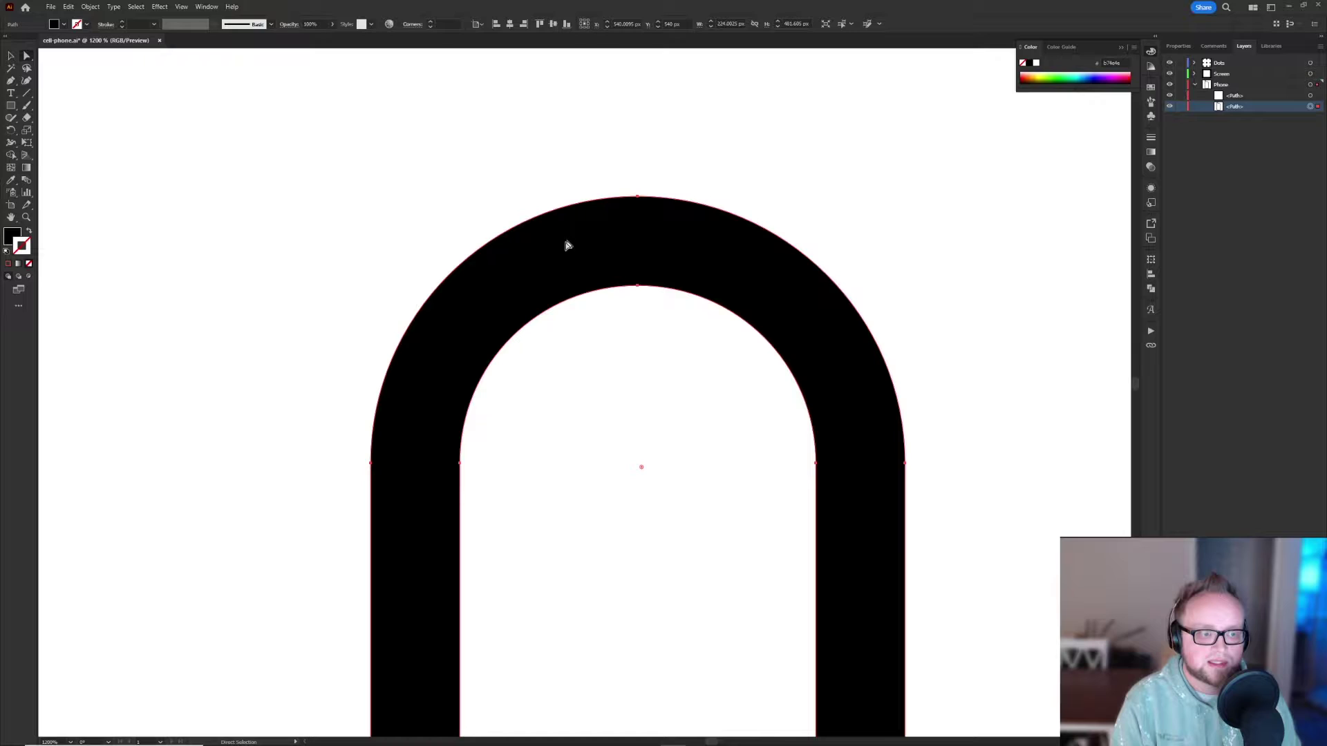
scroll(620, 374, down, 1)
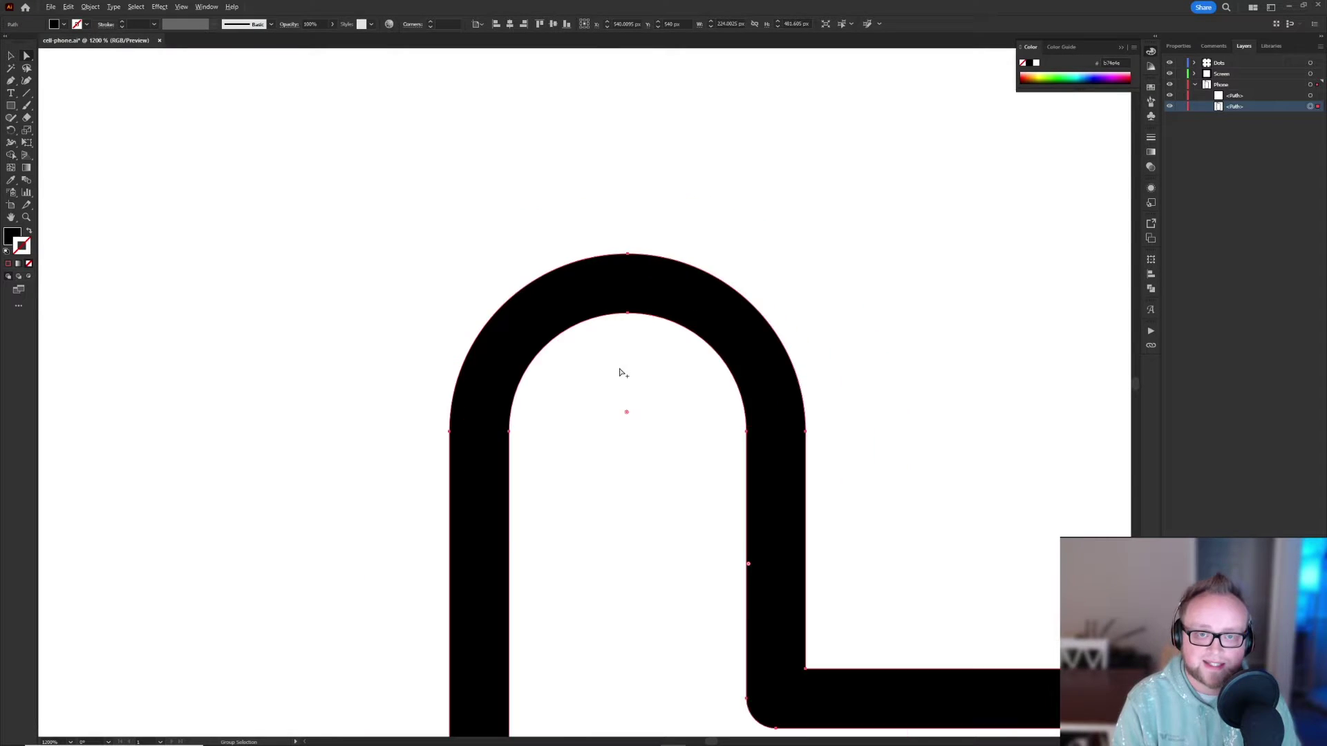
scroll(620, 373, down, 3)
drag(715, 478, 604, 281)
drag(705, 296, 640, 277)
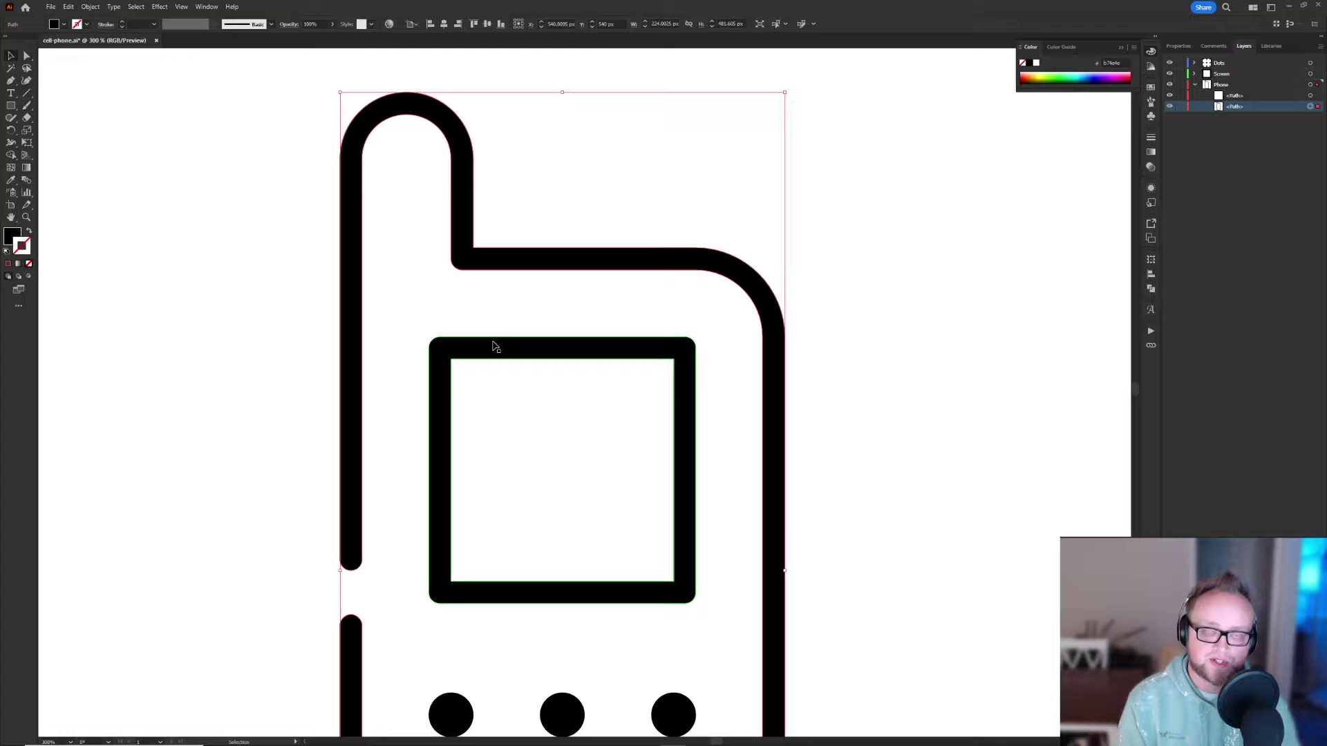
Delete the phone path's outer anchor points around the antenna and along the side segment above the gap
key(a)
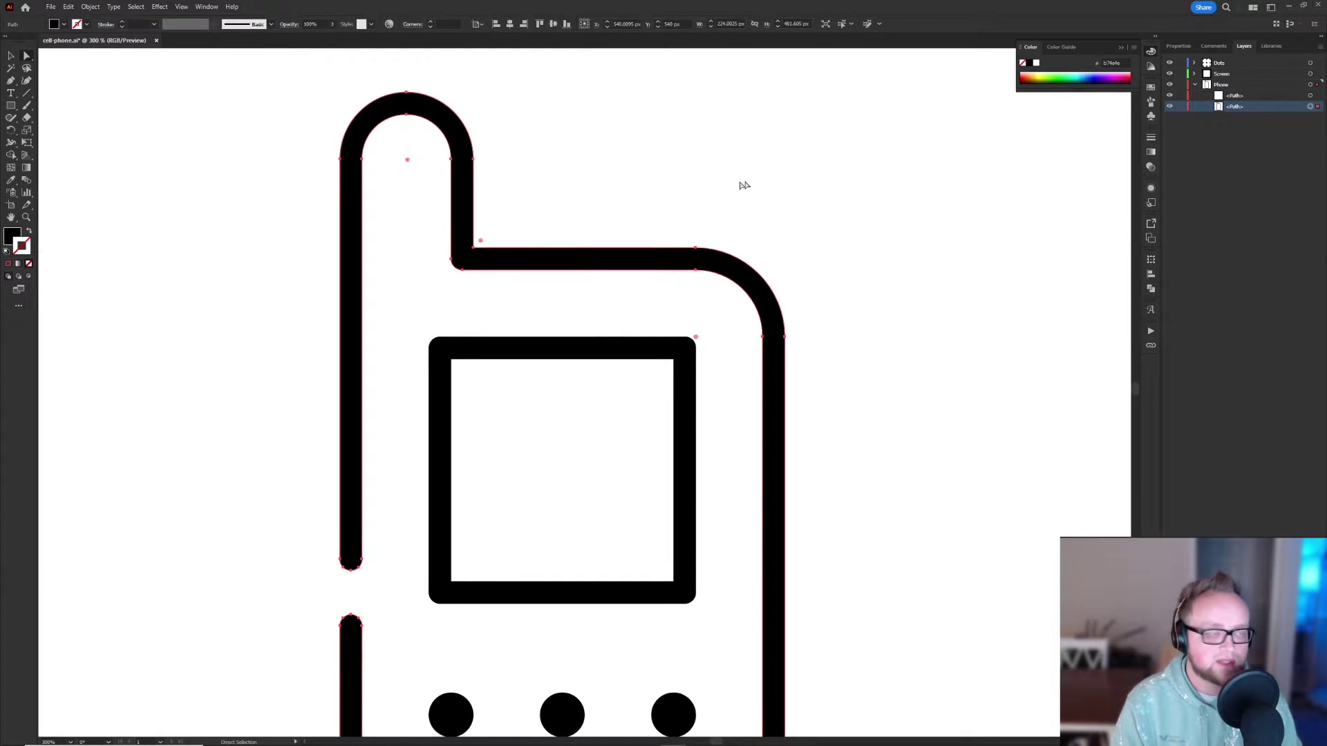
click(565, 150)
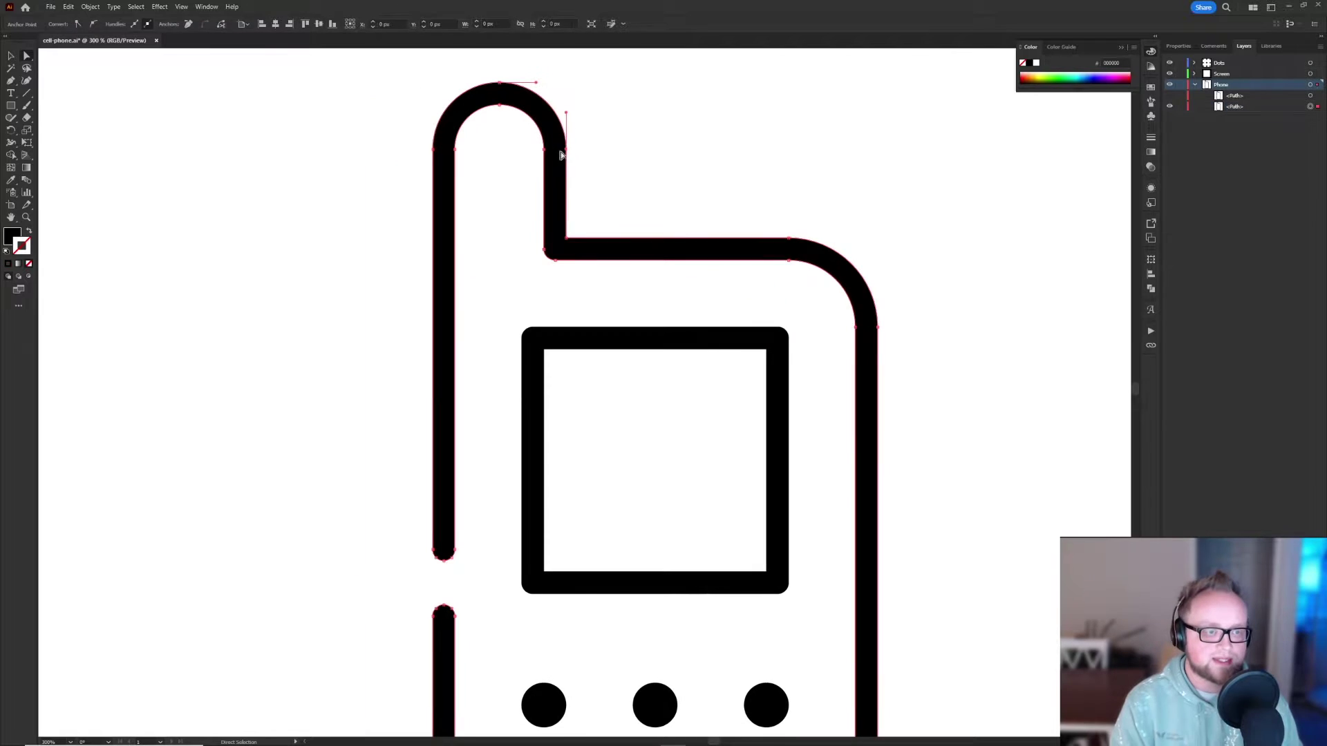
key(Delete)
click(499, 83)
key(Delete)
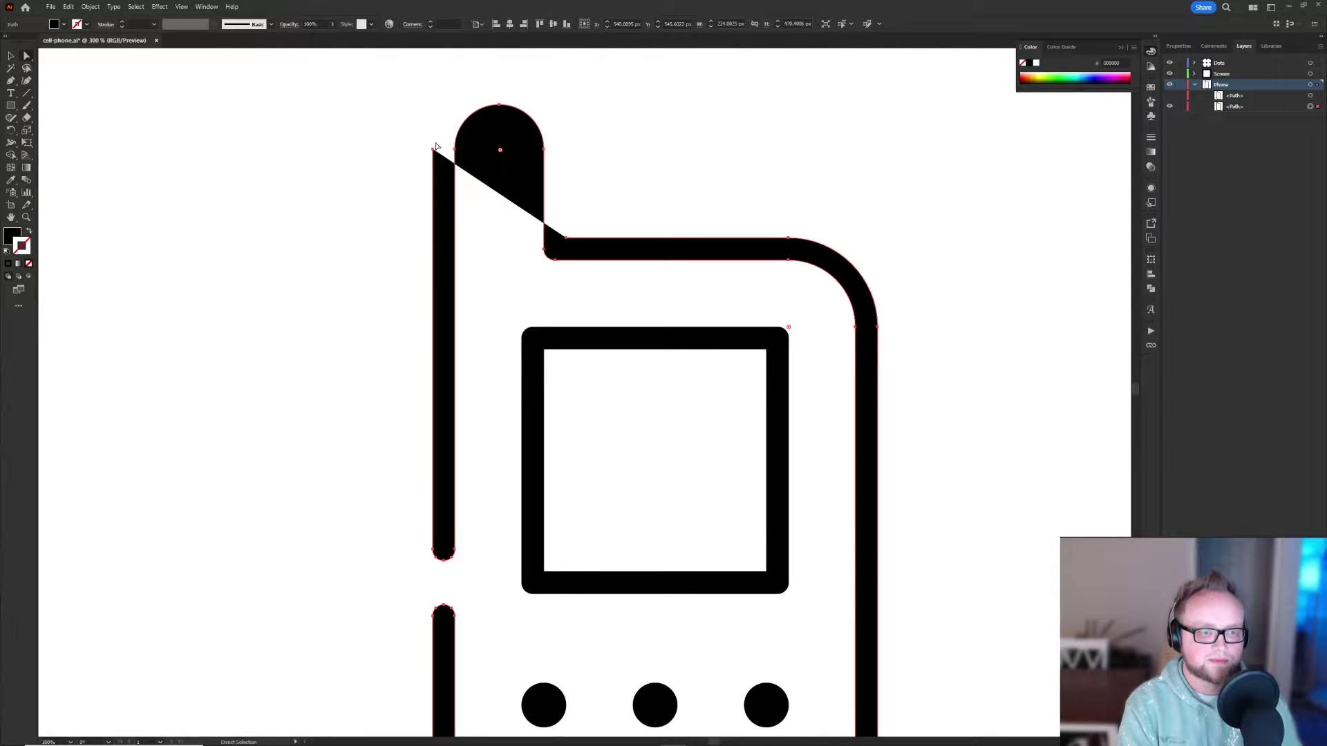
drag(437, 143, 428, 585)
key(Delete)
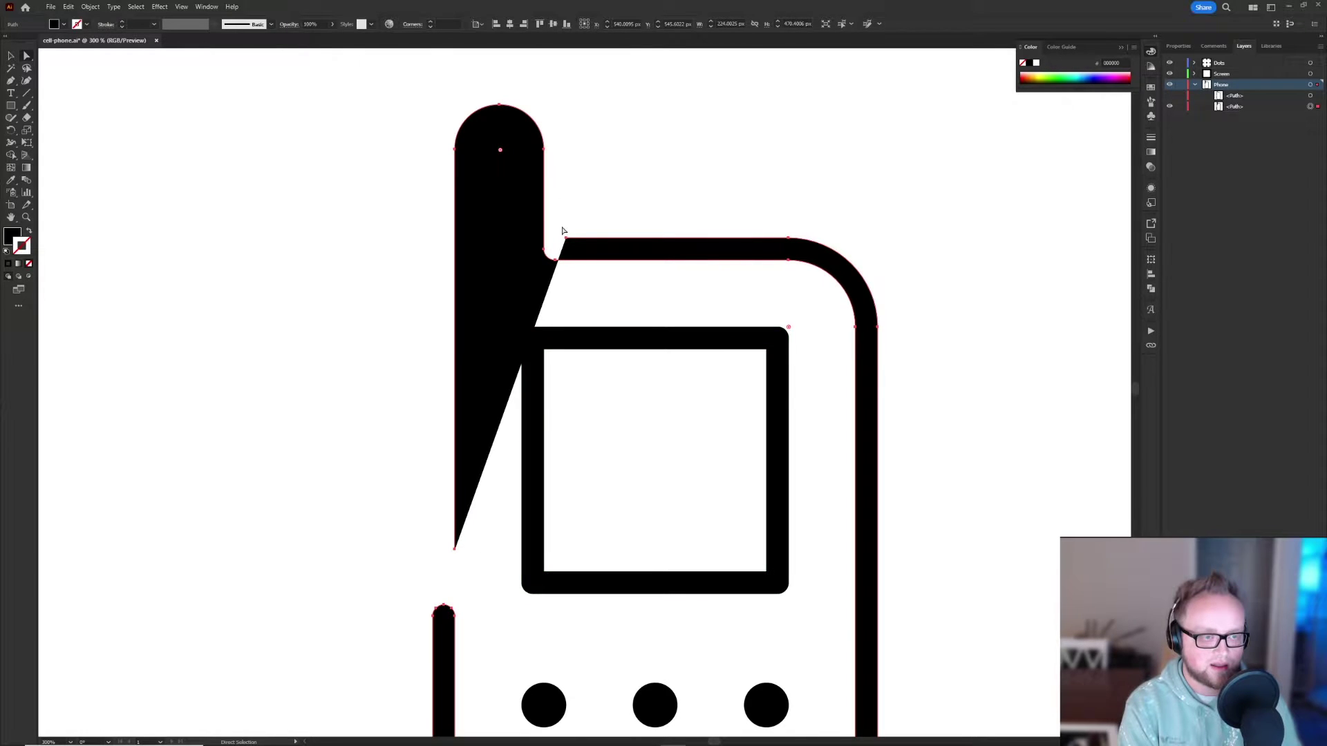
Delete the outer anchor points along the phone body's top edge, upper-right corner and right side
drag(560, 229, 876, 253)
key(Delete)
drag(894, 311, 874, 398)
key(Delete)
drag(896, 511, 895, 232)
drag(876, 654, 872, 584)
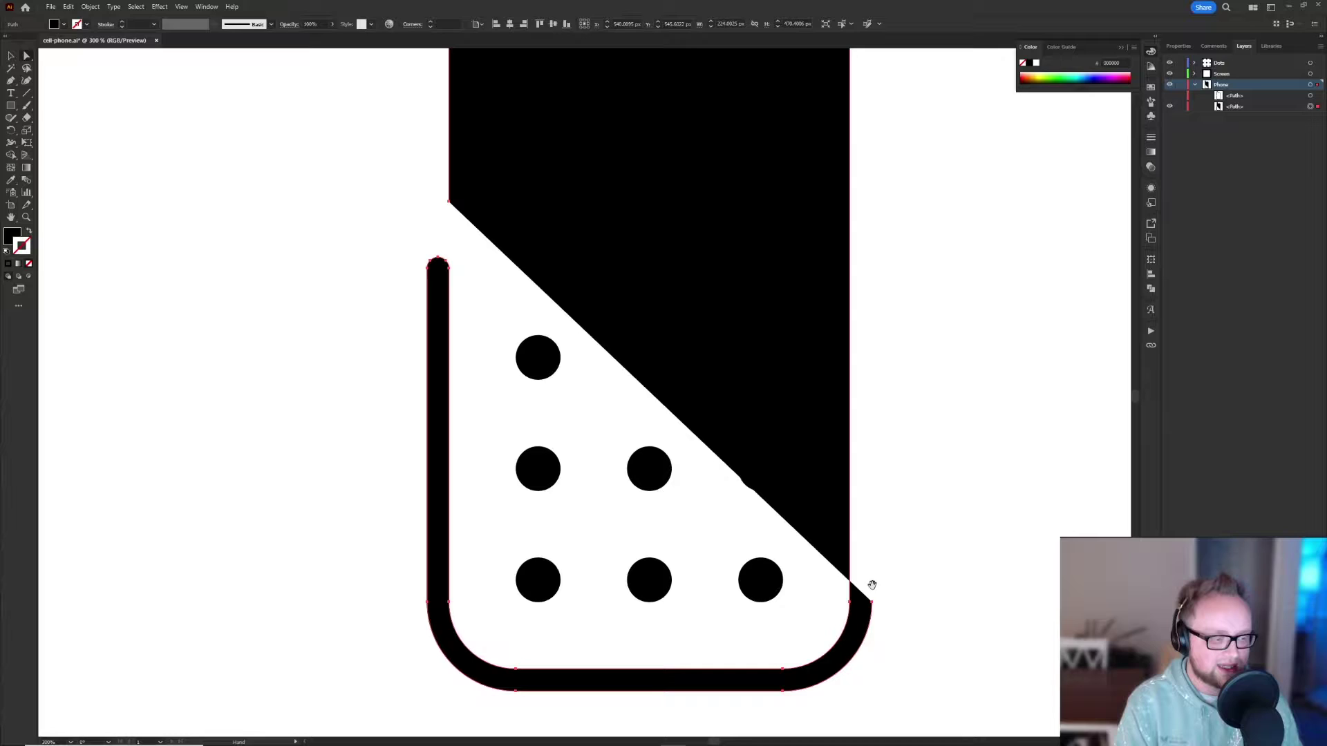
click(864, 643)
key(Delete)
Delete the remaining outer anchor points along the phone's bottom edge, lower-left side and rounded end below the gap
drag(794, 690, 427, 601)
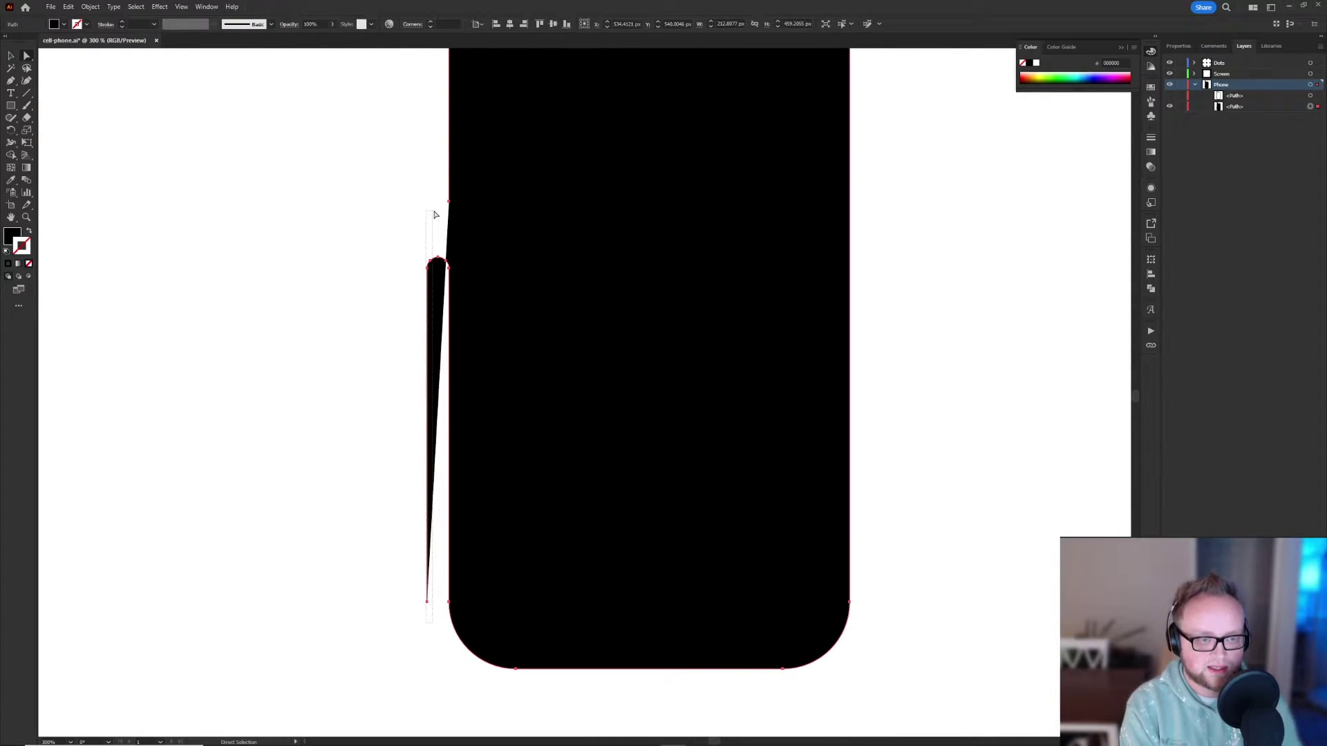
key(Delete)
drag(437, 259, 449, 263)
Swap fill and stroke on the trimmed phone path and show the hidden original outline in the Phone layer
click(29, 231)
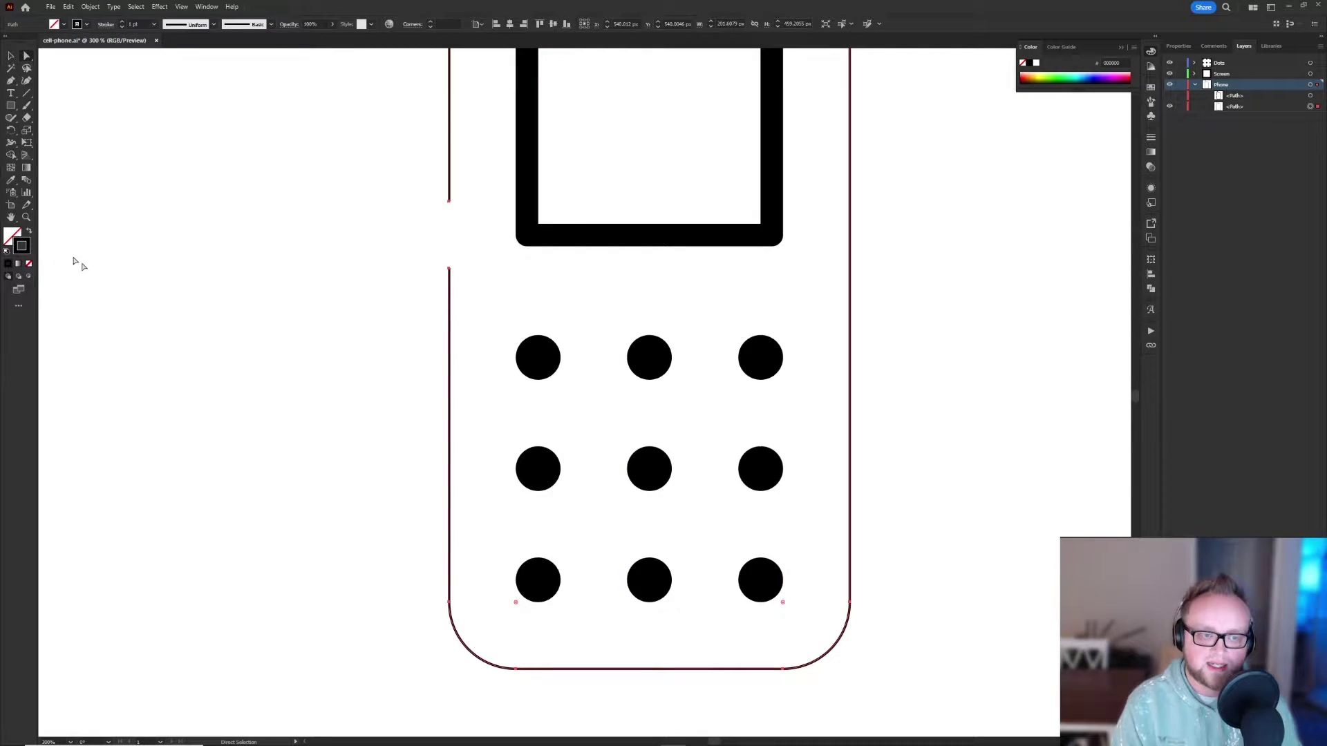
click(1168, 96)
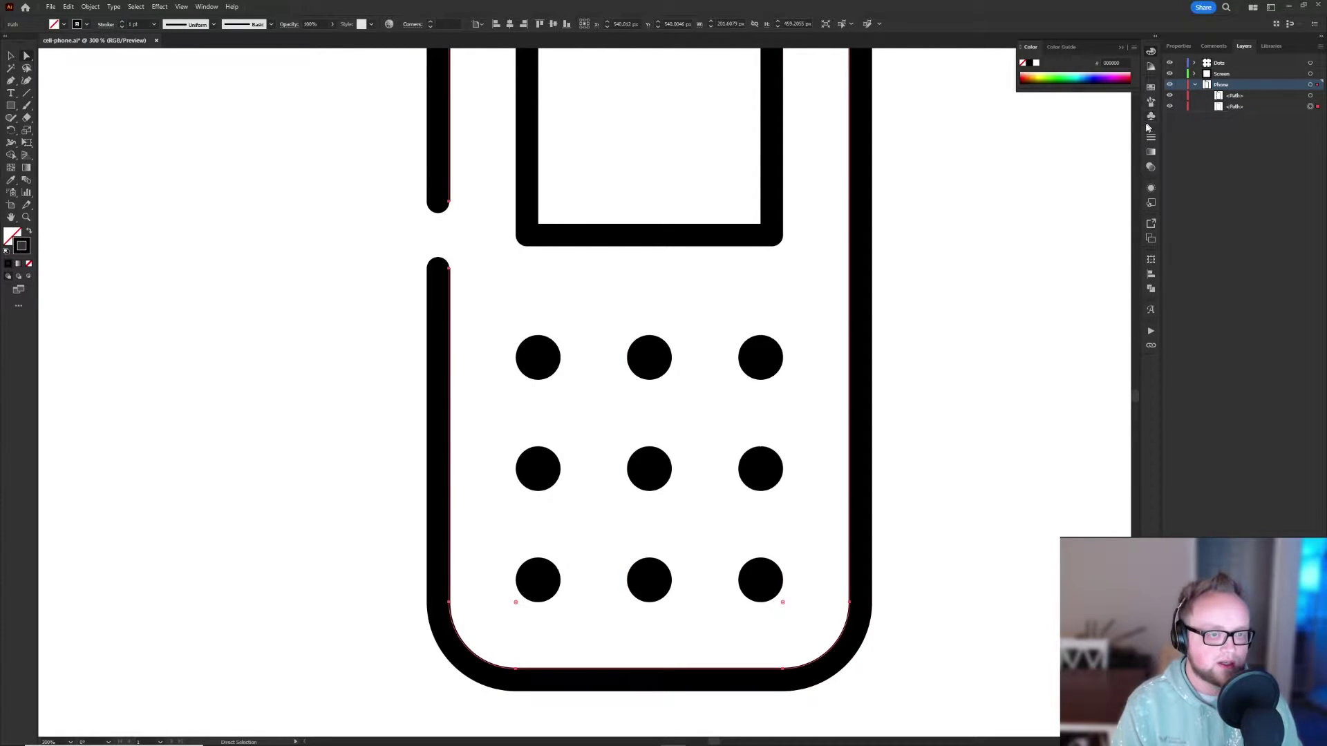
drag(915, 170, 778, 309)
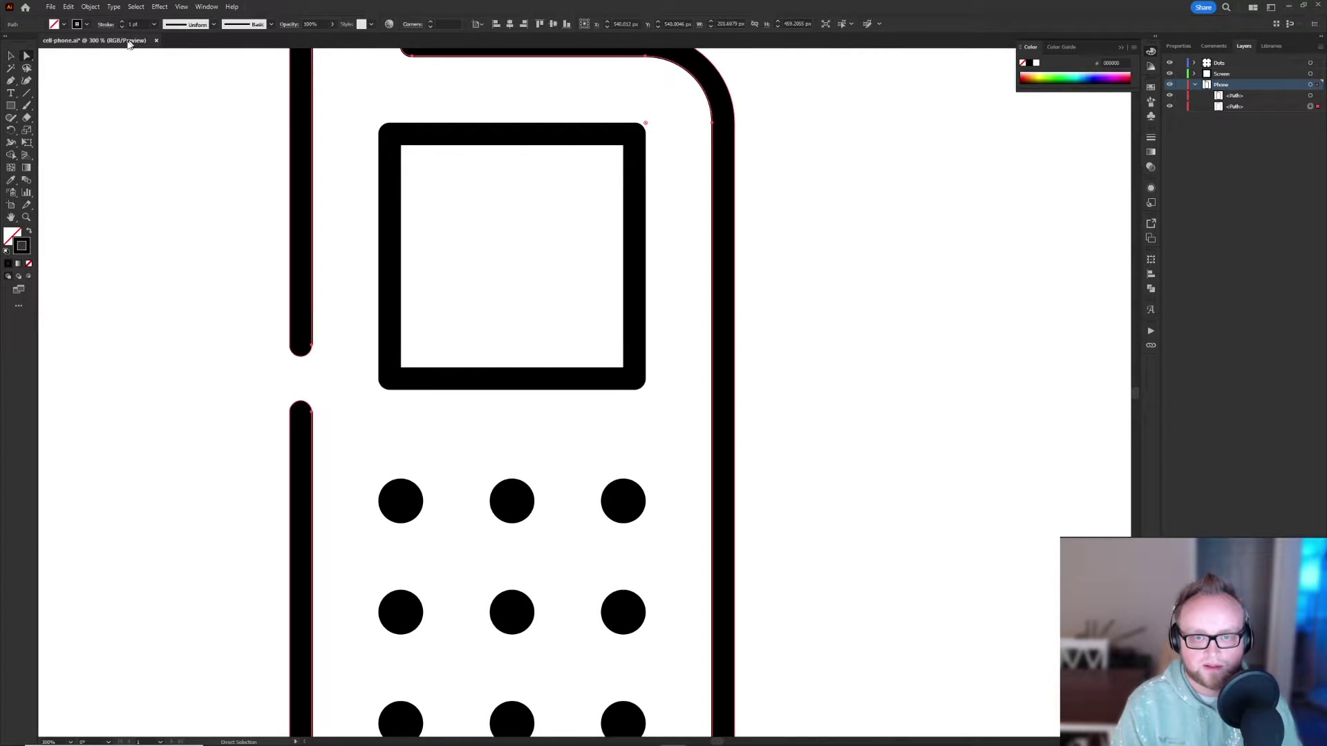
Change the trimmed phone path's stroke colour from black to a bright turquoise
double_click(24, 249)
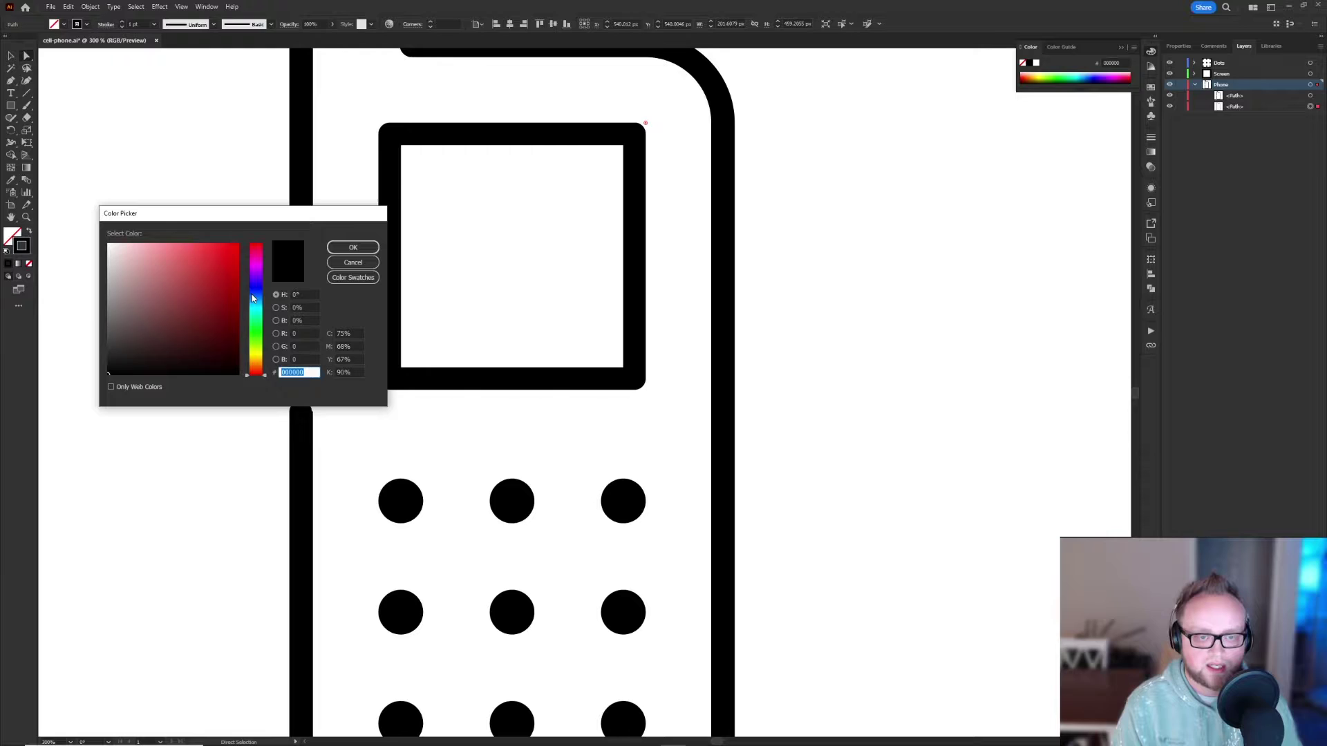
click(254, 307)
drag(191, 283, 206, 255)
click(353, 247)
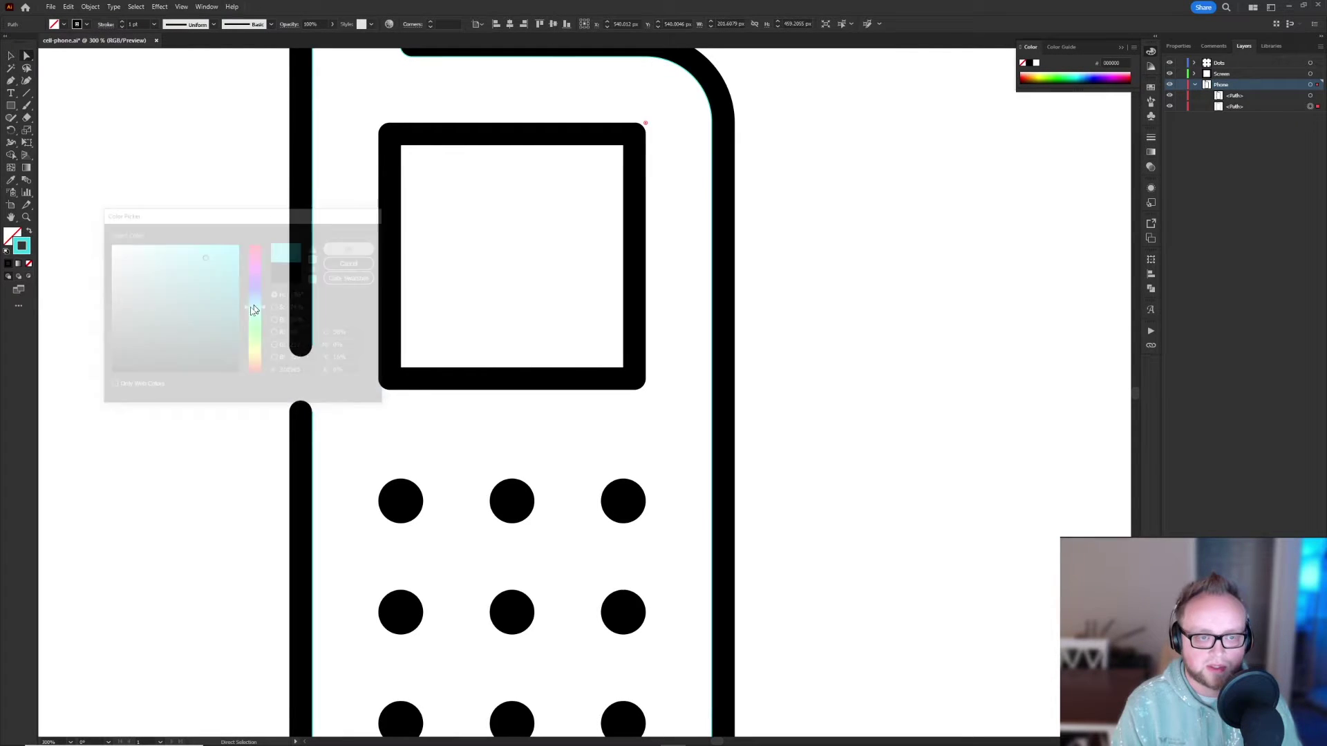
click(180, 370)
drag(219, 336, 297, 358)
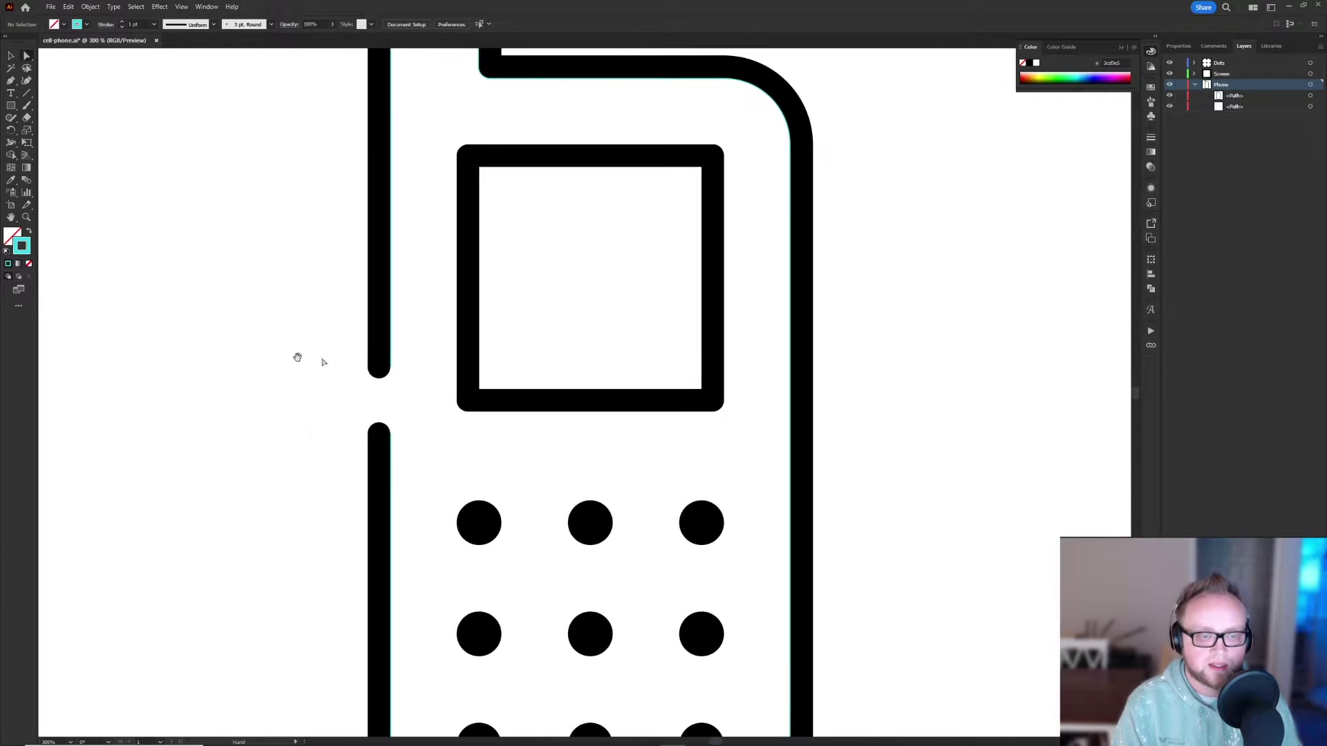
Set the turquoise path's stroke weight to 6 pt and move it above the original black outline in the Phone layer
click(1310, 106)
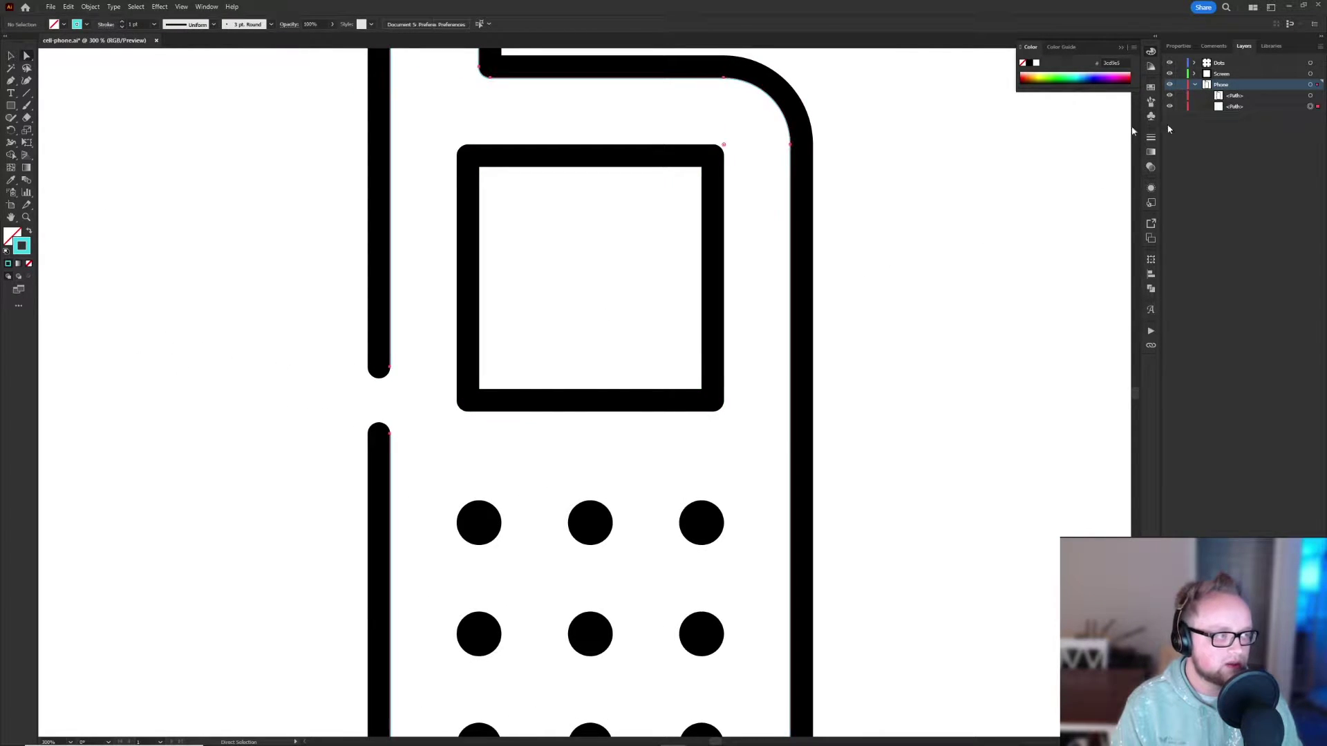
click(123, 22)
click(123, 22)
click(123, 22)
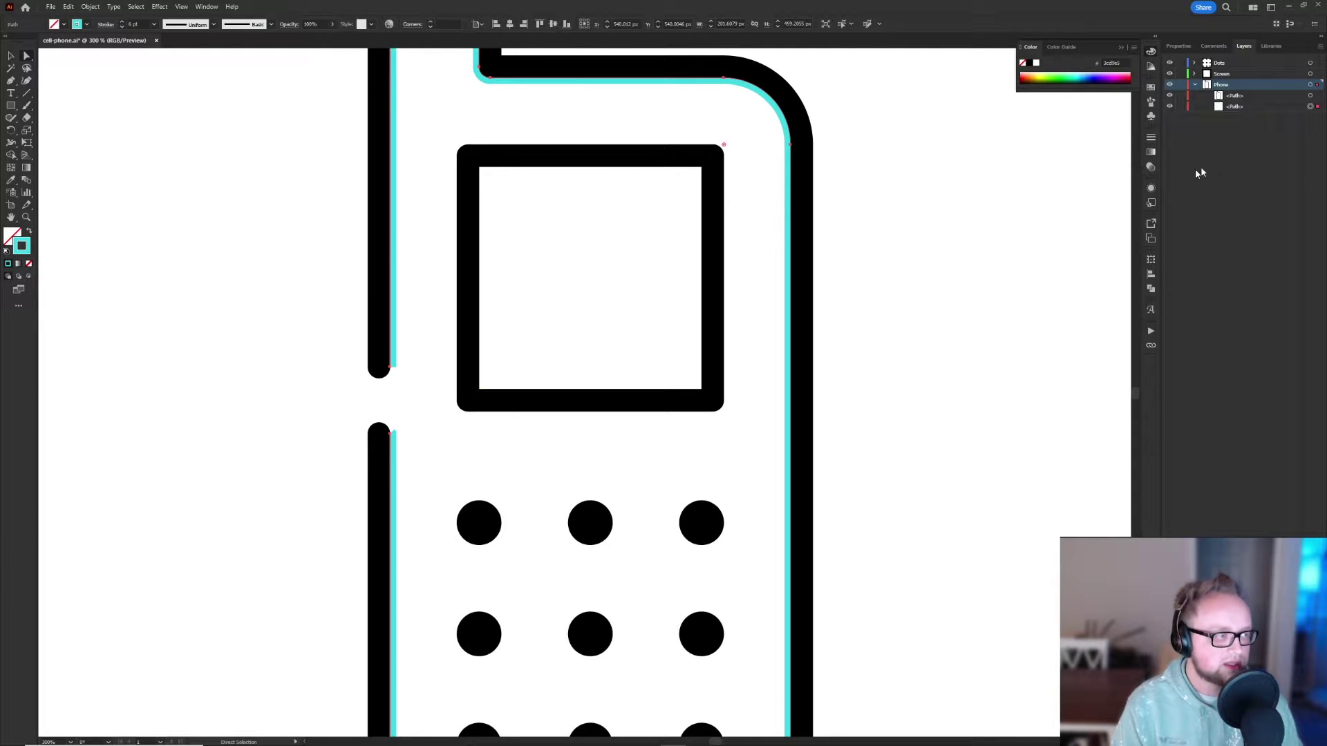
drag(1242, 97, 1240, 112)
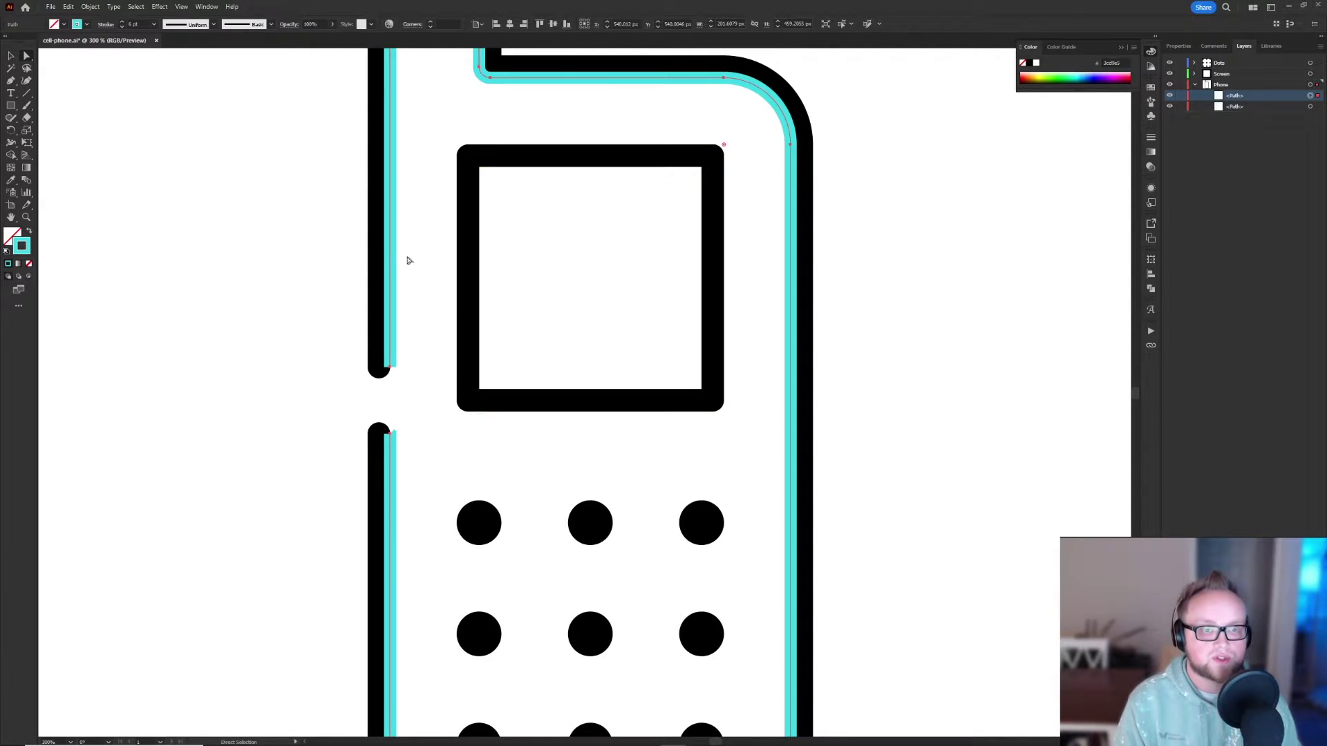
Raise the turquoise path's stroke weight to 22 pt so its outer side reaches the black outline's edge
scroll(382, 178, up, 5)
scroll(382, 177, left, 2)
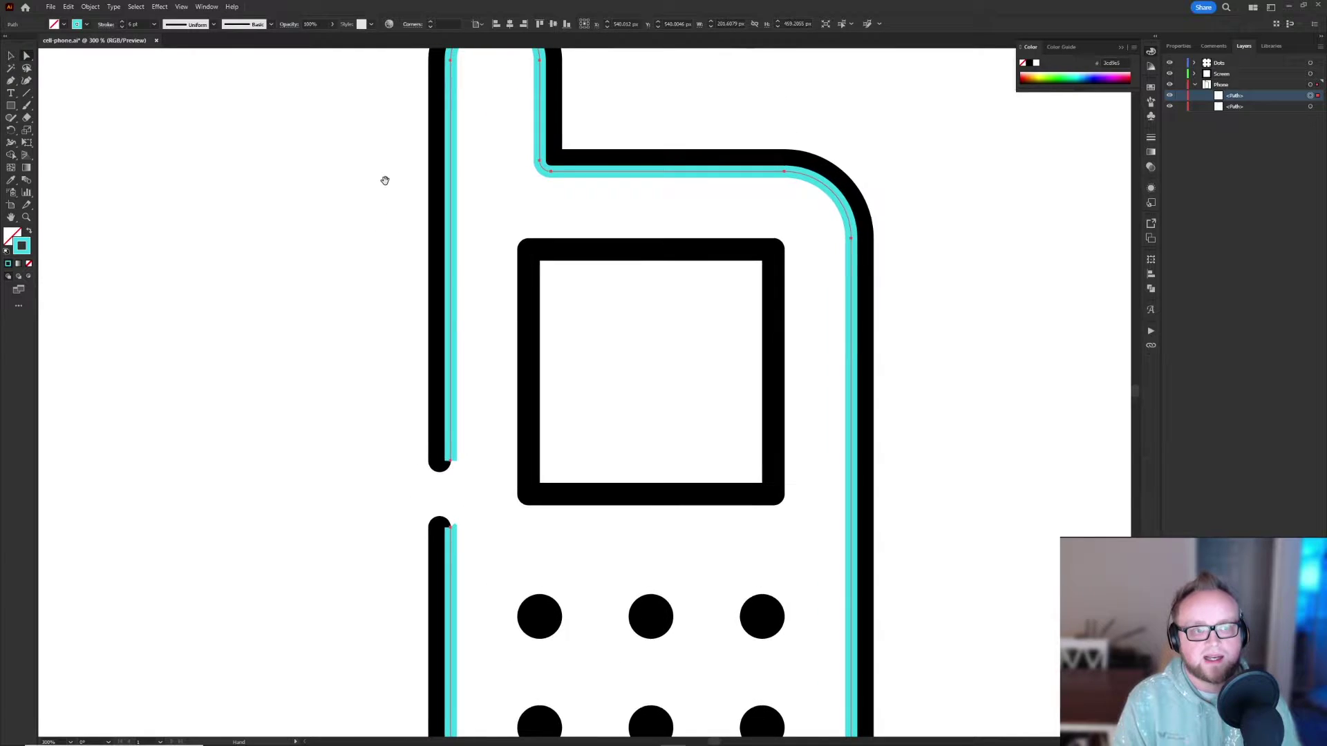
scroll(409, 172, up, 4)
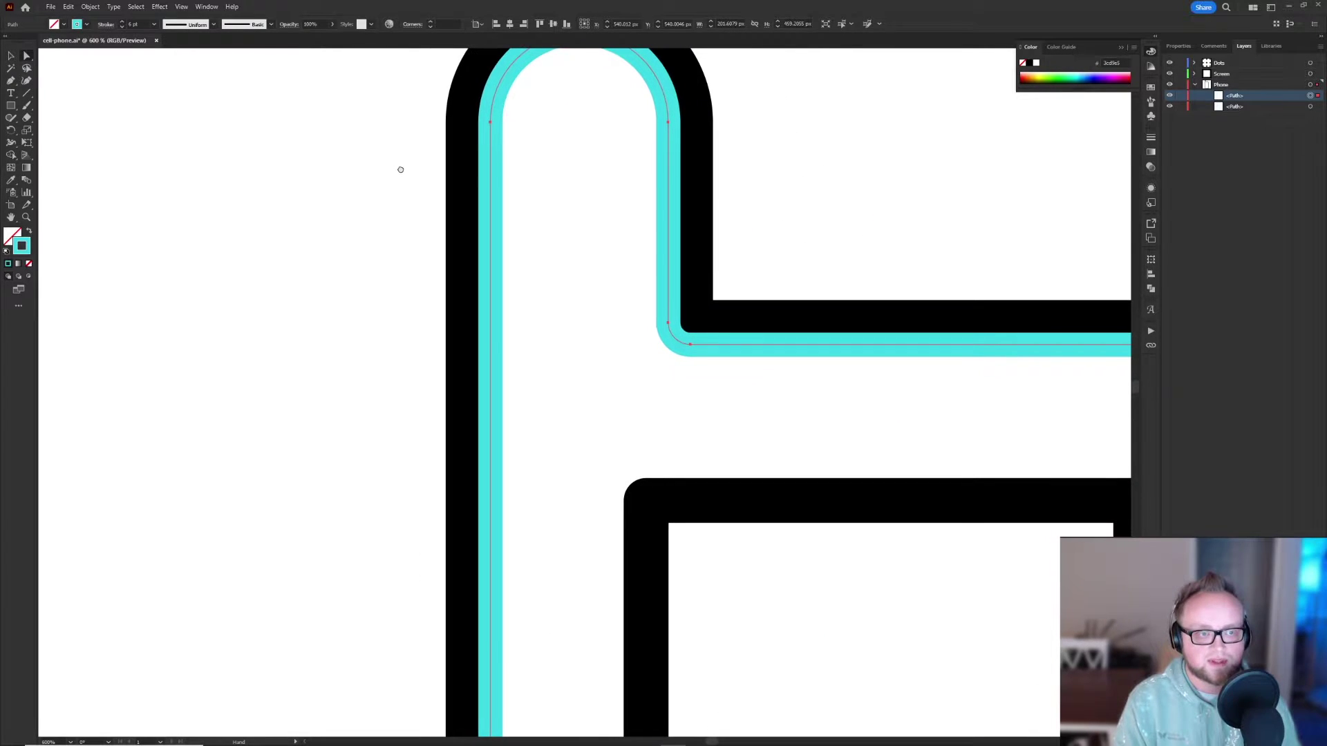
scroll(246, 165, down, 5)
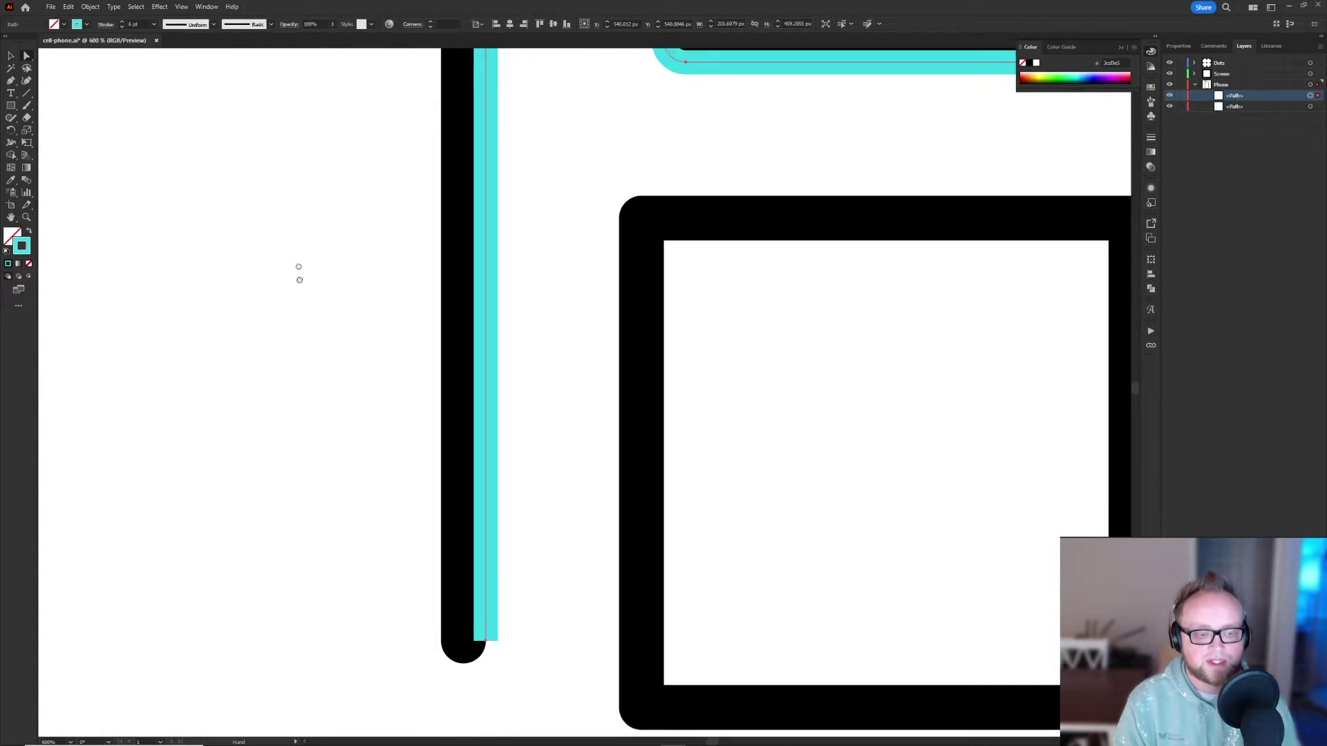
scroll(298, 273, down, 3)
click(120, 21)
click(120, 22)
click(120, 21)
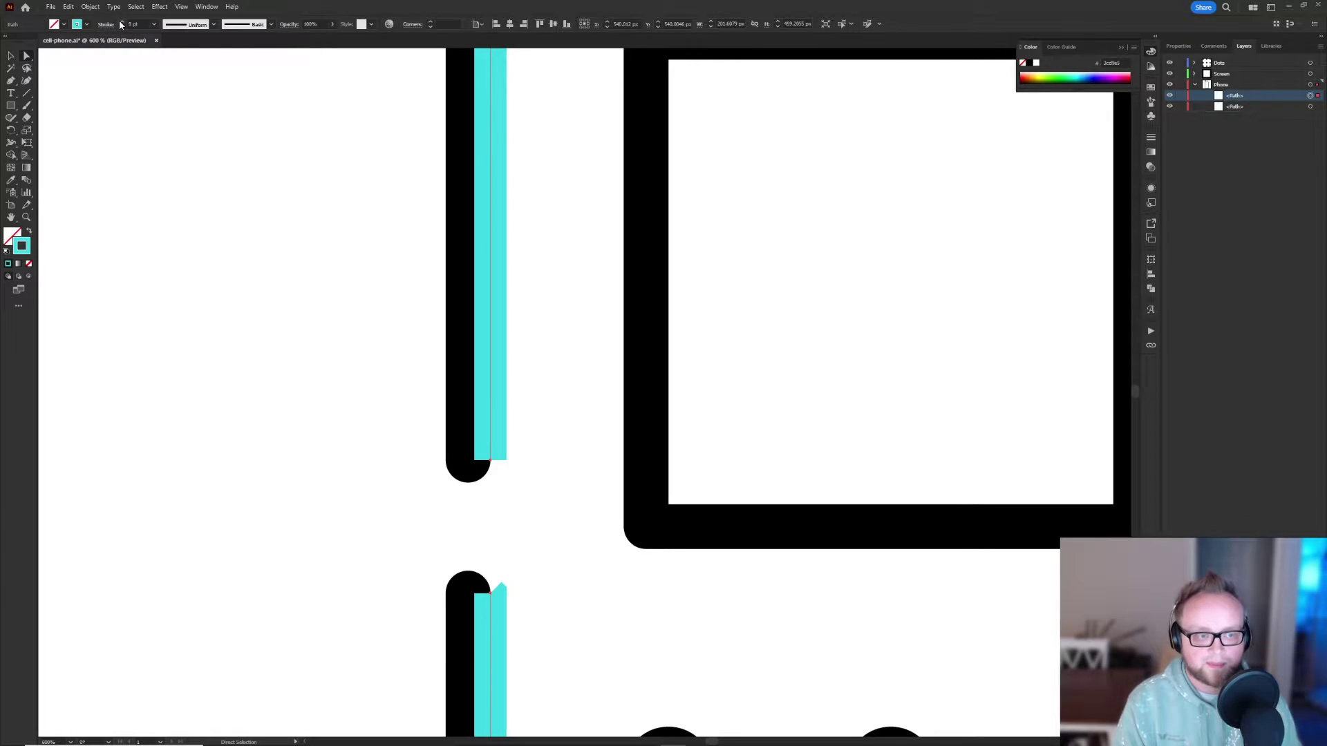
click(120, 21)
click(121, 22)
click(121, 21)
click(120, 21)
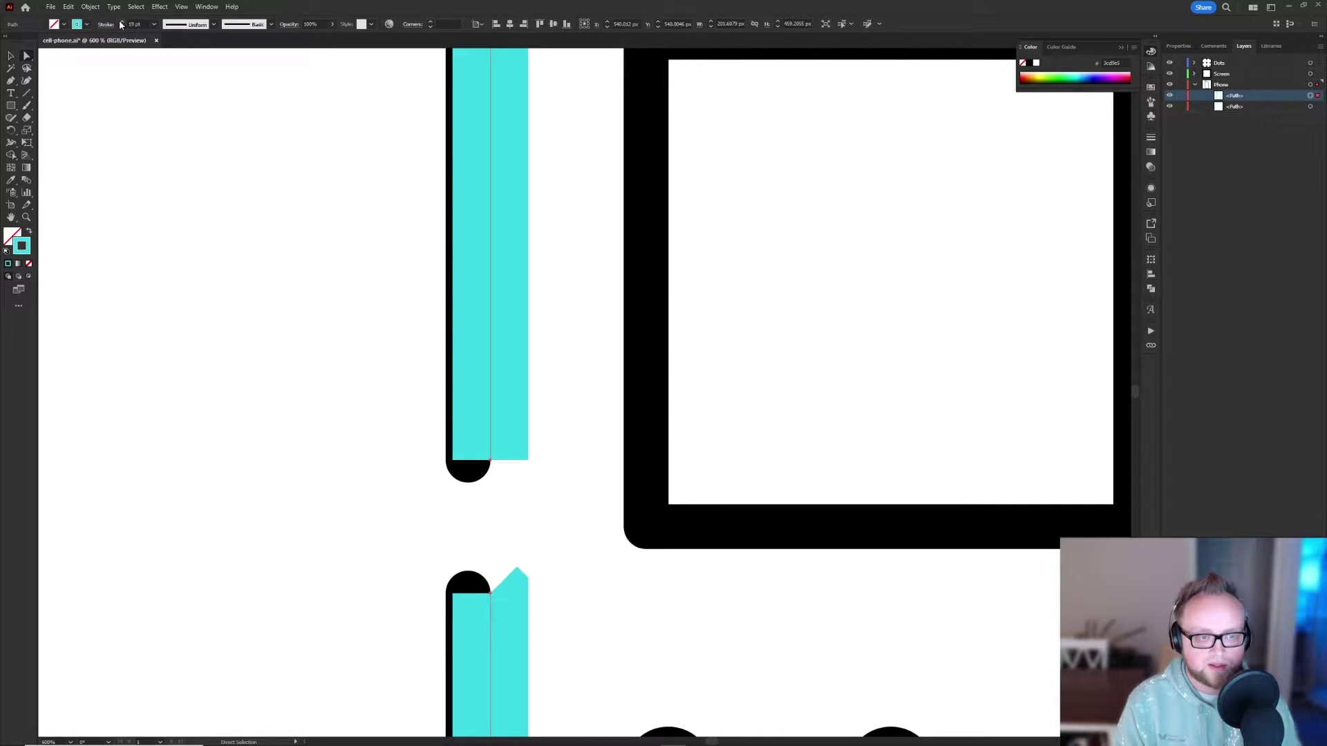
scroll(455, 256, up, 2)
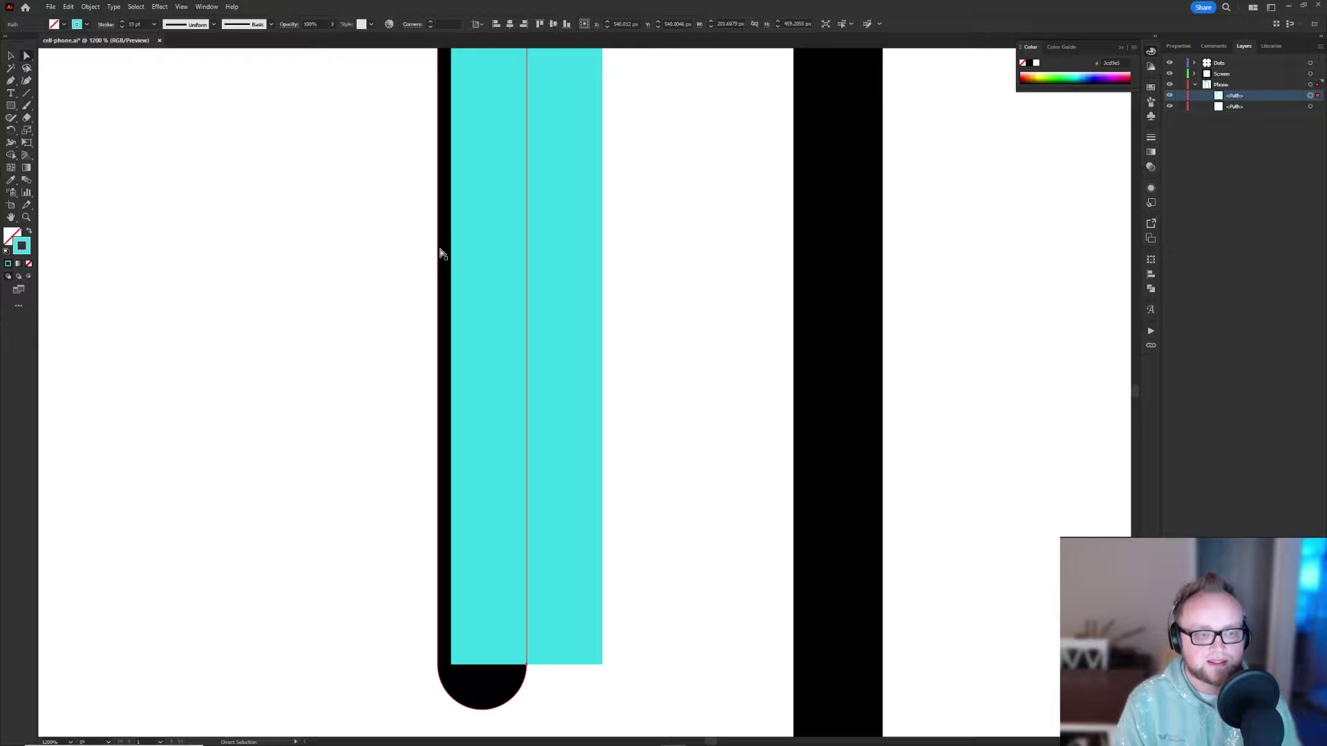
click(122, 23)
click(121, 22)
click(122, 23)
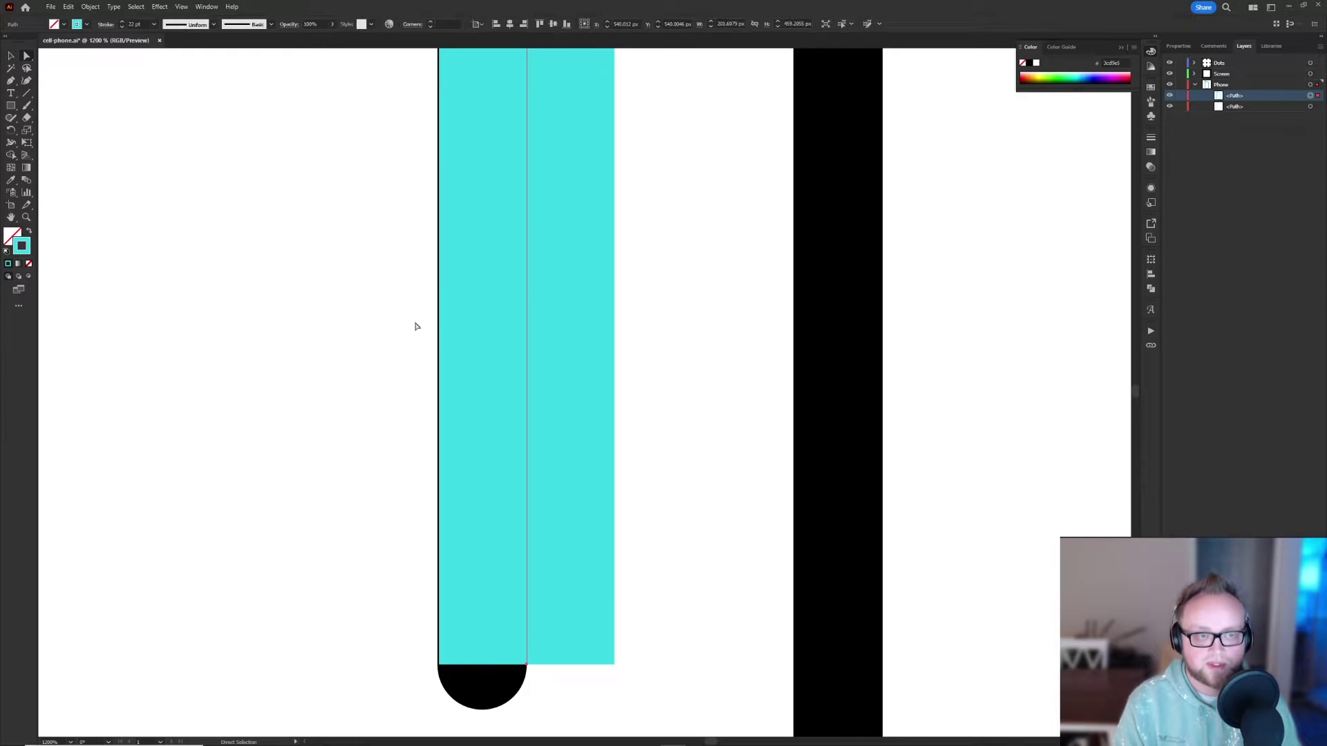
Try a stroke weight of 22.5 pt on the turquoise path, then step it back to 22 pt
scroll(415, 326, up, 4)
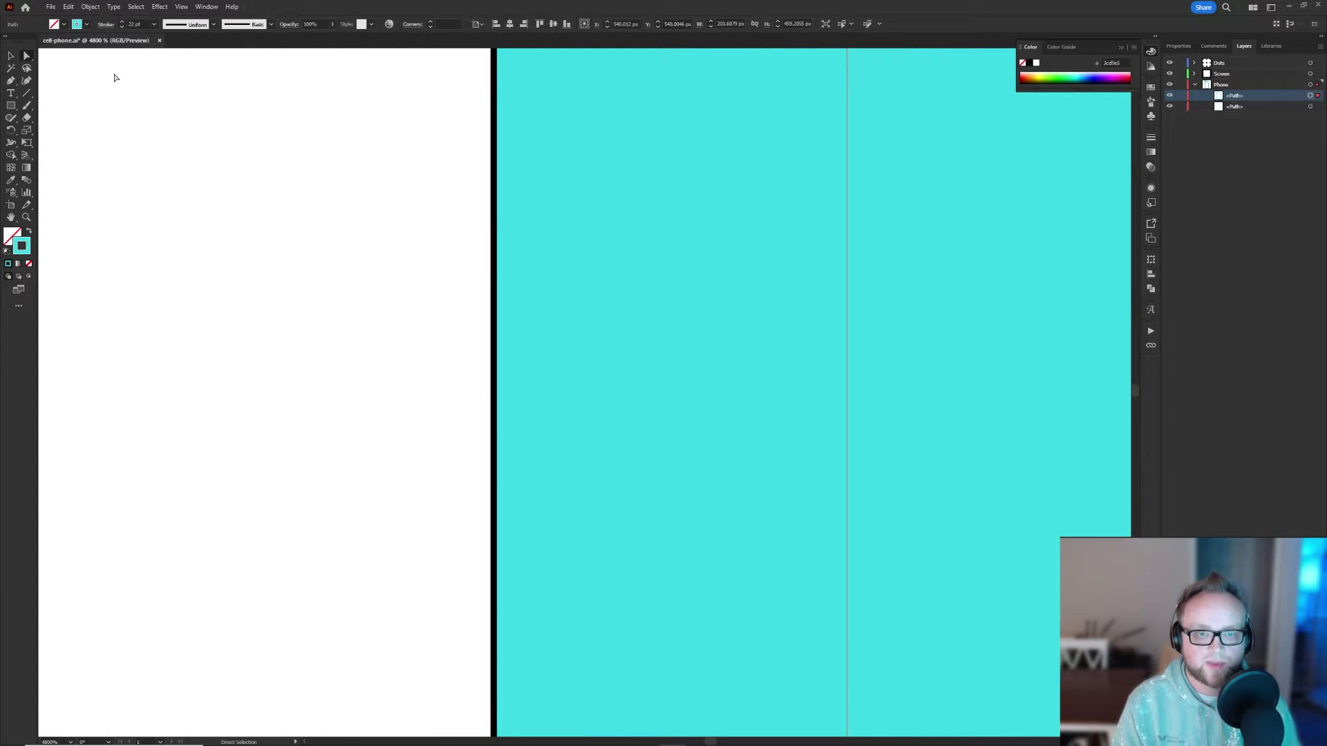
click(141, 24)
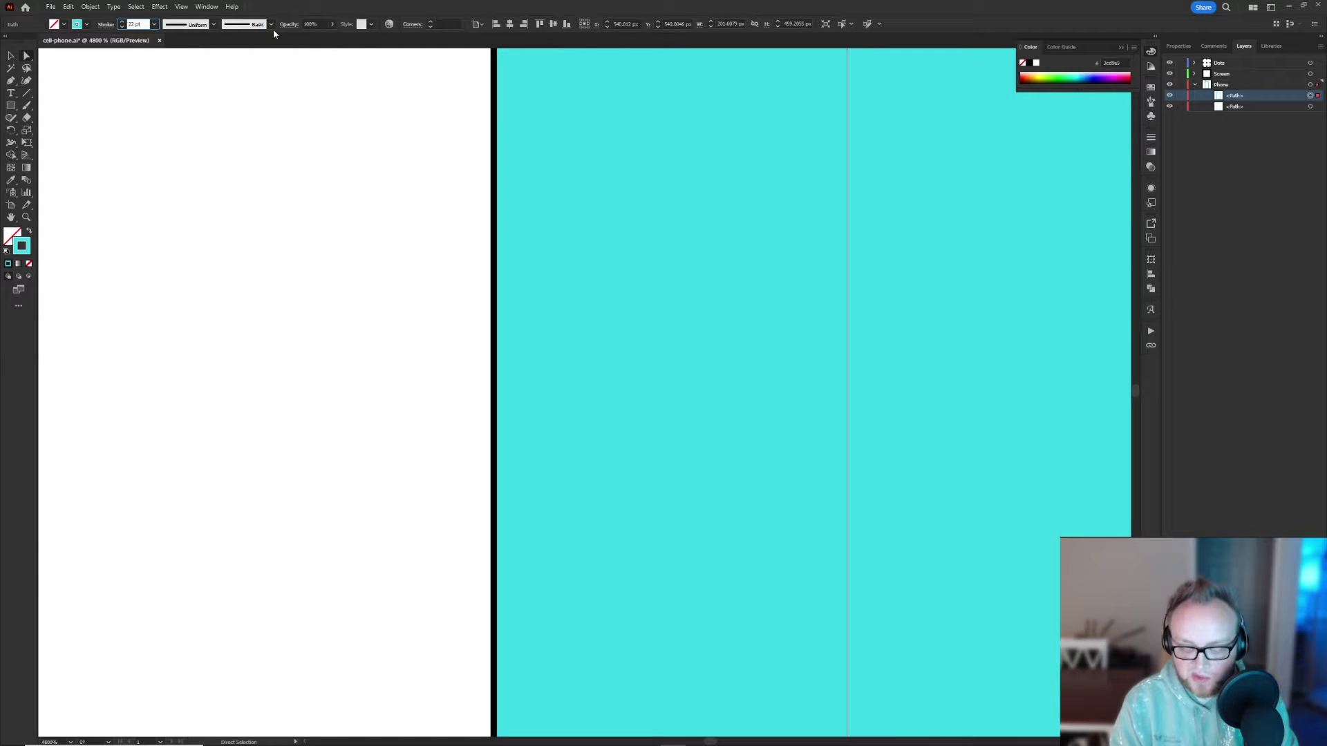
text(22.5)
key(Return)
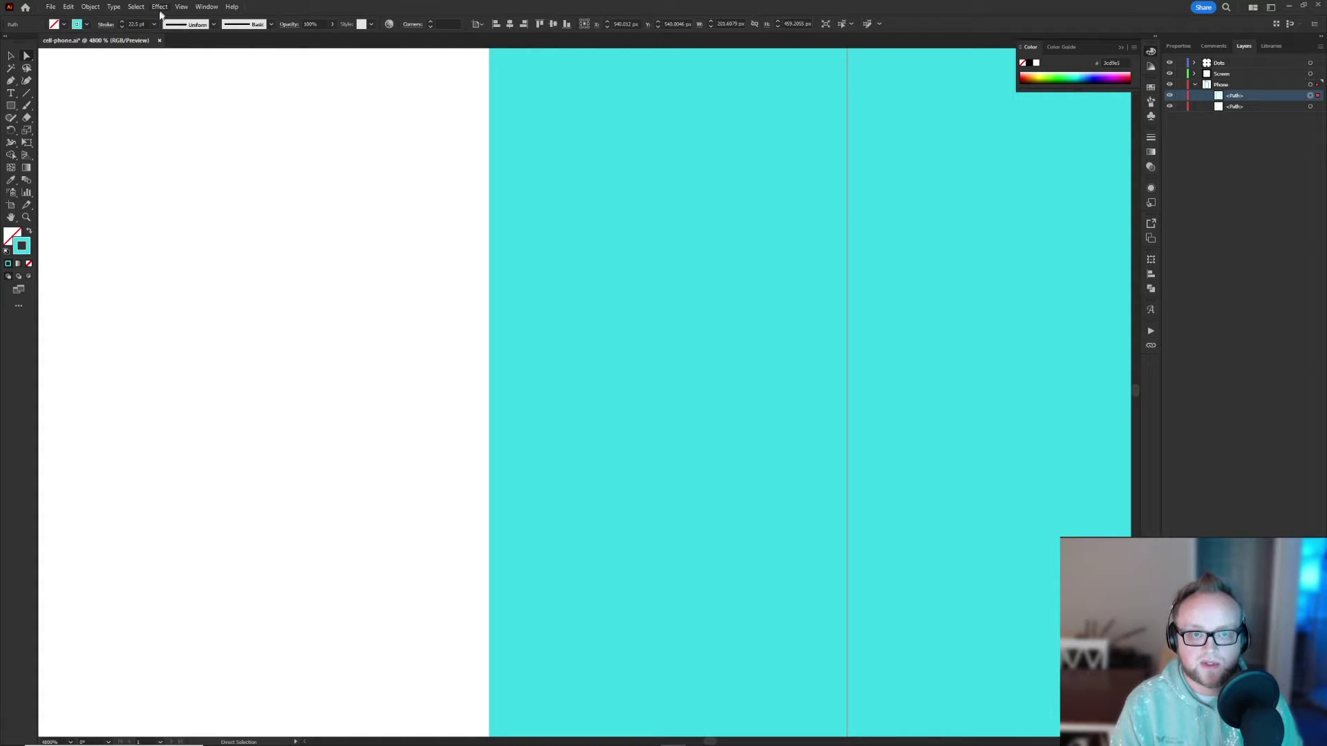
click(124, 27)
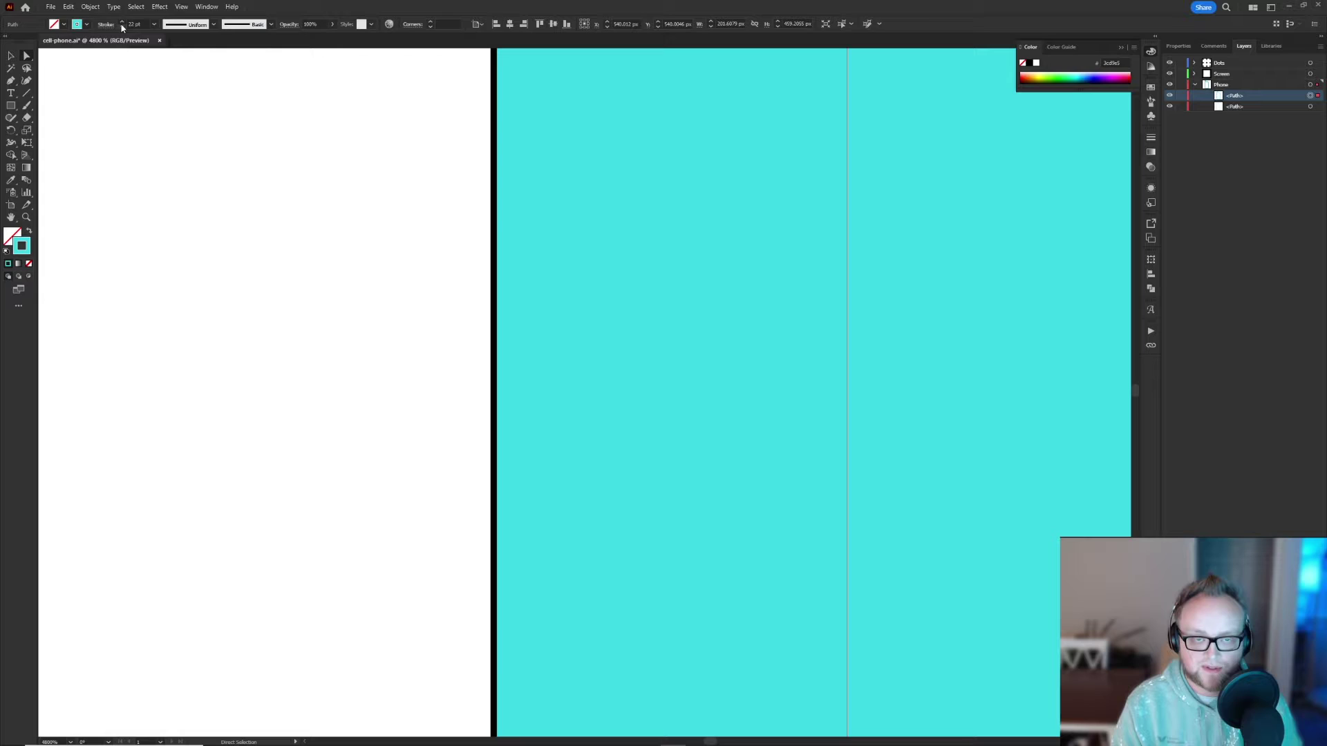
Try a stroke weight of 22.25 pt on the turquoise path, then restore 22 pt
click(135, 24)
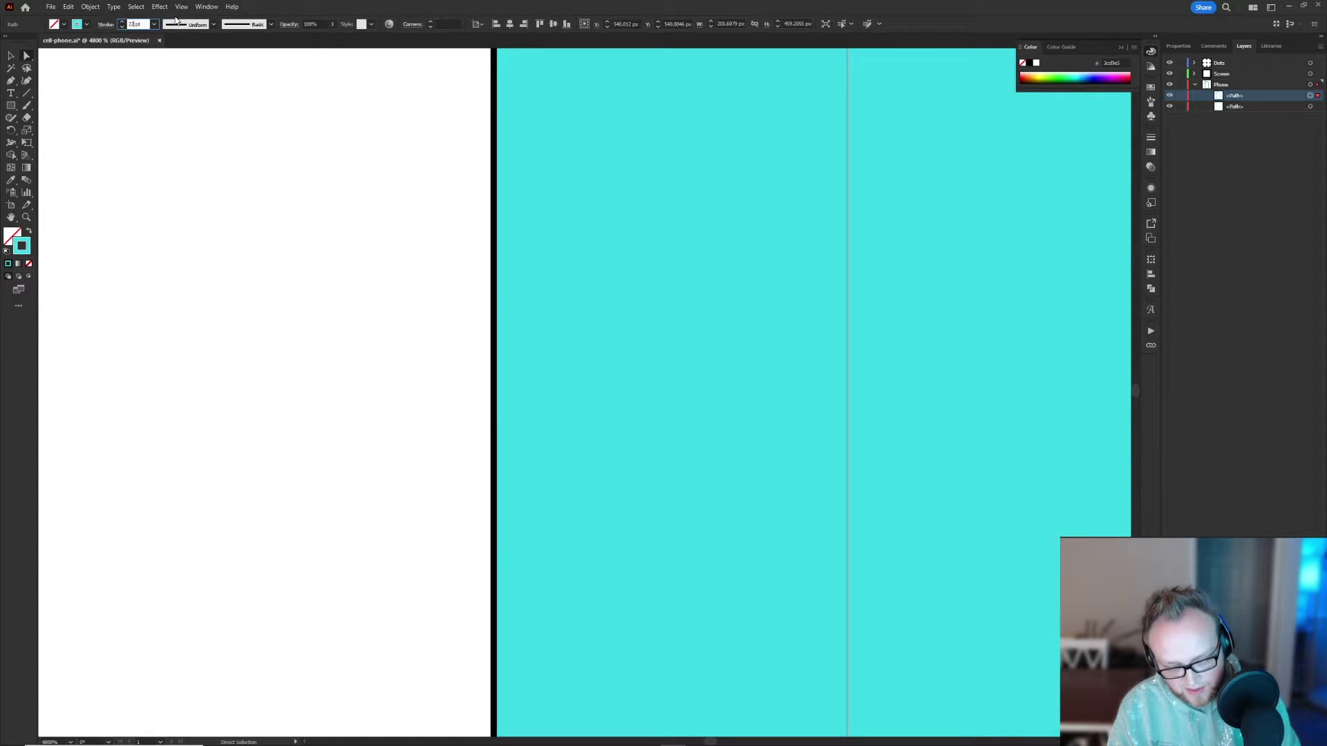
text(22.25)
key(Return)
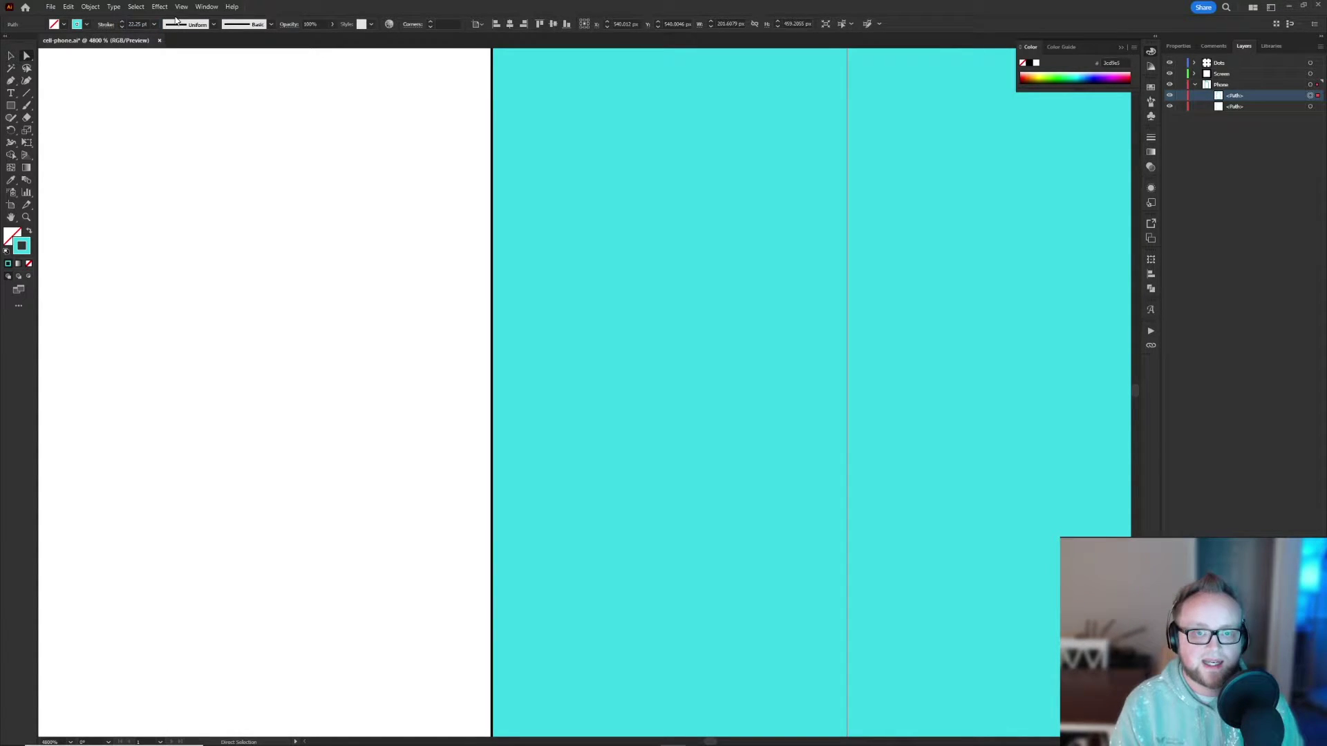
click(136, 24)
text(22)
key(Return)
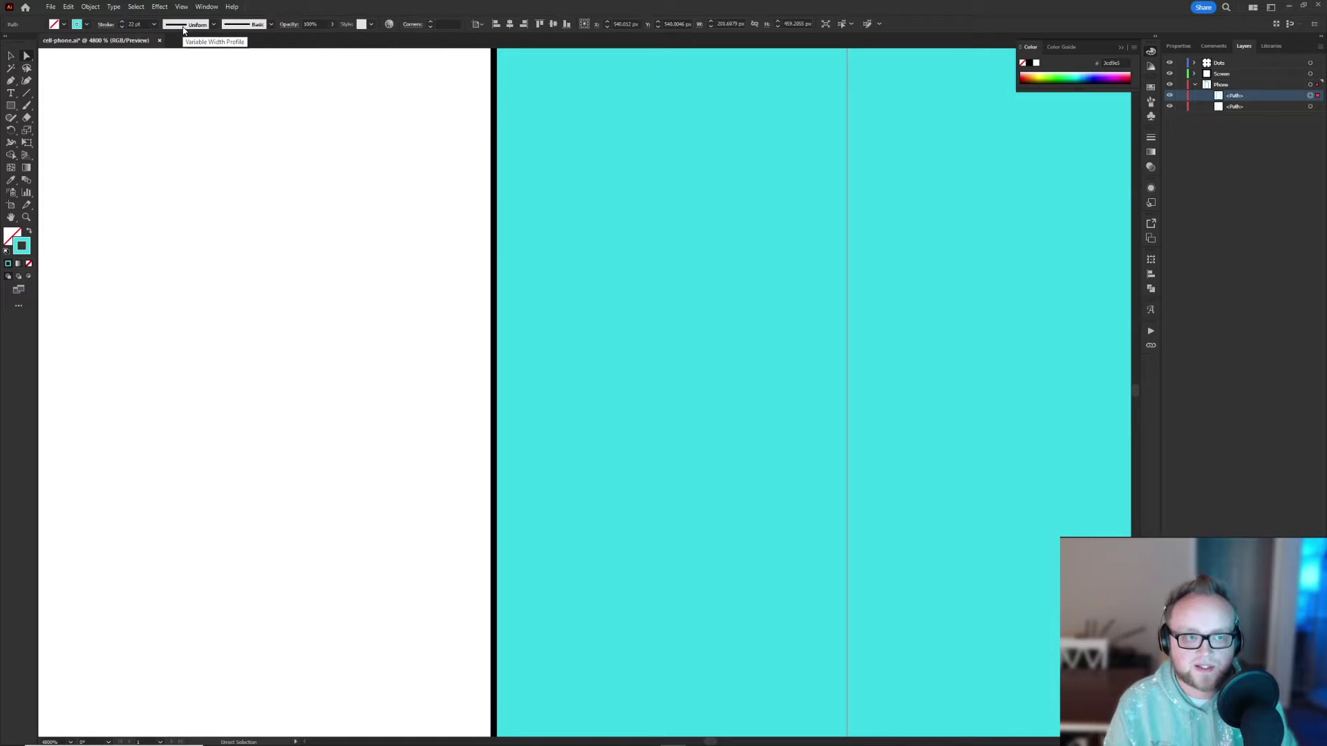
Examine how the turquoise stroke fits the black outline along the phone's left side and around the antenna
scroll(243, 226, down, 4)
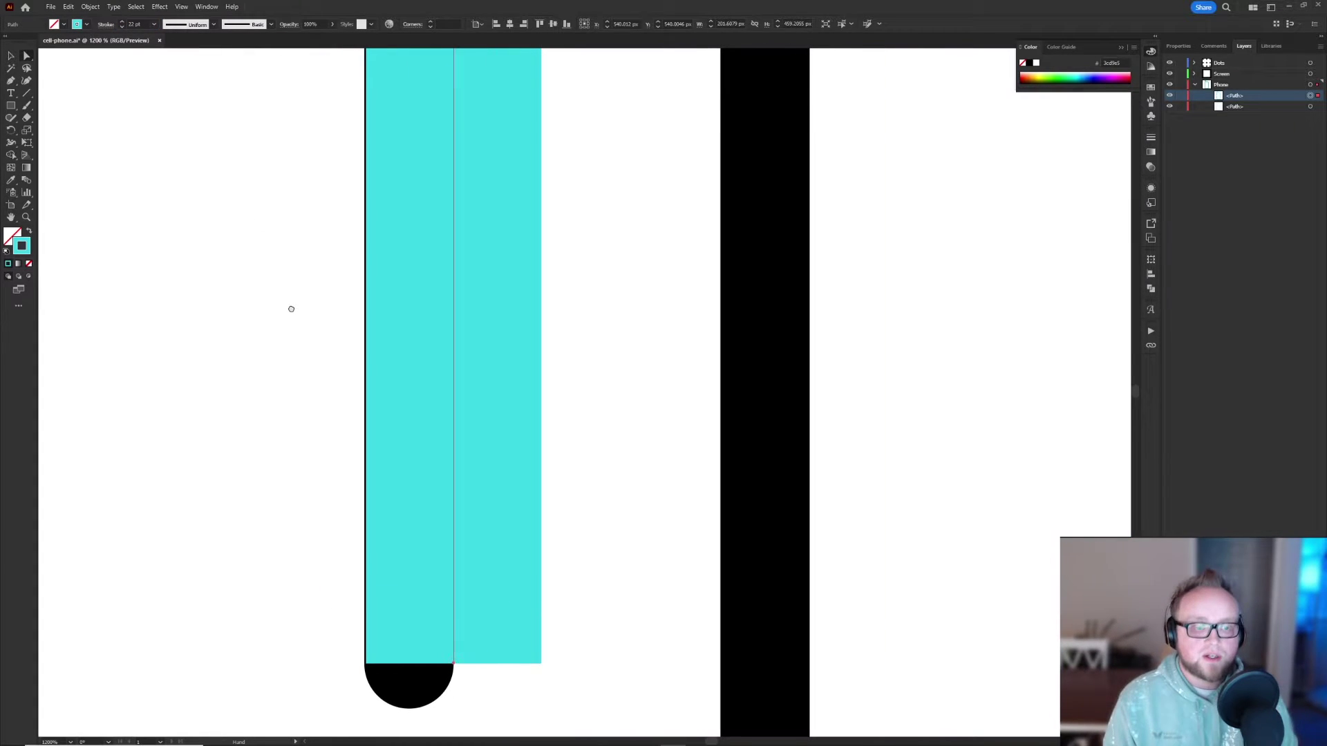
click(279, 176)
drag(163, 176, 269, 276)
drag(333, 138, 317, 300)
drag(346, 83, 304, 322)
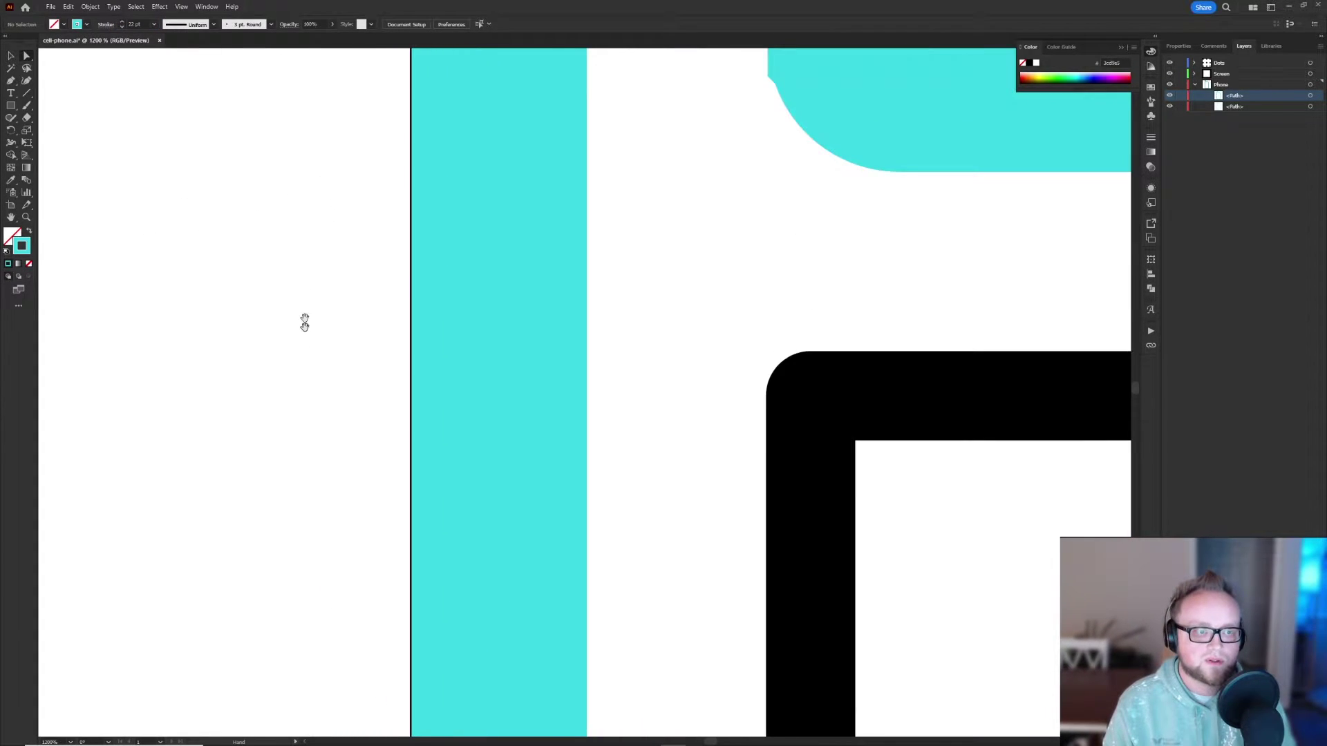
scroll(305, 323, up, 10)
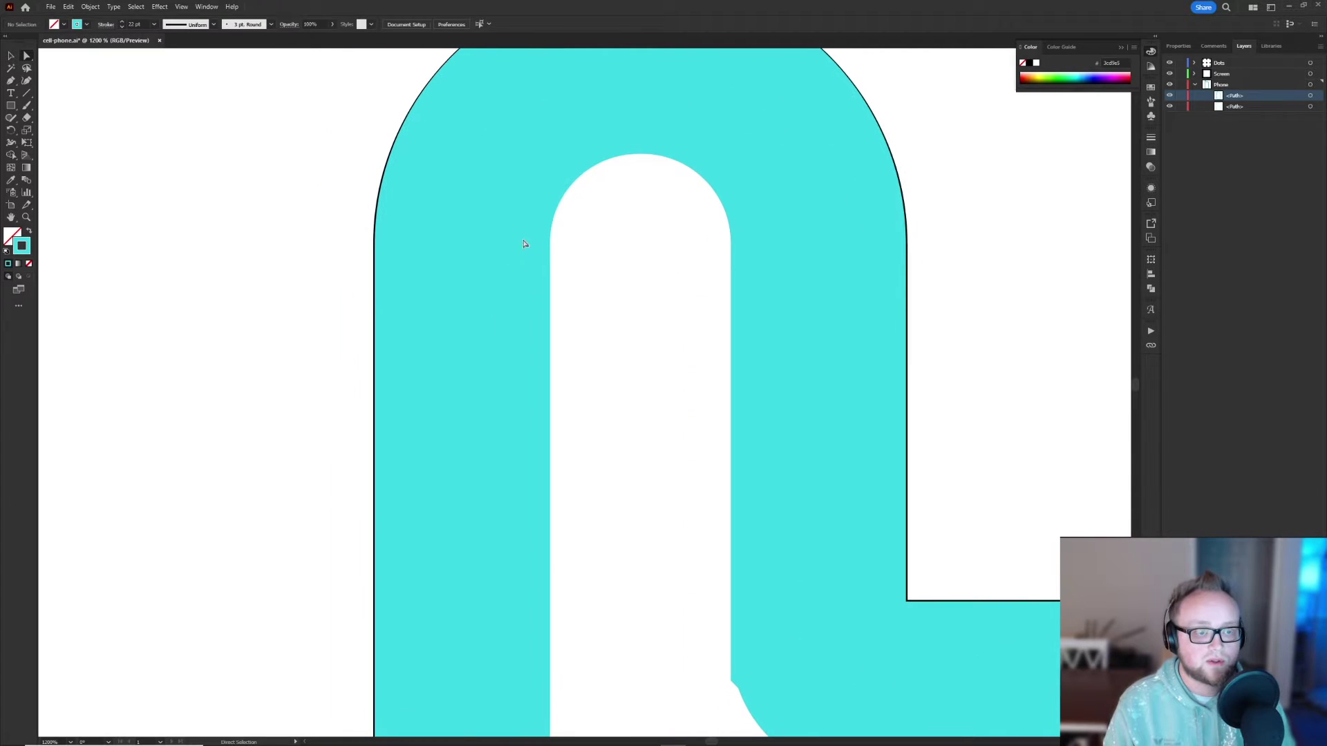
key(alt+v)
key(Escape)
click(464, 266)
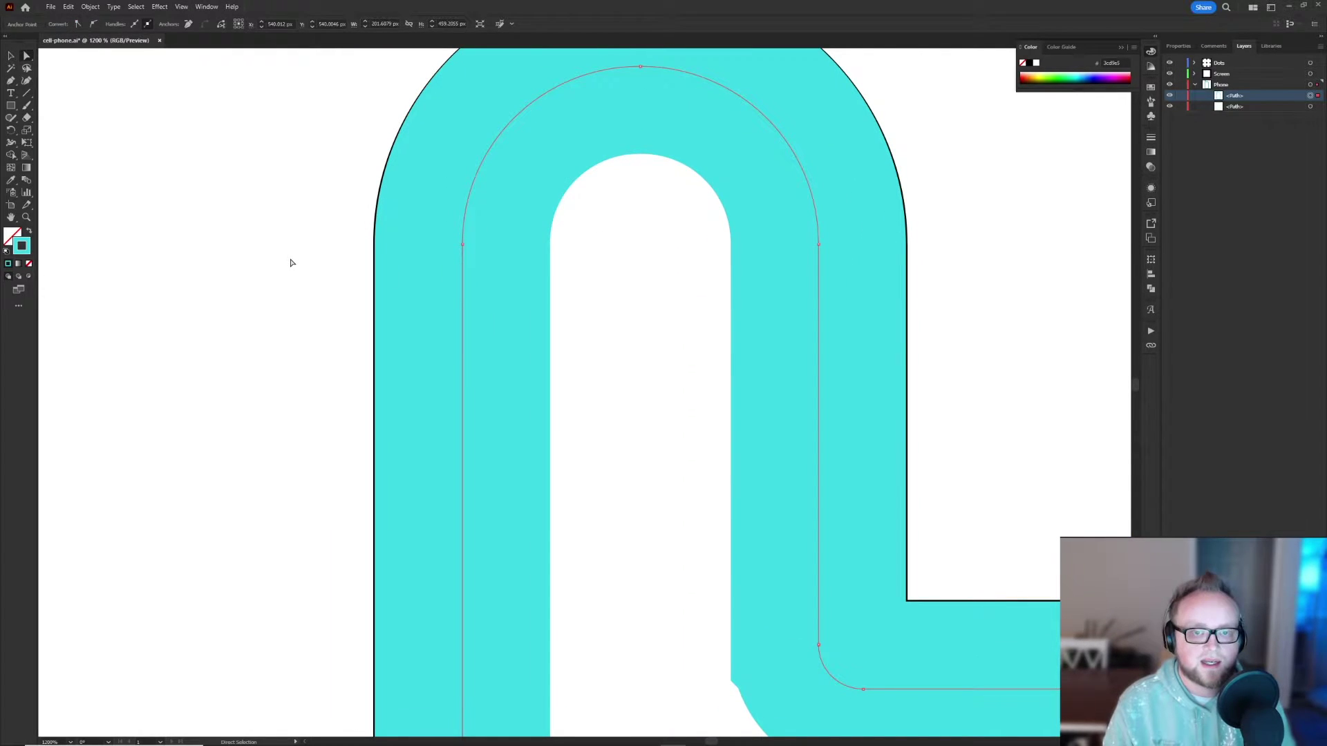
scroll(291, 263, down, 2)
scroll(240, 228, down, 2)
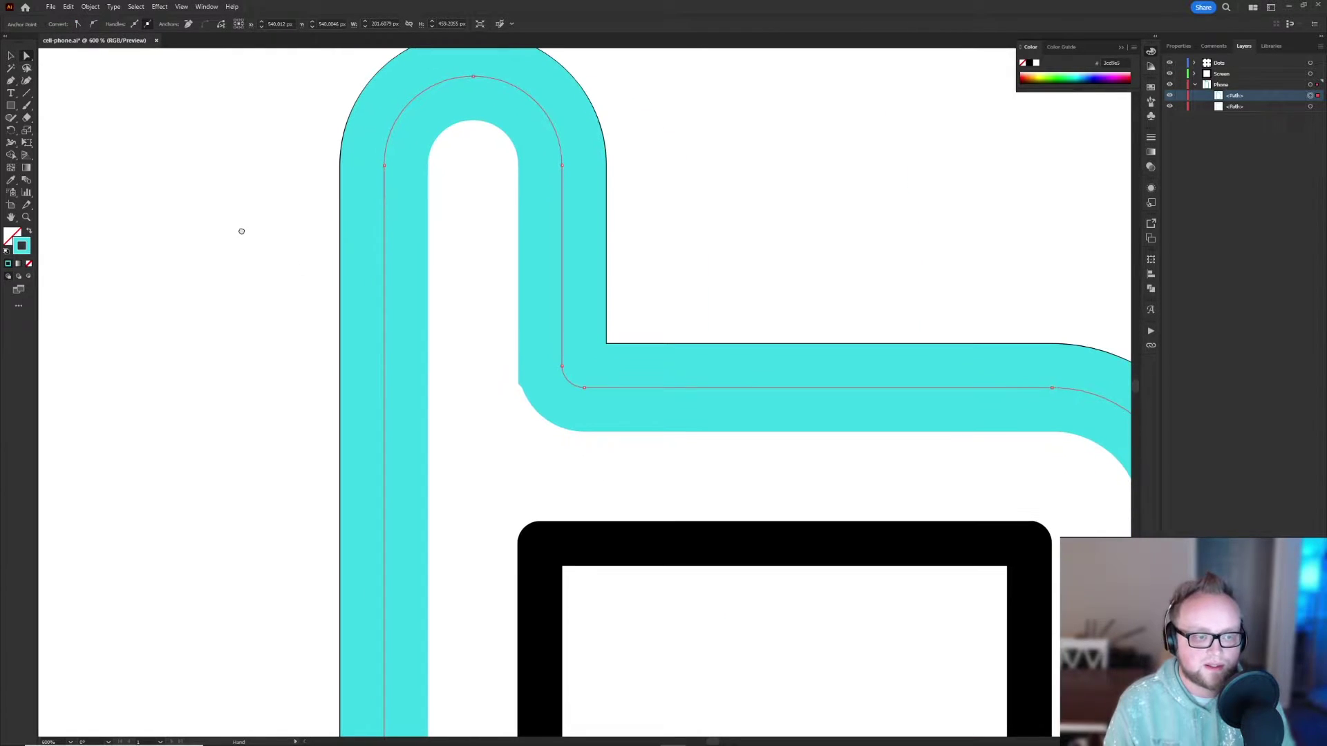
Select the whole turquoise path and halve its stroke weight to 11 pt
click(440, 415)
drag(485, 461, 419, 406)
key(v)
click(545, 340)
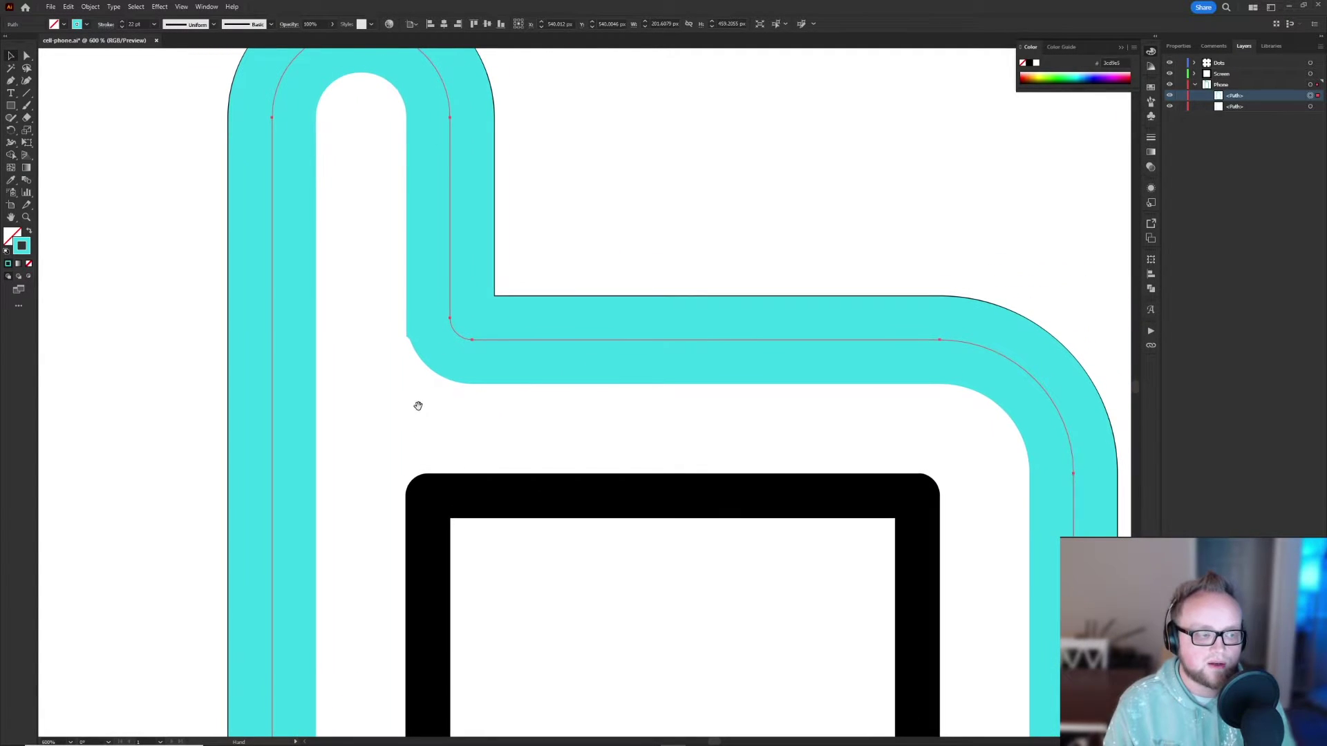
scroll(154, 205, down, 1)
scroll(224, 206, left, 2)
scroll(225, 206, down, 1)
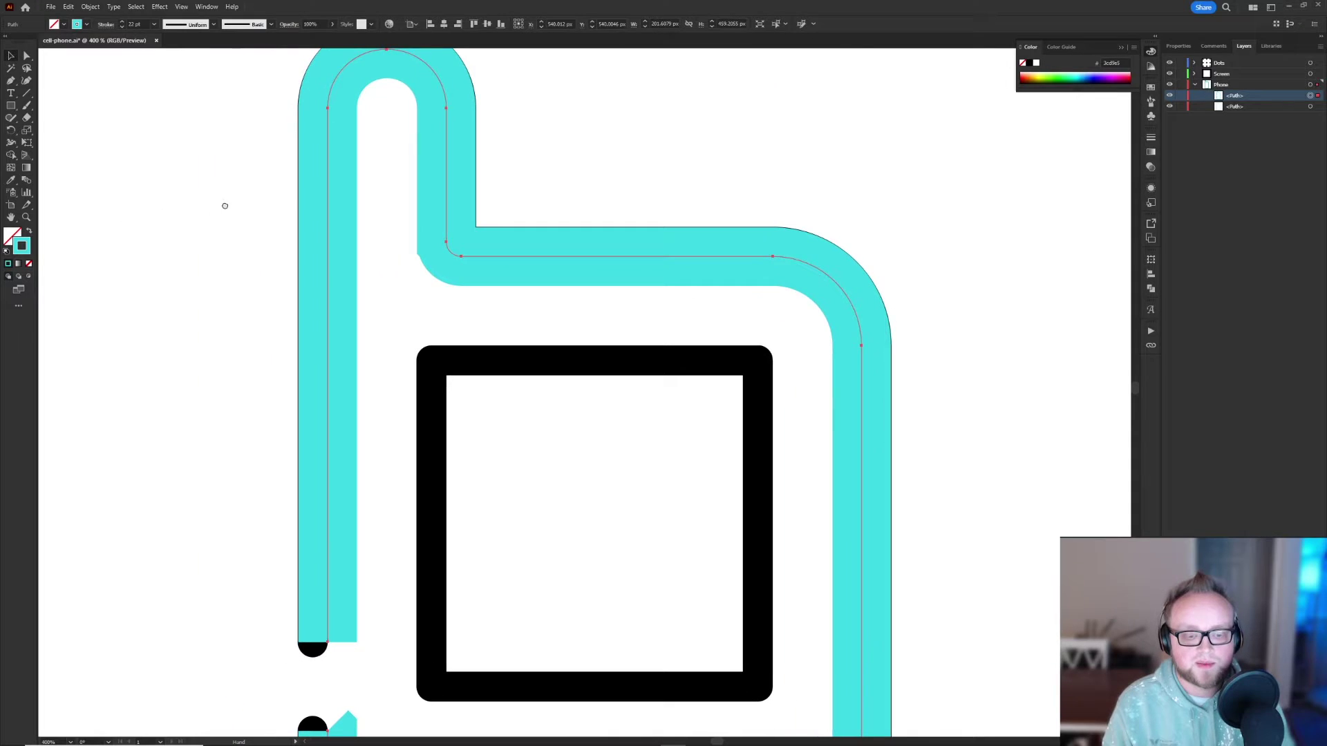
drag(225, 206, 225, 206)
click(134, 24)
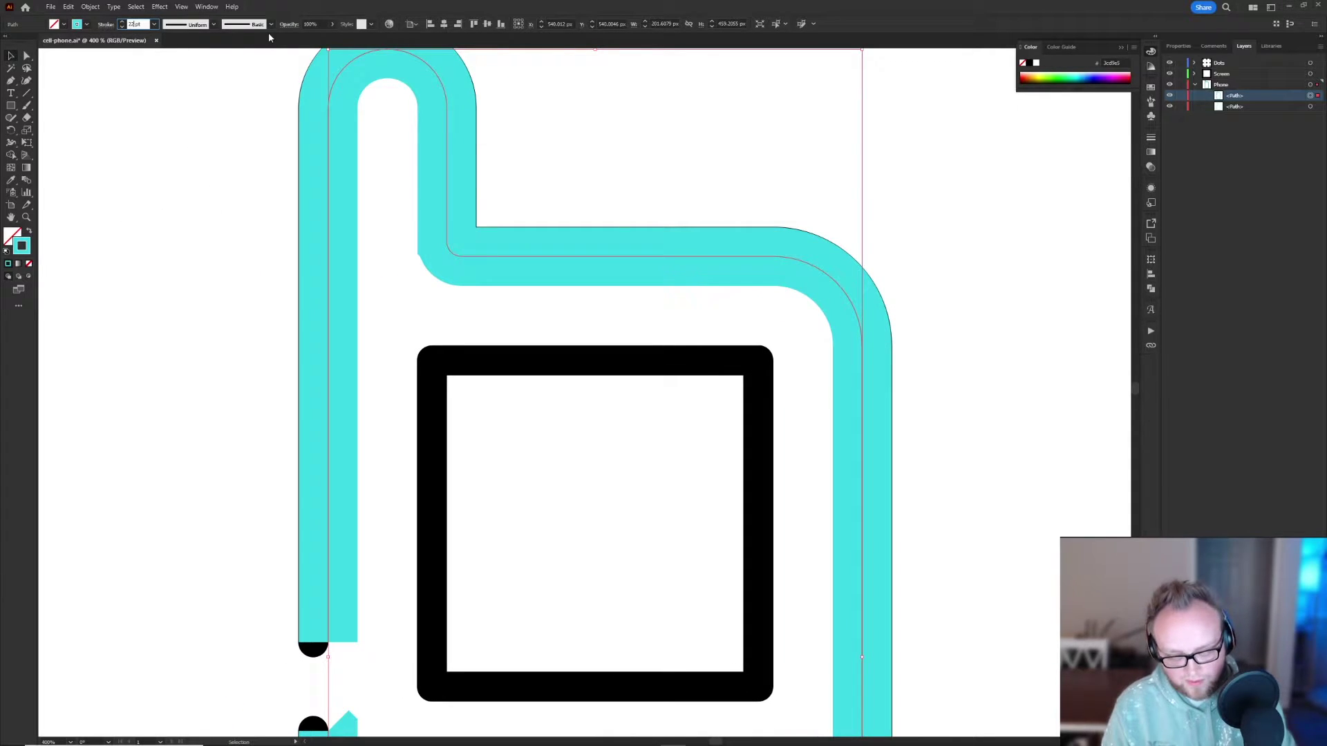
text(11)
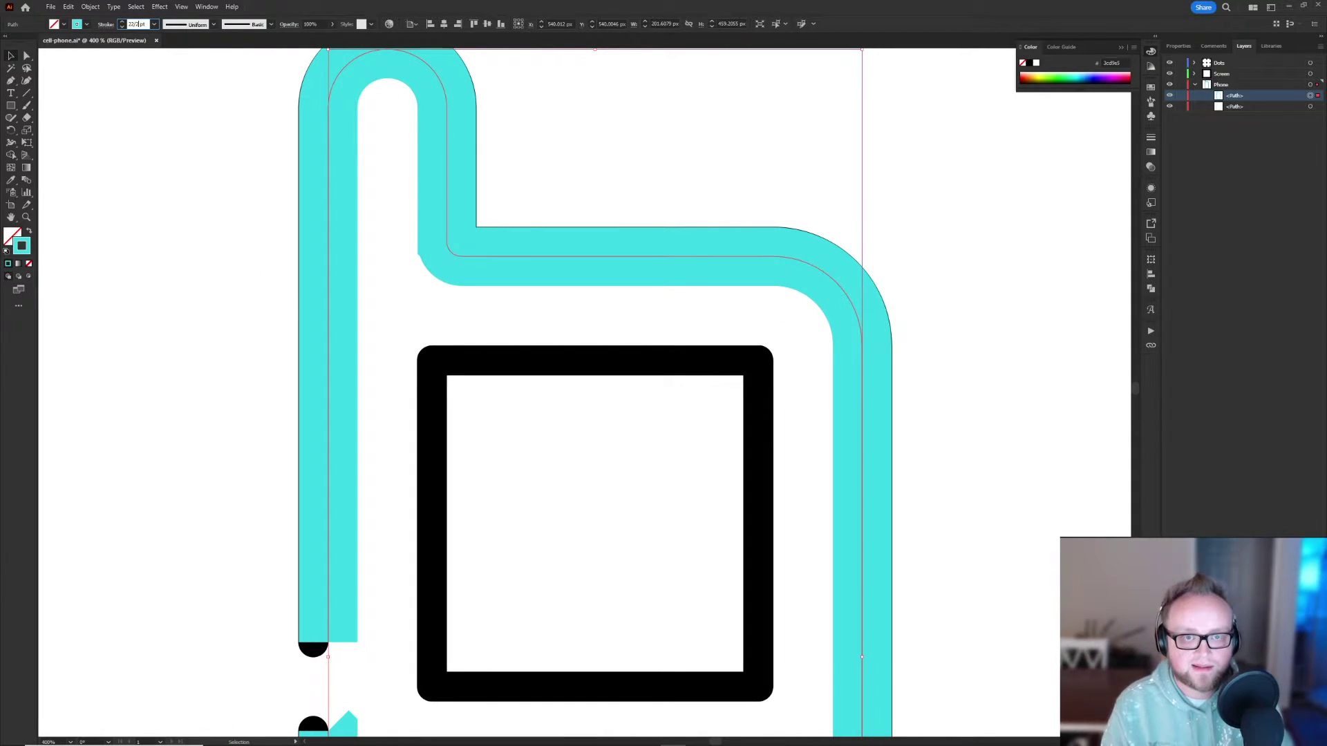
key(Return)
click(136, 102)
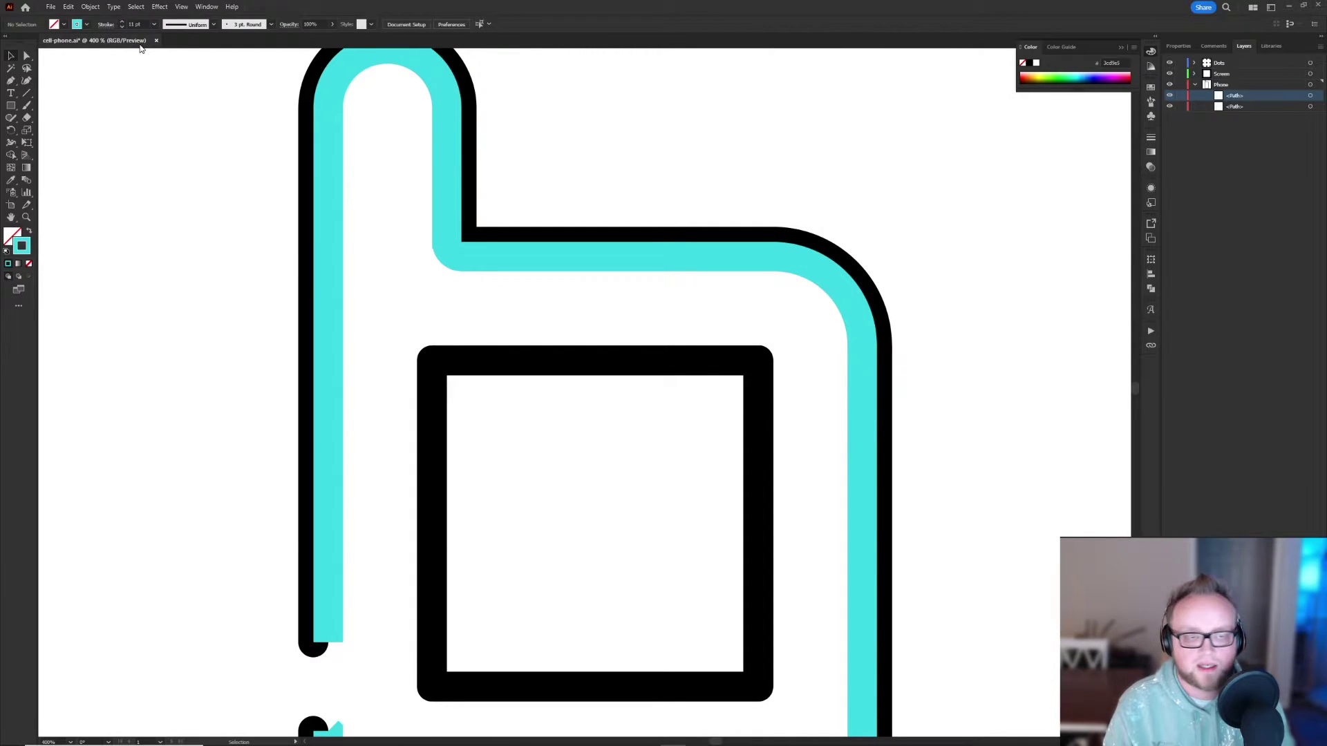
Convert the turquoise path's stroke into a filled shape with Outline Stroke
drag(180, 405, 248, 344)
click(395, 297)
drag(259, 219, 269, 317)
key(v)
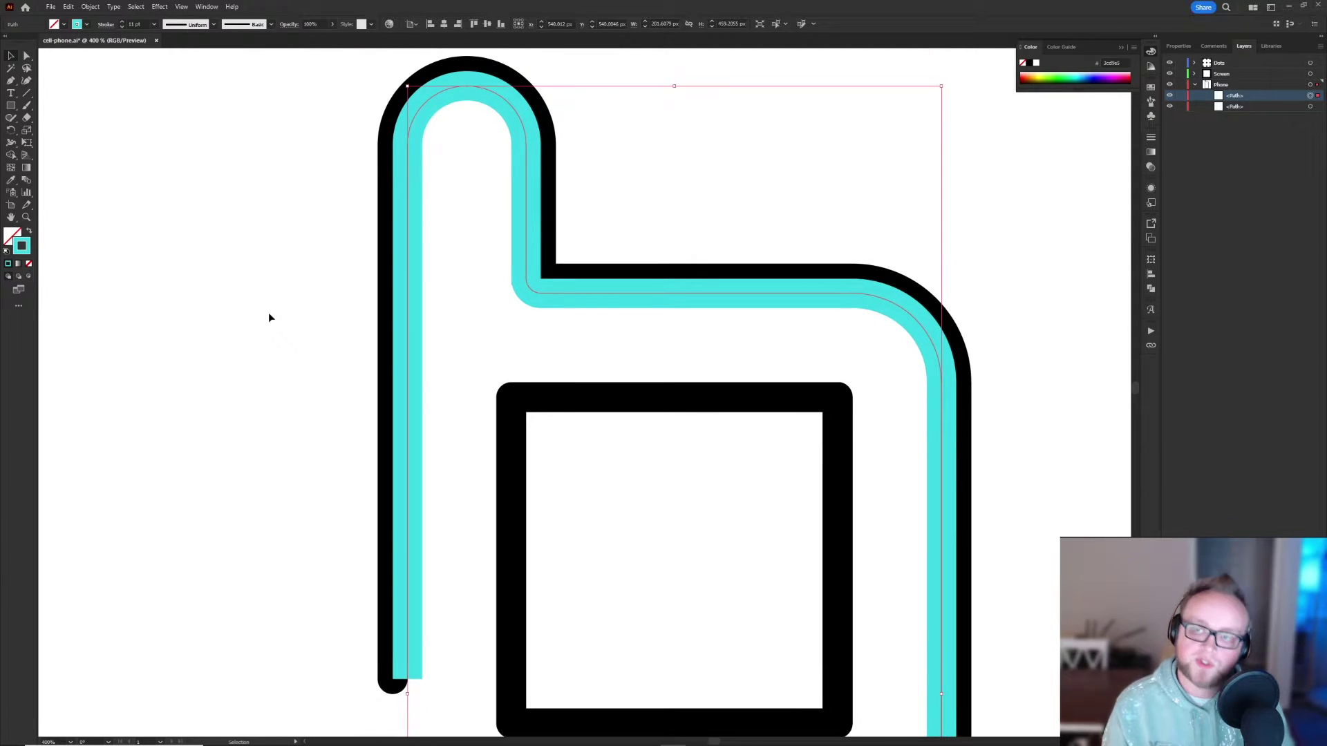
click(89, 8)
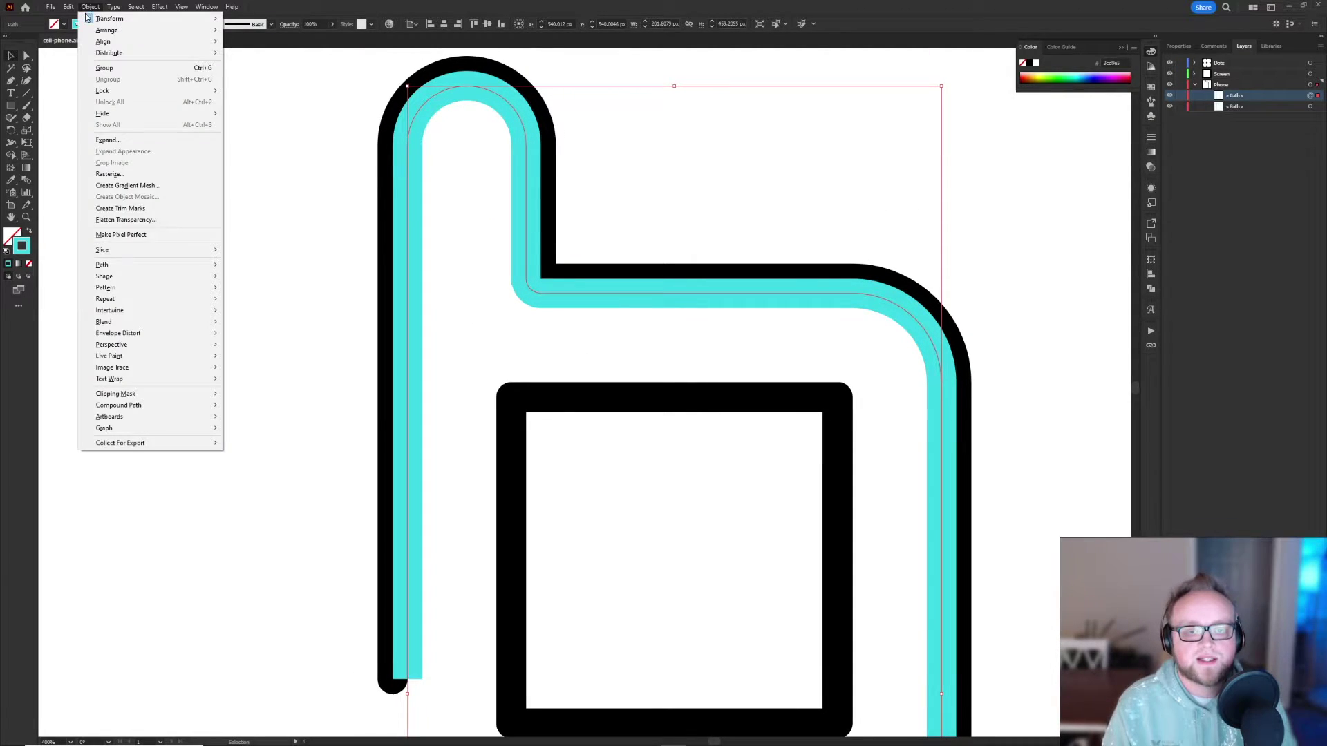
mouse_move(148, 268)
click(256, 295)
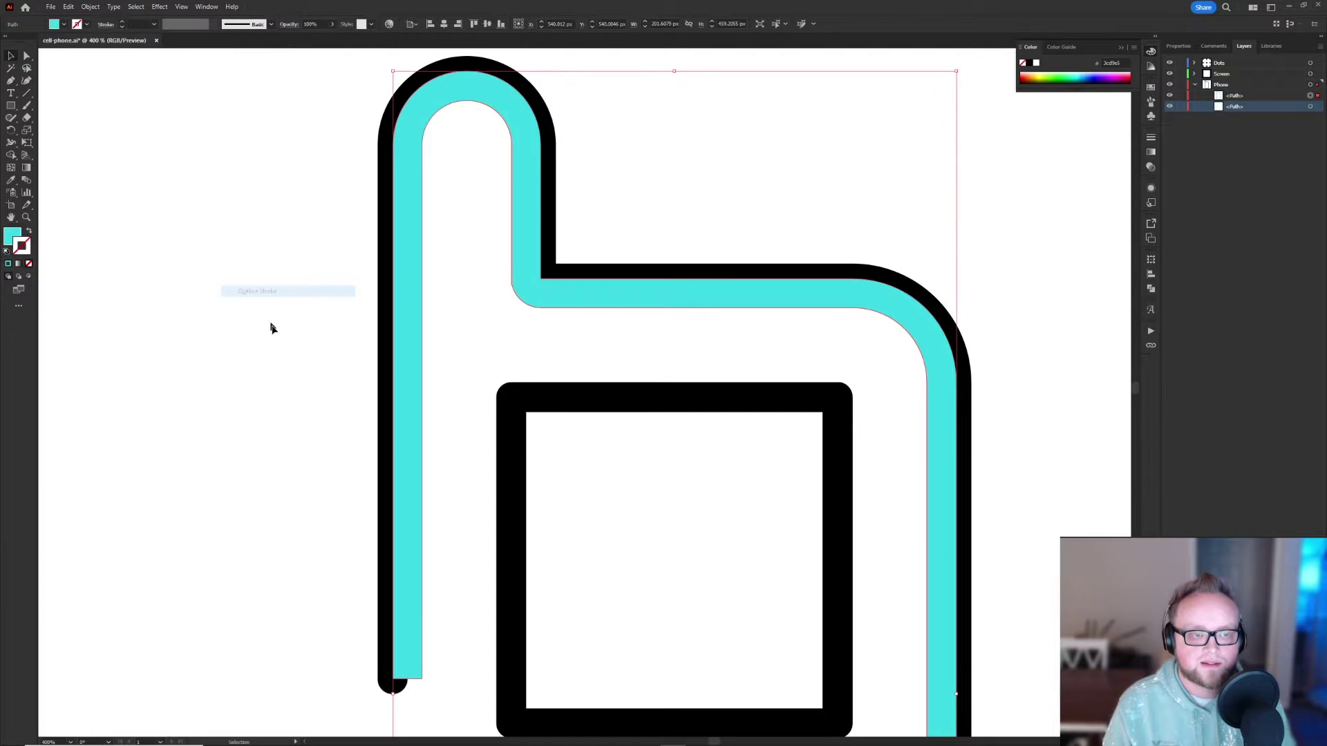
Delete the turquoise shape's inner anchor points above the gap, along the left side and around the antenna's rounded top
scroll(261, 445, down, 4)
key(a)
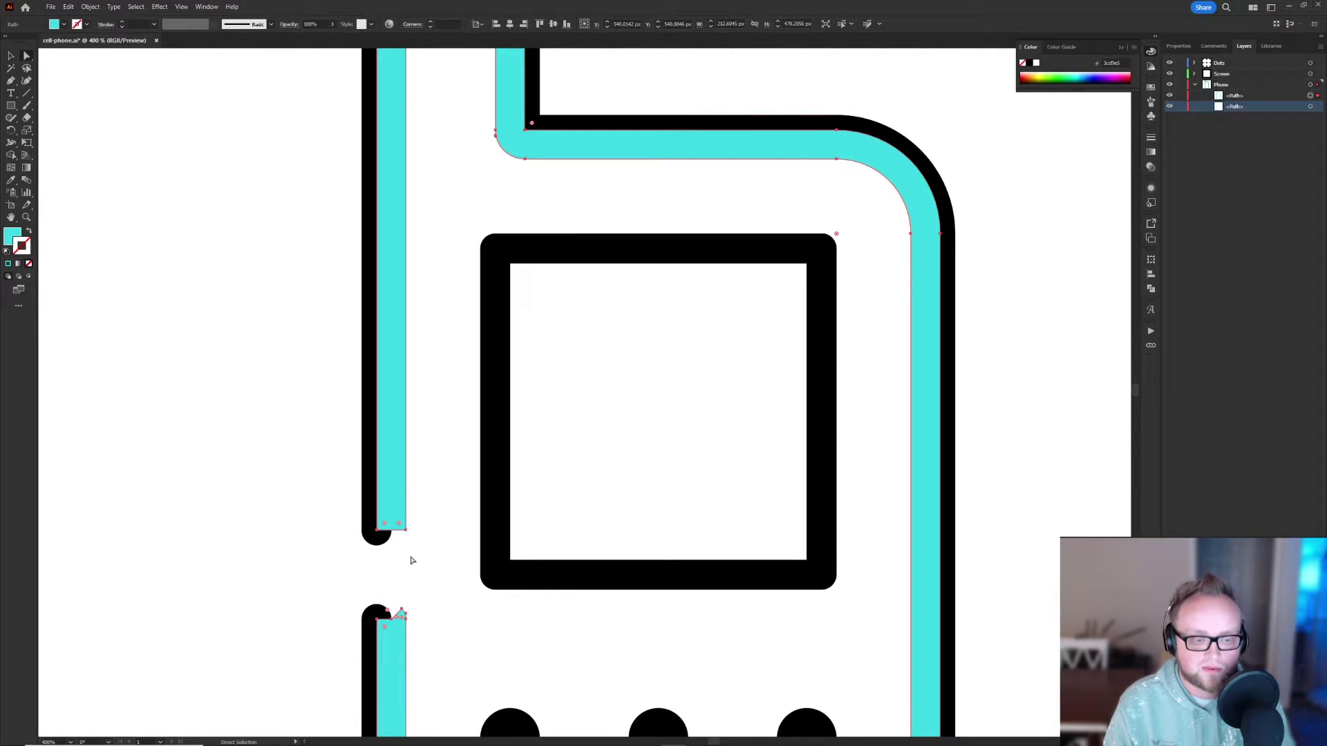
click(406, 530)
key(Delete)
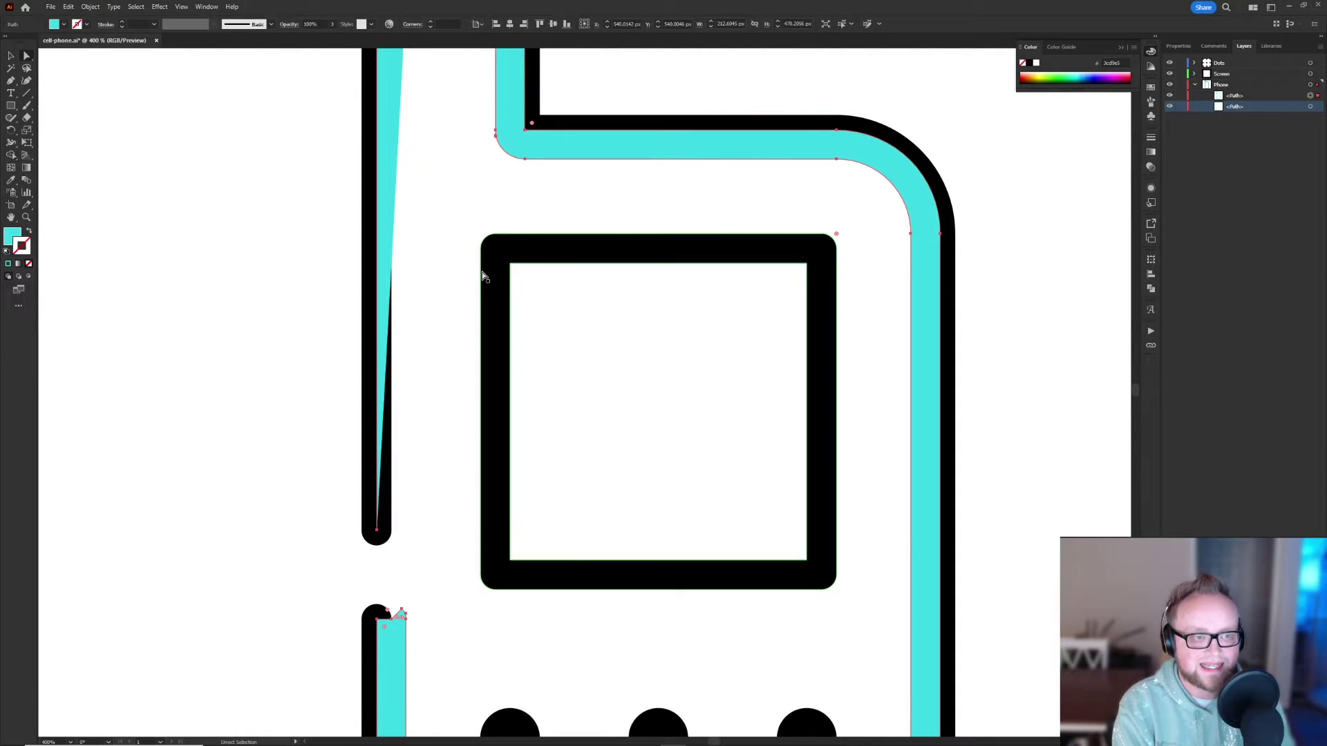
scroll(484, 272, up, 5)
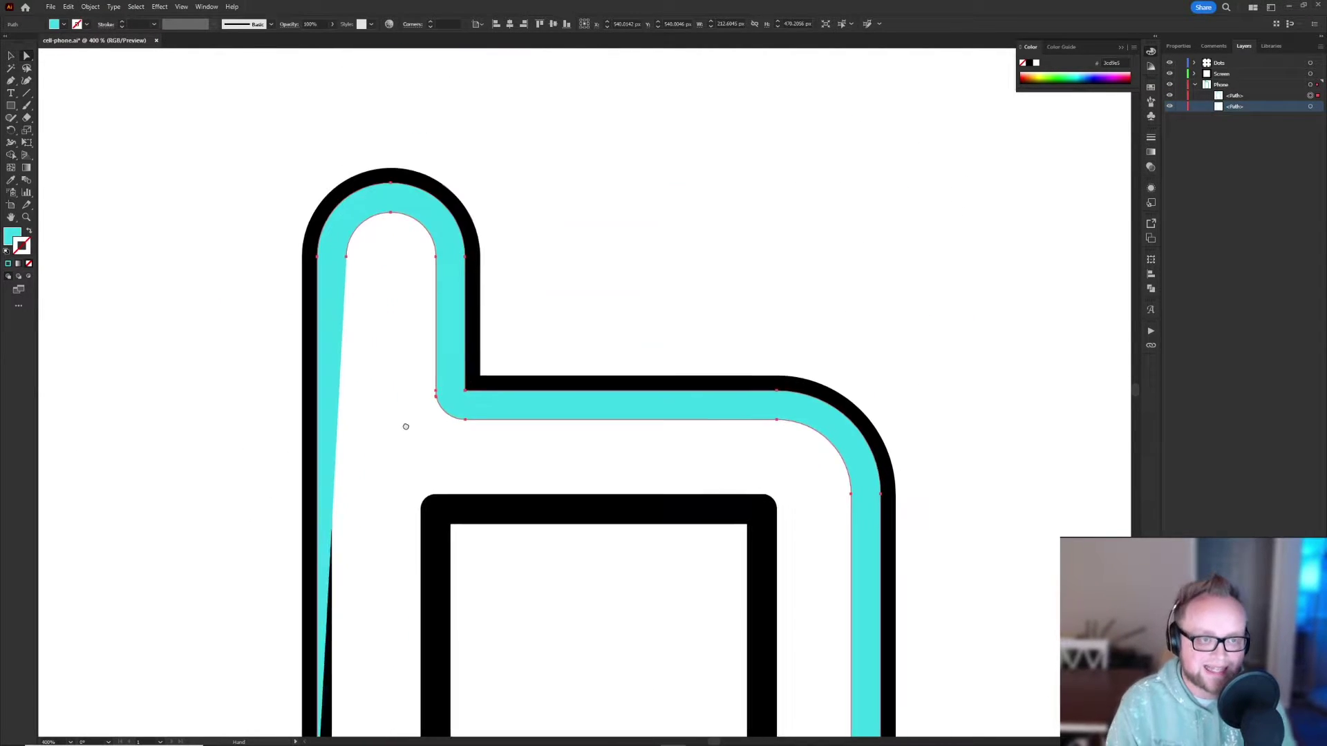
click(346, 258)
key(Delete)
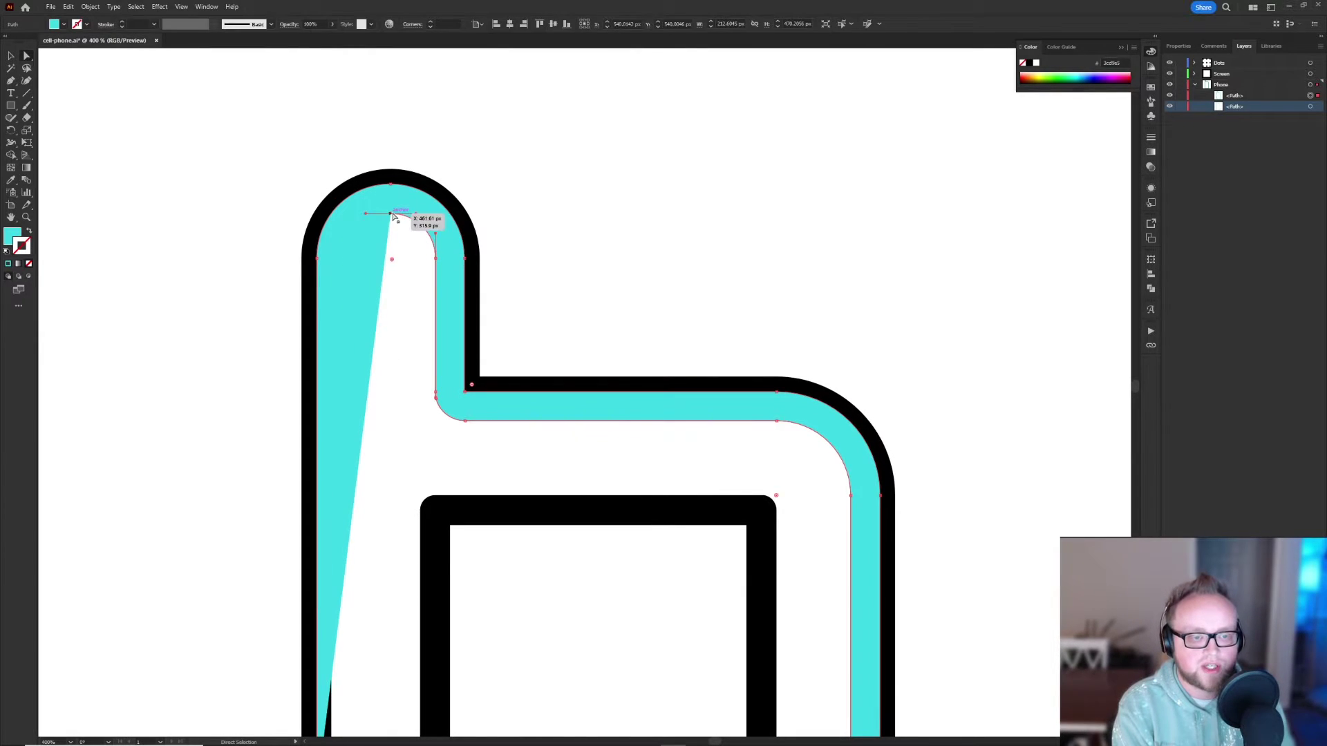
click(390, 214)
key(Delete)
Delete the turquoise shape's inner anchor points at the antenna's base corner and along the body's top edge
drag(435, 262, 436, 400)
click(435, 397)
key(Delete)
click(464, 420)
key(Delete)
click(776, 420)
key(Delete)
drag(790, 652, 709, 453)
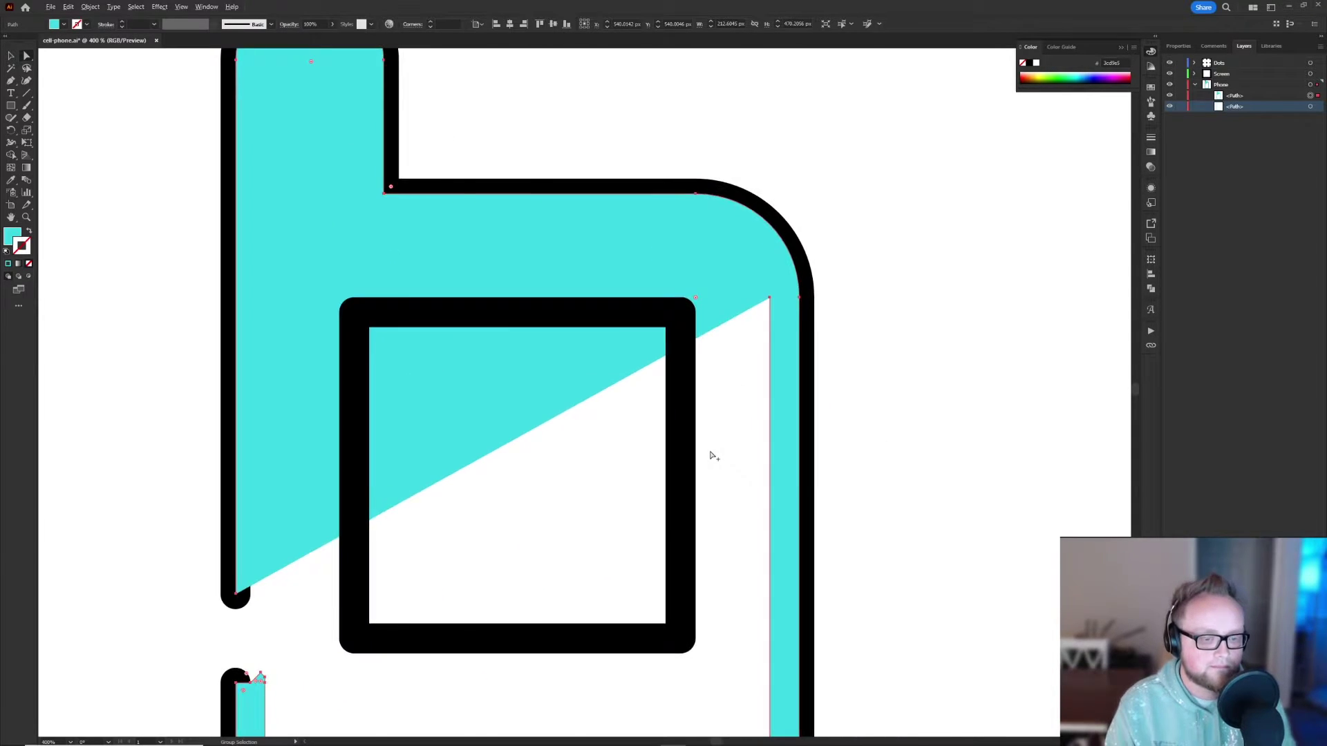
Delete the turquoise shape's remaining inner anchor points along the right side, the bottom and the lower end of the gap
scroll(709, 453, down, 2)
drag(604, 195, 351, 595)
scroll(335, 356, up, 5)
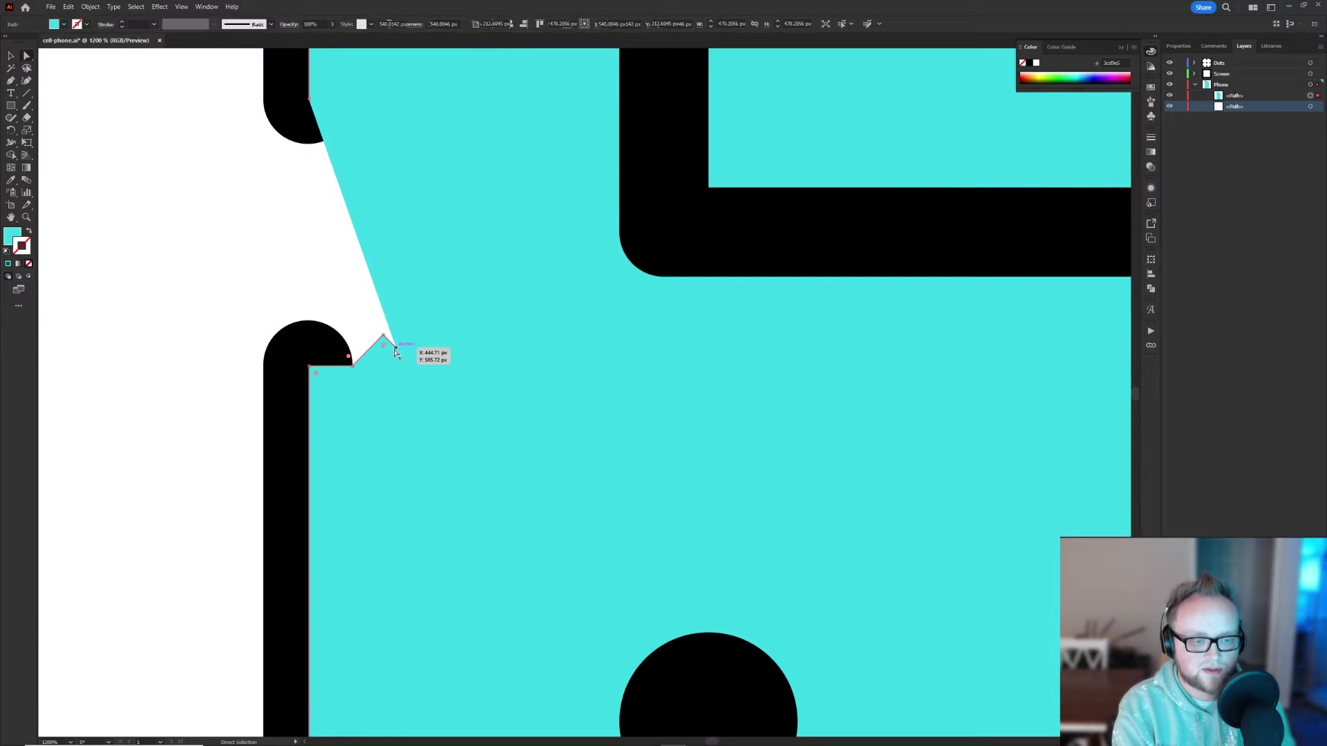
click(382, 335)
key(Delete)
click(353, 366)
key(Delete)
click(241, 283)
scroll(233, 278, down, 4)
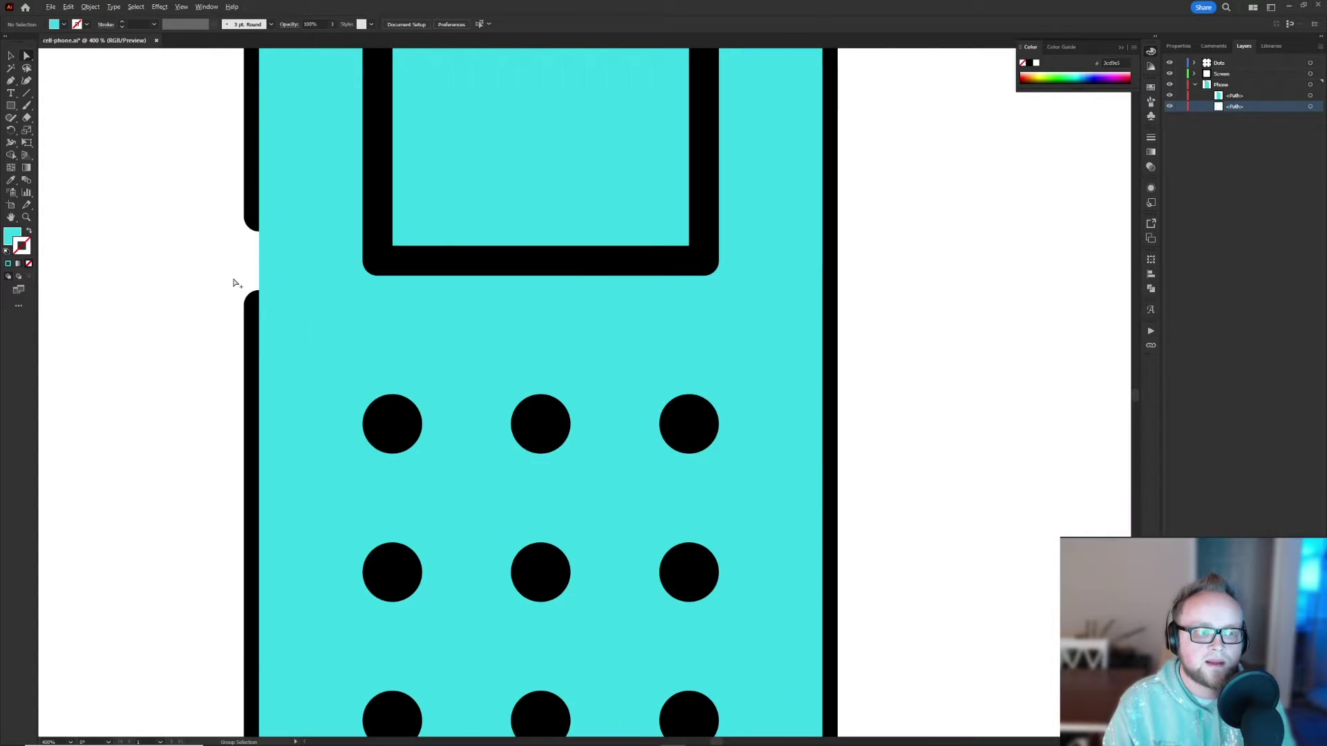
key(v)
scroll(222, 288, down, 3)
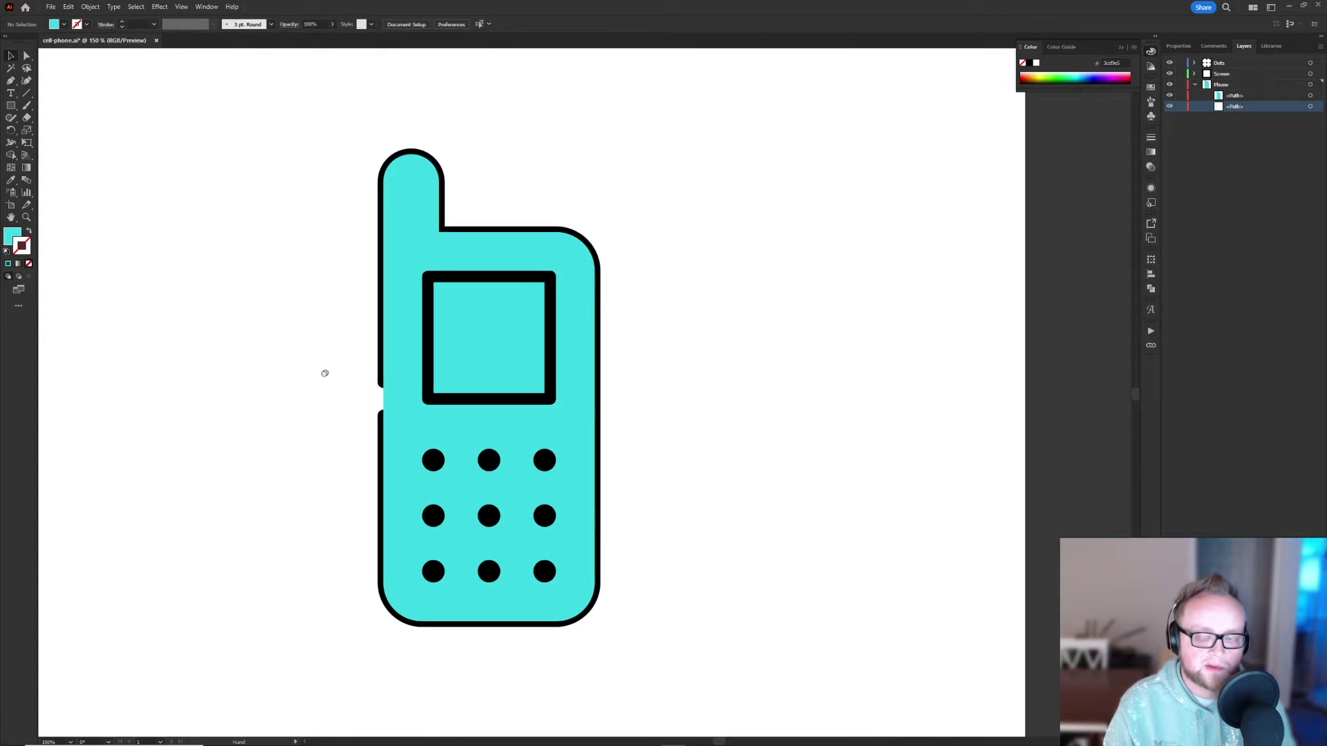
Turn the turquoise phone shape's fill into a stroke and set its stroke weight to 11 pt
click(384, 423)
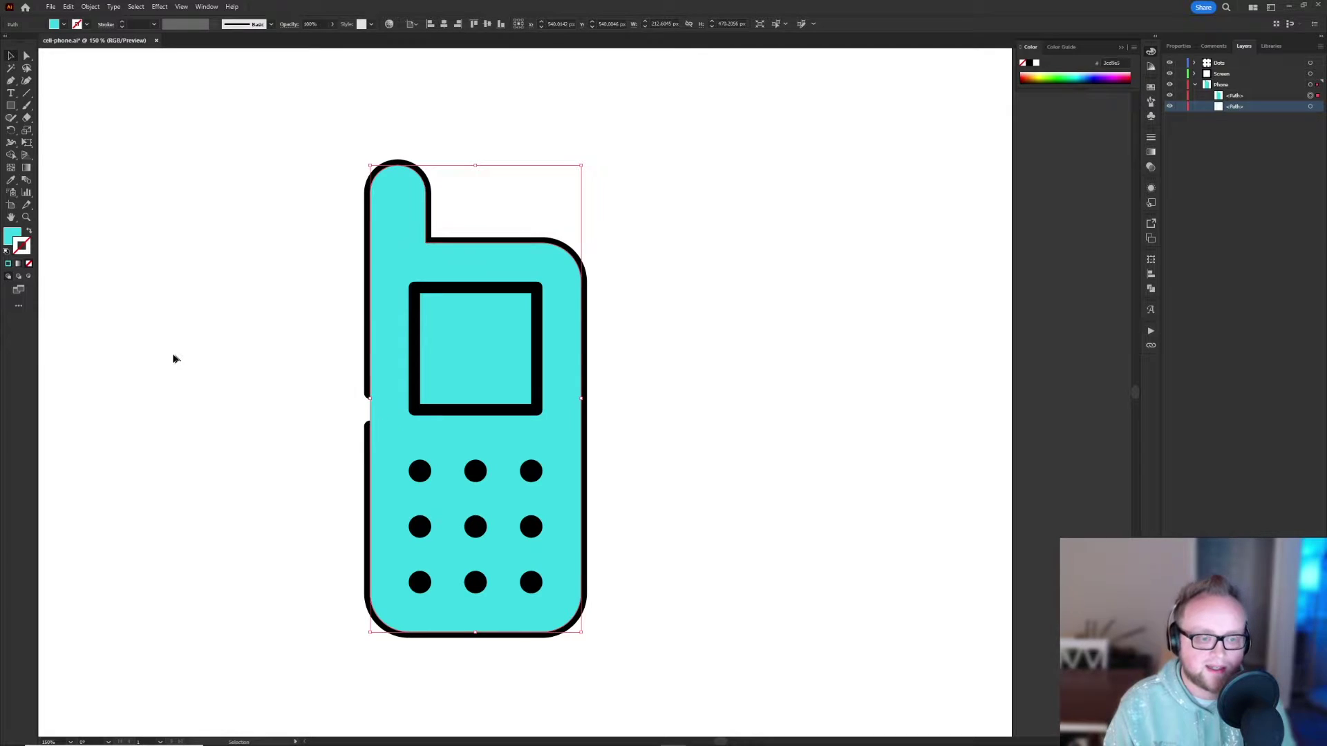
click(28, 232)
scroll(363, 423, up, 4)
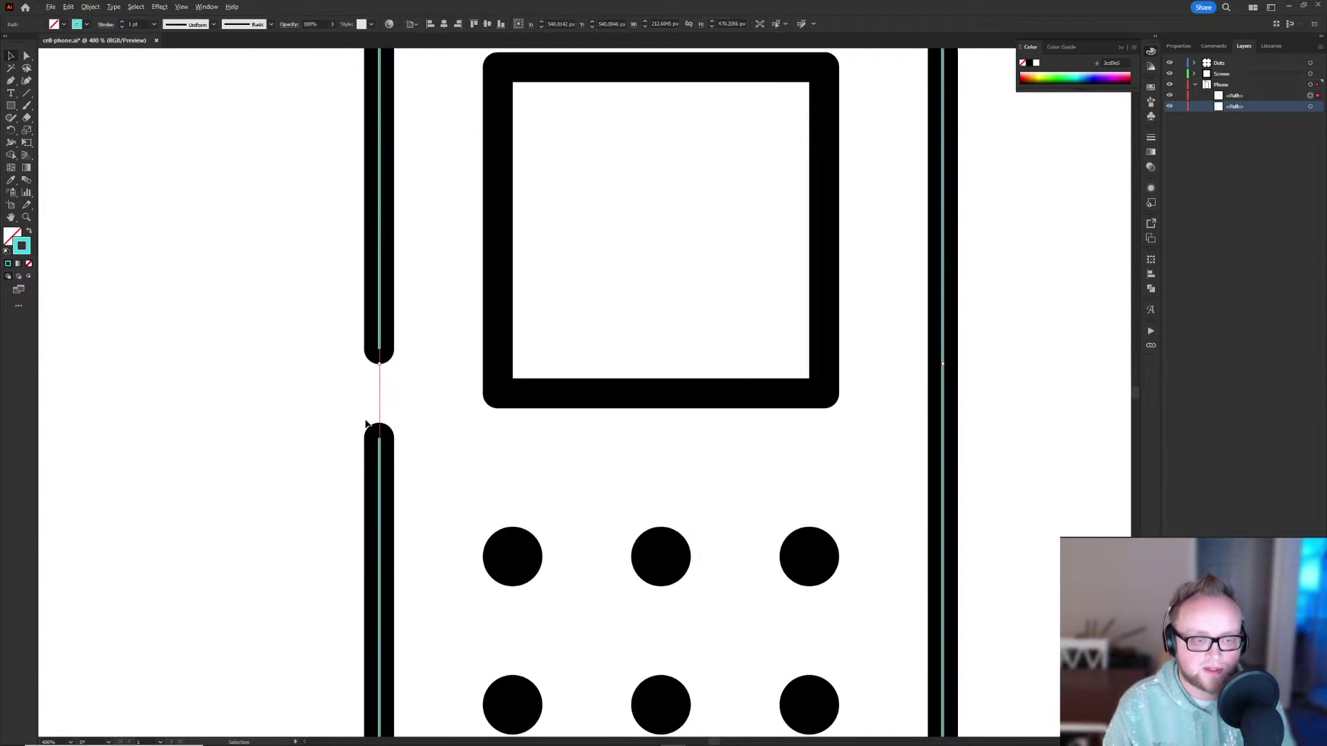
drag(261, 247, 293, 267)
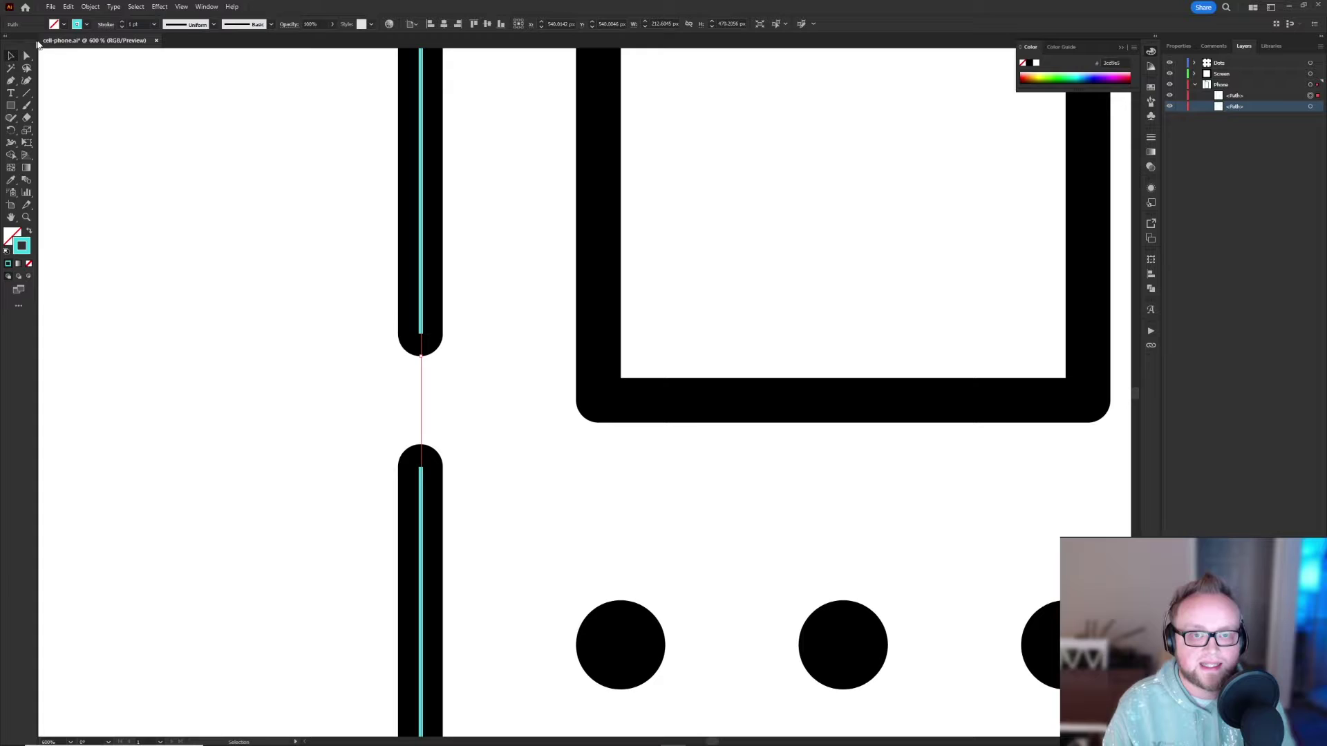
click(129, 22)
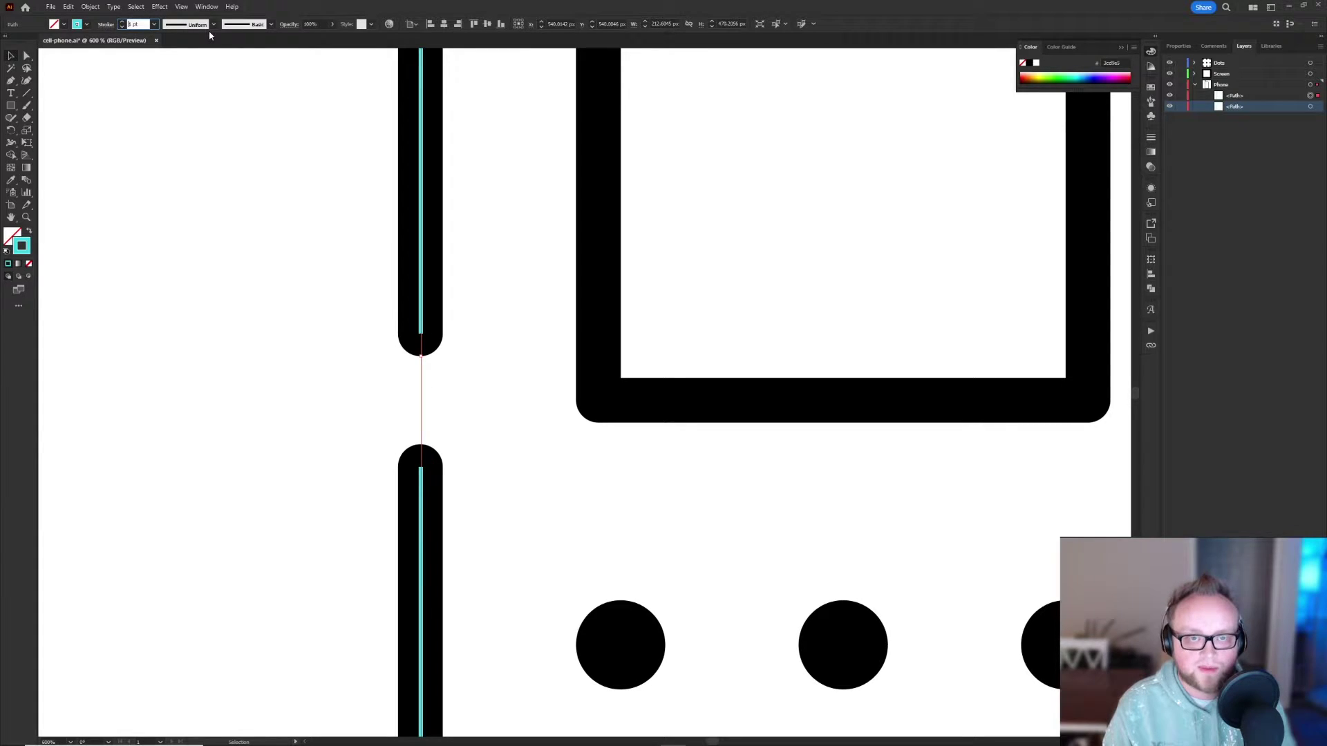
text(1)
key(Return)
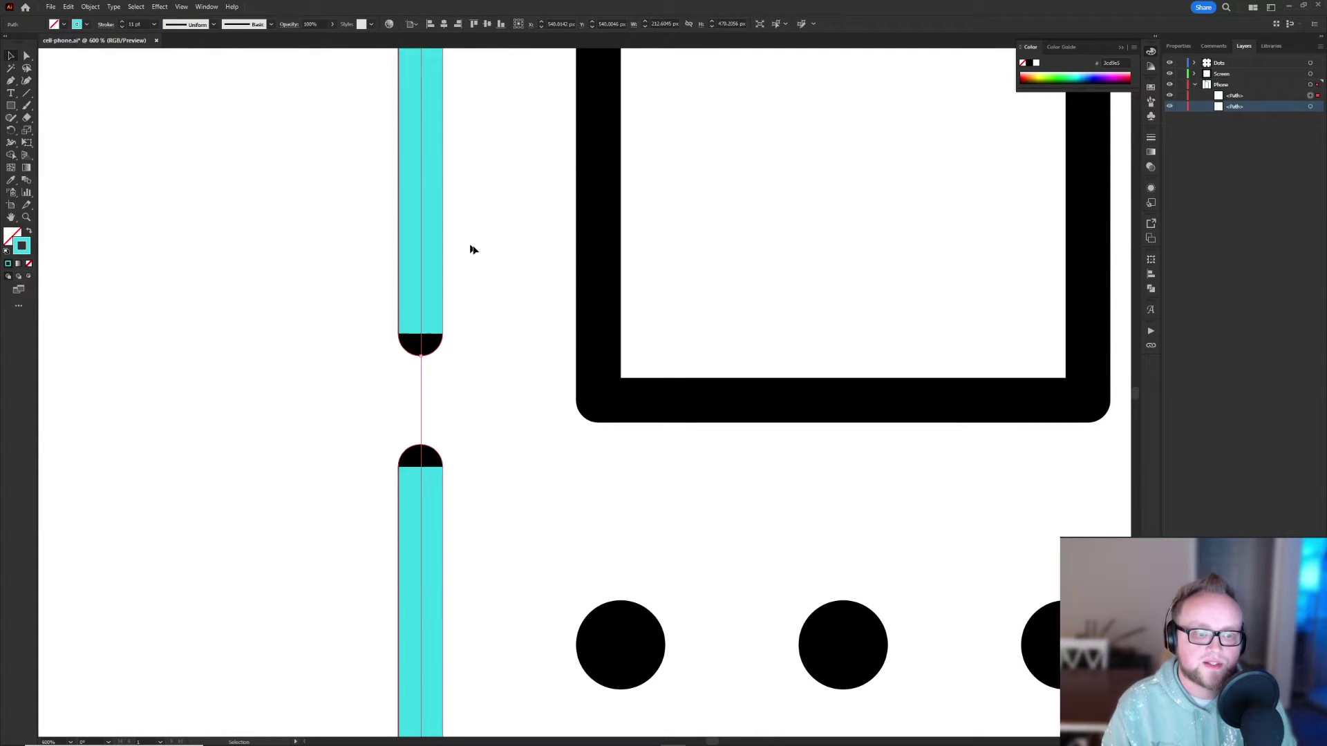
Apply round caps to the turquoise phone path's stroke ends at the gap
click(105, 25)
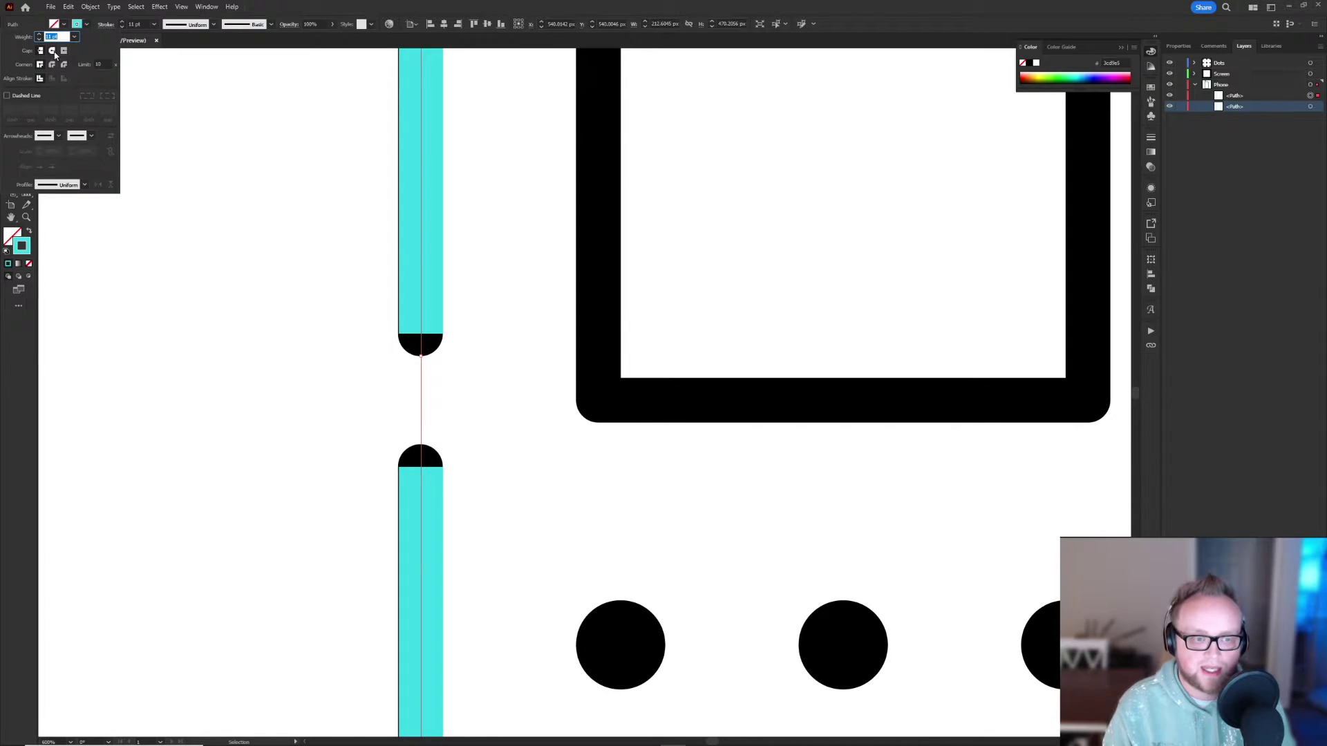
click(460, 356)
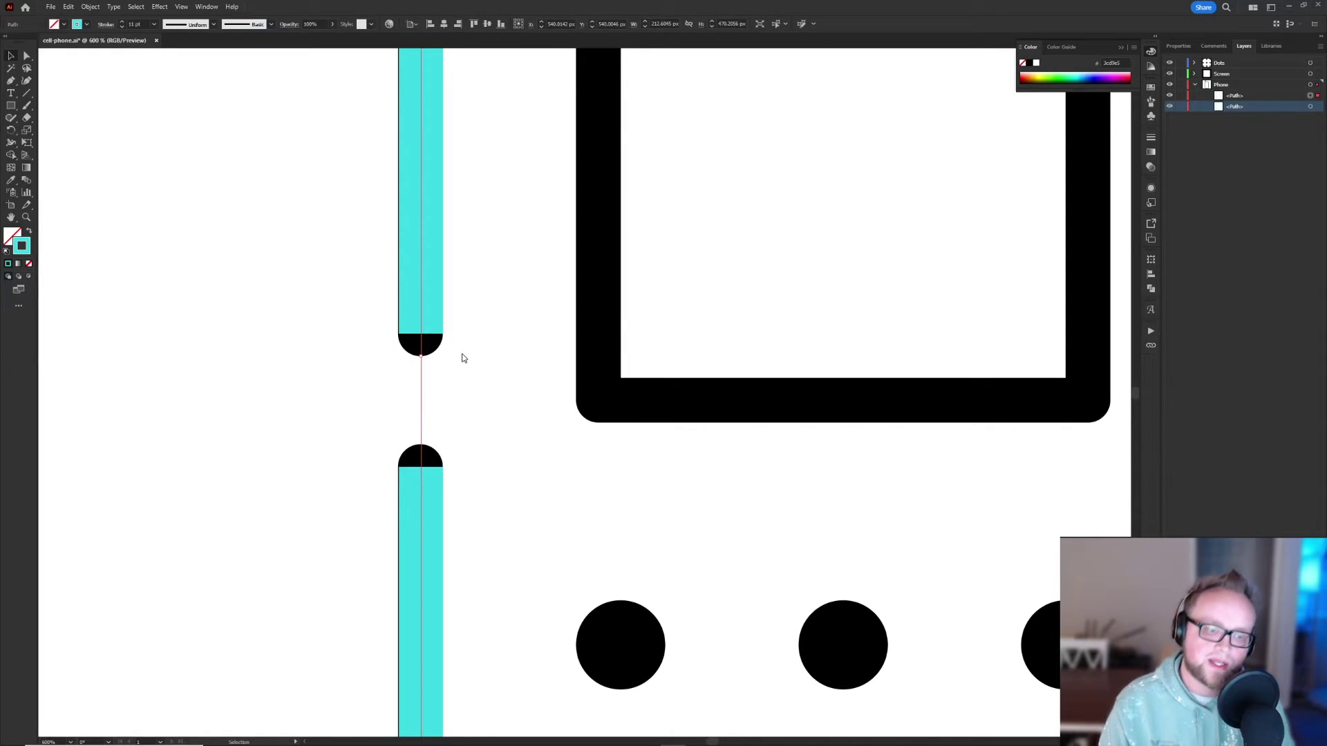
scroll(434, 351, up, 3)
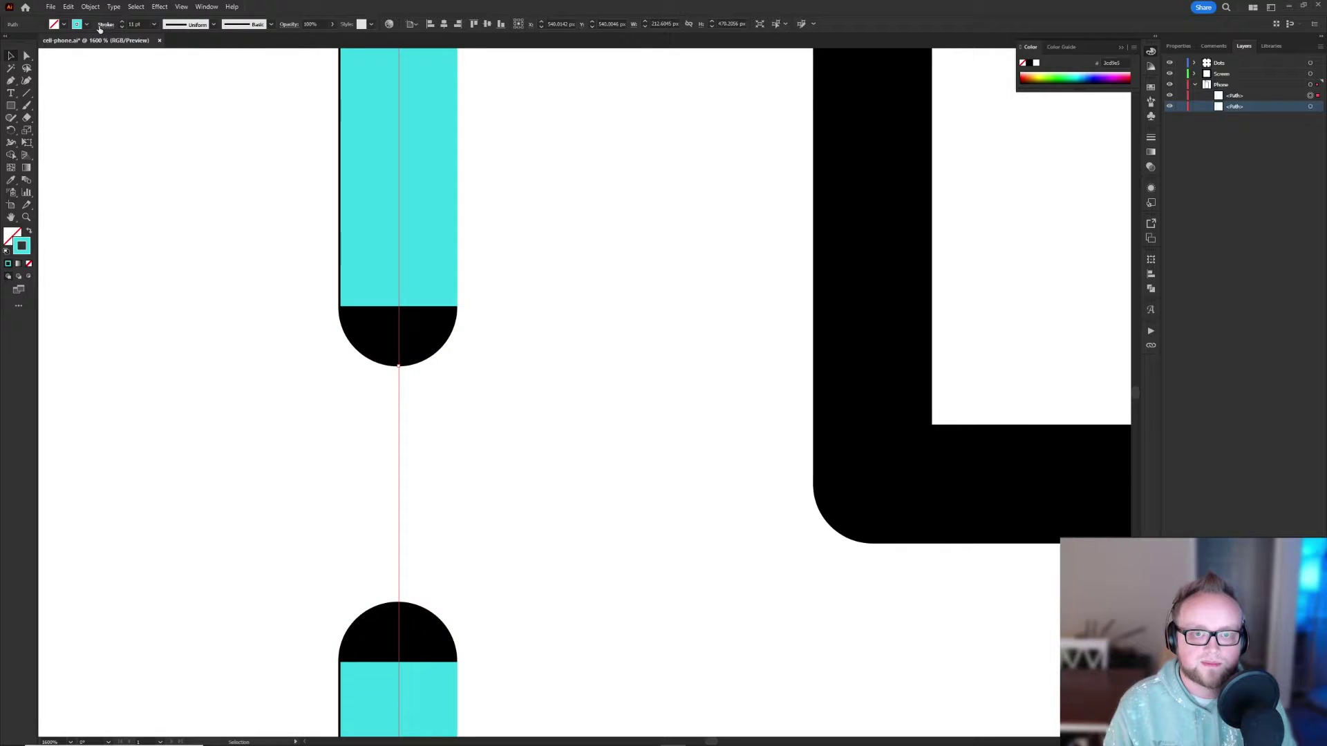
click(102, 25)
click(52, 51)
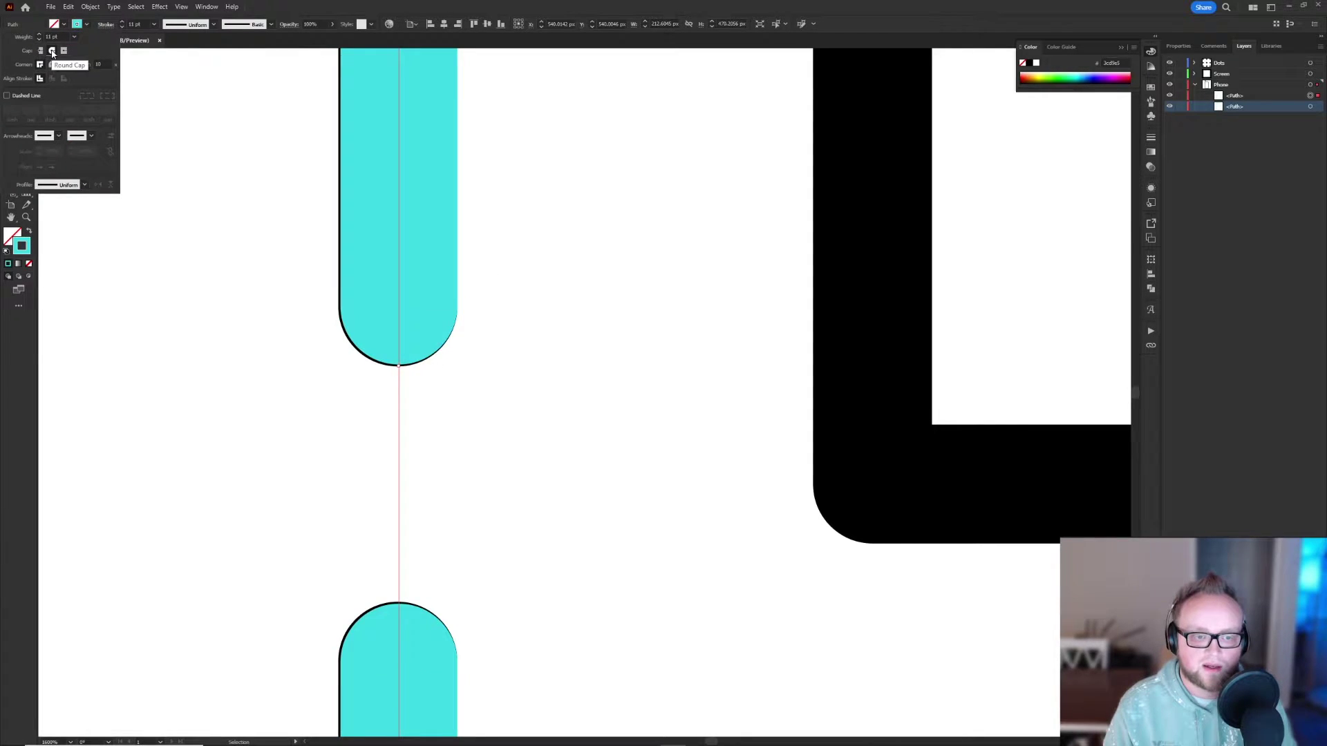
key(Escape)
scroll(520, 360, down, 3)
scroll(467, 362, down, 4)
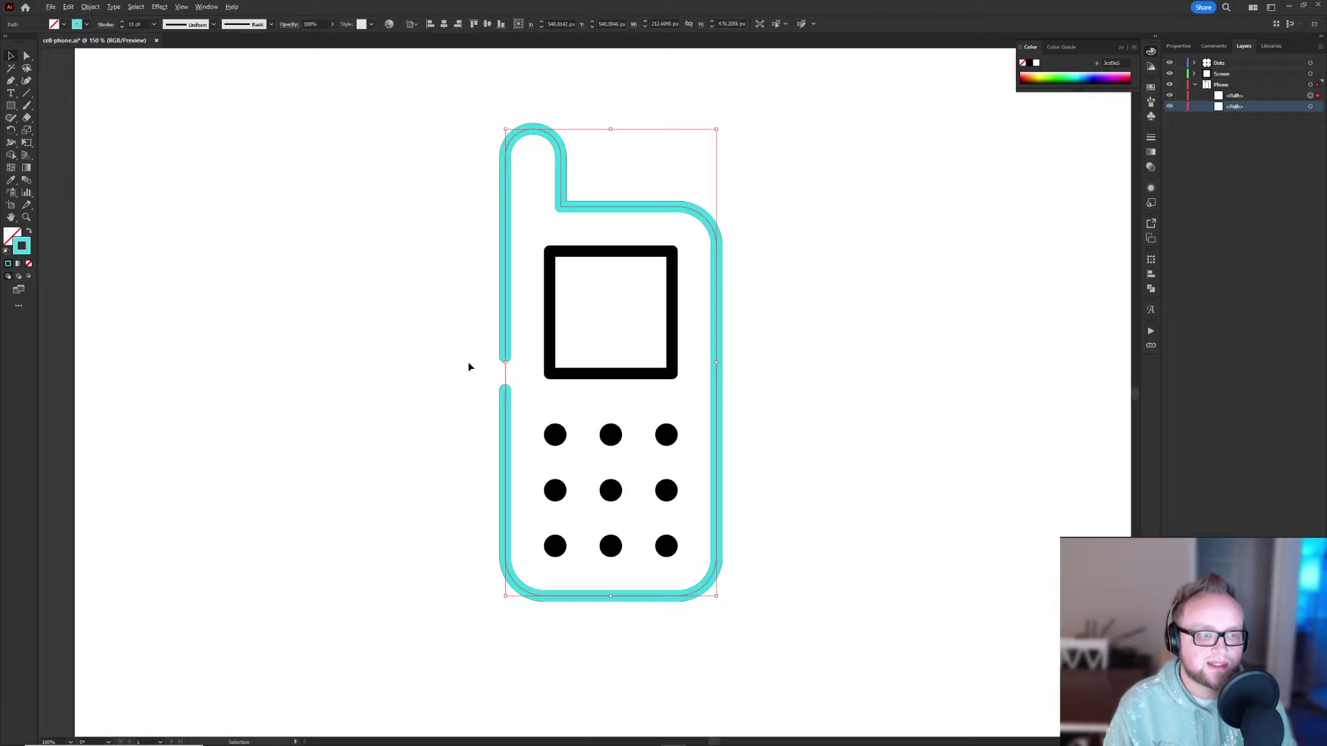
Move the turquoise outline beside the black original to compare them, and undo the move
click(463, 325)
drag(462, 325, 343, 344)
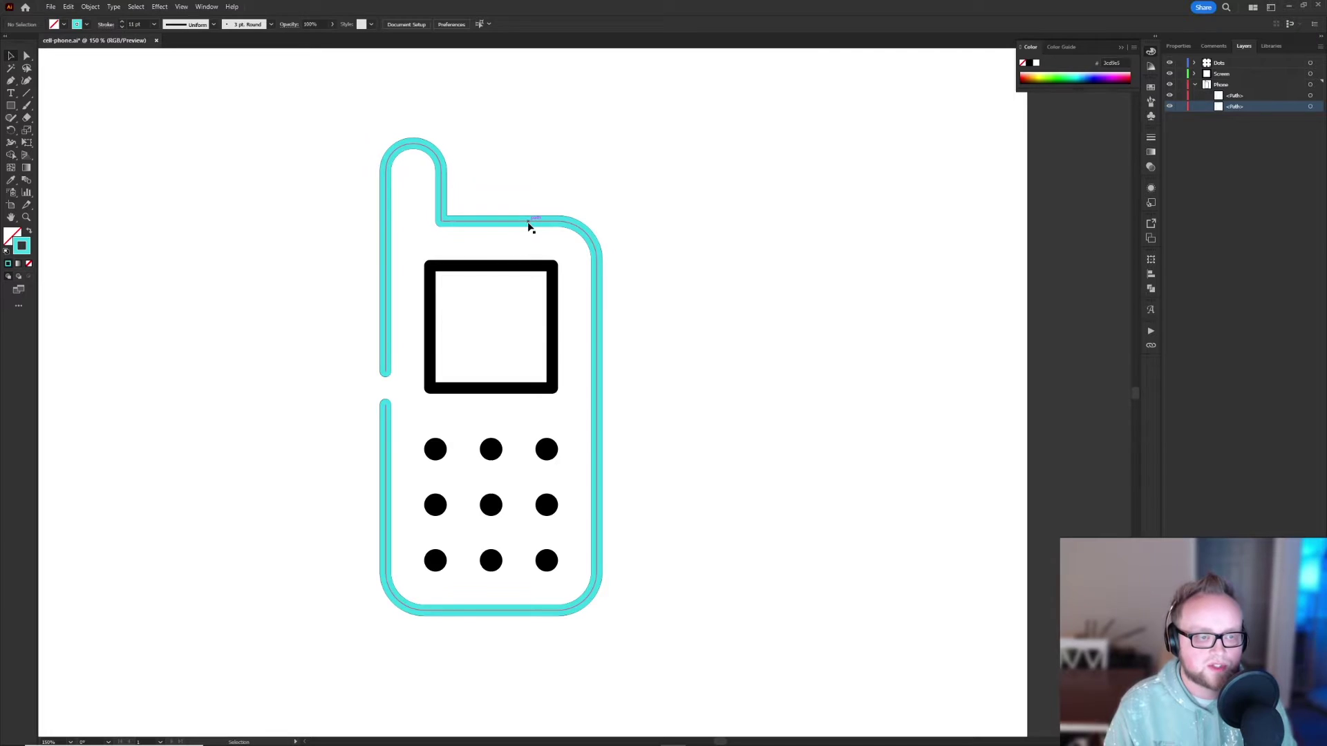
drag(529, 226, 834, 228)
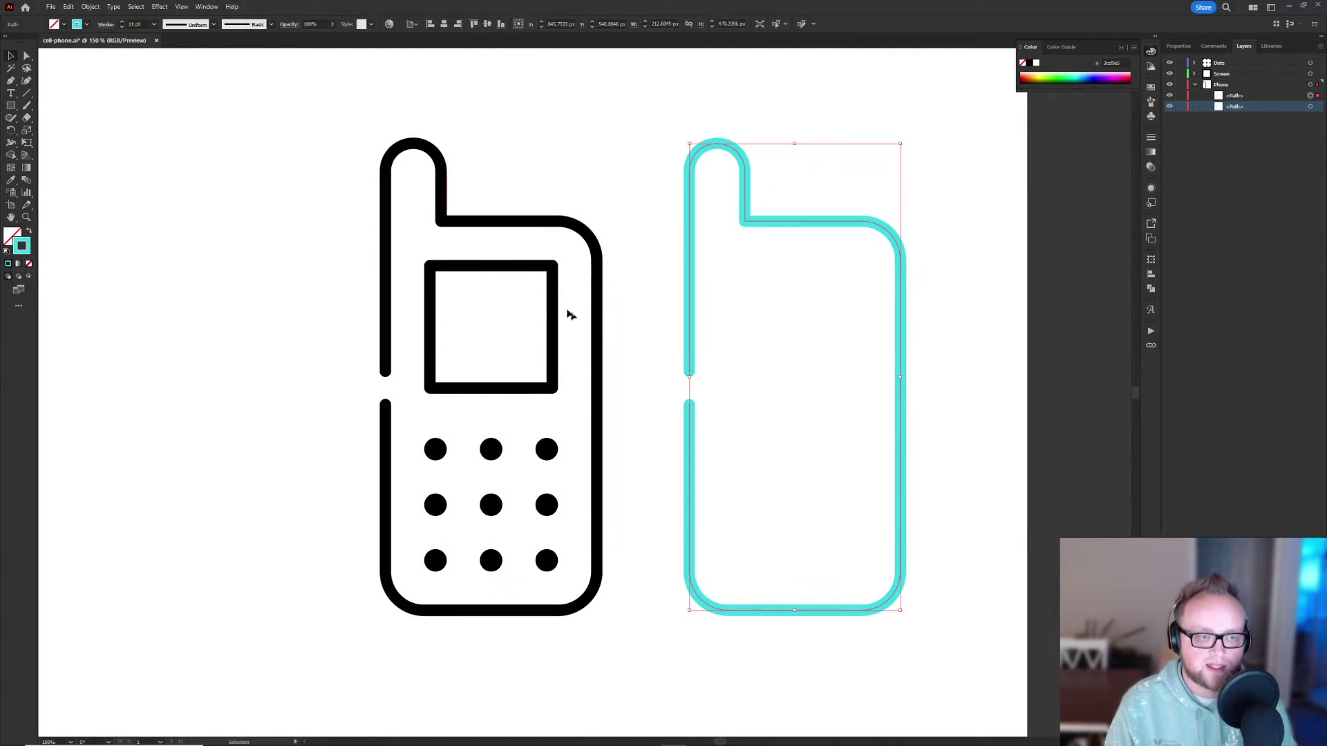
key(a)
key(ctrl+z)
key(v)
Duplicate the black screen frame in place and hide the original frame beneath it
click(760, 414)
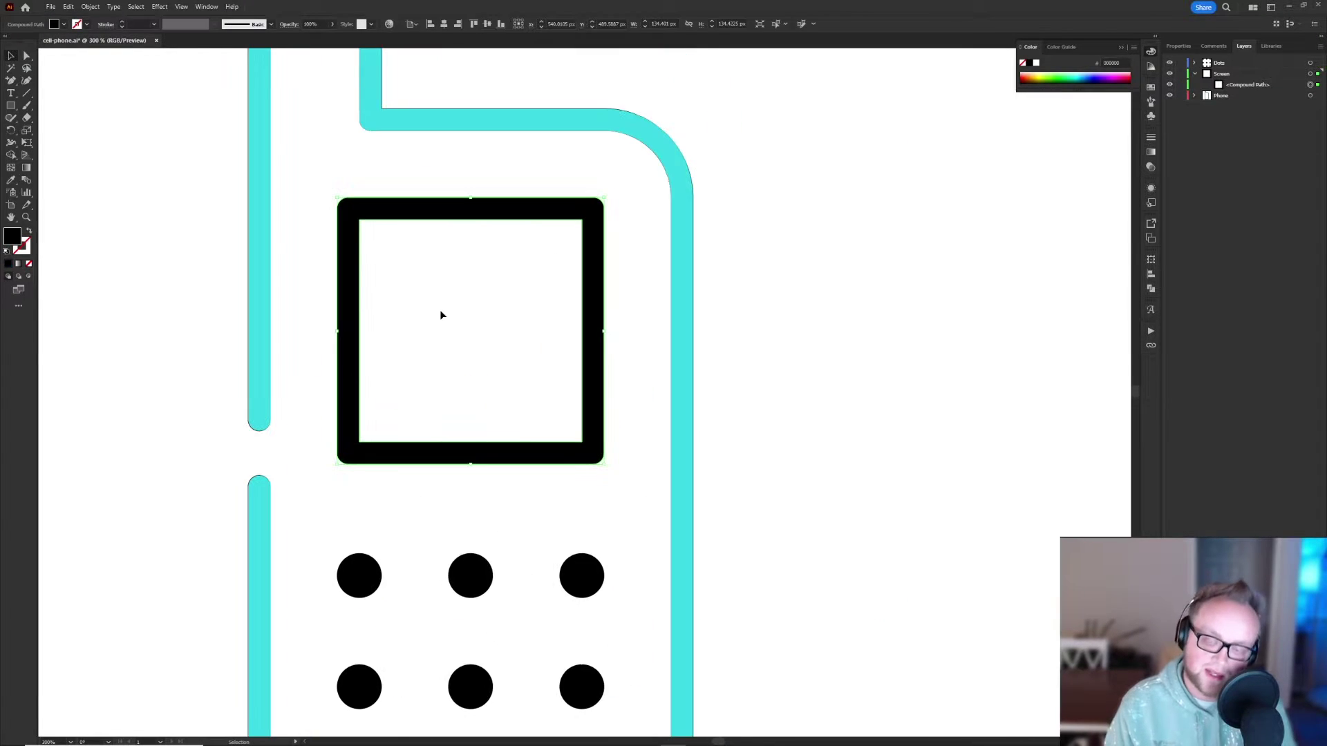
key(a)
key(ctrl+c)
key(ctrl+f)
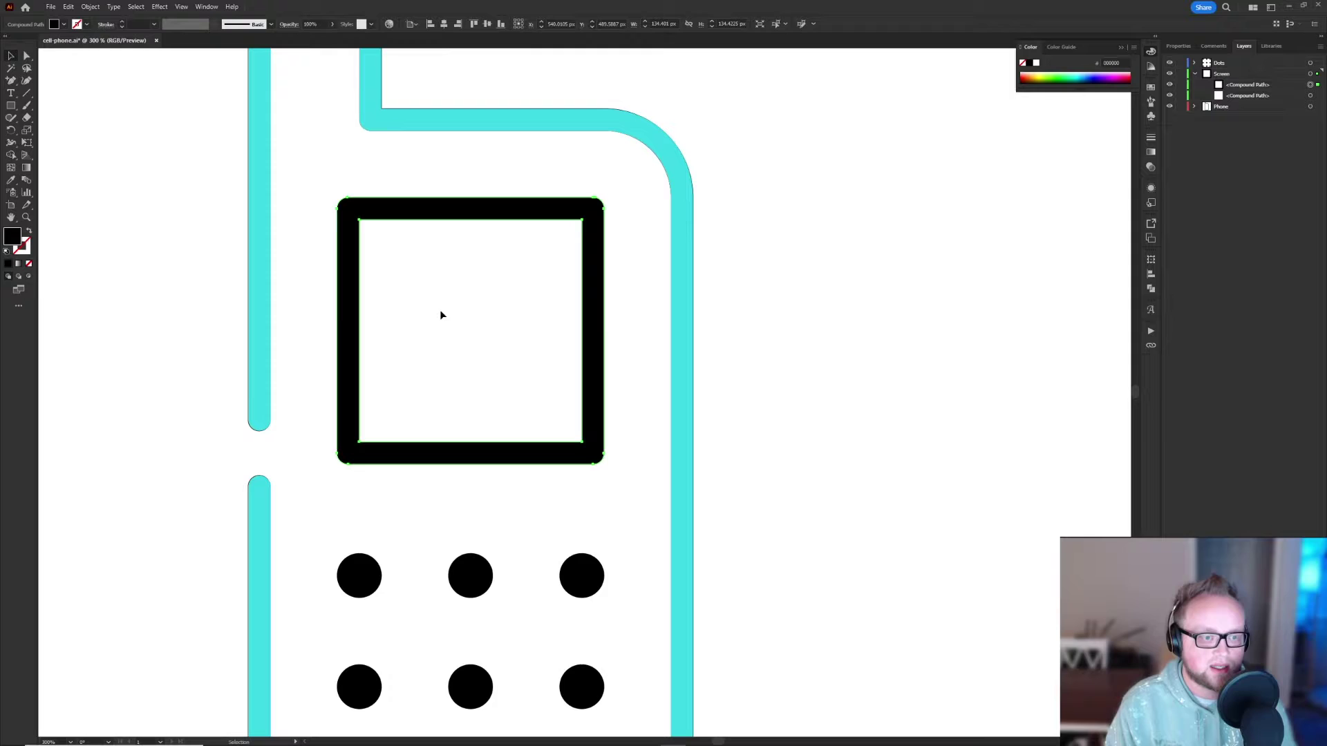
key(v)
key(a)
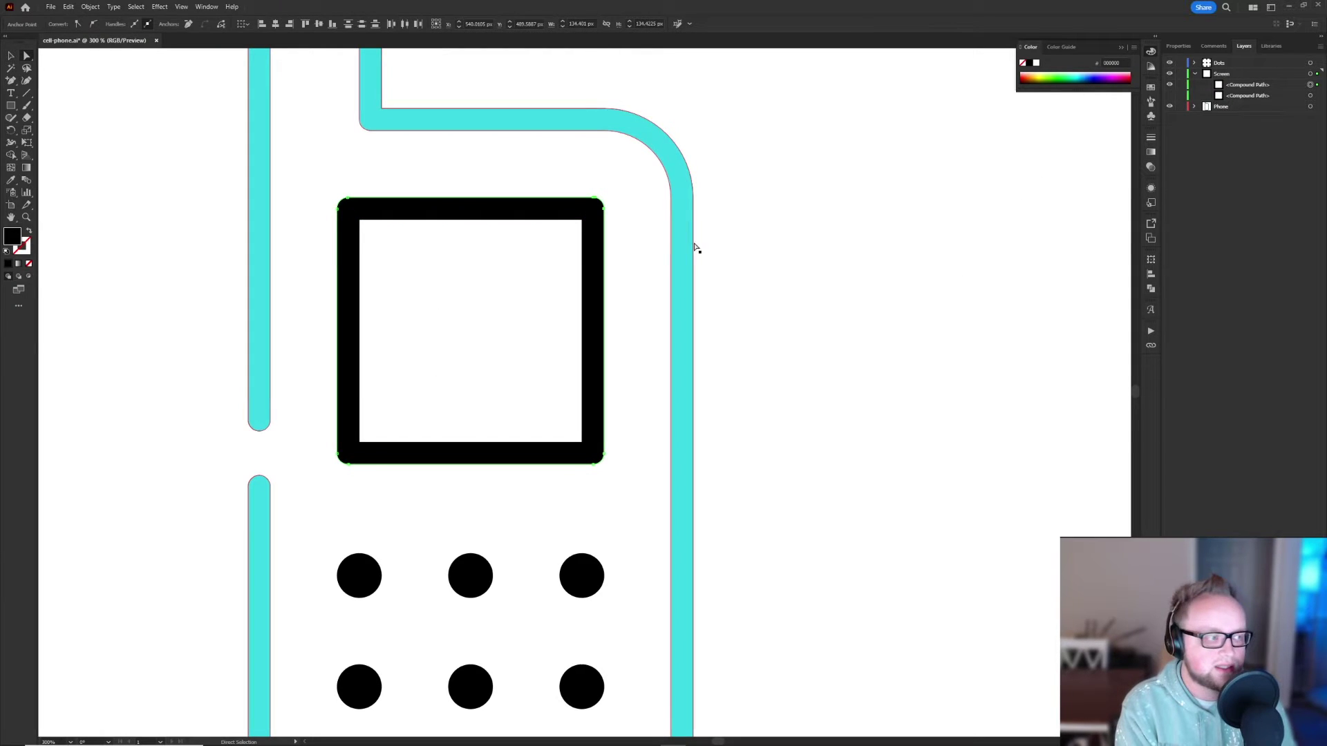
Delete the duplicate screen frame's outer rounded-corner anchor points, keeping only the inner square
key(Delete)
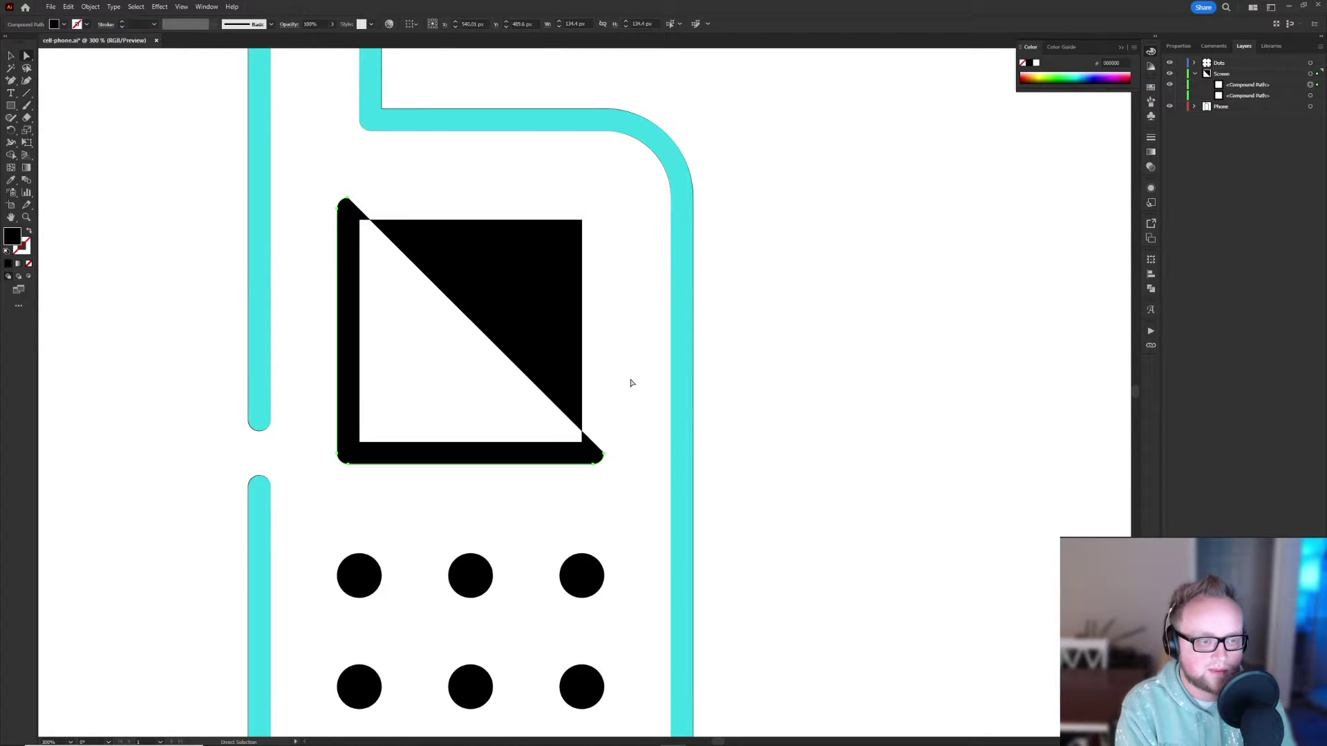
click(600, 470)
key(Delete)
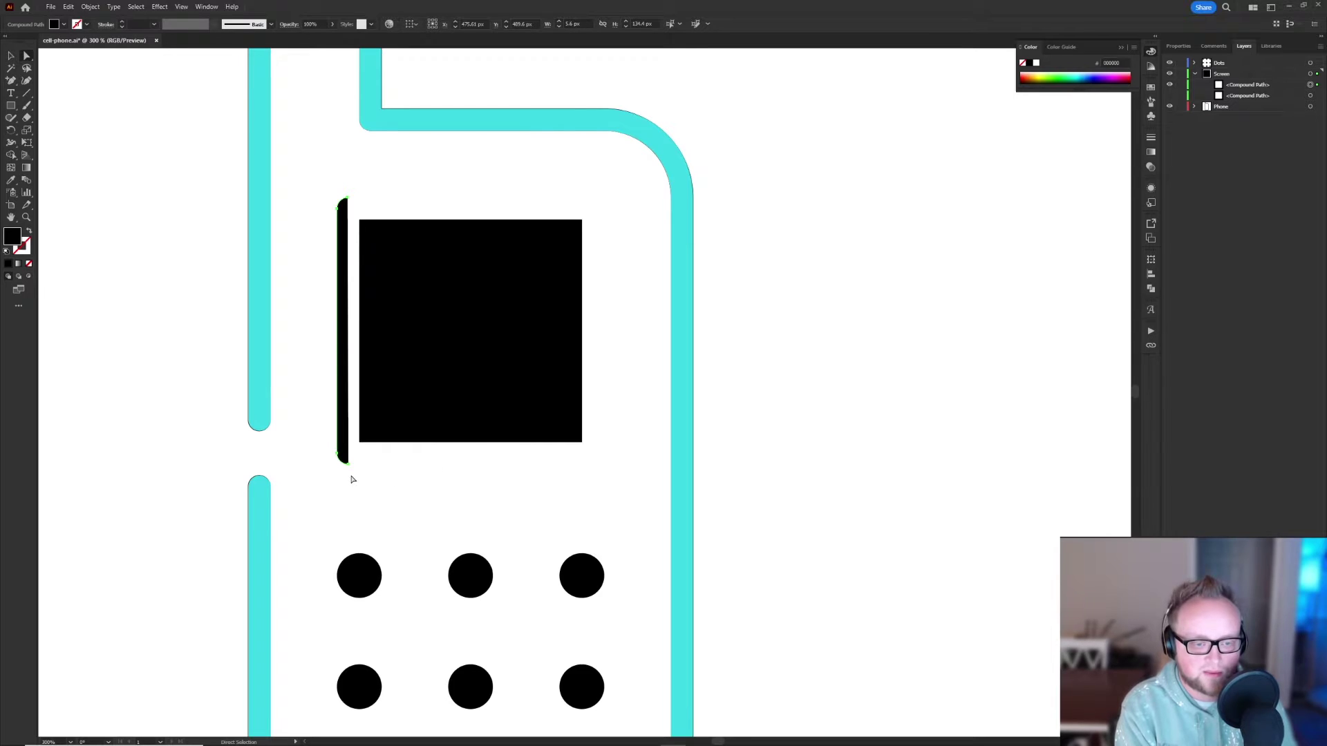
key(Delete)
key(v)
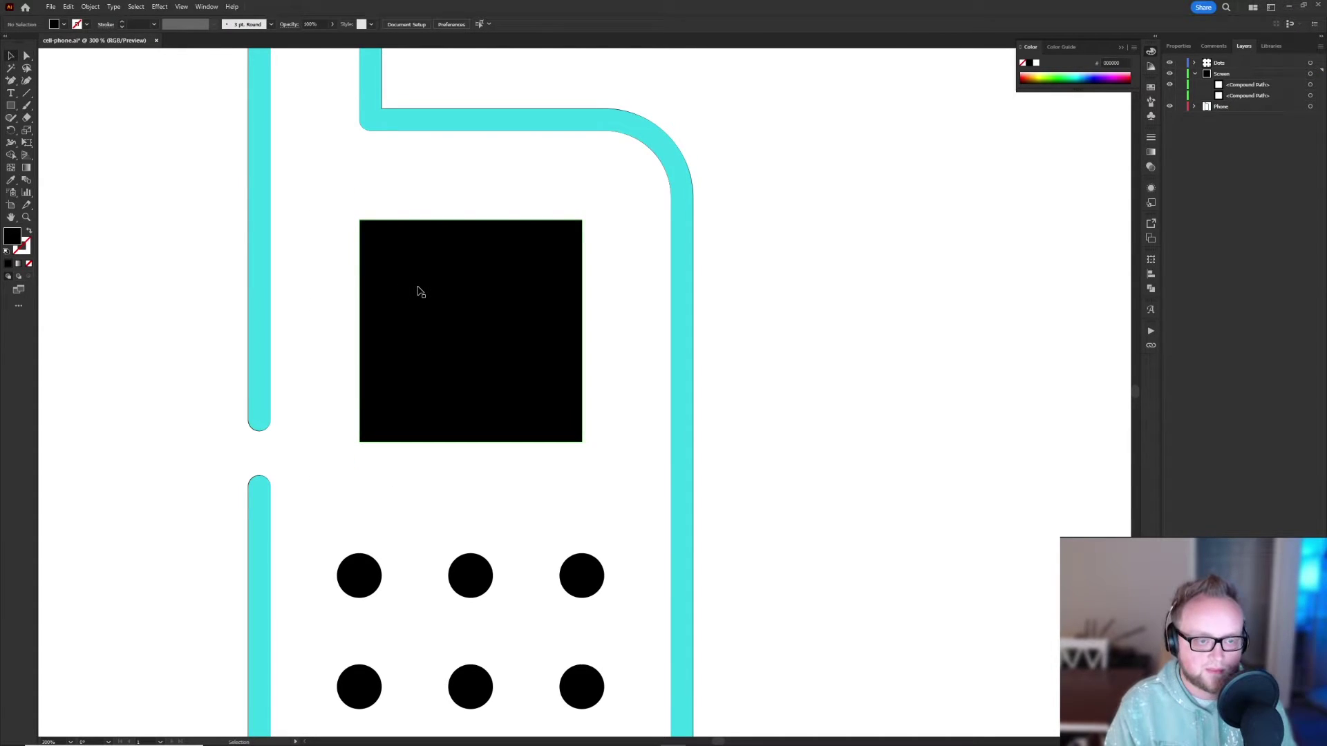
Show the original screen frame again, colour the inner square red (#C13838) and swap its fill to a stroke
click(1169, 95)
click(506, 313)
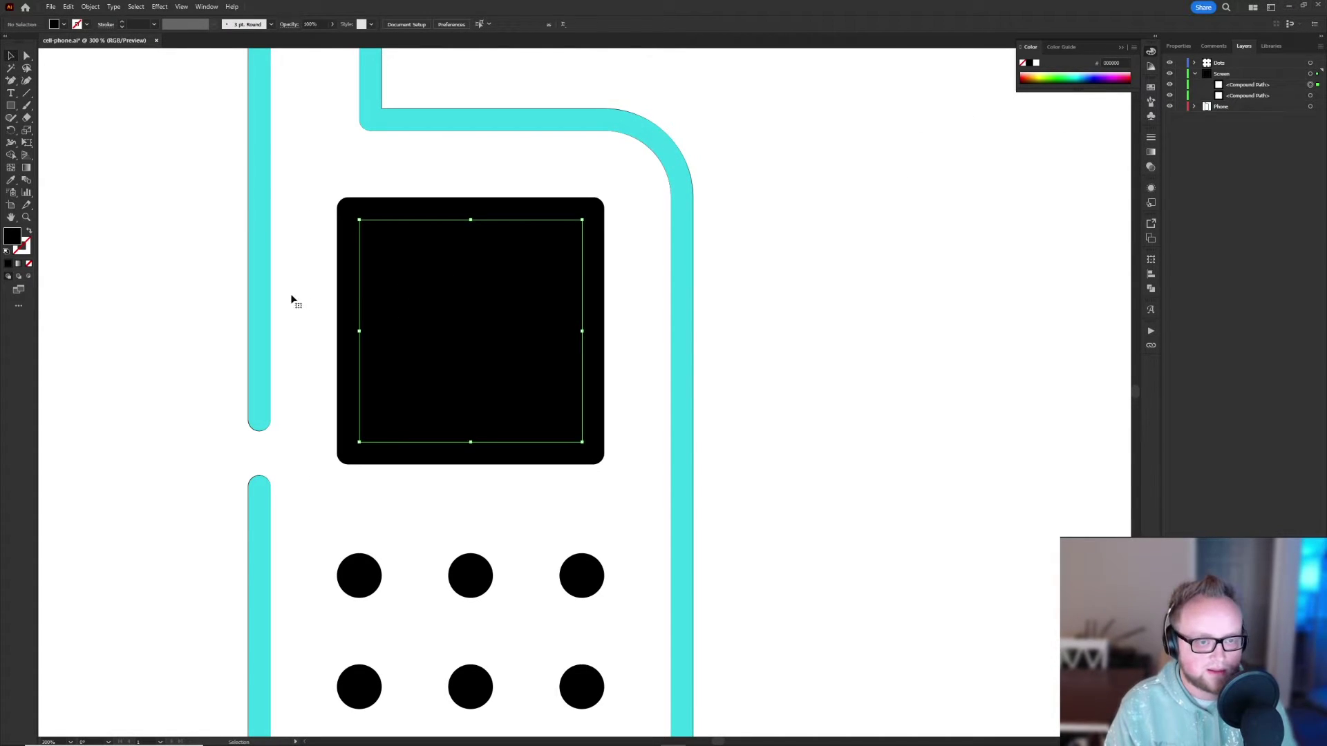
double_click(13, 240)
click(201, 275)
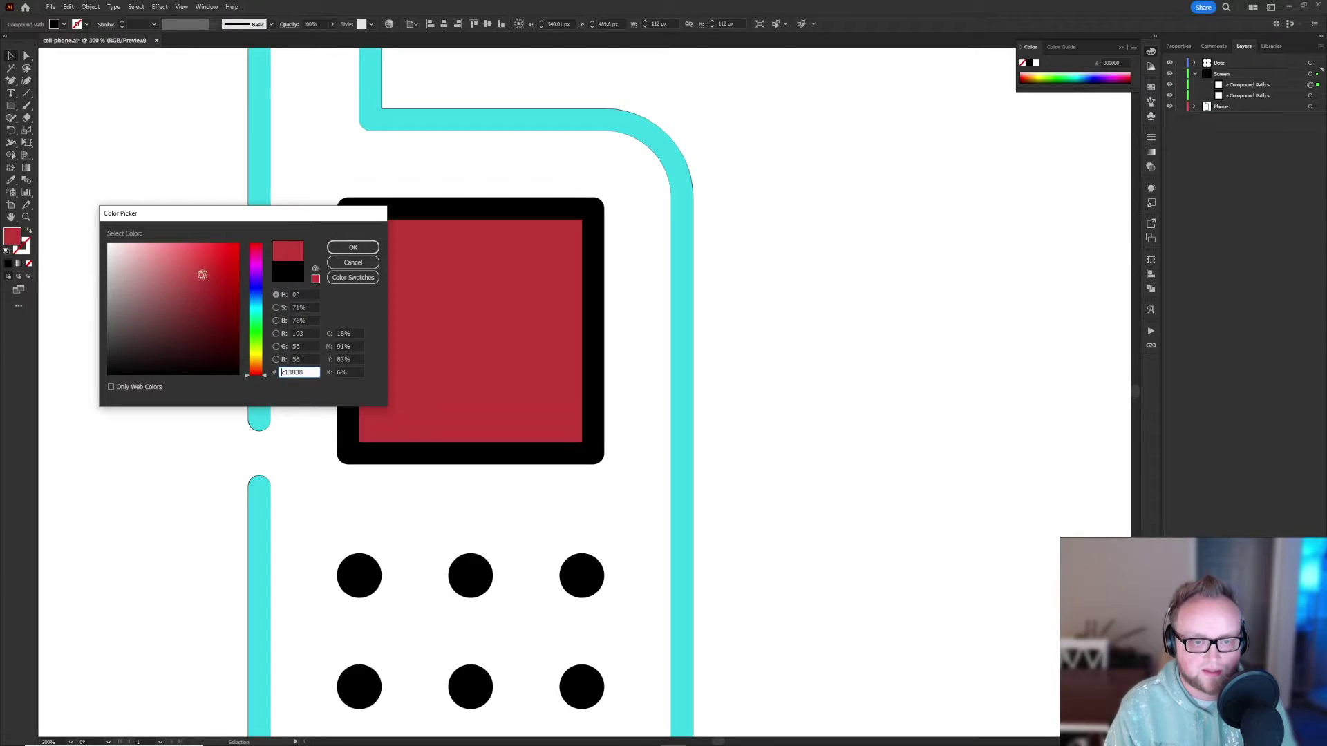
click(351, 247)
click(30, 234)
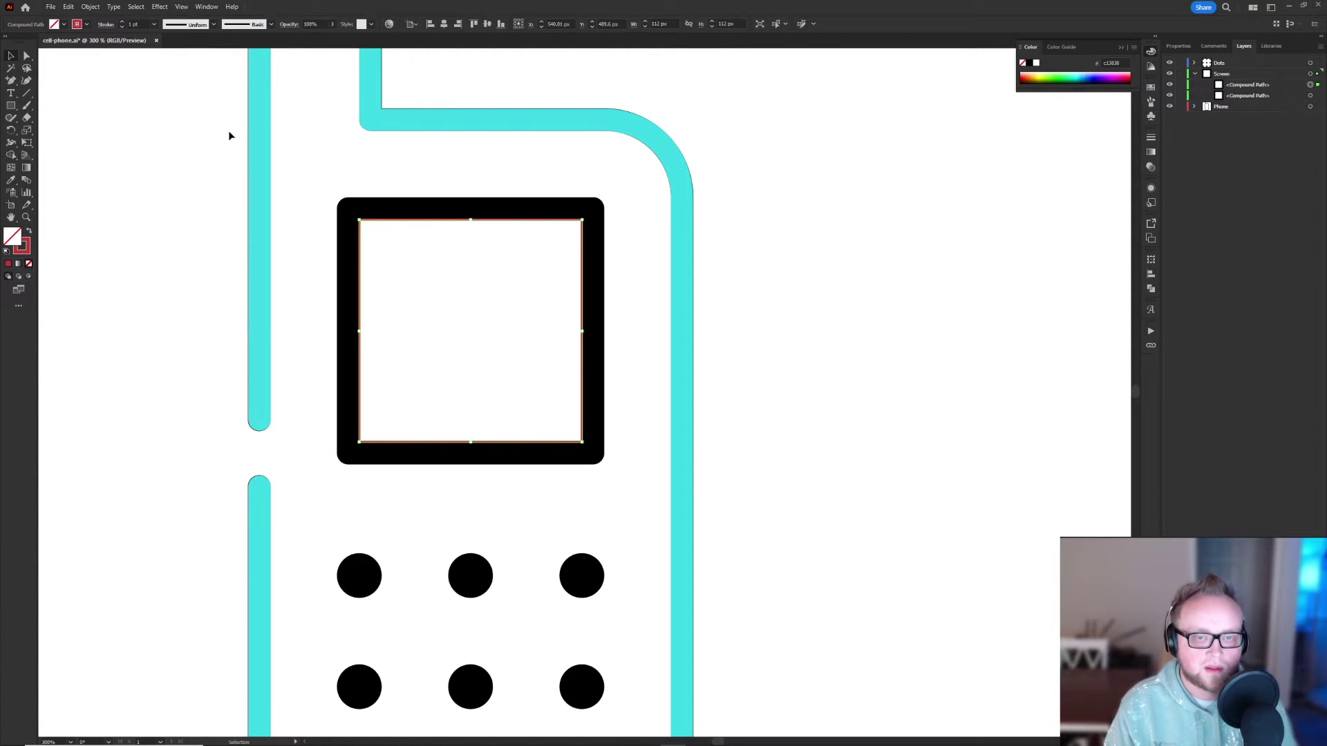
Set the red square's stroke weight to 22 pt
click(132, 24)
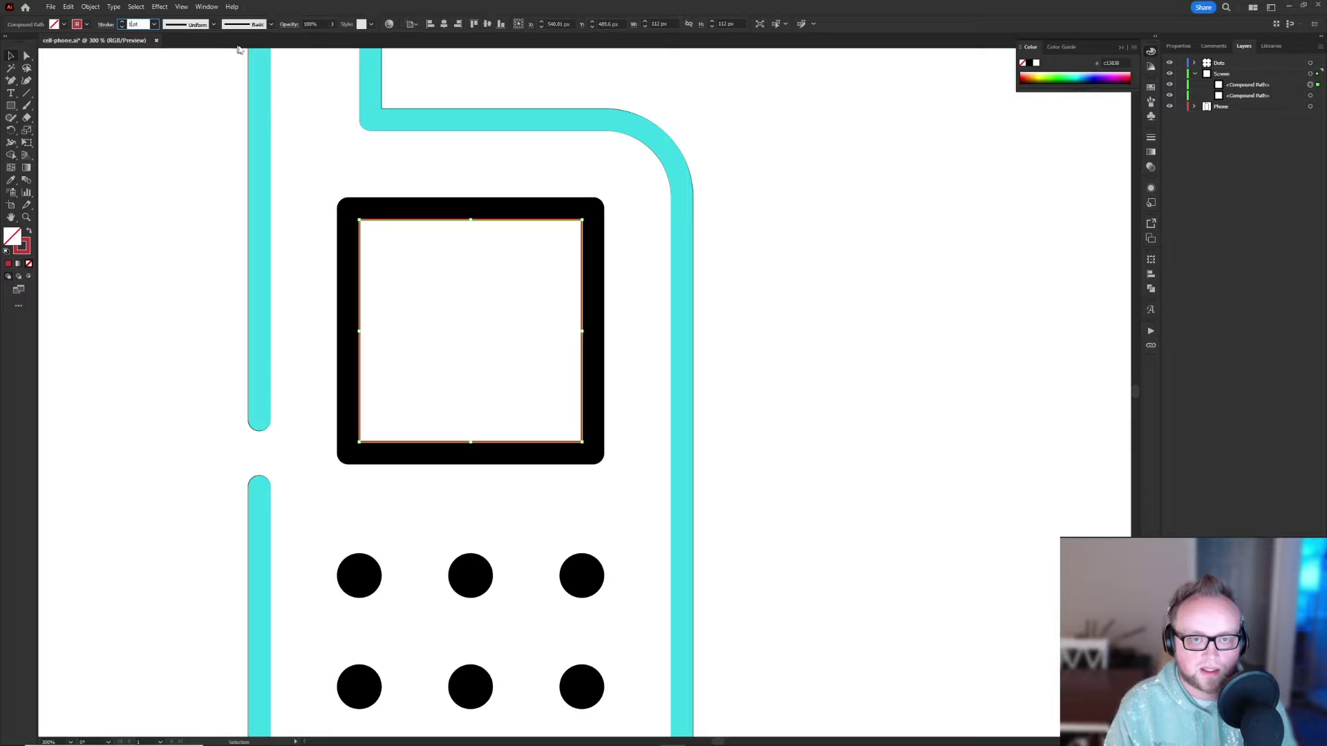
text(22)
key(Return)
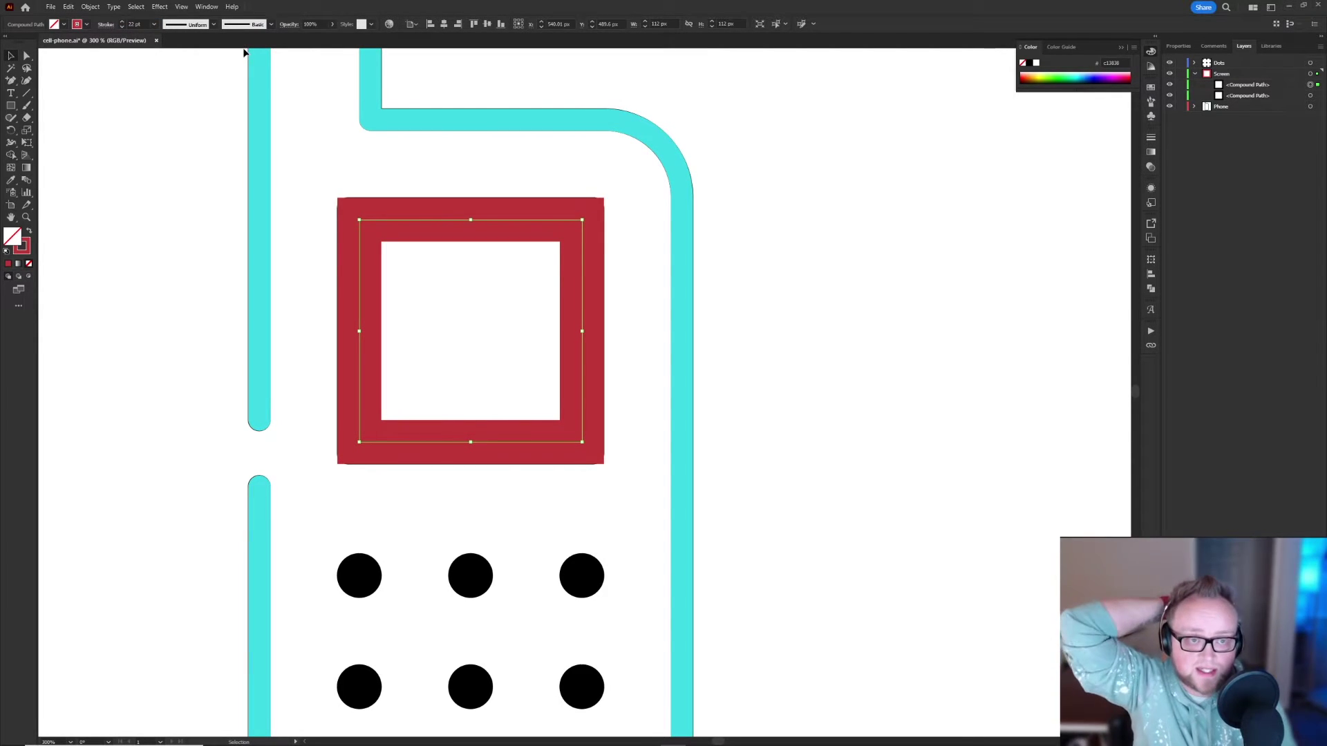
Set the red square's stroke weight to 11 pt and convert the stroke into a filled shape with Outline Stroke
click(131, 23)
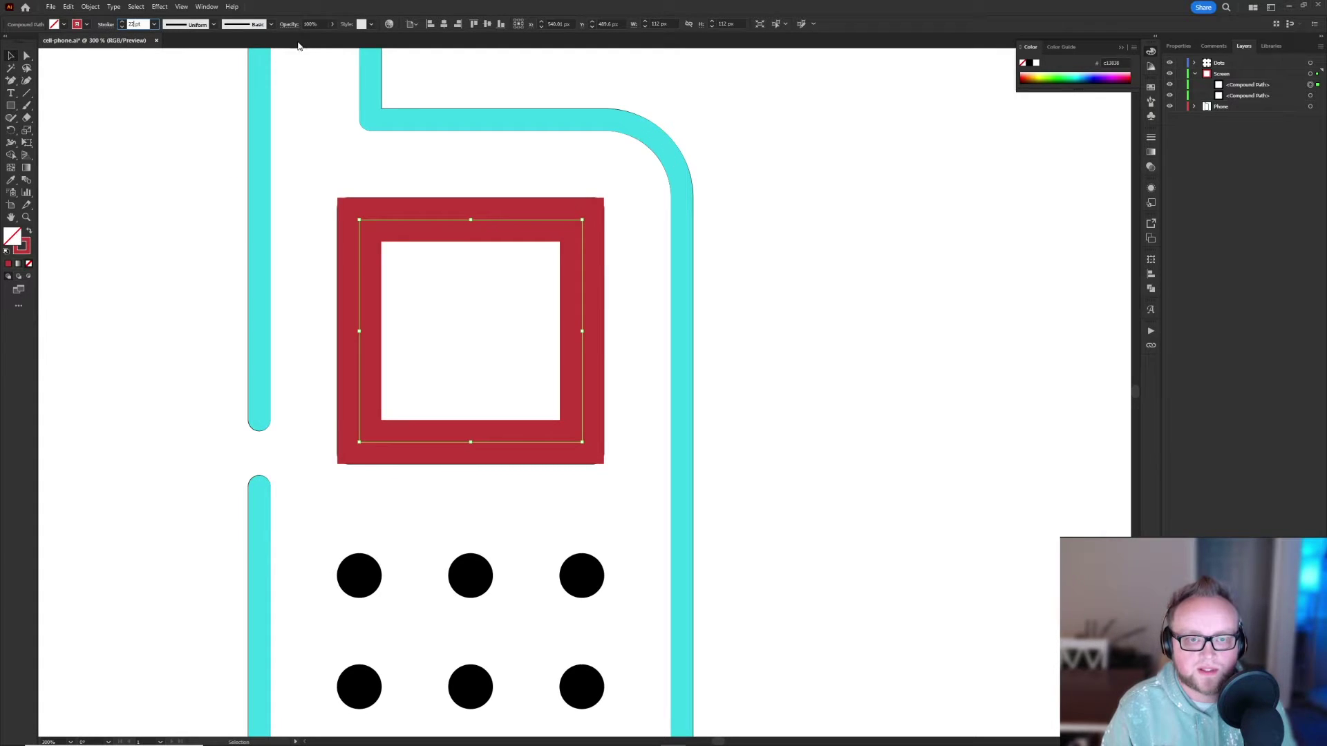
text(11)
key(Return)
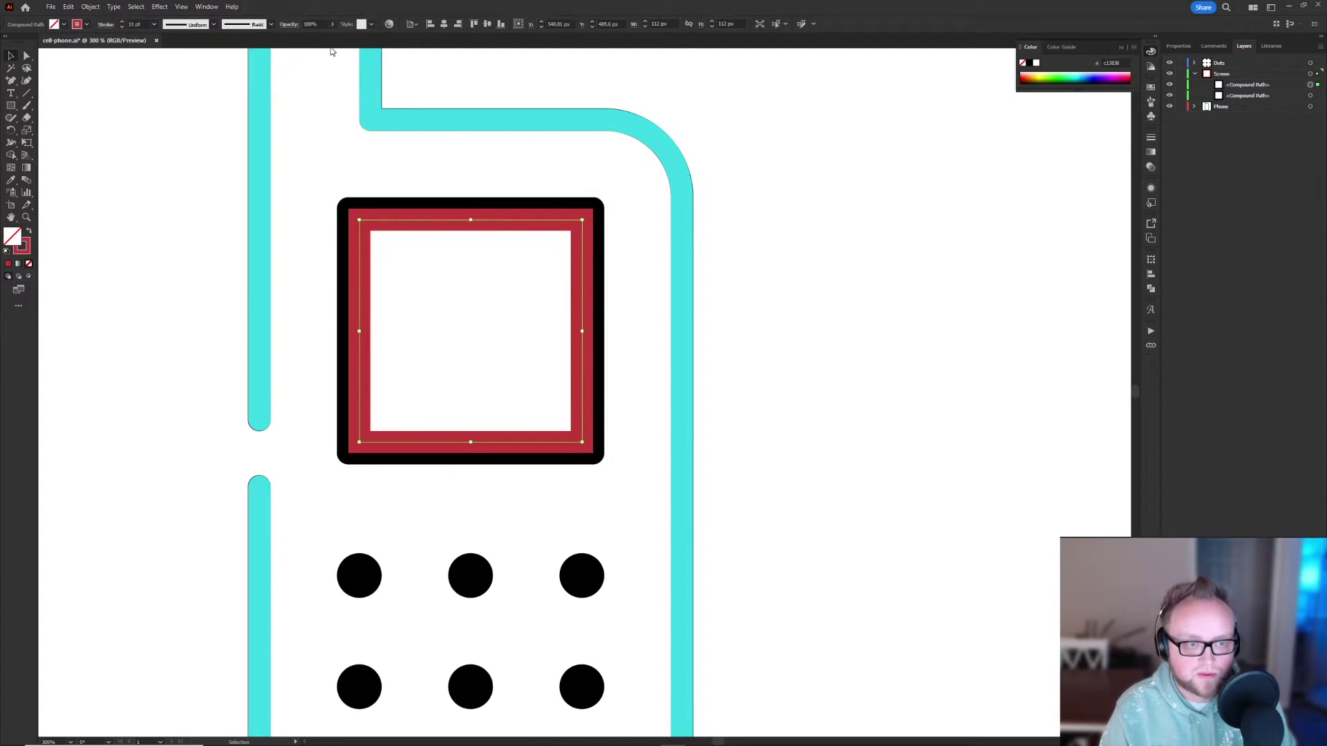
click(91, 7)
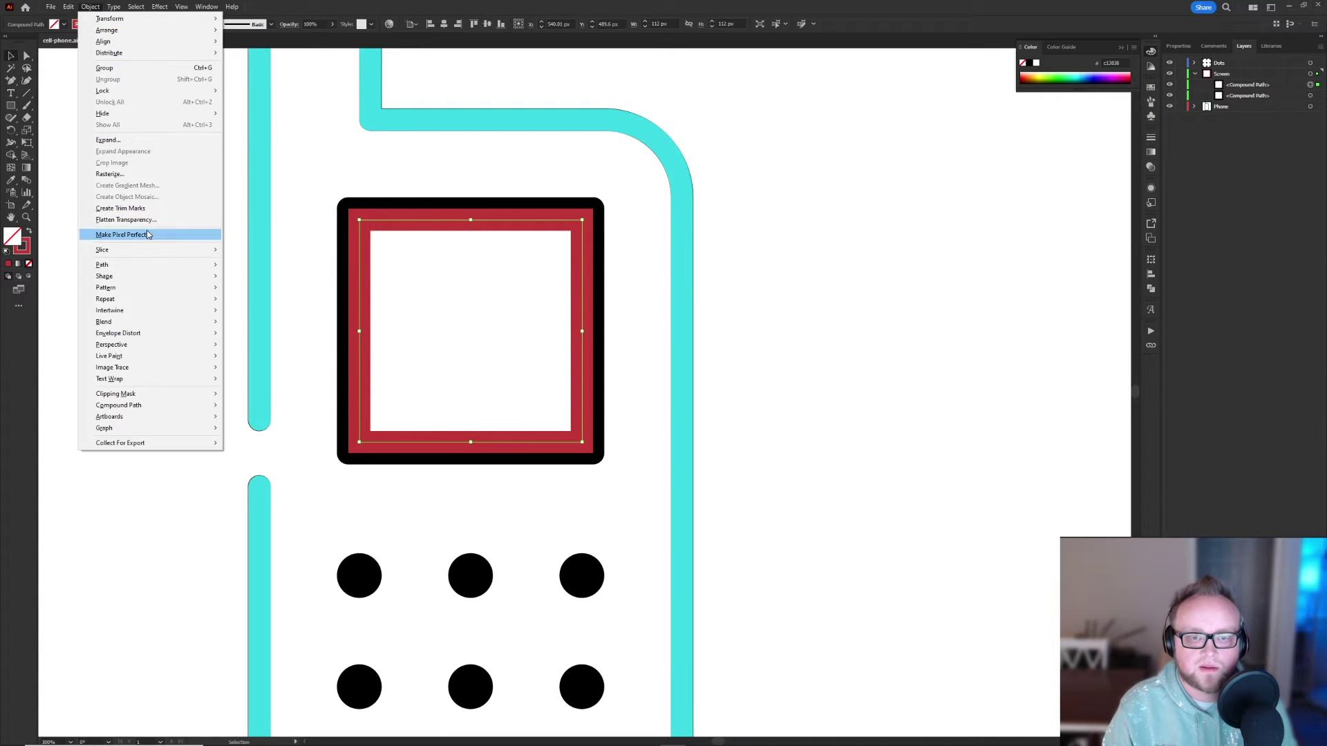
mouse_move(153, 265)
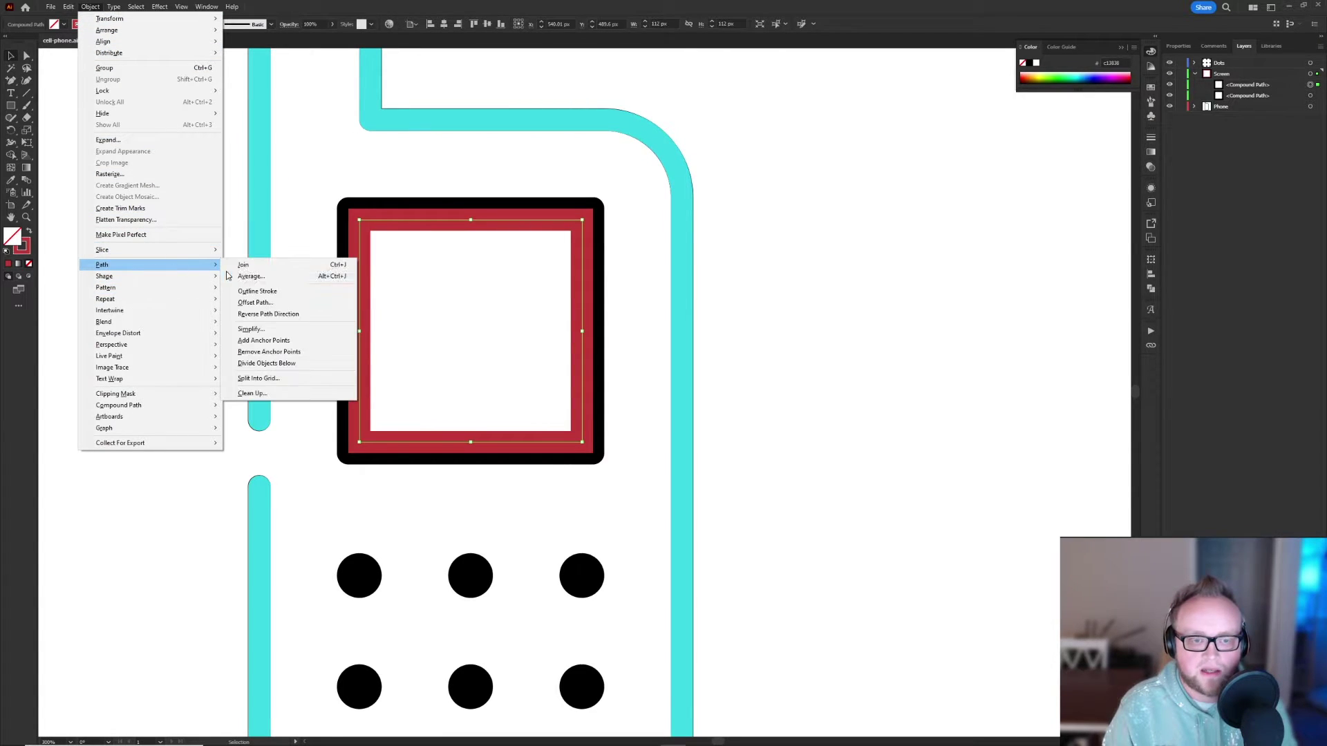
click(257, 291)
Delete the red frame's inner square anchor points, keeping only its outer square
key(a)
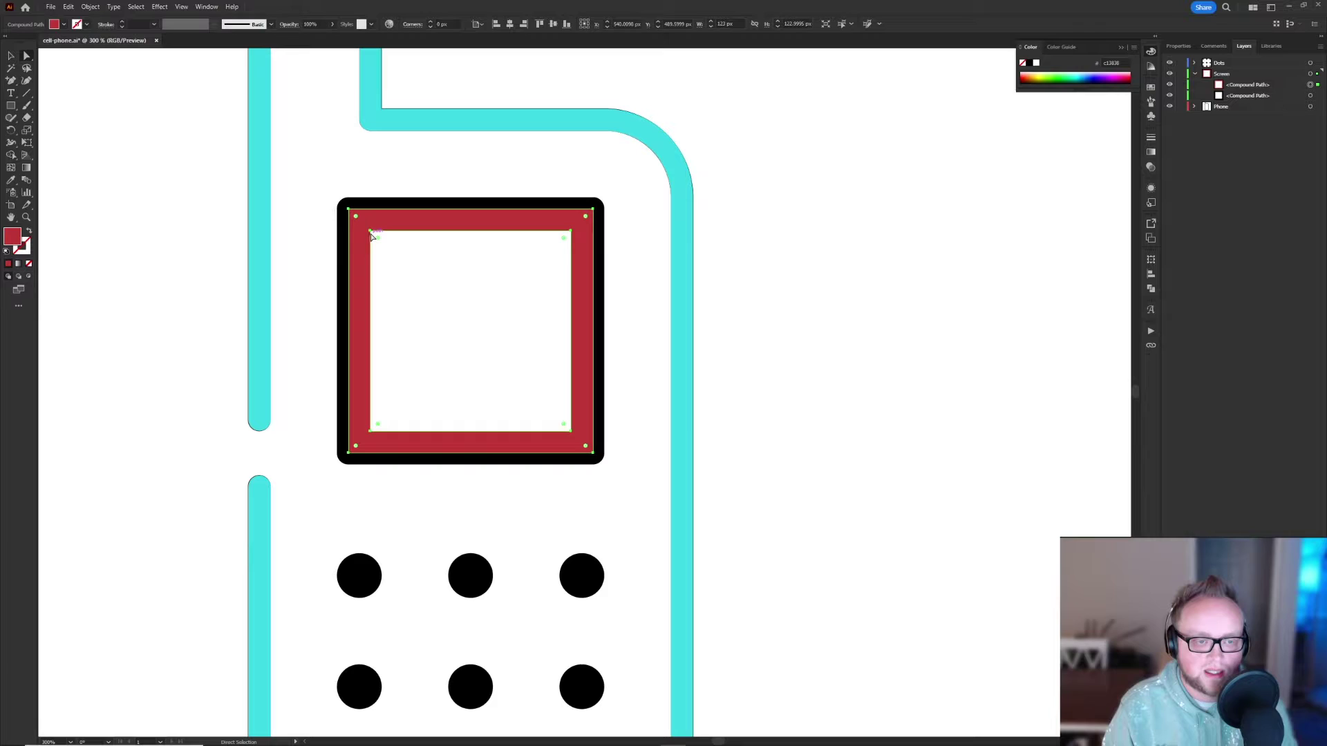
click(371, 237)
key(Delete)
key(Delete)
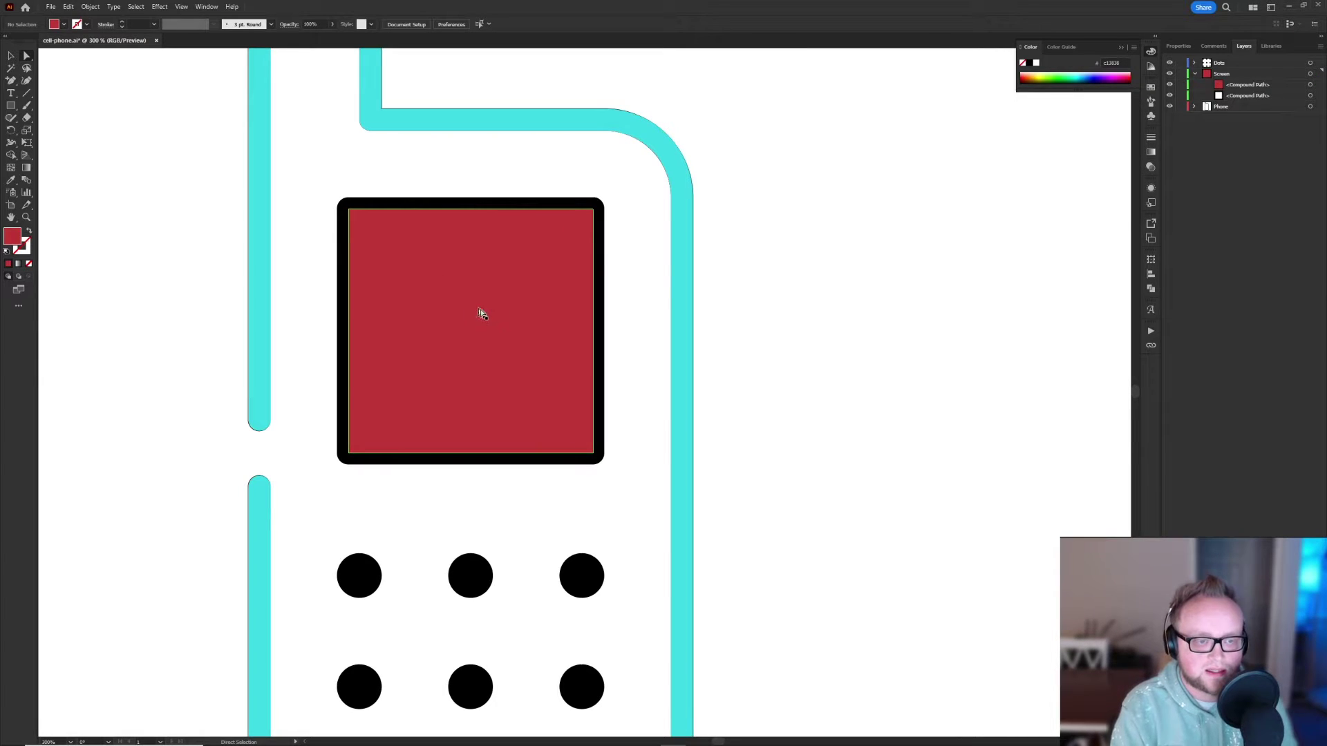
Swap the remaining red square's fill to a stroke and set its stroke weight to 11 pt
key(v)
click(448, 331)
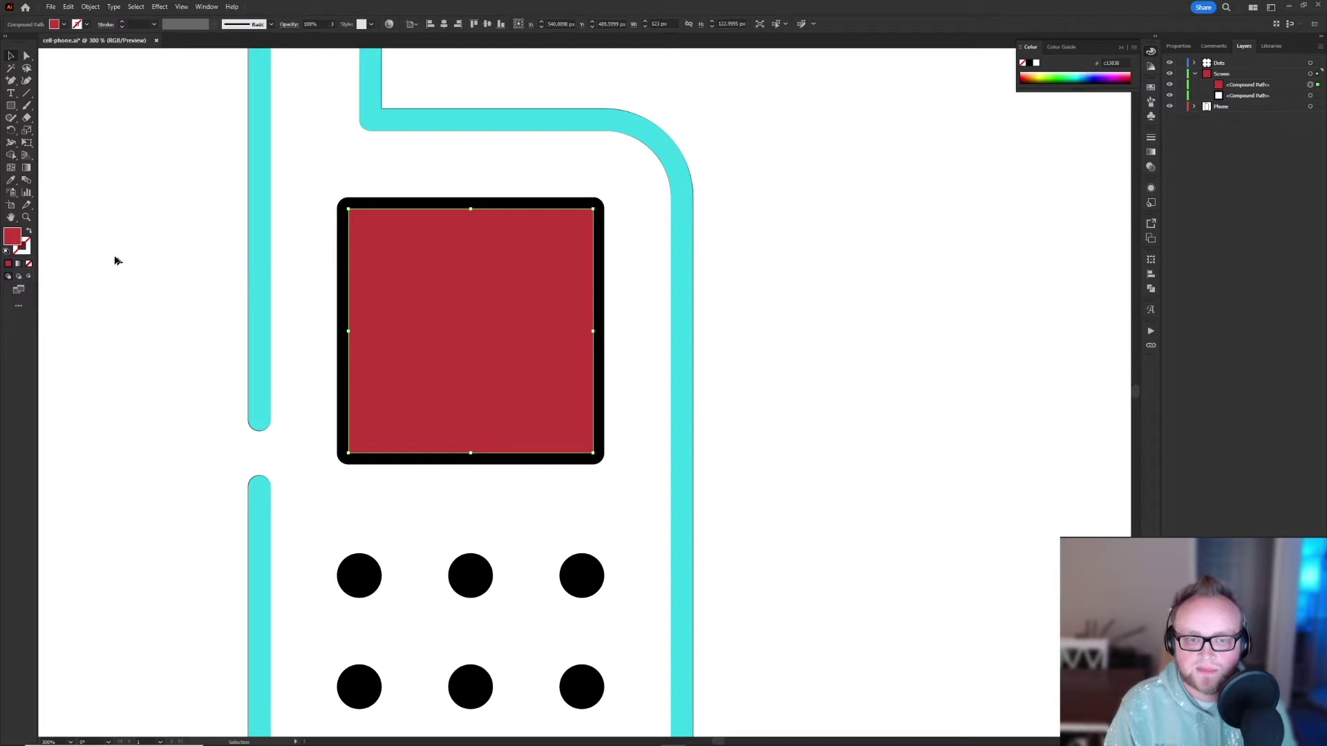
click(30, 233)
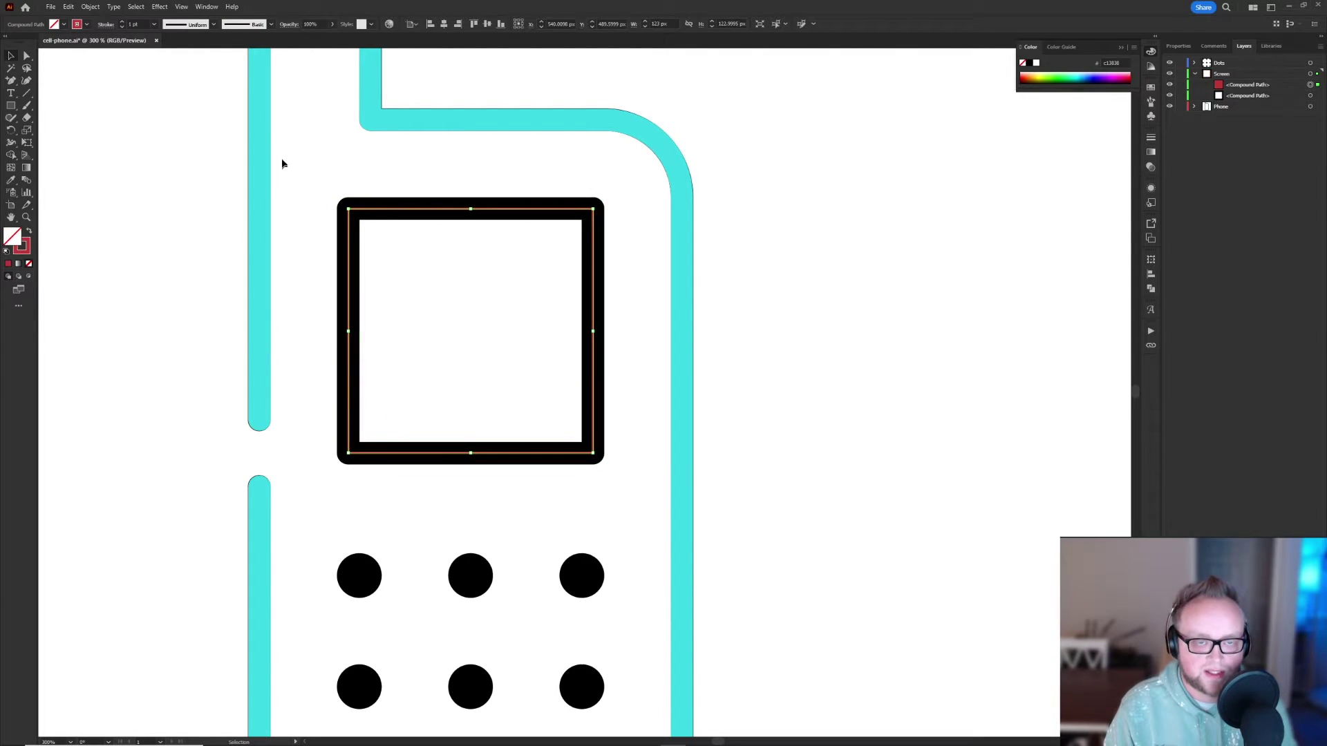
scroll(348, 263, up, 5)
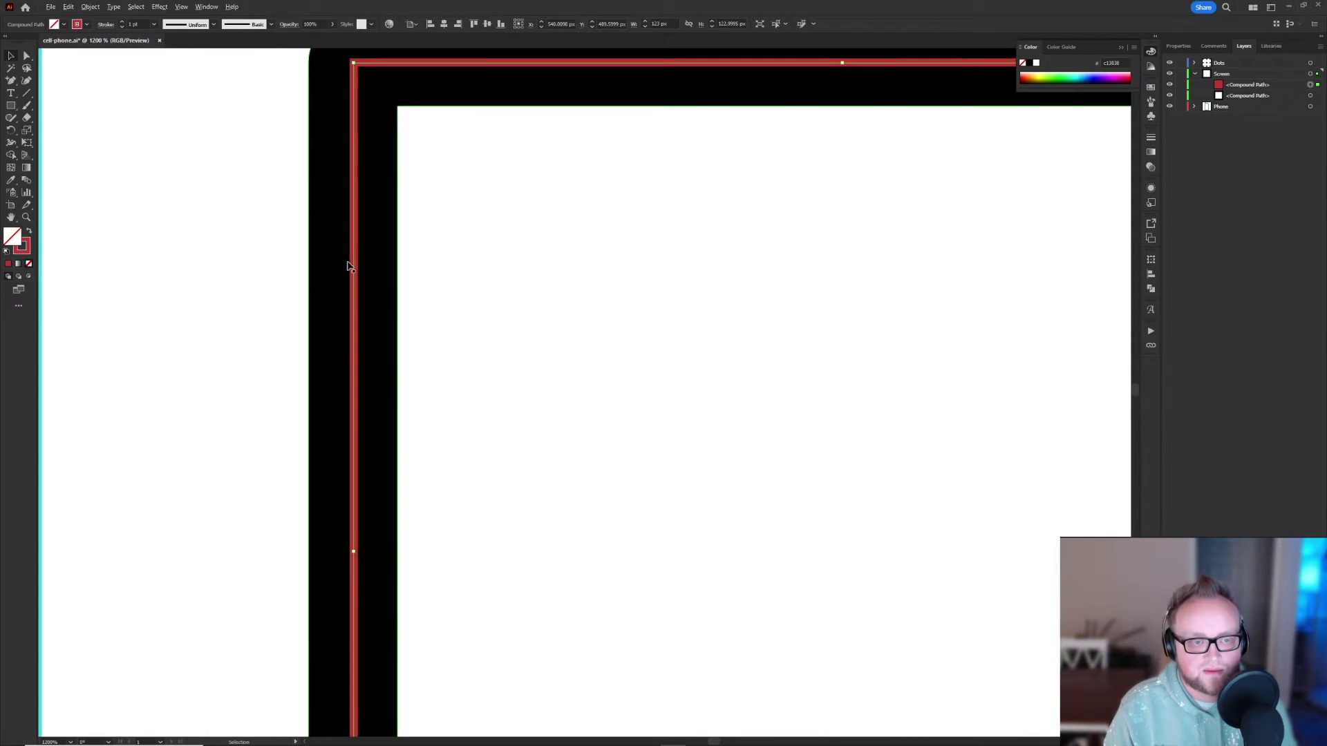
mouse_move(348, 267)
mouse_down()
mouse_move(430, 388)
mouse_move(353, 258)
mouse_move(354, 280)
mouse_up()
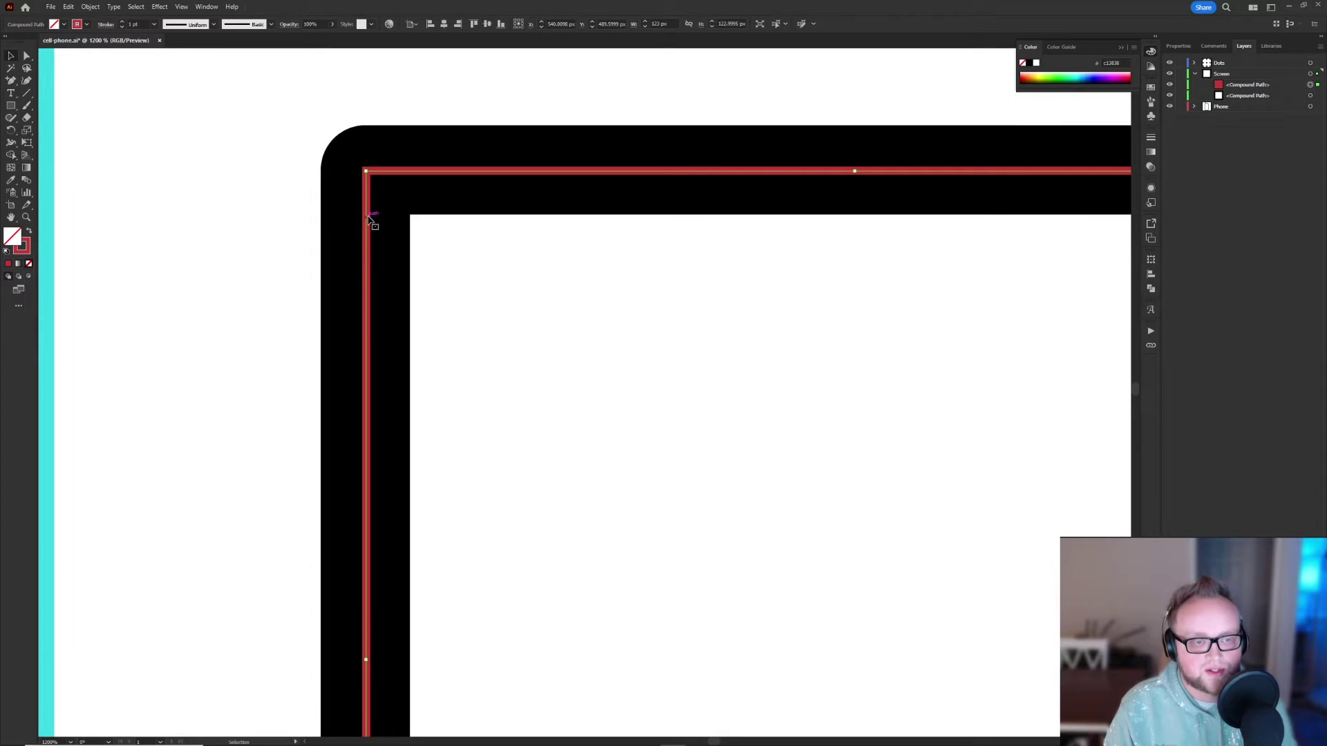
click(130, 25)
text(1)
key(Return)
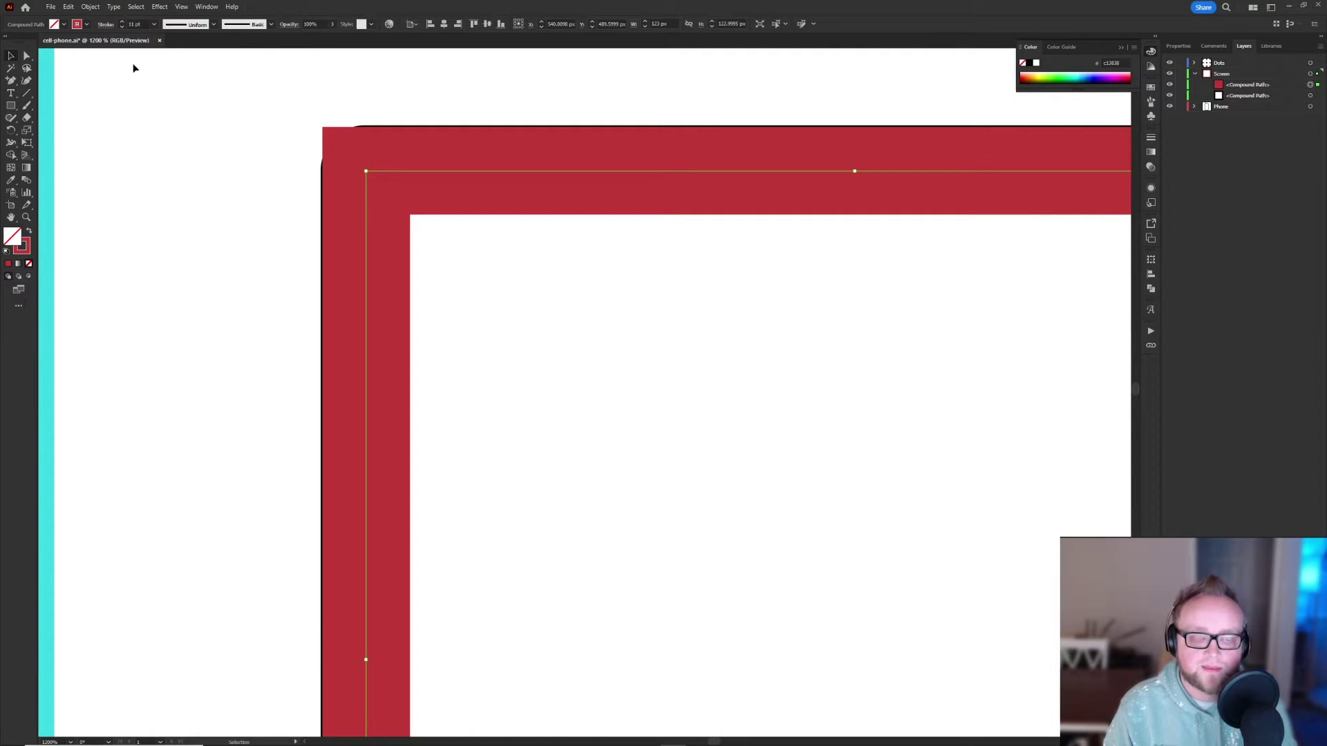
Round the outer corners of the red screen frame to match the original black frame's corners
key(a)
click(366, 171)
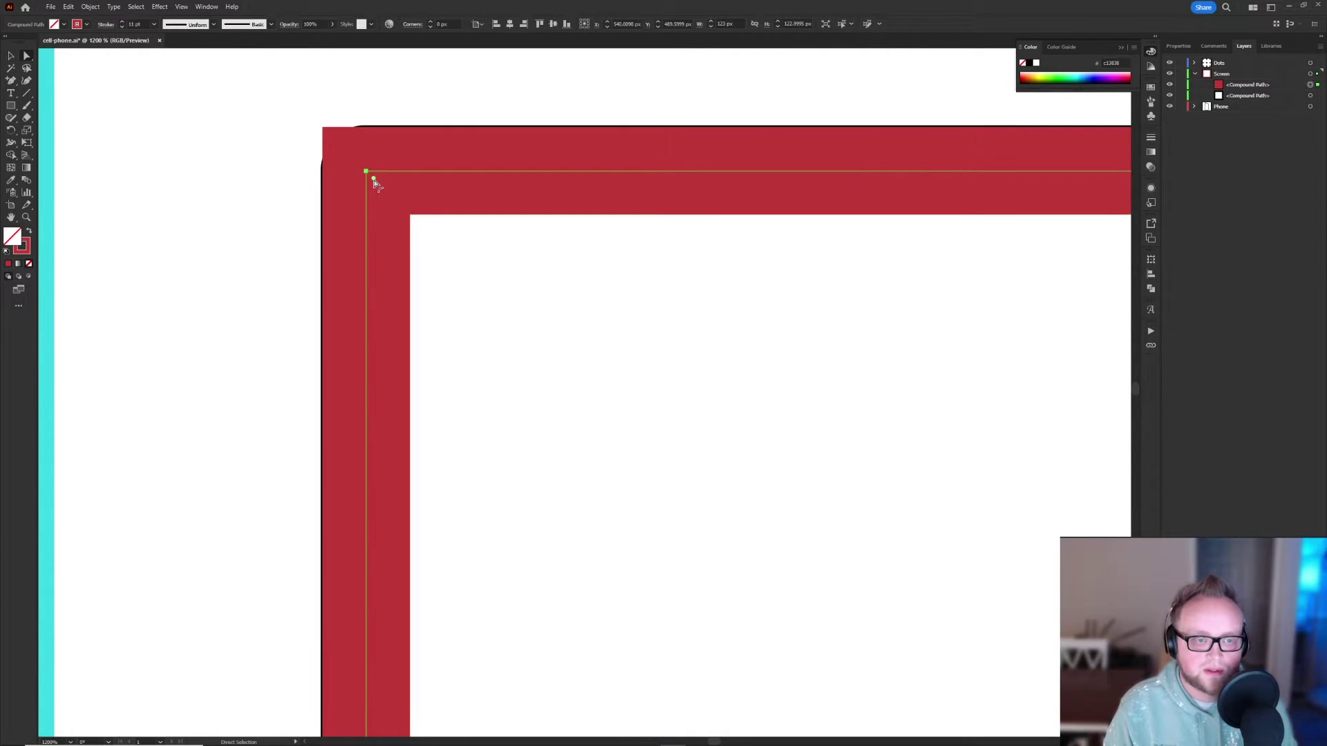
drag(373, 181, 370, 170)
scroll(554, 361, down, 4)
click(896, 544)
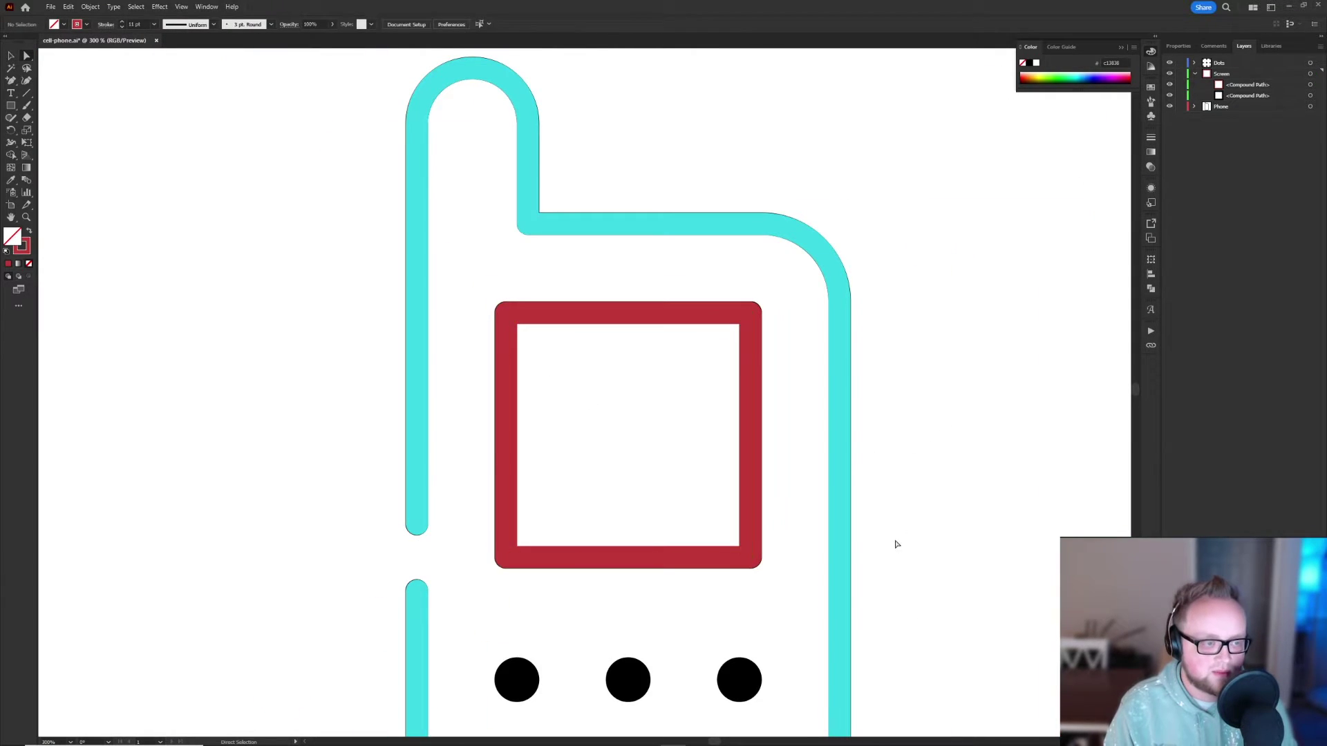
Hide the original black compound path in the Screen layer and the original outlined path in the Phone layer
drag(896, 544, 719, 344)
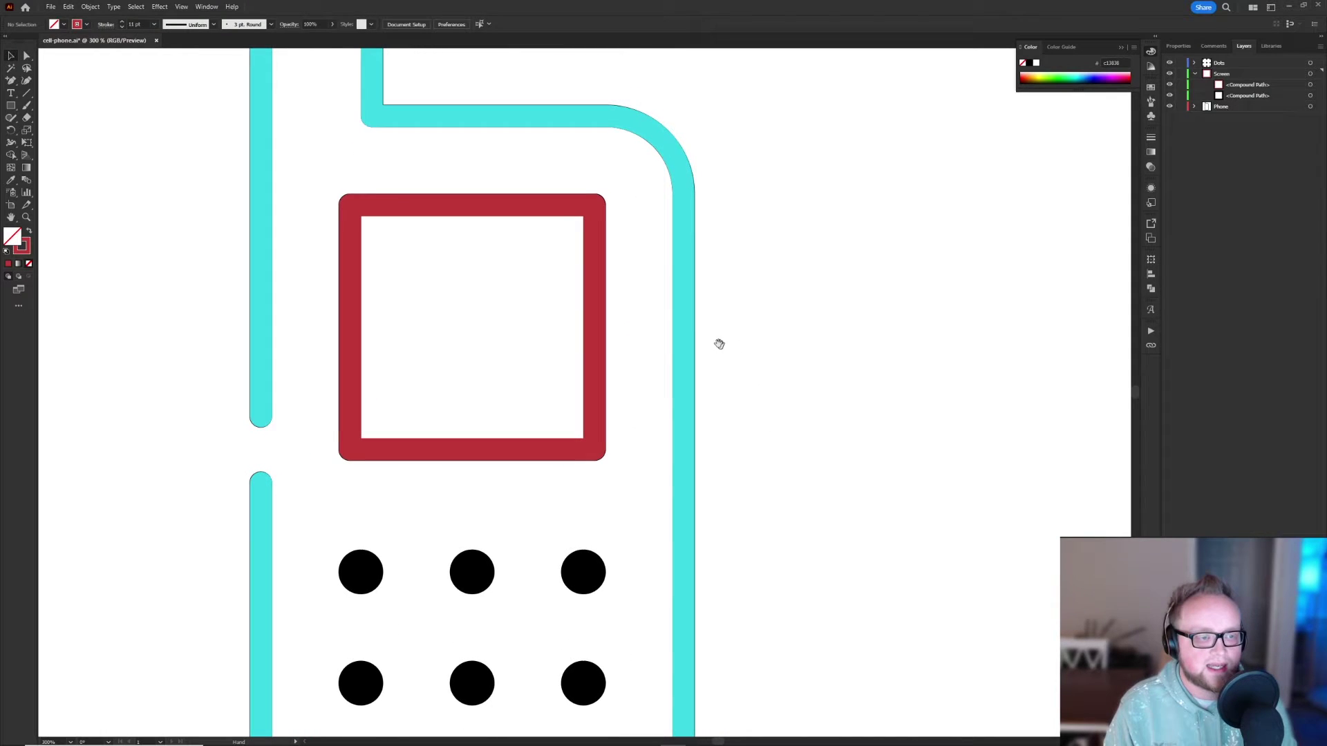
click(600, 303)
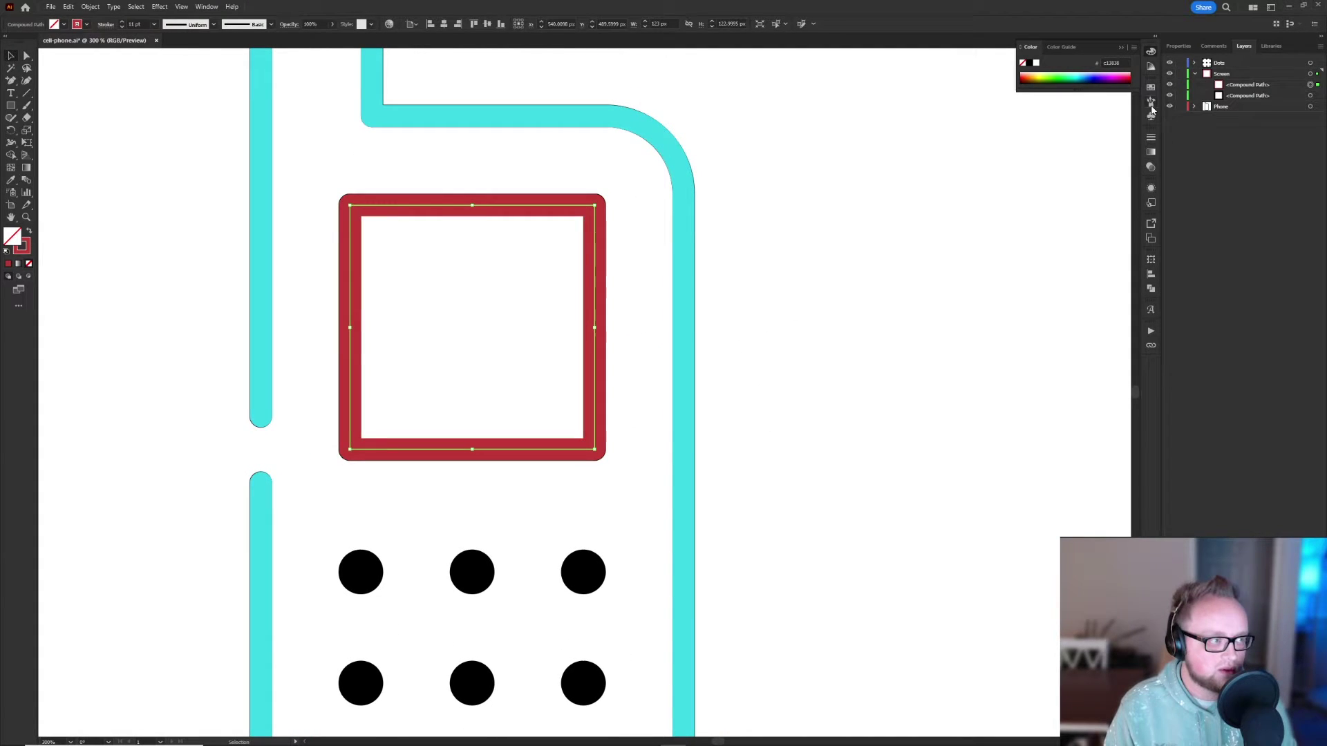
click(922, 268)
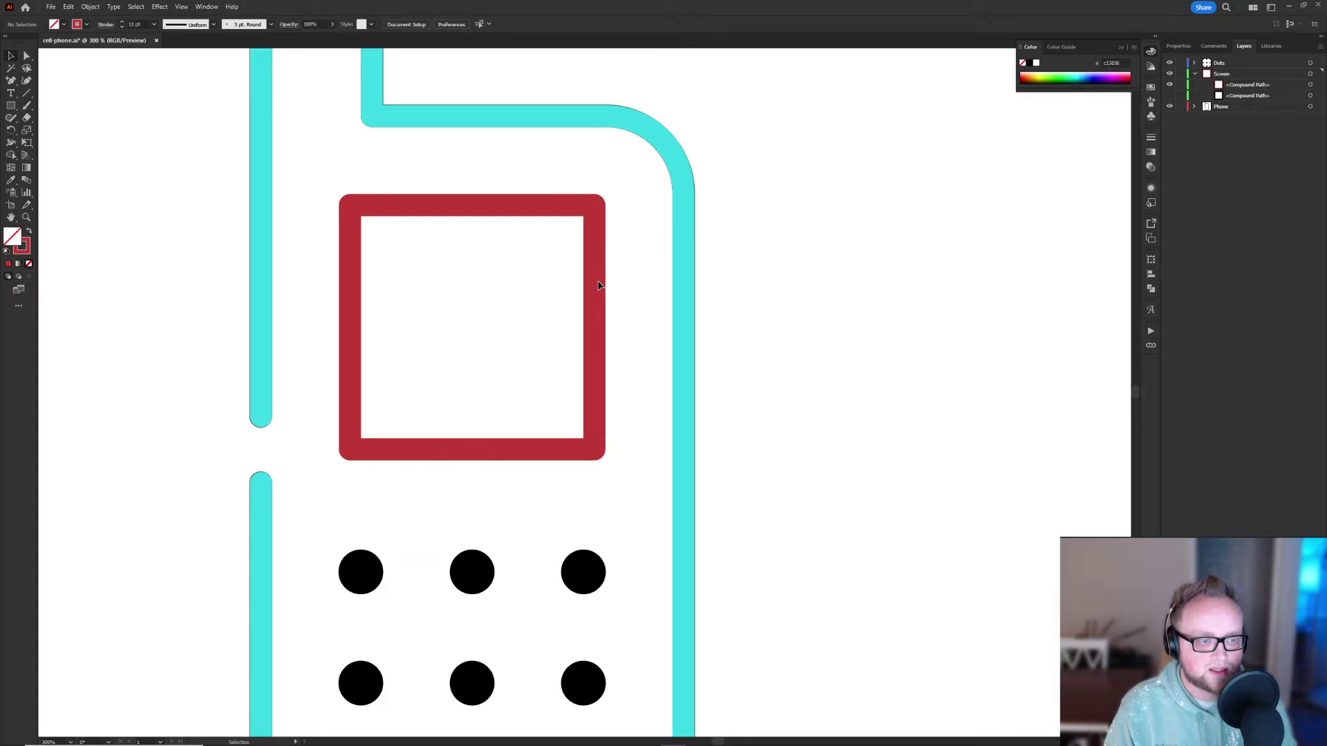
click(1196, 106)
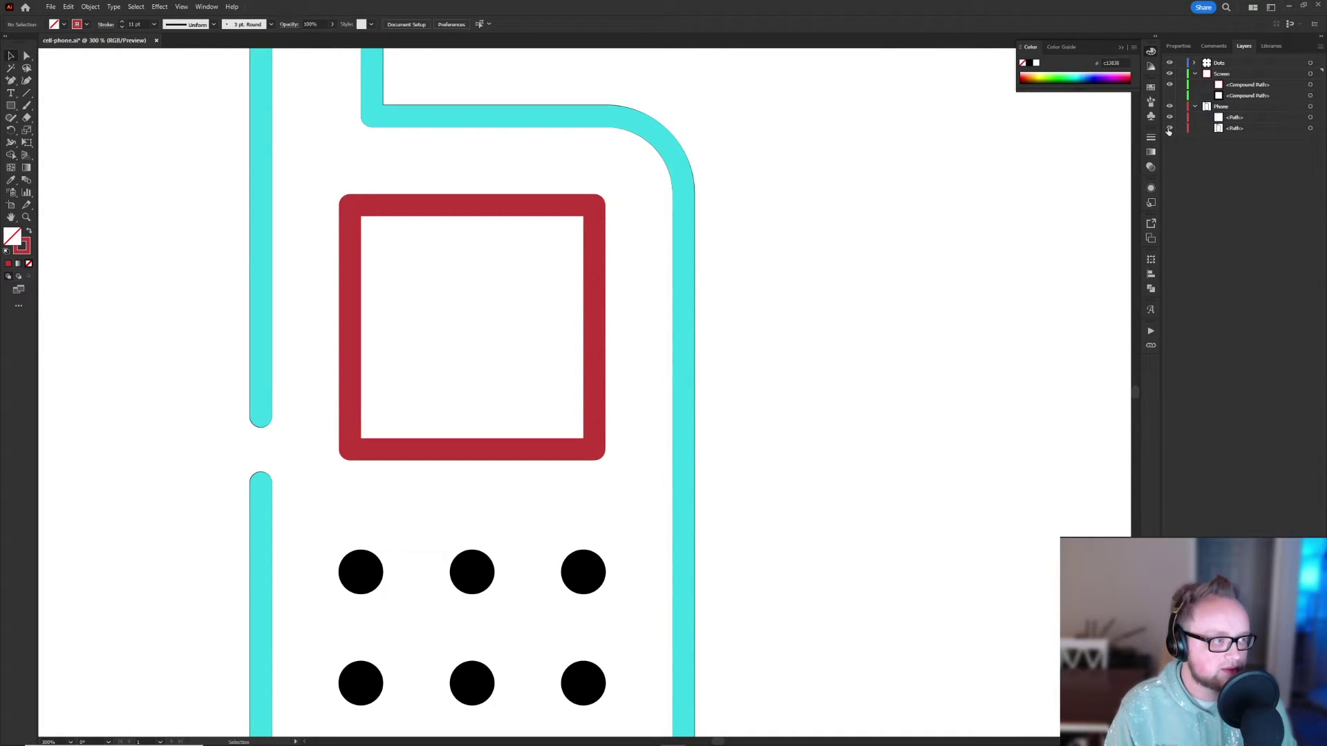
Set the stroke colour of the phone body path and the screen frame to black, 000000
scroll(765, 382, down, 2)
drag(765, 382, 617, 313)
drag(681, 174, 329, 382)
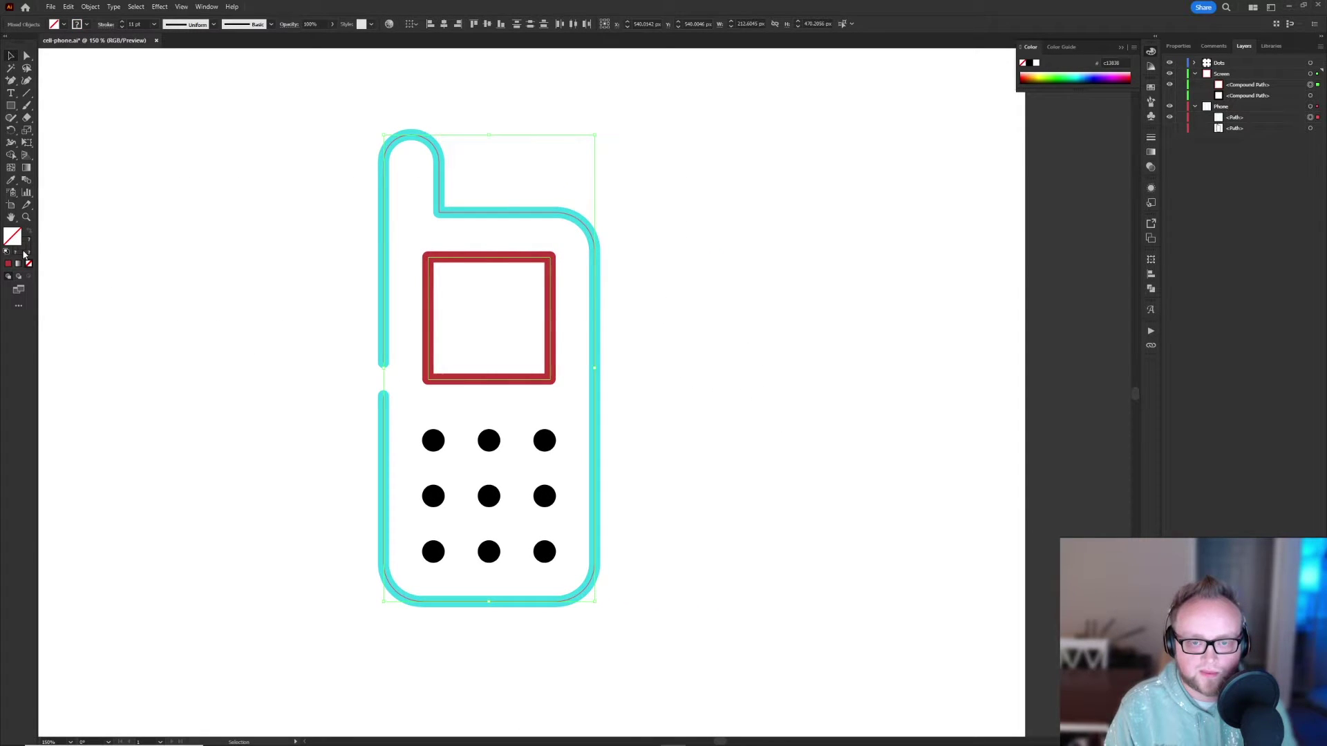
double_click(25, 253)
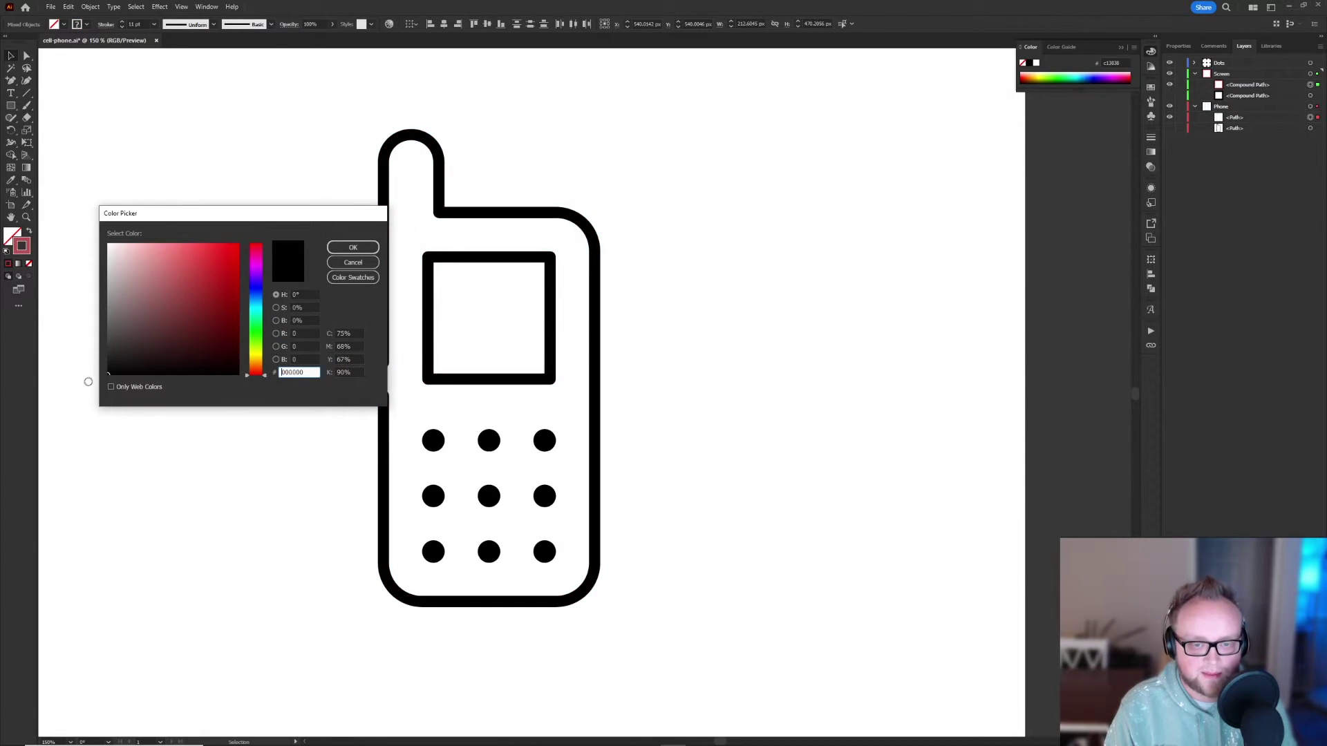
click(341, 252)
click(745, 392)
drag(680, 398, 669, 349)
drag(684, 226, 354, 337)
click(710, 349)
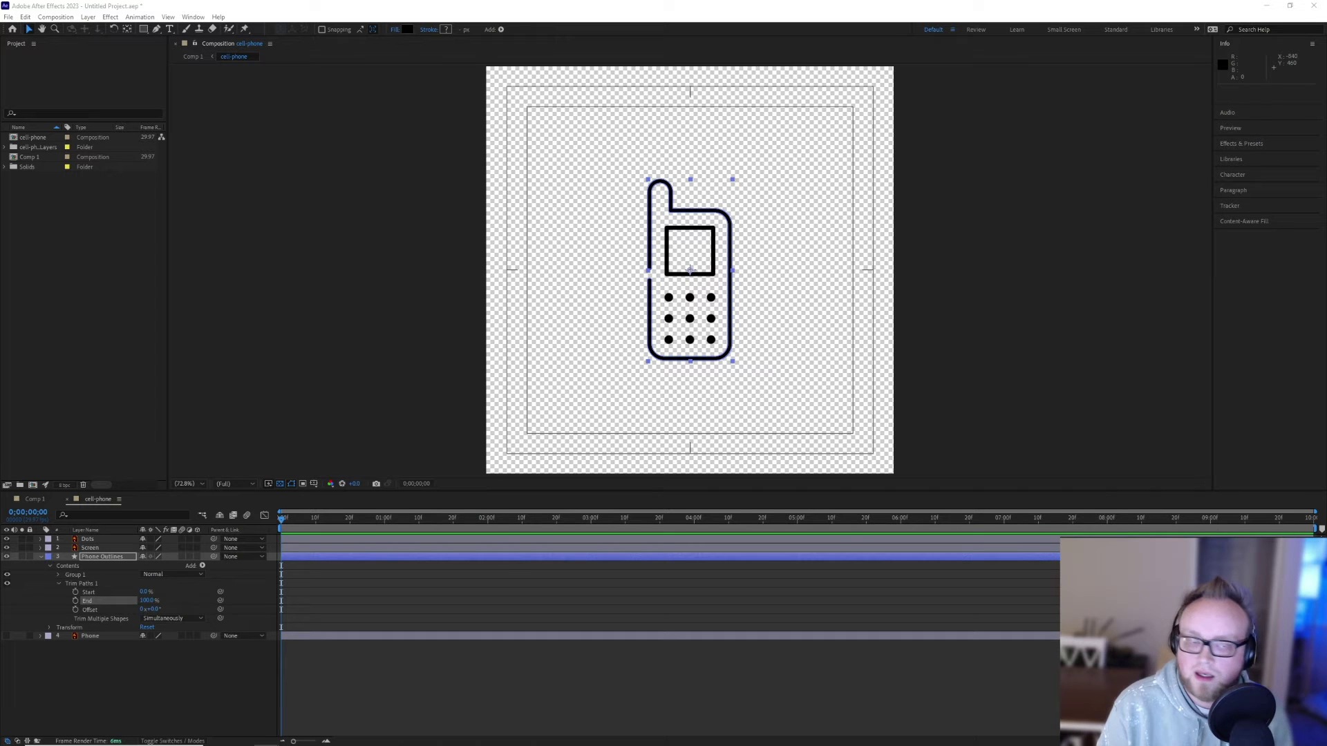
Switch to After Effects, import cell-phone.ai as a Composition with Layer Size footage dimensions, and open the cell-phone 2 composition
drag(0, 269, 97, 270)
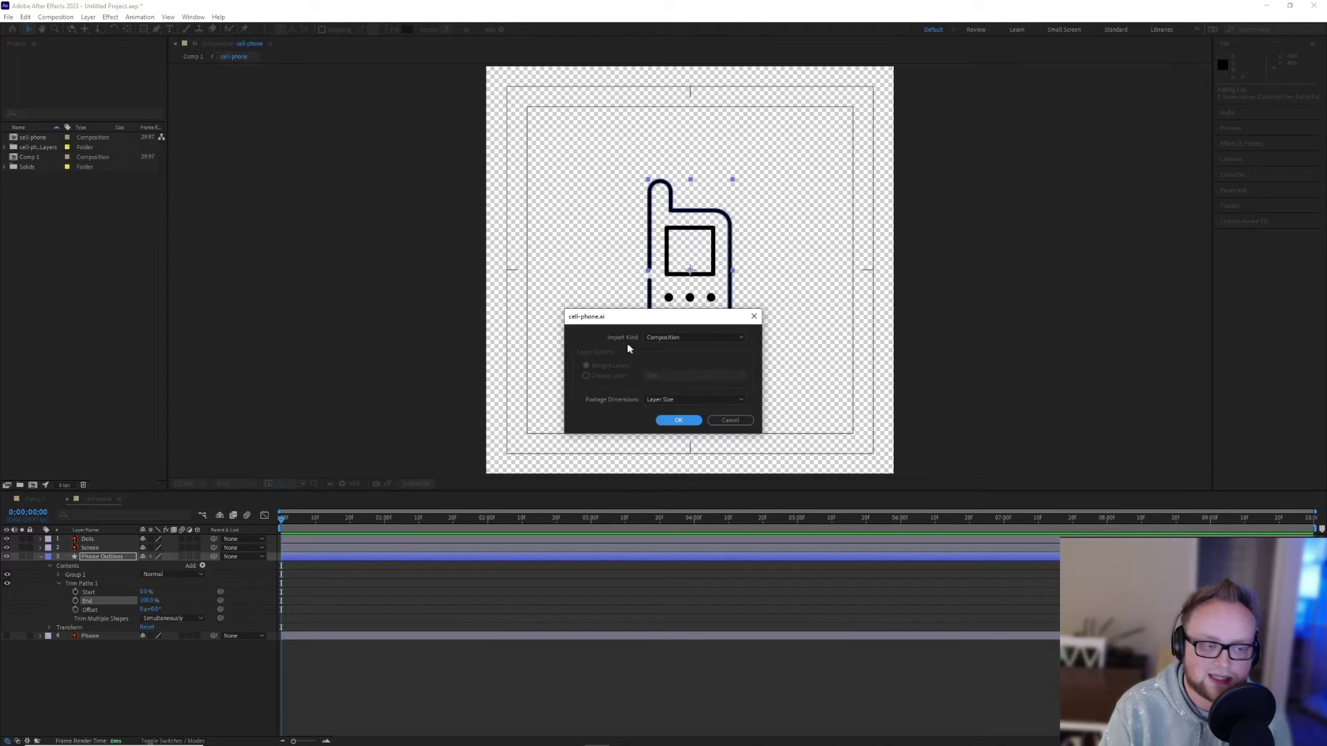
click(683, 335)
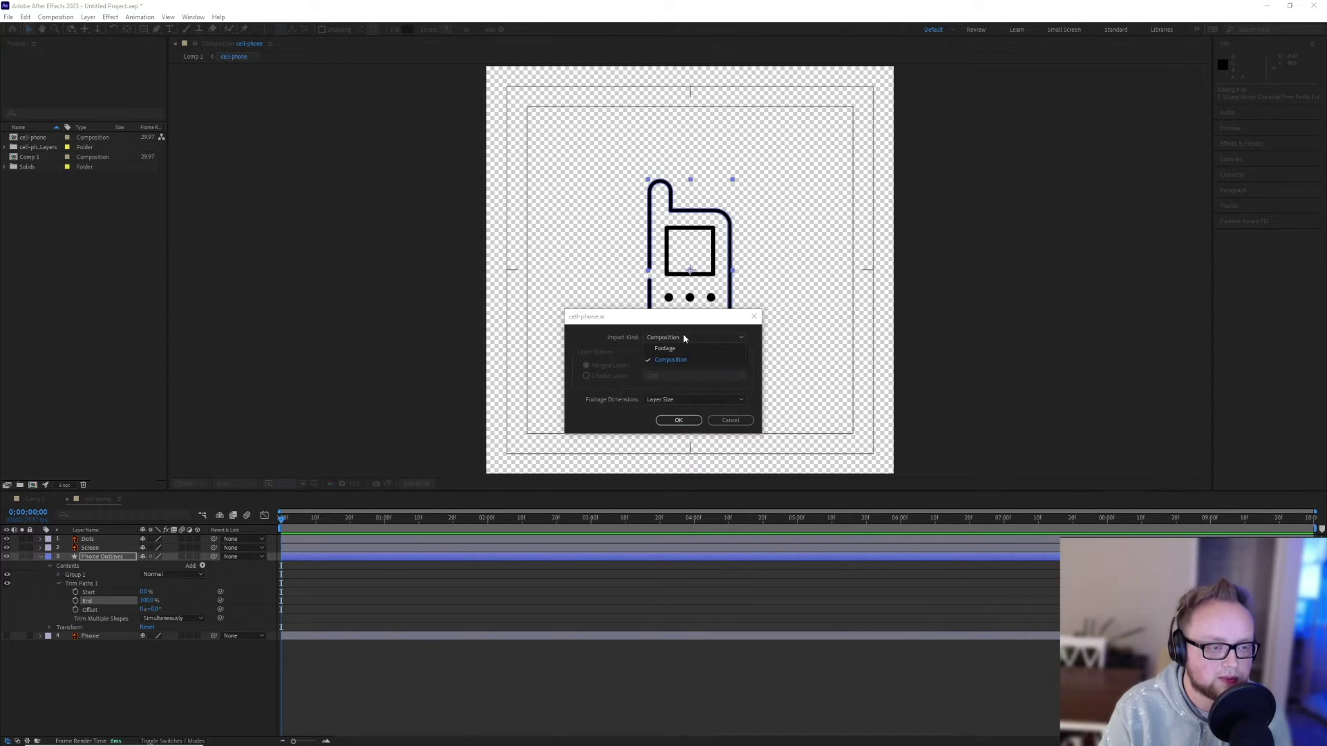
click(681, 358)
click(679, 421)
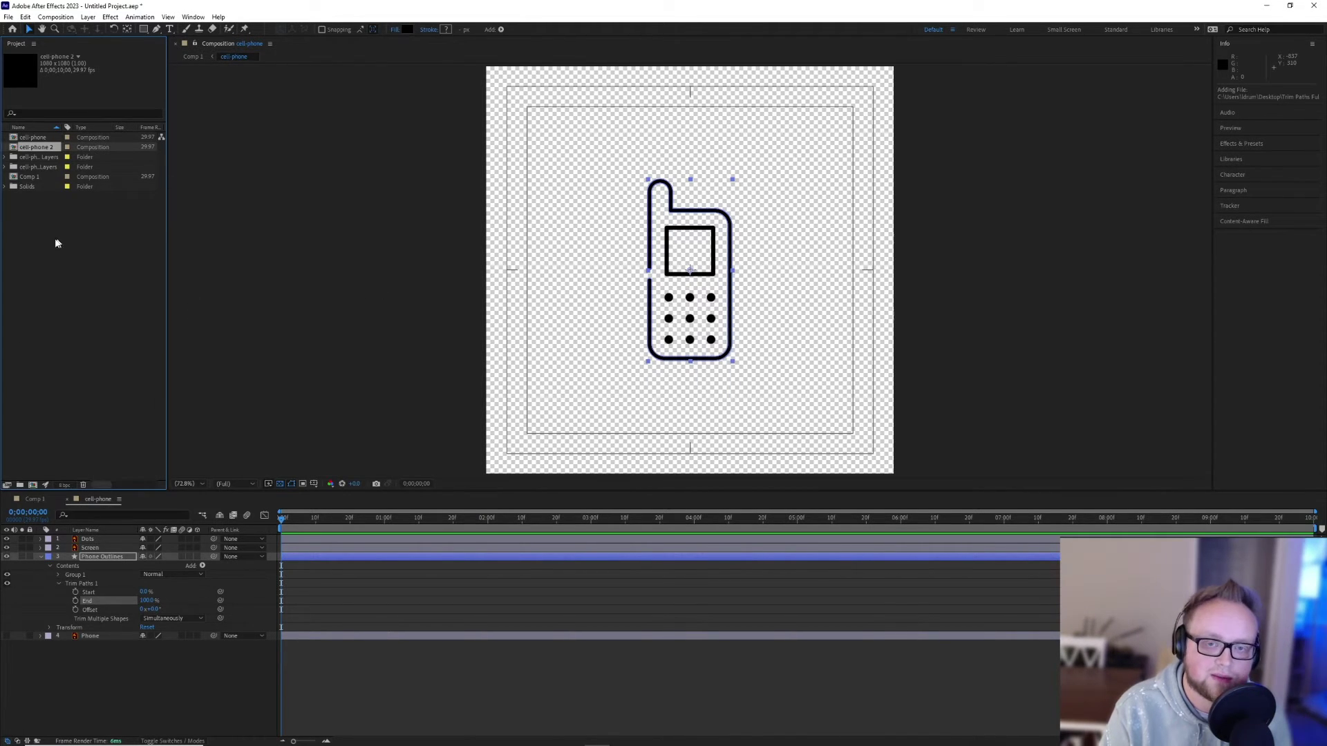
double_click(33, 147)
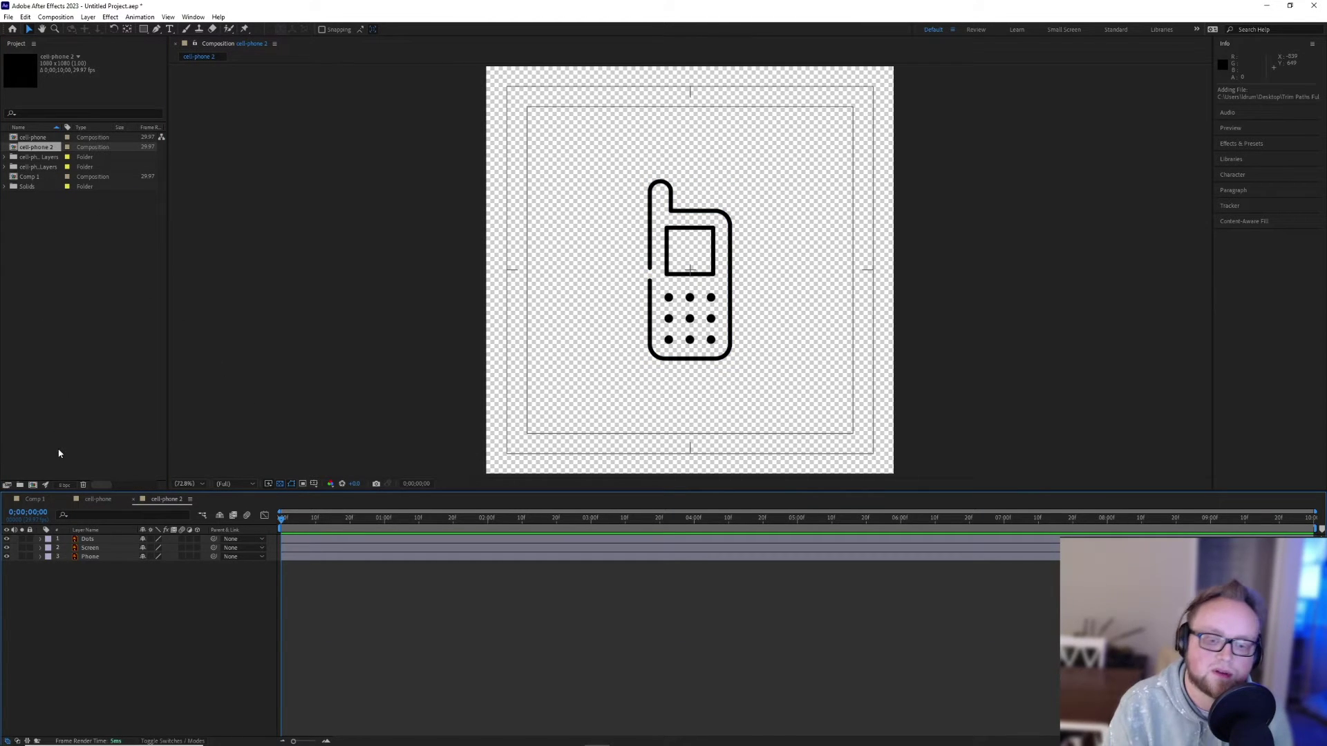
Test the Trim Paths End value of Phone Outlines in the earlier cell-phone composition, and return to cell-phone 2
click(88, 496)
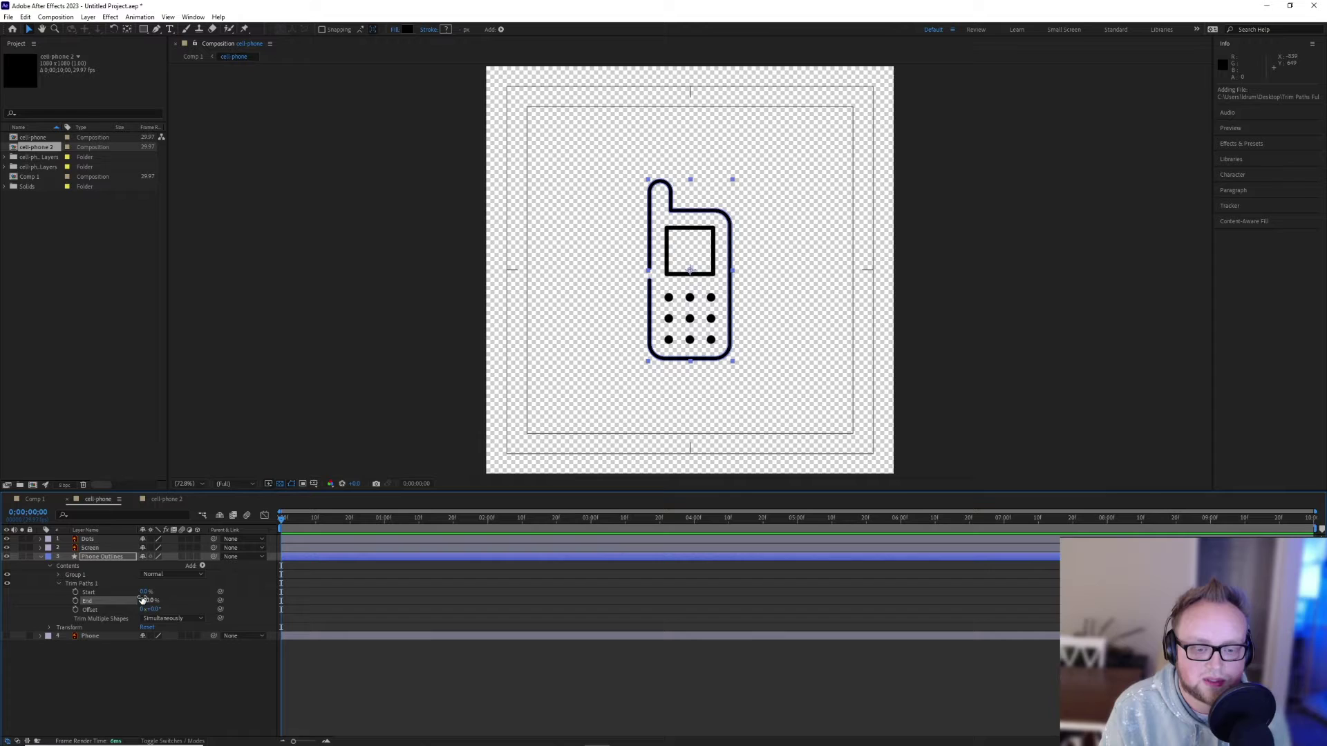
mouse_move(142, 600)
mouse_down()
mouse_move(126, 603)
mouse_move(150, 602)
mouse_up()
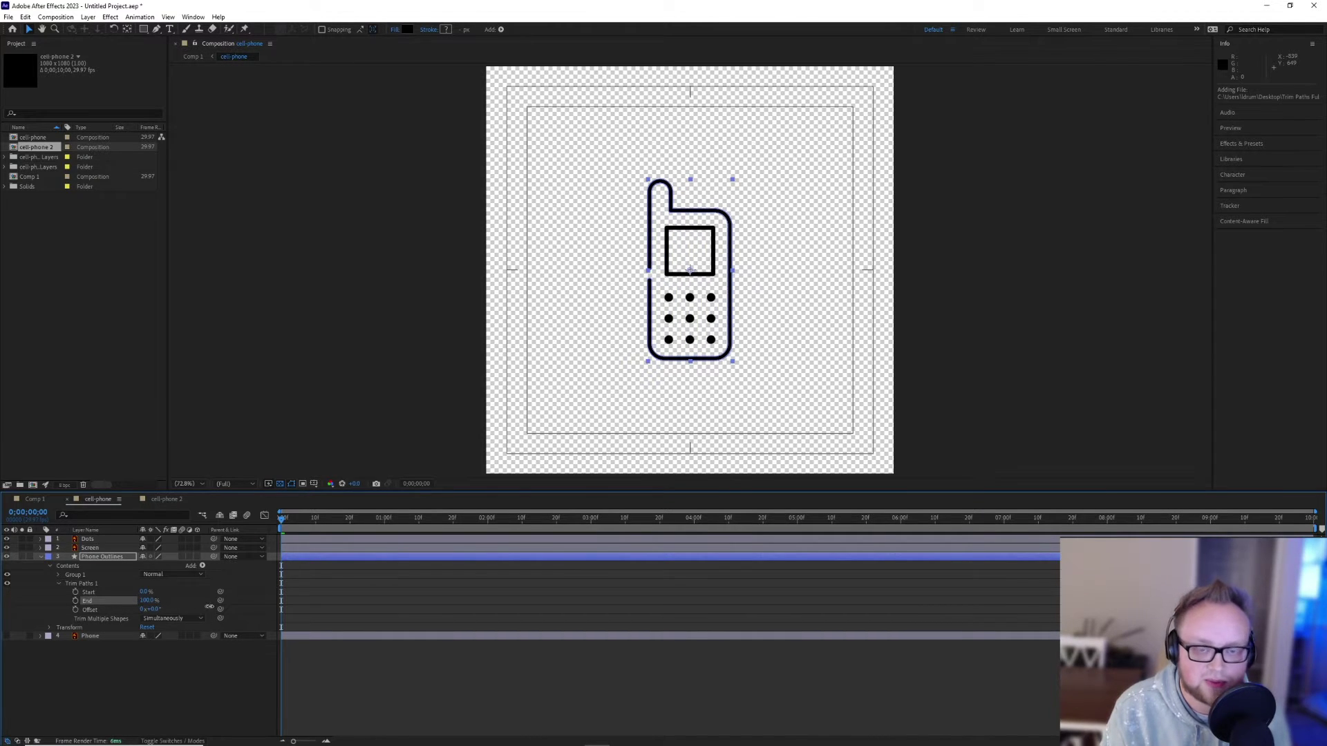
click(165, 499)
Create shape layers from the Dots, Screen and Phone vector layers and bring the three outline layers to the front of the stack
drag(121, 605, 110, 537)
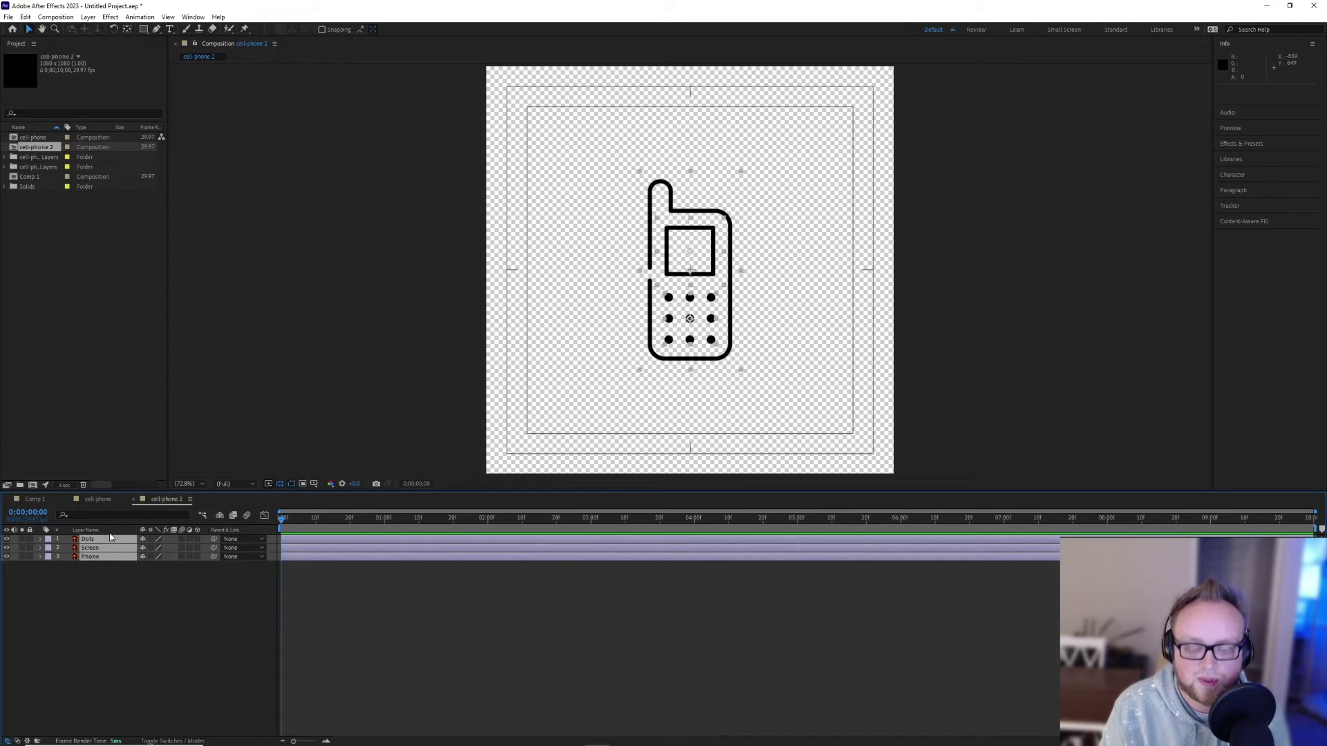
right_click(82, 550)
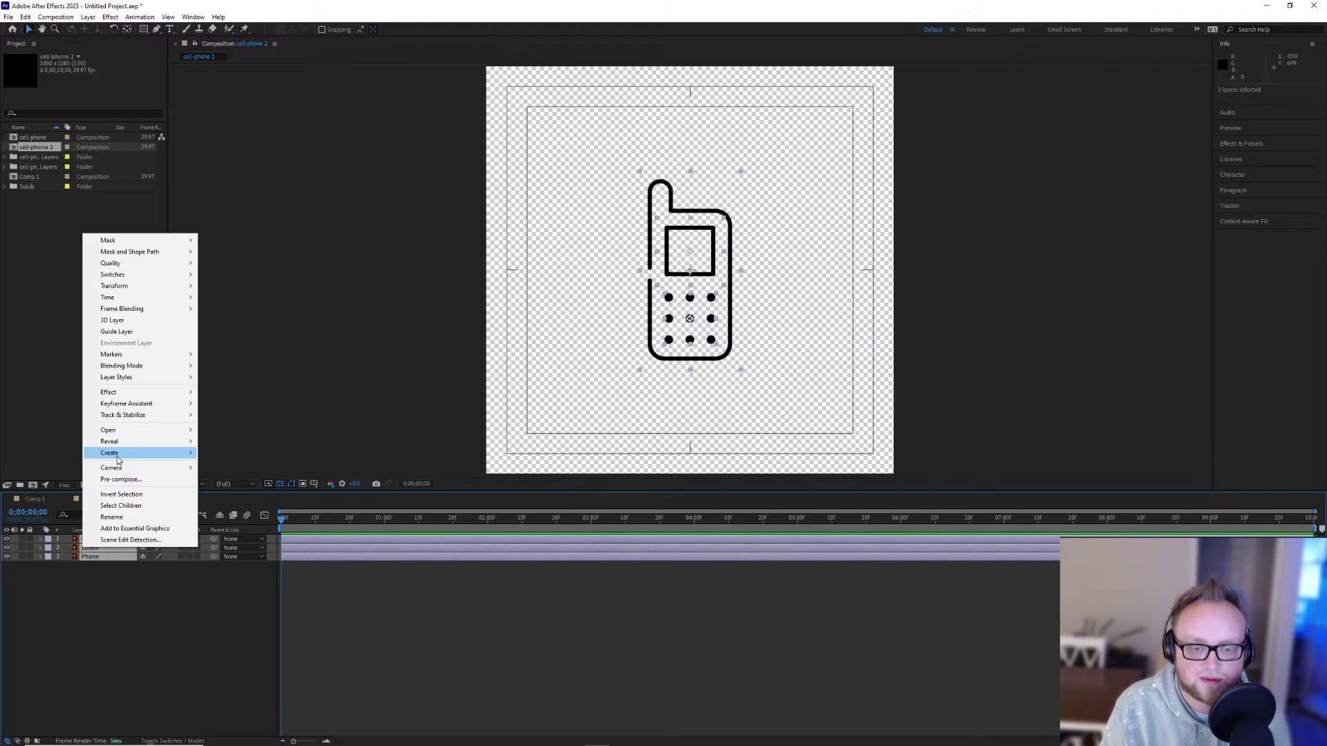
mouse_move(172, 453)
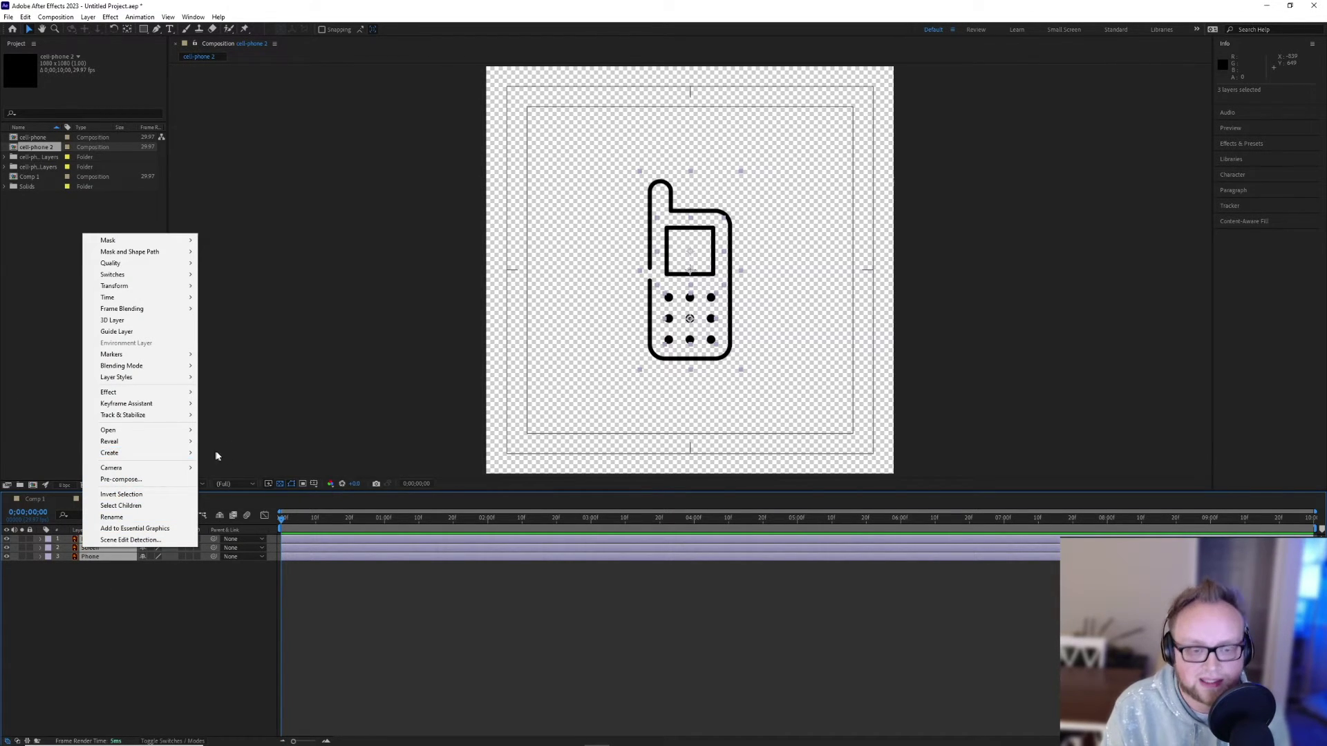
click(246, 490)
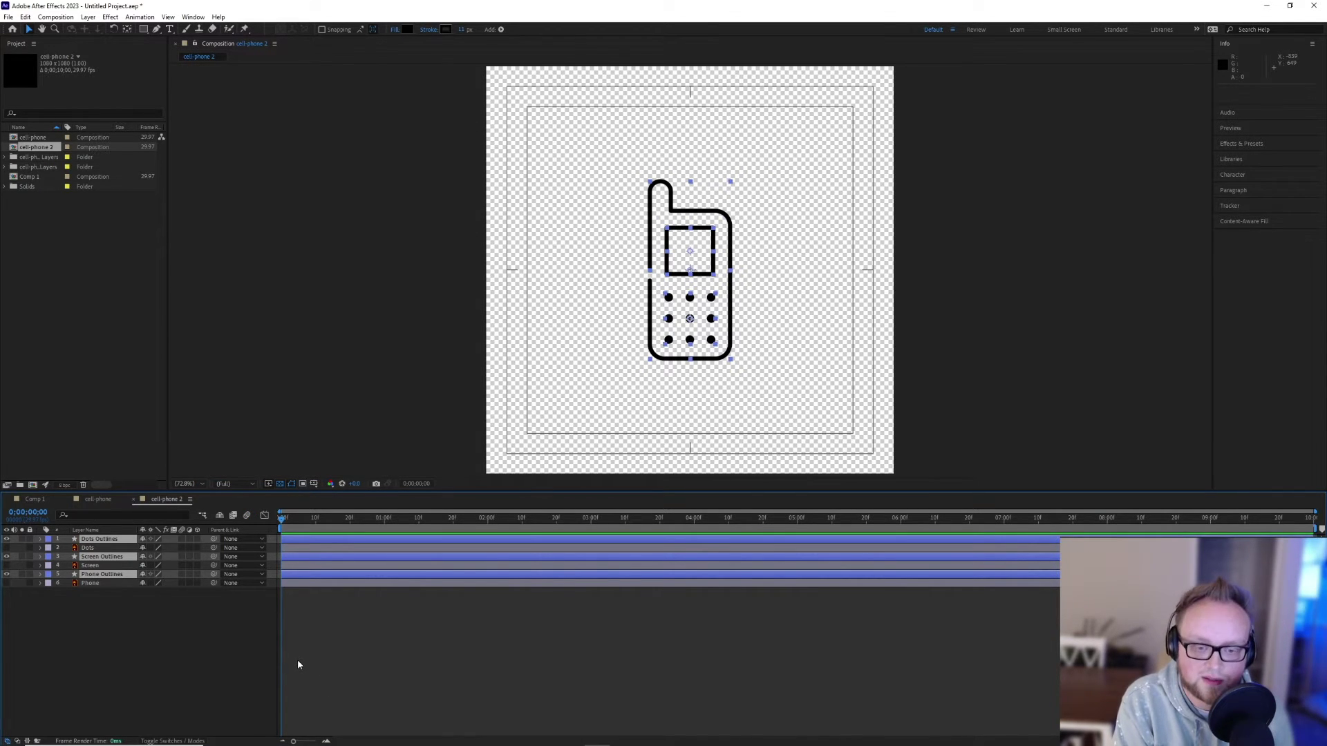
key(ctrl+shift+bracketright)
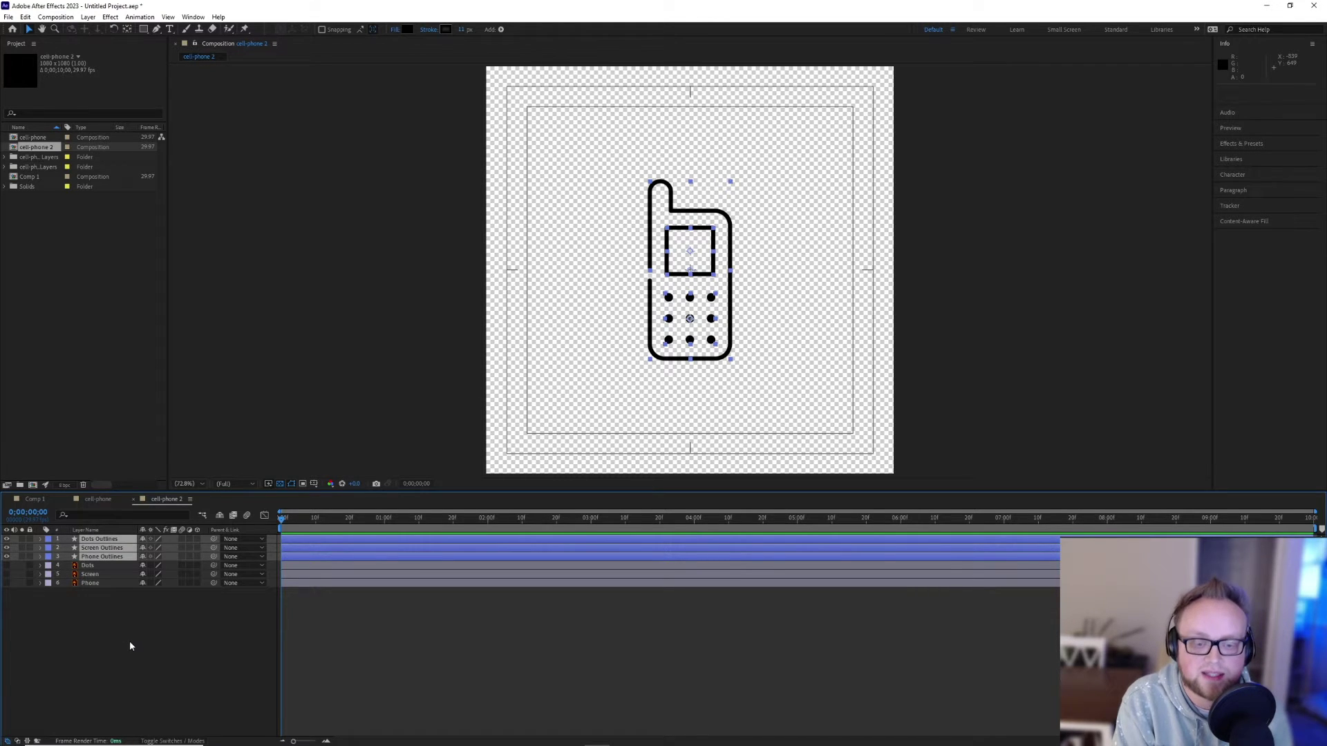
Make the original Dots, Screen and Phone layers shy and hide them from the timeline
click(119, 565)
shift+click(113, 583)
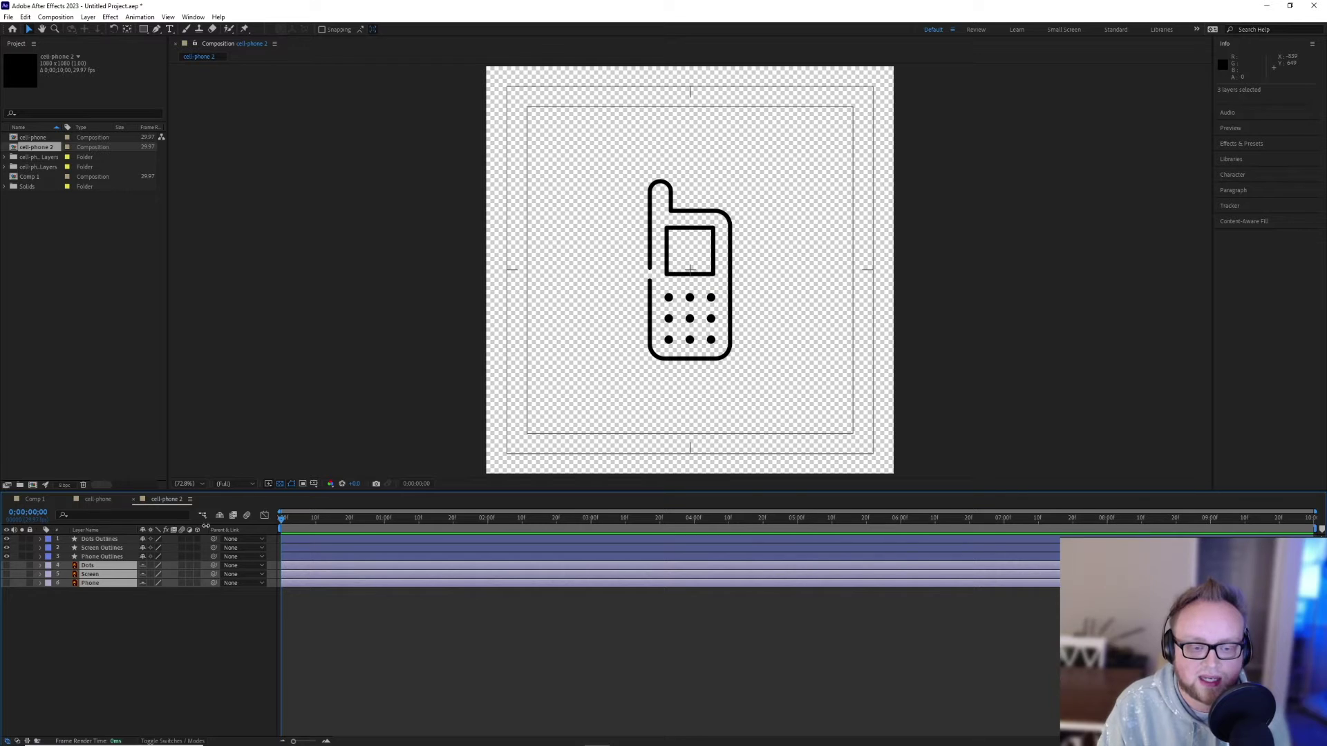
click(220, 515)
Add Trim Paths to the Phone Outlines layer and test its End value
click(97, 557)
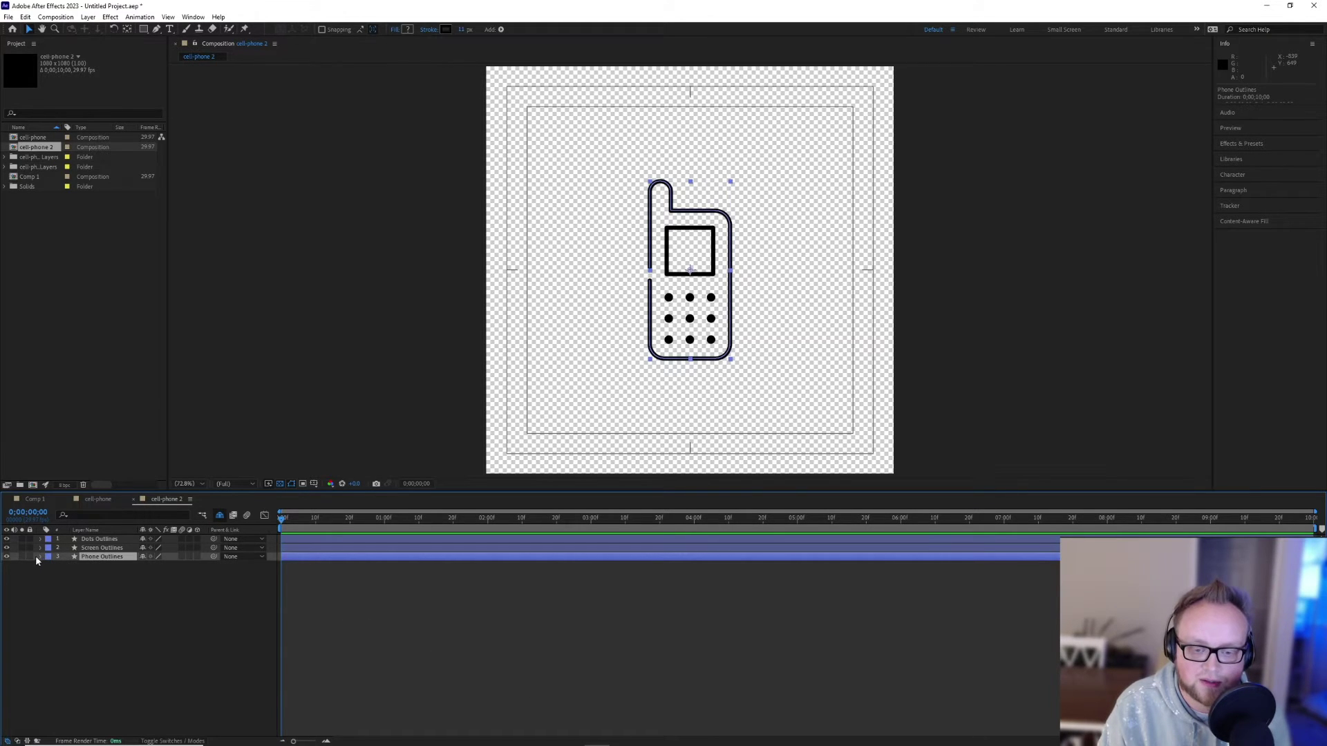
click(40, 557)
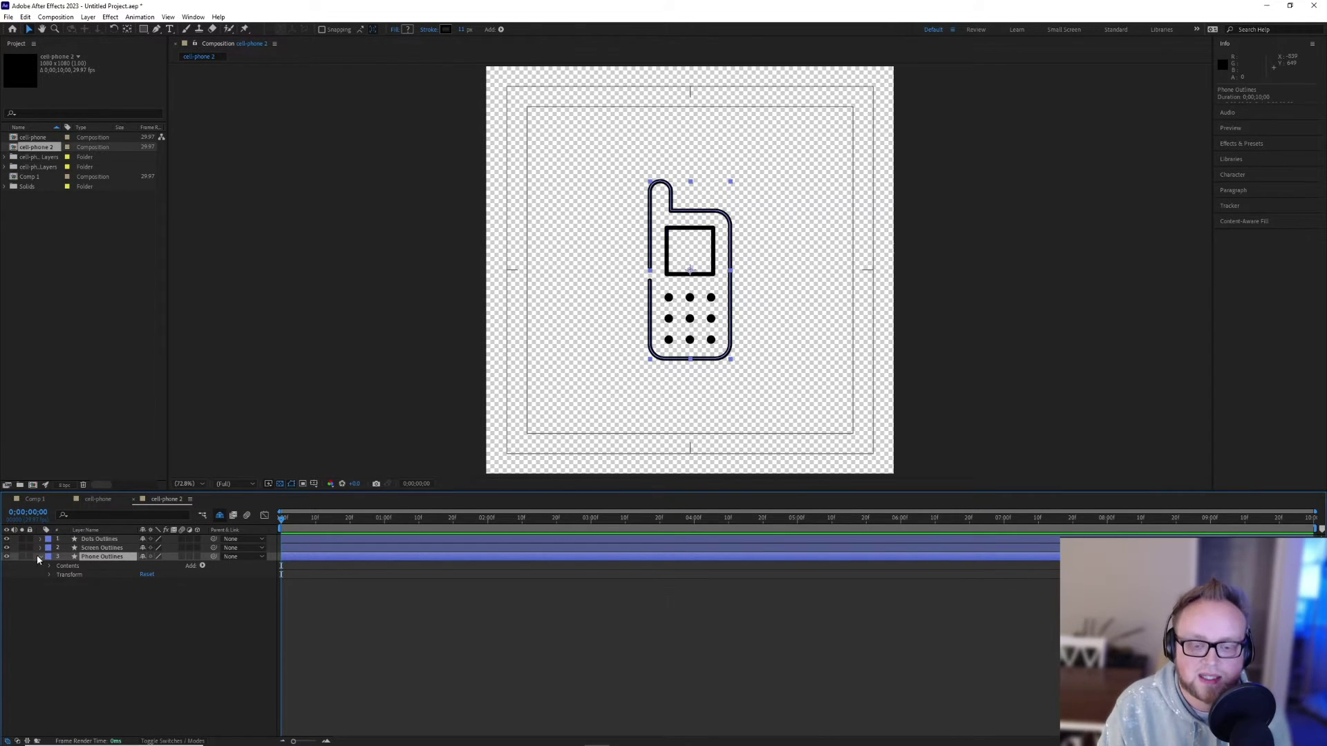
click(202, 566)
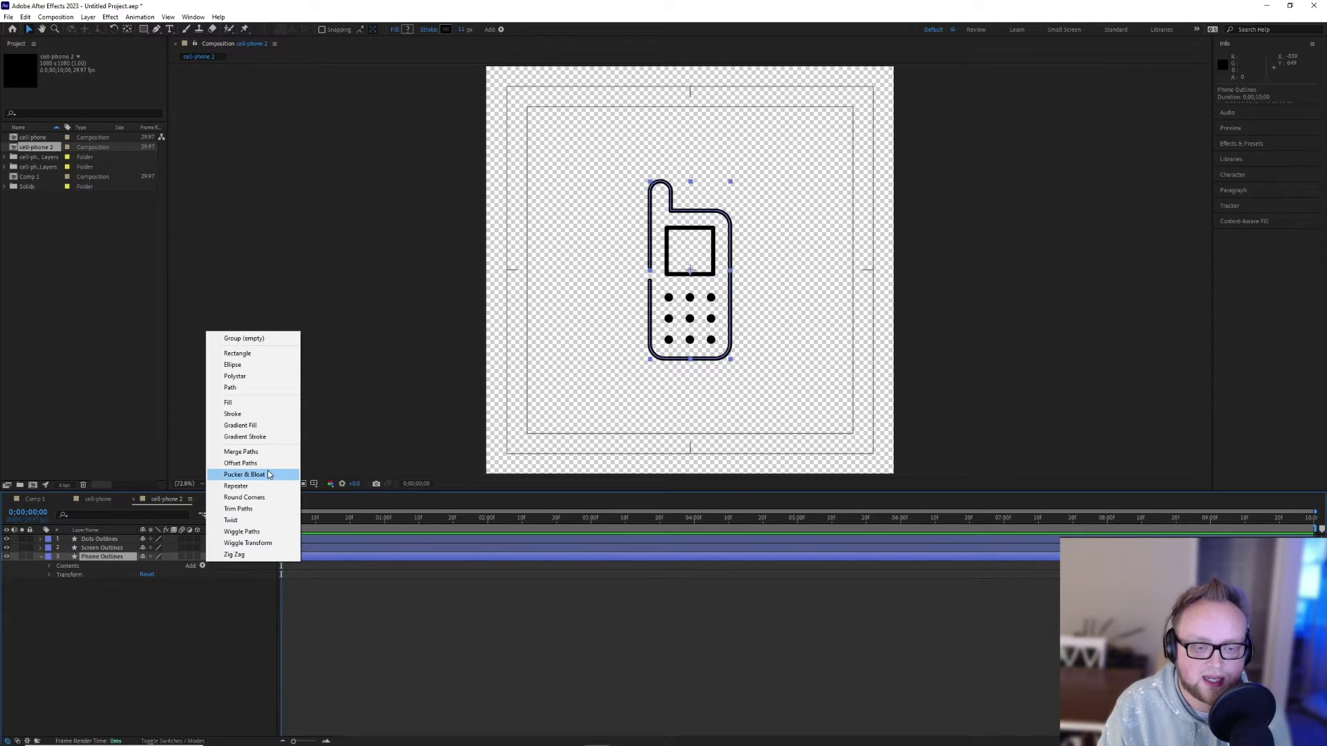
click(230, 508)
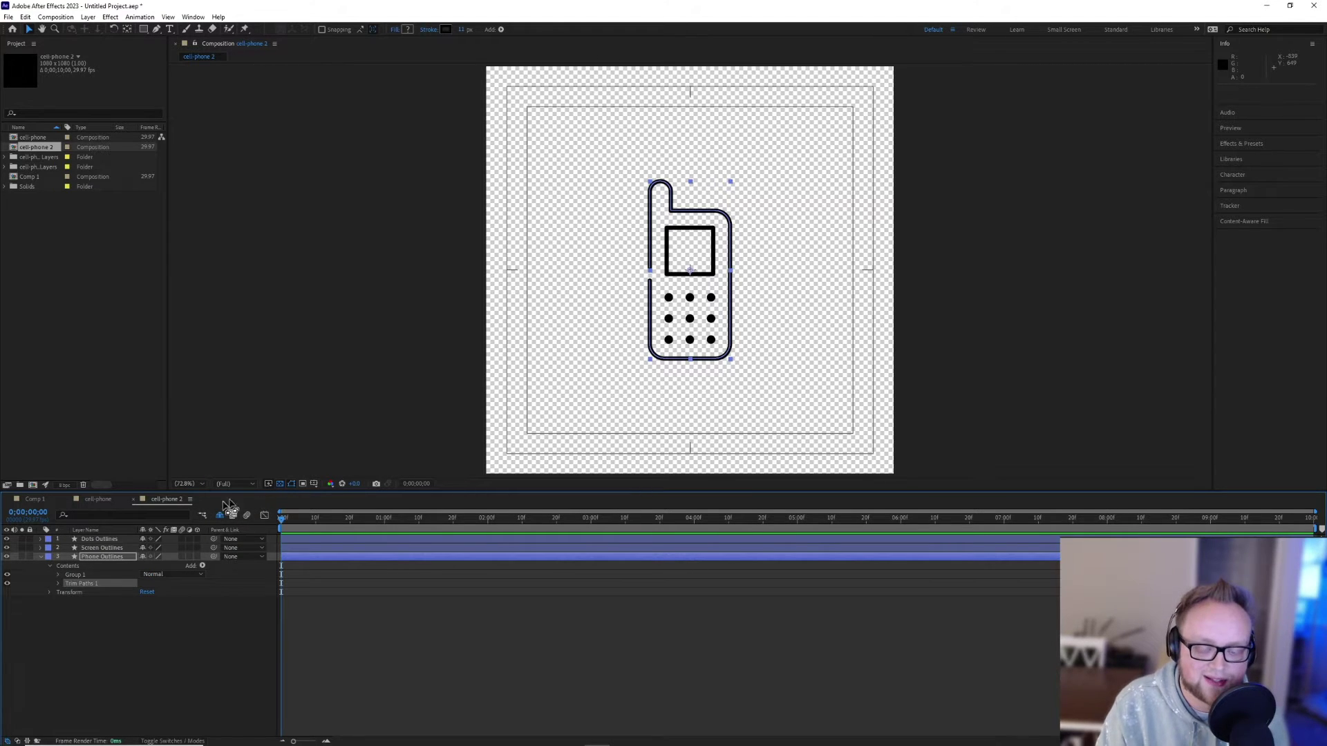
click(58, 584)
mouse_move(146, 601)
mouse_down()
mouse_move(109, 610)
mouse_move(145, 609)
mouse_up()
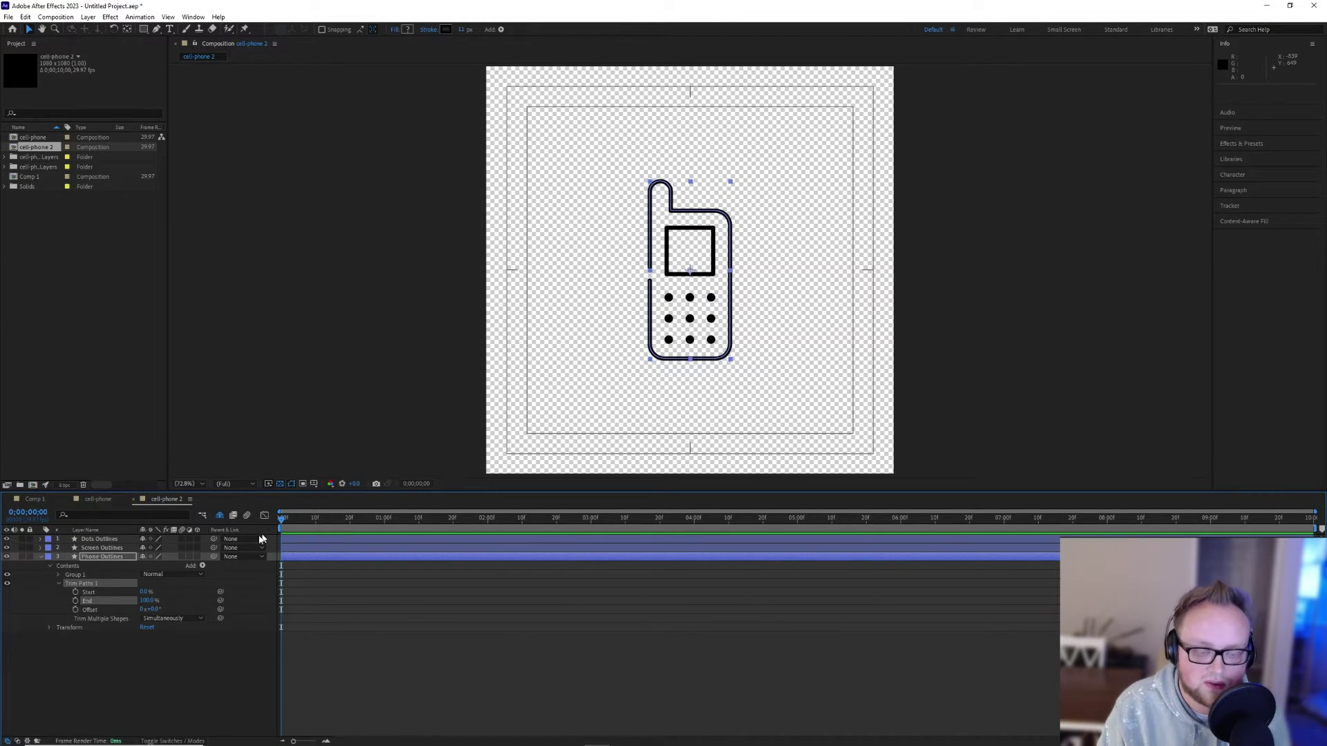
Keyframe the Trim Paths End of Phone Outlines at 0% on the first frame and 100% at 1 second
click(141, 601)
text(0)
key(Return)
click(75, 601)
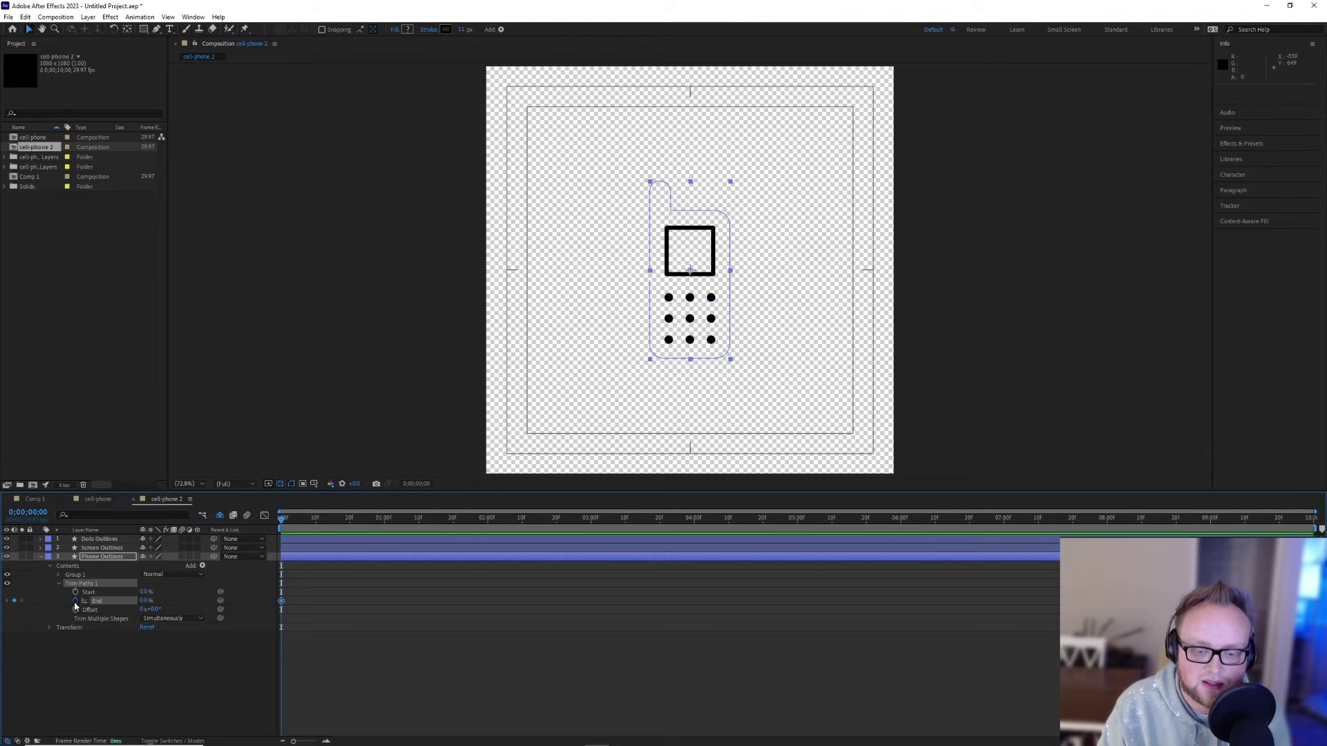
drag(302, 525, 384, 527)
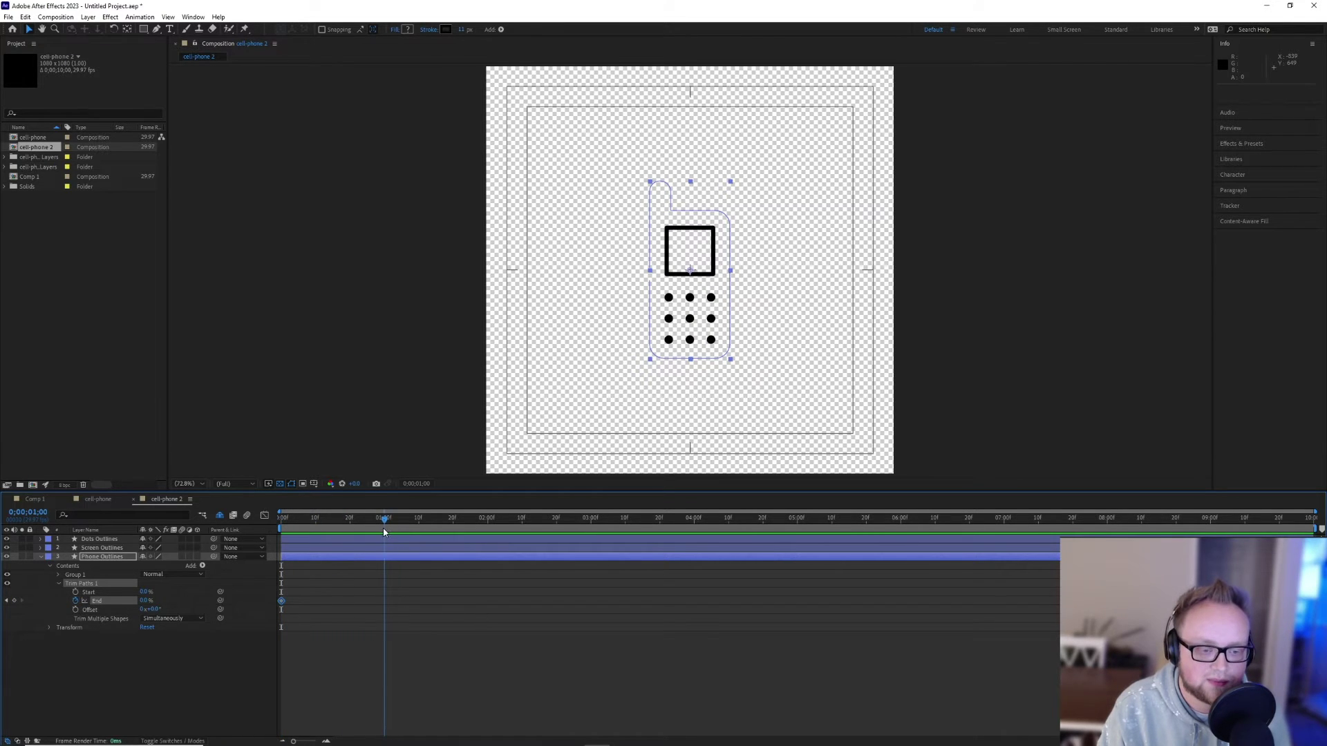
drag(145, 600, 422, 595)
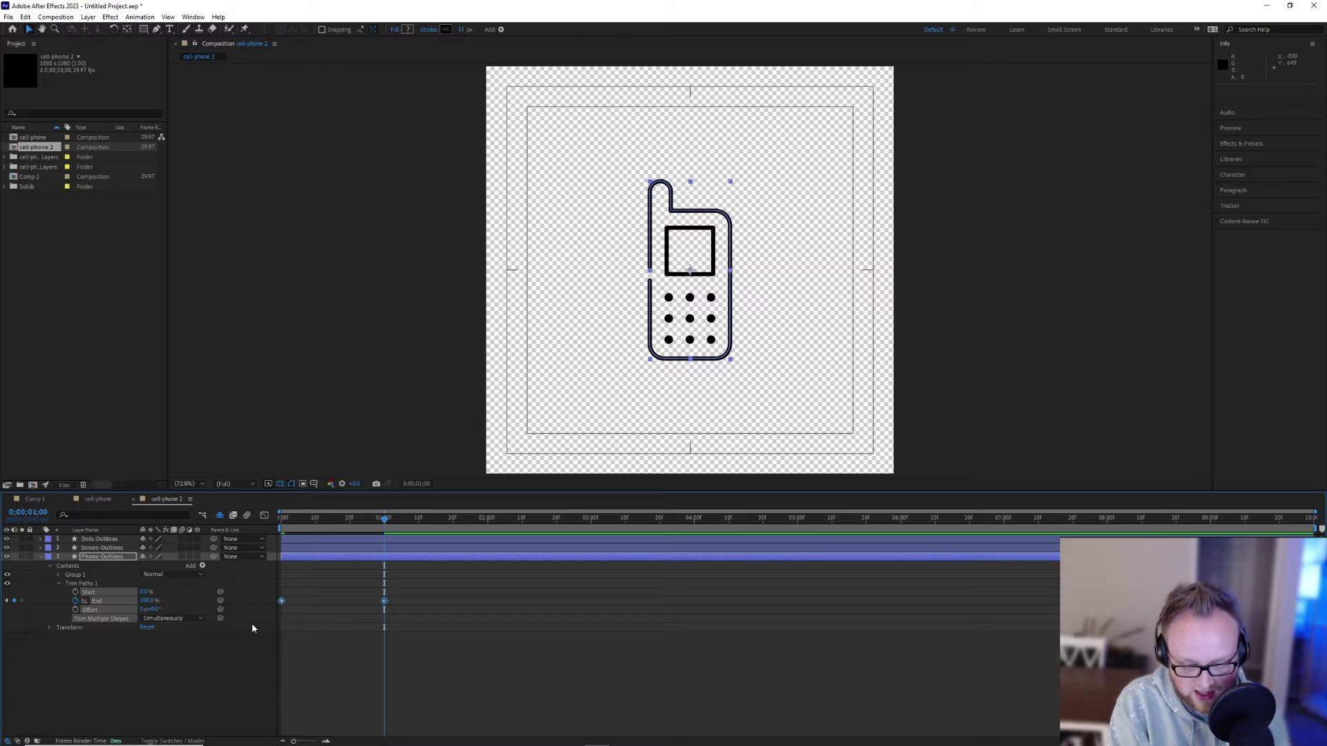
Apply Easy Ease to both End keyframes of the phone outline's Trim Paths
right_click(282, 601)
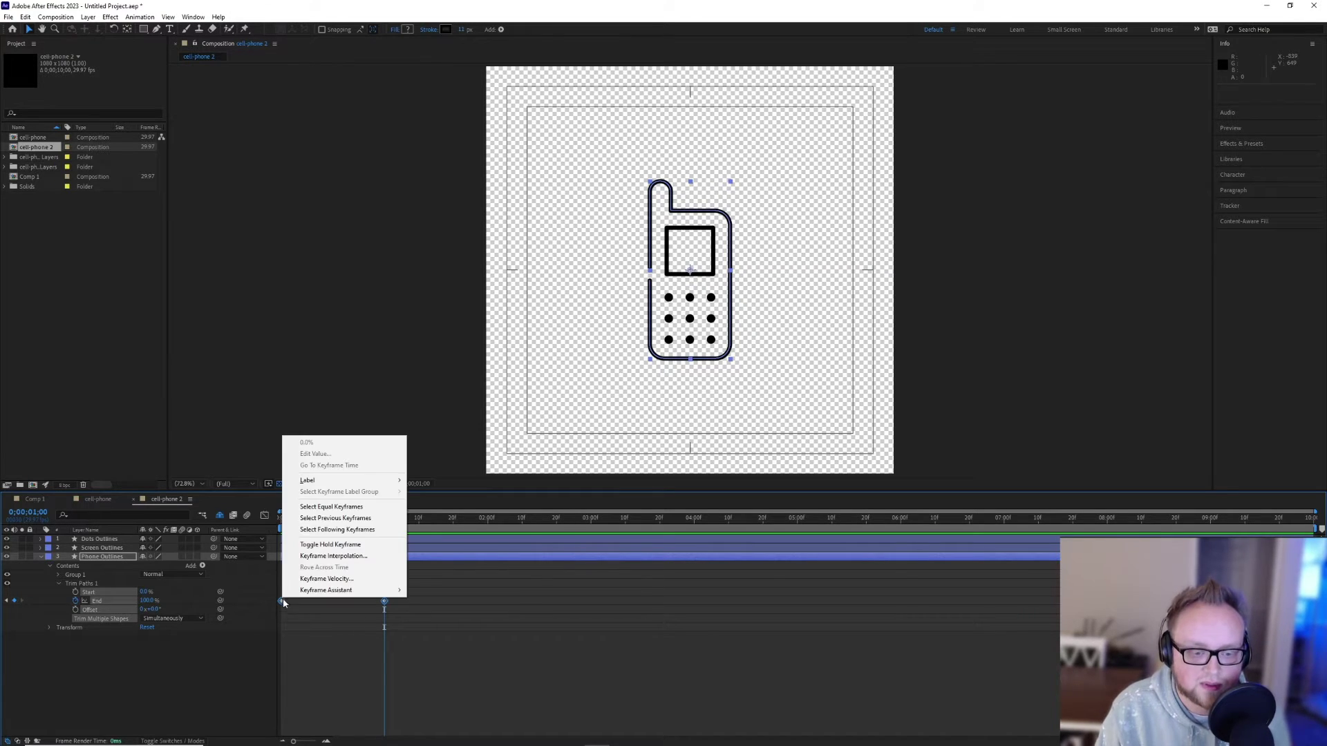
mouse_move(315, 595)
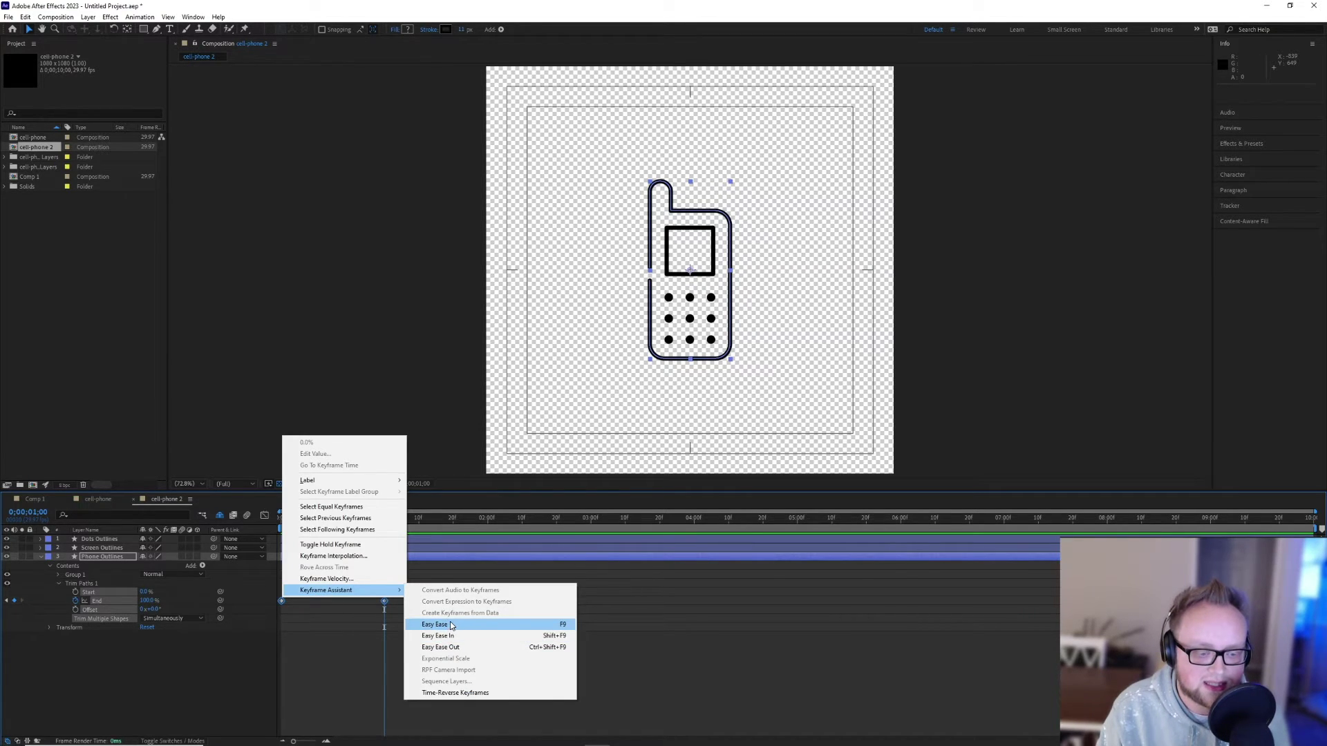
click(451, 625)
Show the speed graph of the End keyframes and extend the last keyframe's ease handle towards the start for an early speed peak
click(264, 515)
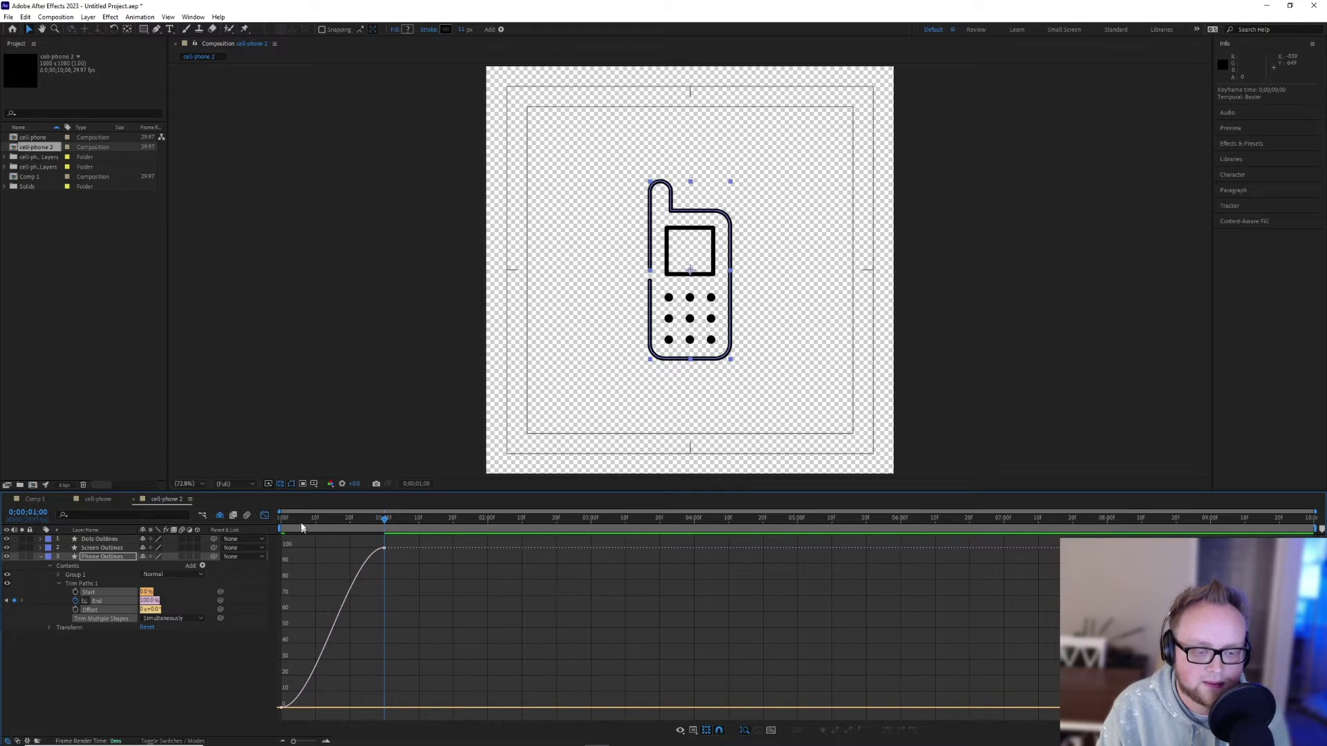
click(680, 730)
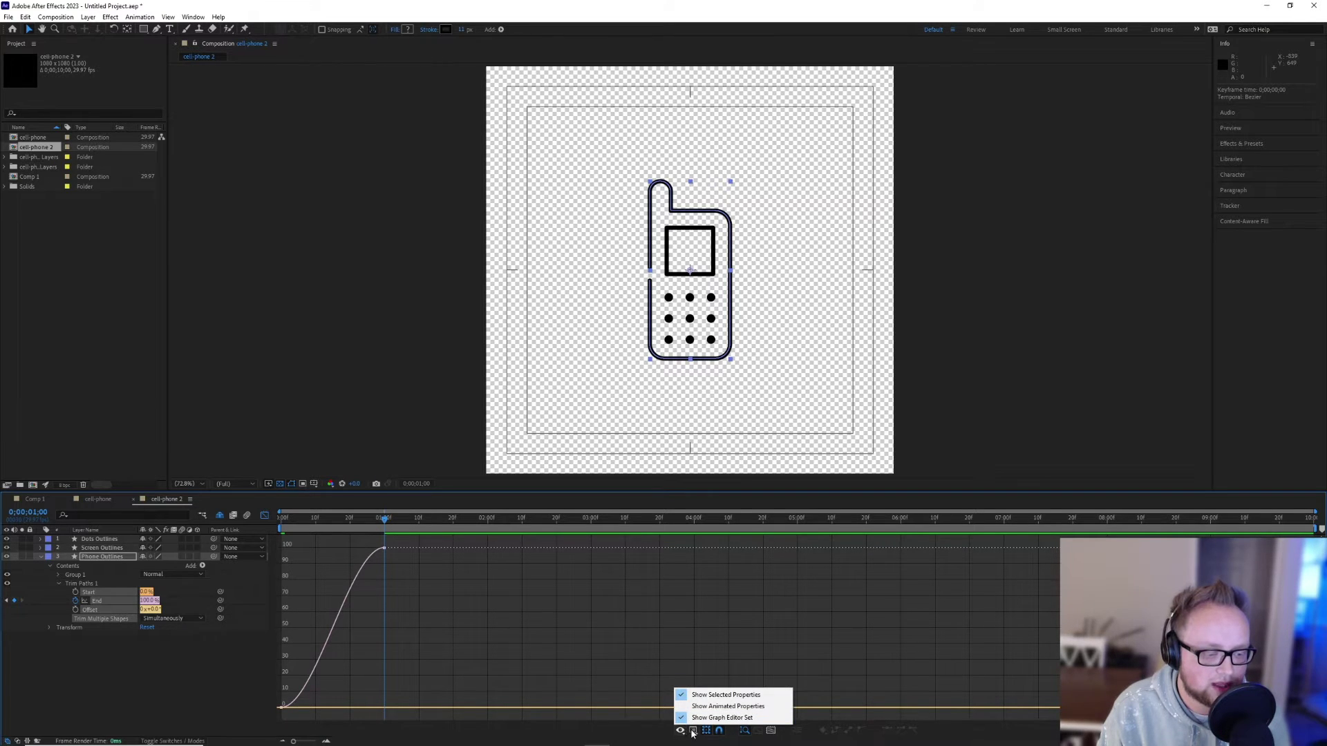
click(692, 731)
click(719, 627)
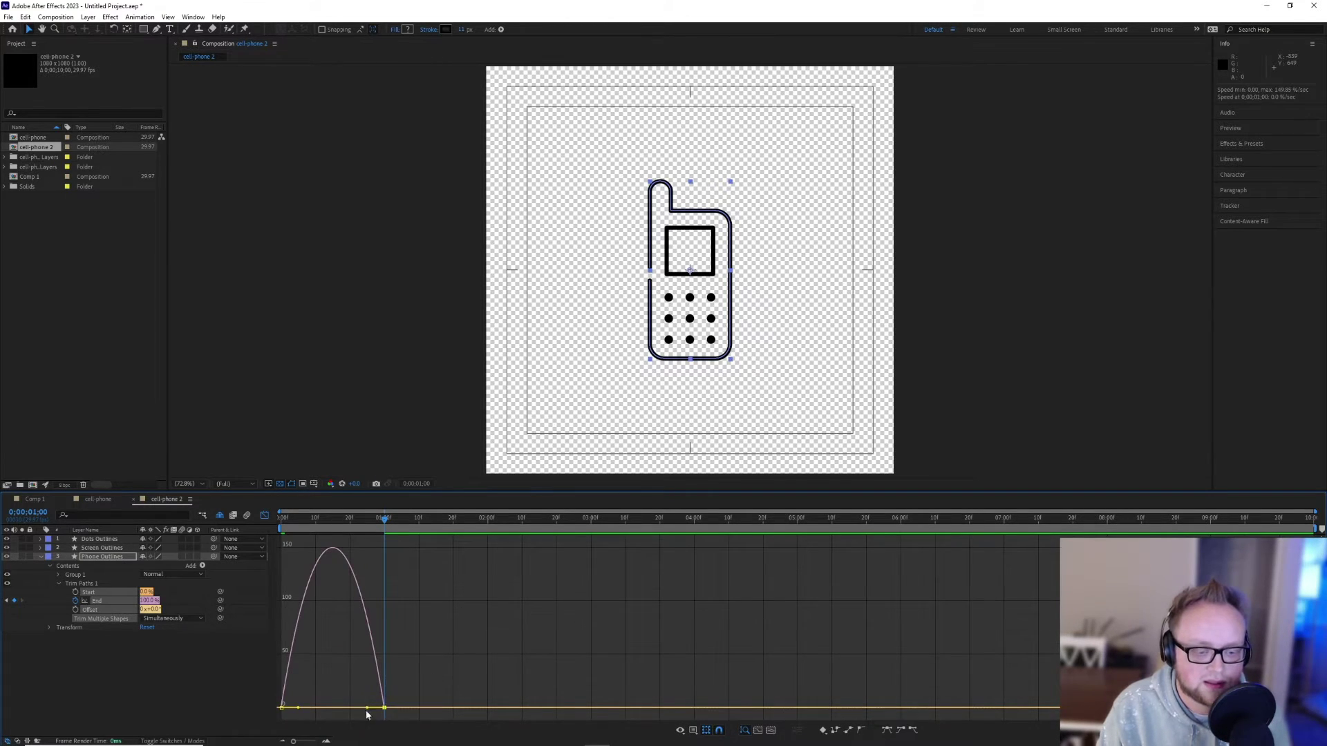
drag(366, 708, 297, 710)
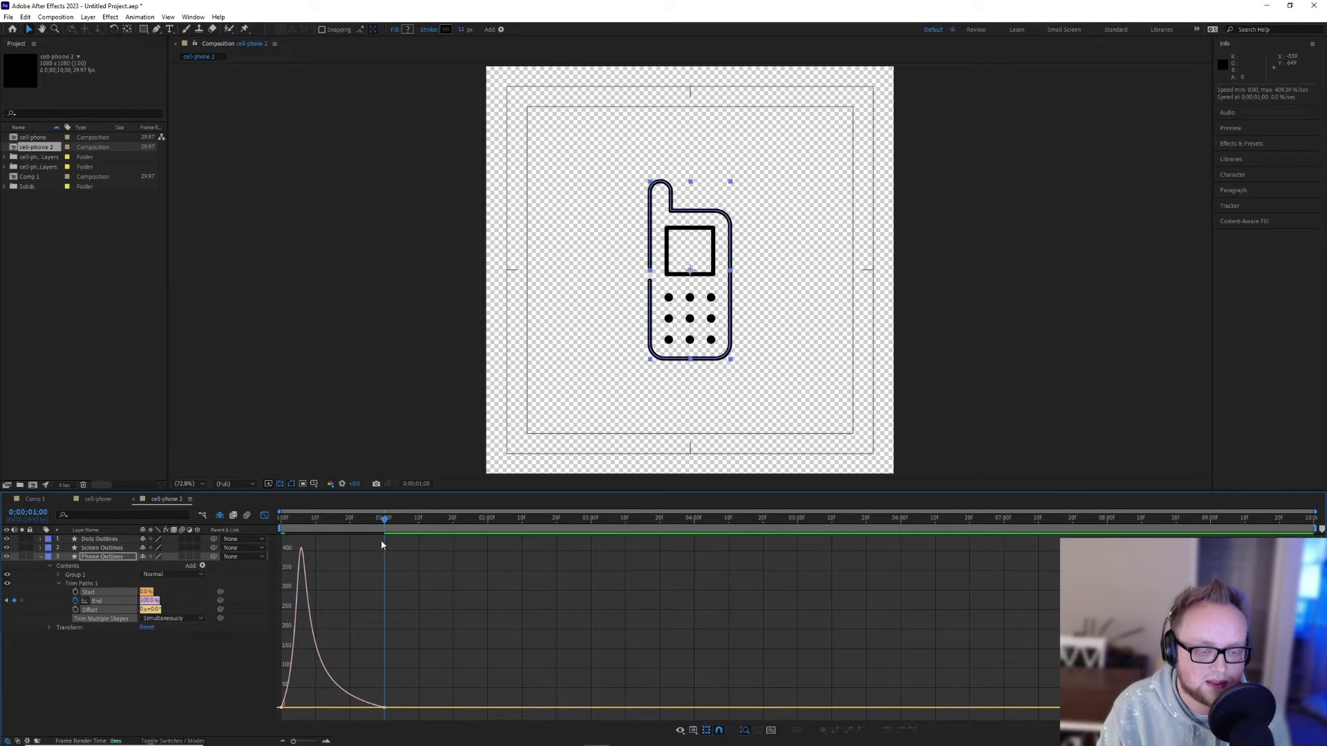
Preview the phone outline's draw-on animation and return from the speed graph to the keyframe view
drag(383, 521, 331, 525)
key(space)
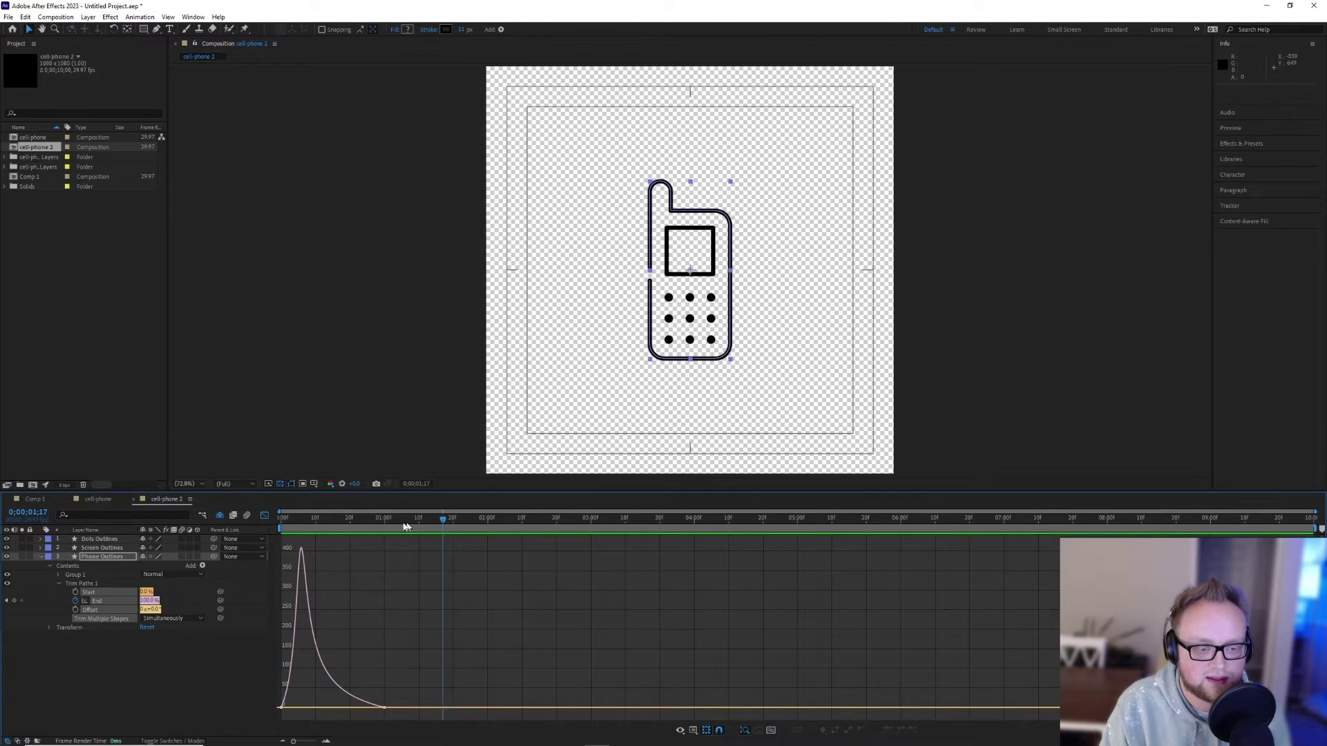
click(265, 516)
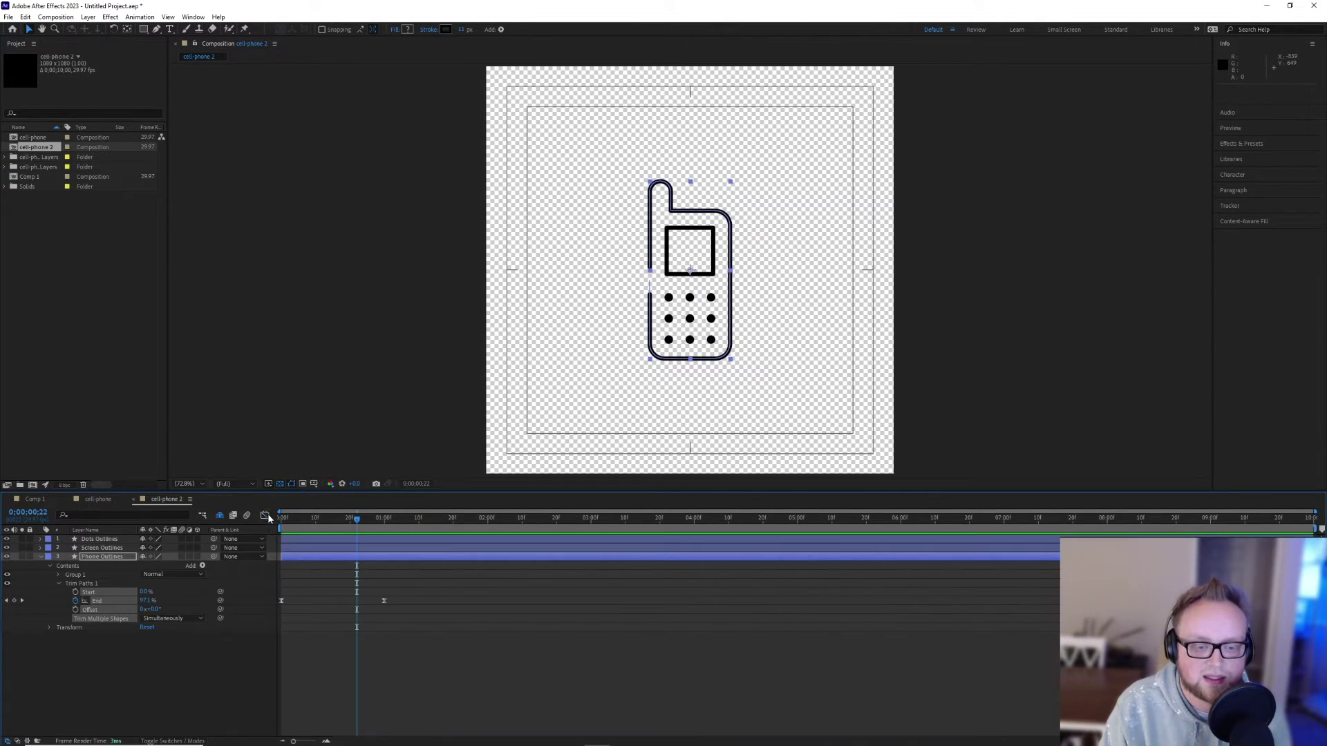
Add Trim Paths to the Screen Outlines layer and reduce its End value to 63% to show where the stroke starts
key(ctrl+Up)
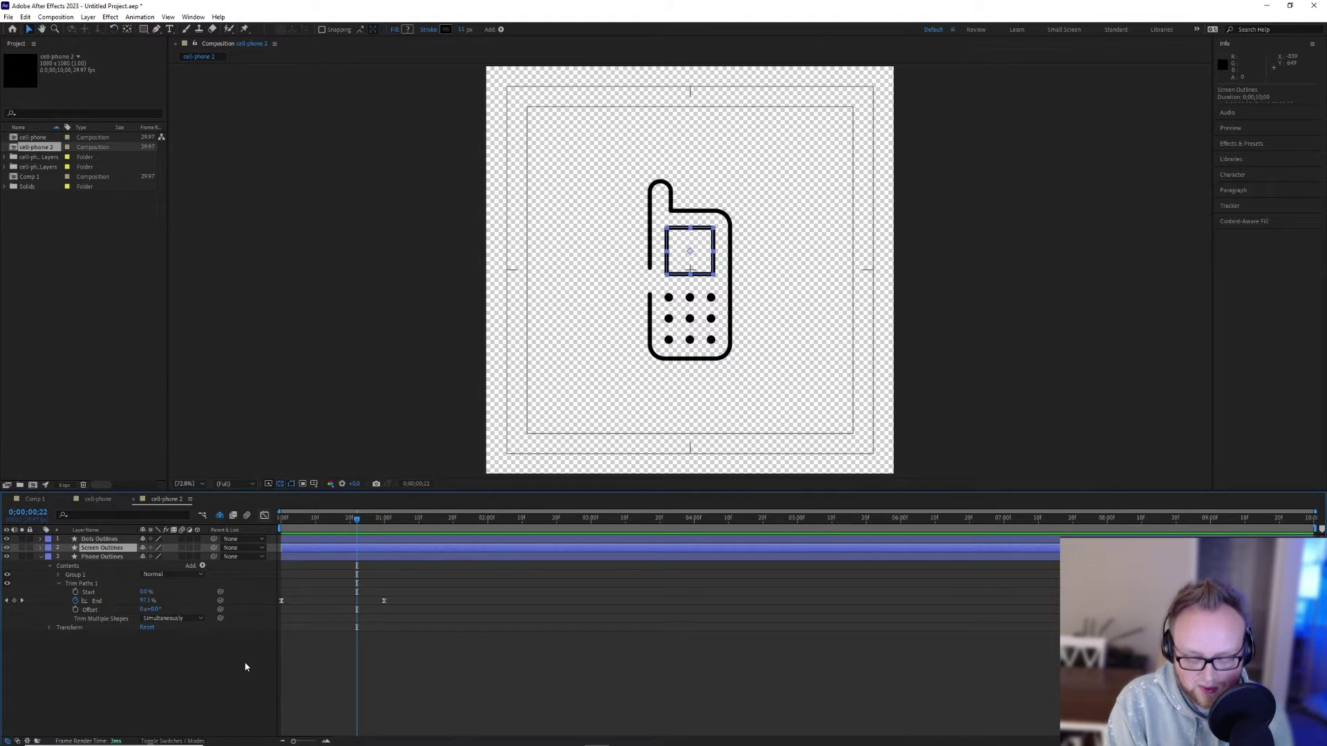
click(40, 547)
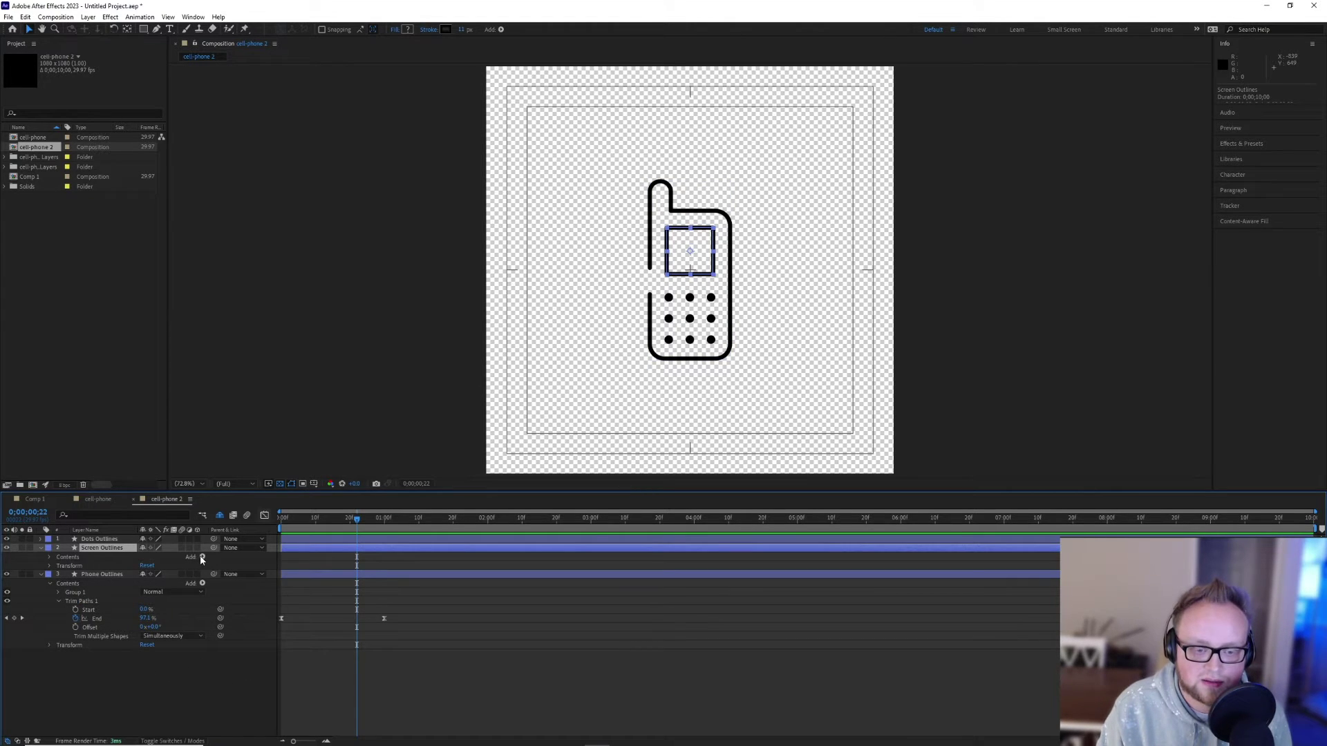
click(202, 557)
click(232, 500)
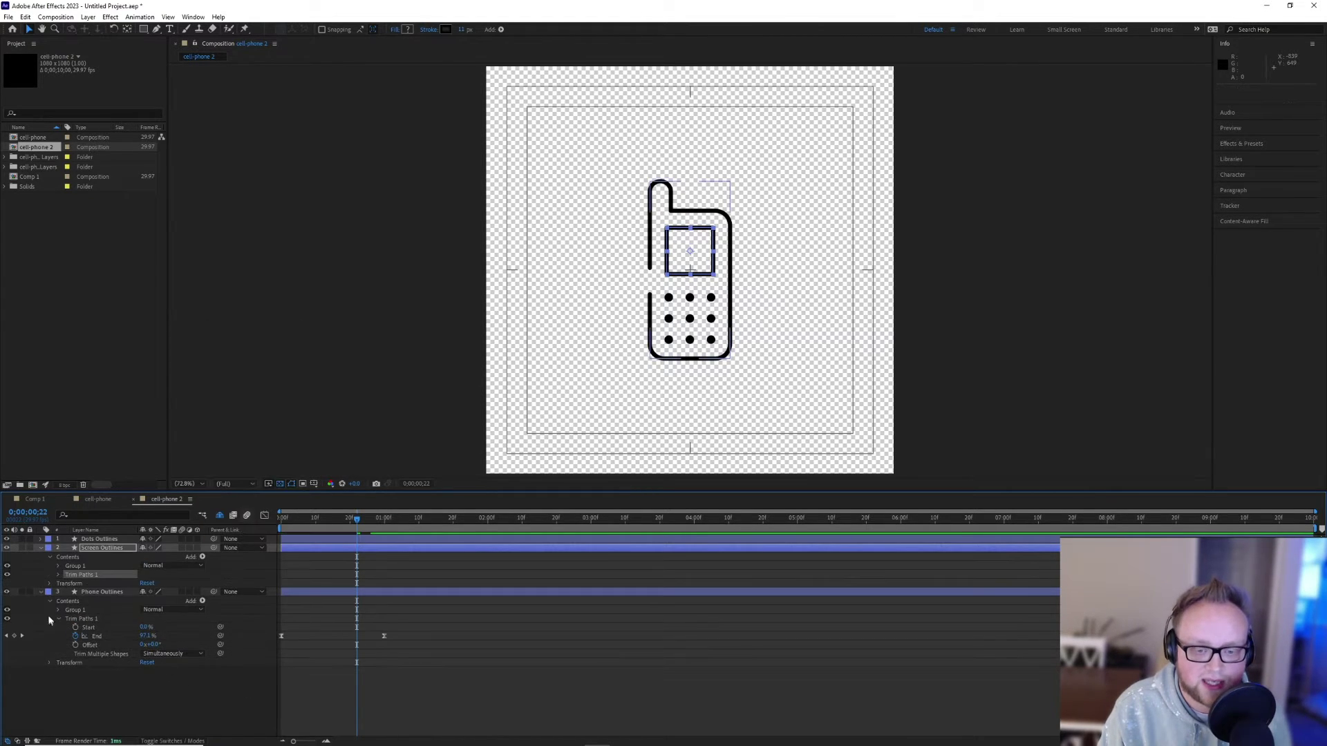
click(59, 575)
drag(149, 593, 135, 598)
Set the Trim Paths Offset of Screen Outlines to 180° so the square draws from its upper-left corner
scroll(635, 333, up, 2)
drag(667, 267, 661, 332)
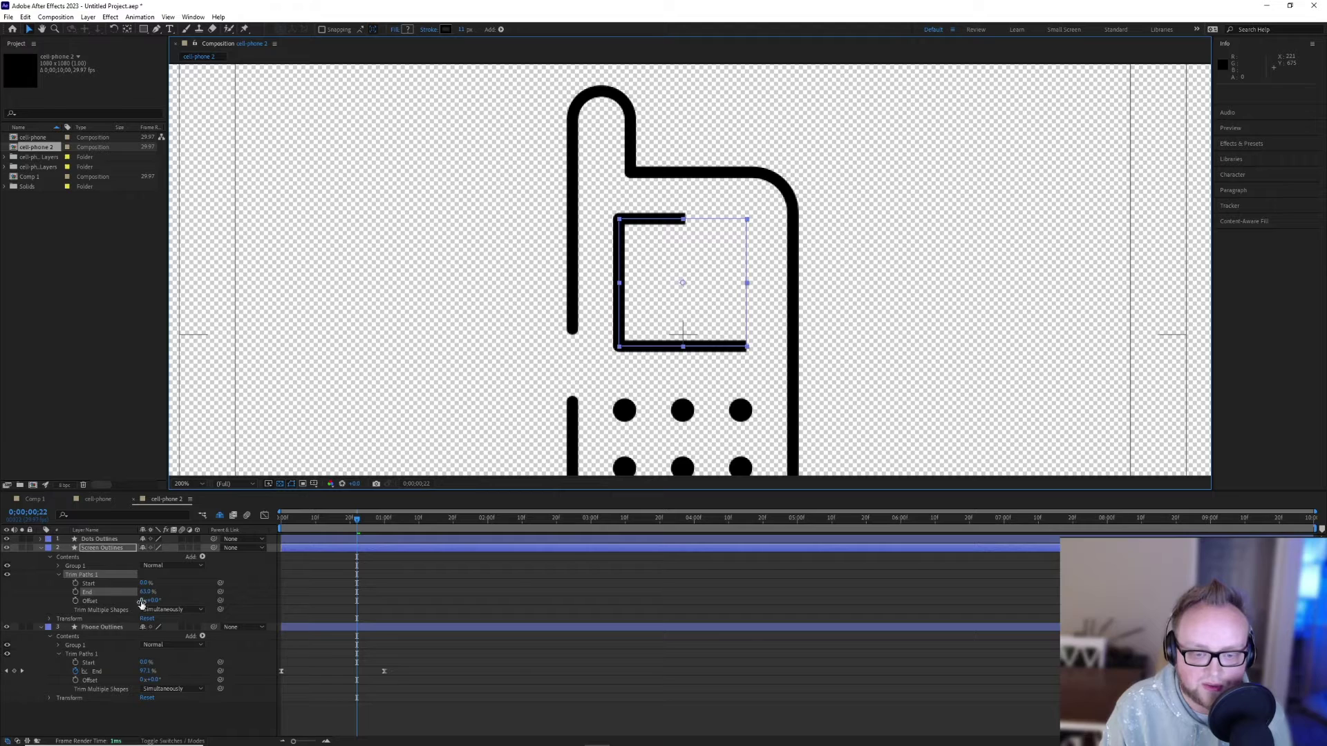
drag(149, 601, 240, 597)
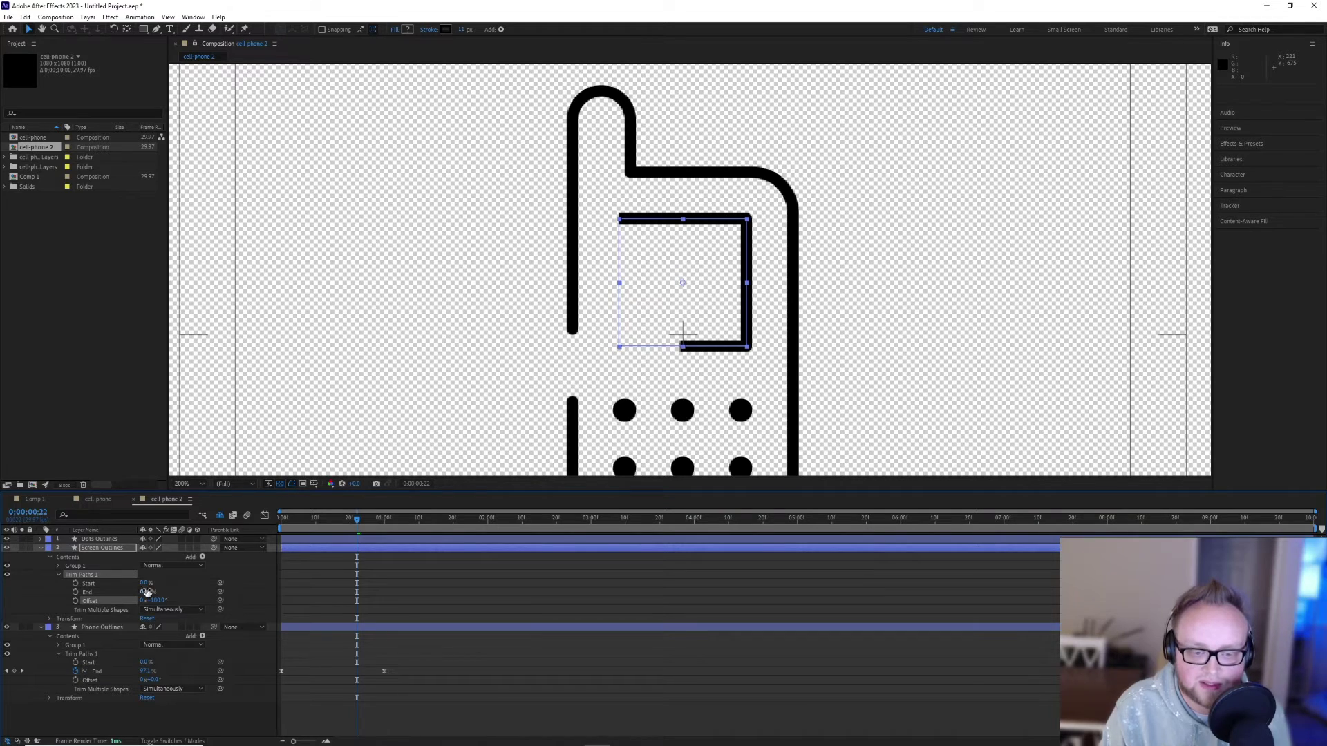
Keyframe the Trim Paths End of Screen Outlines at 0% at frame 20 and 100% at 1 second 20 frames
click(146, 592)
text(63)
click(159, 596)
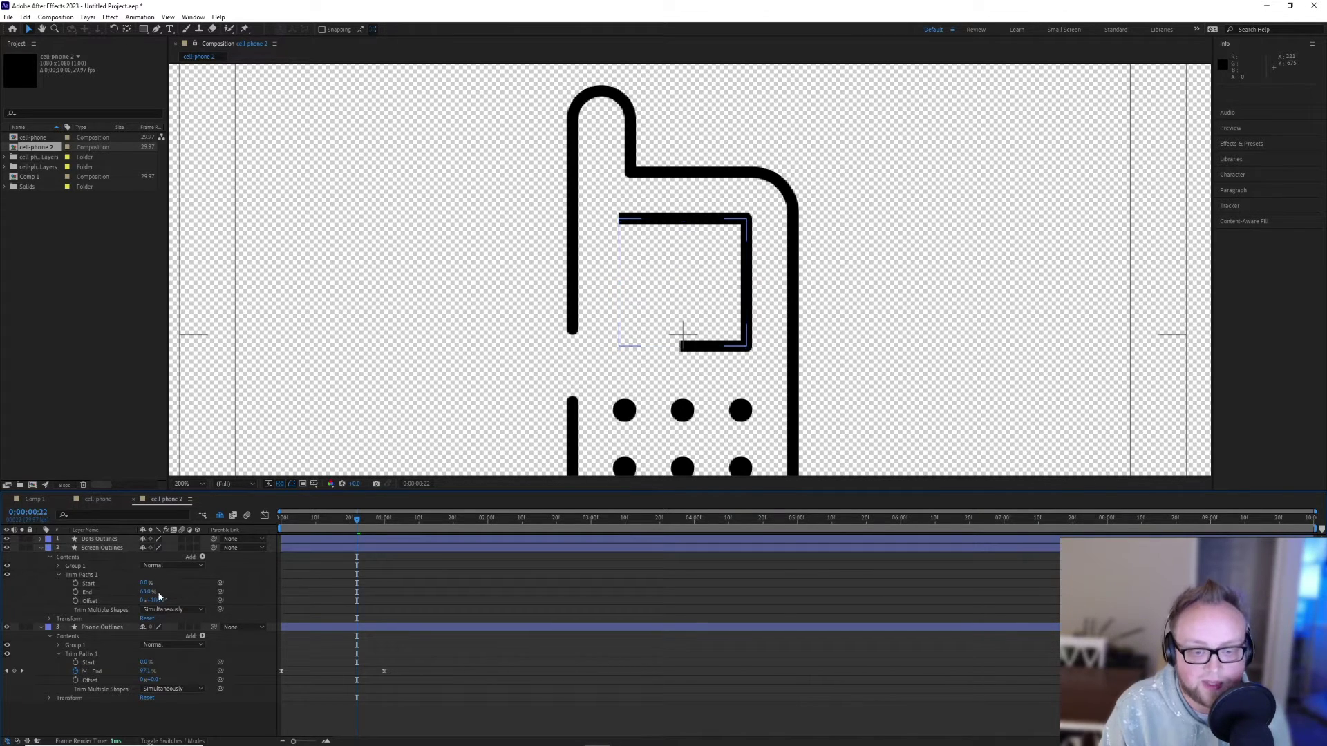
drag(149, 592, 120, 595)
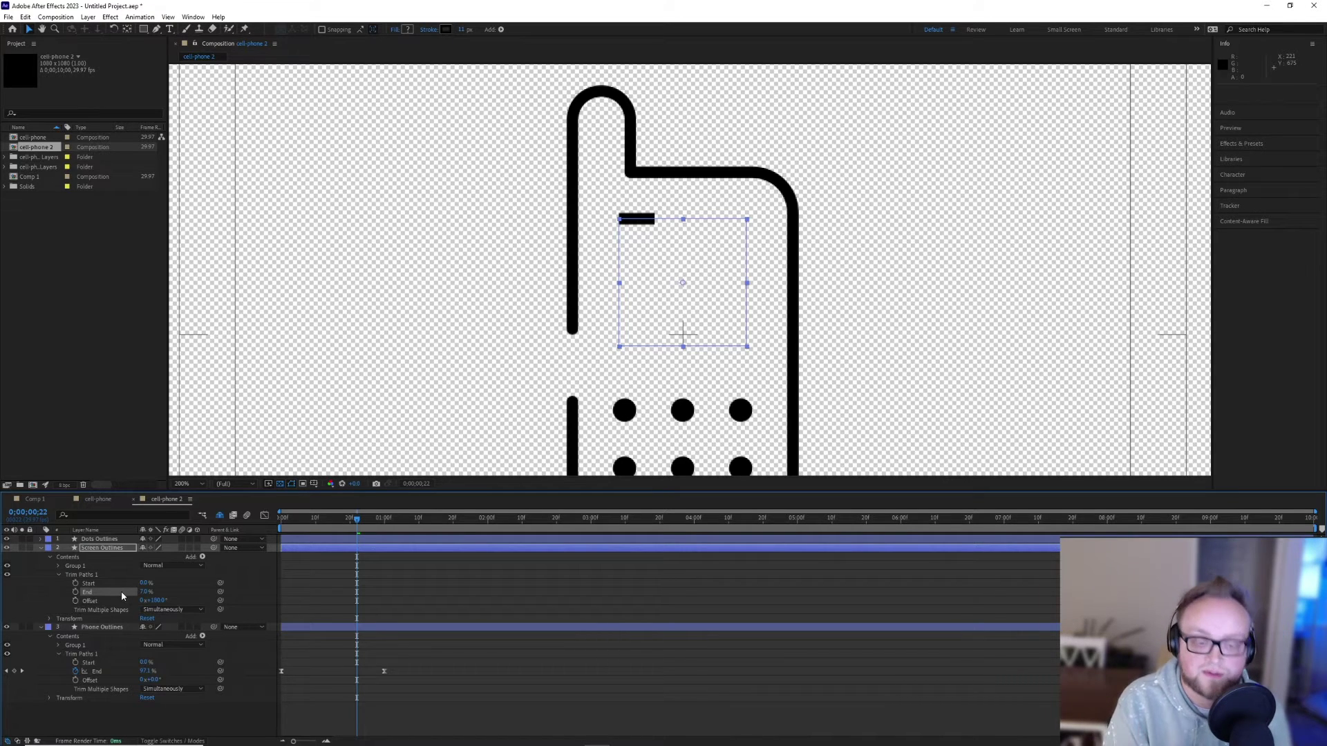
drag(136, 591, 123, 594)
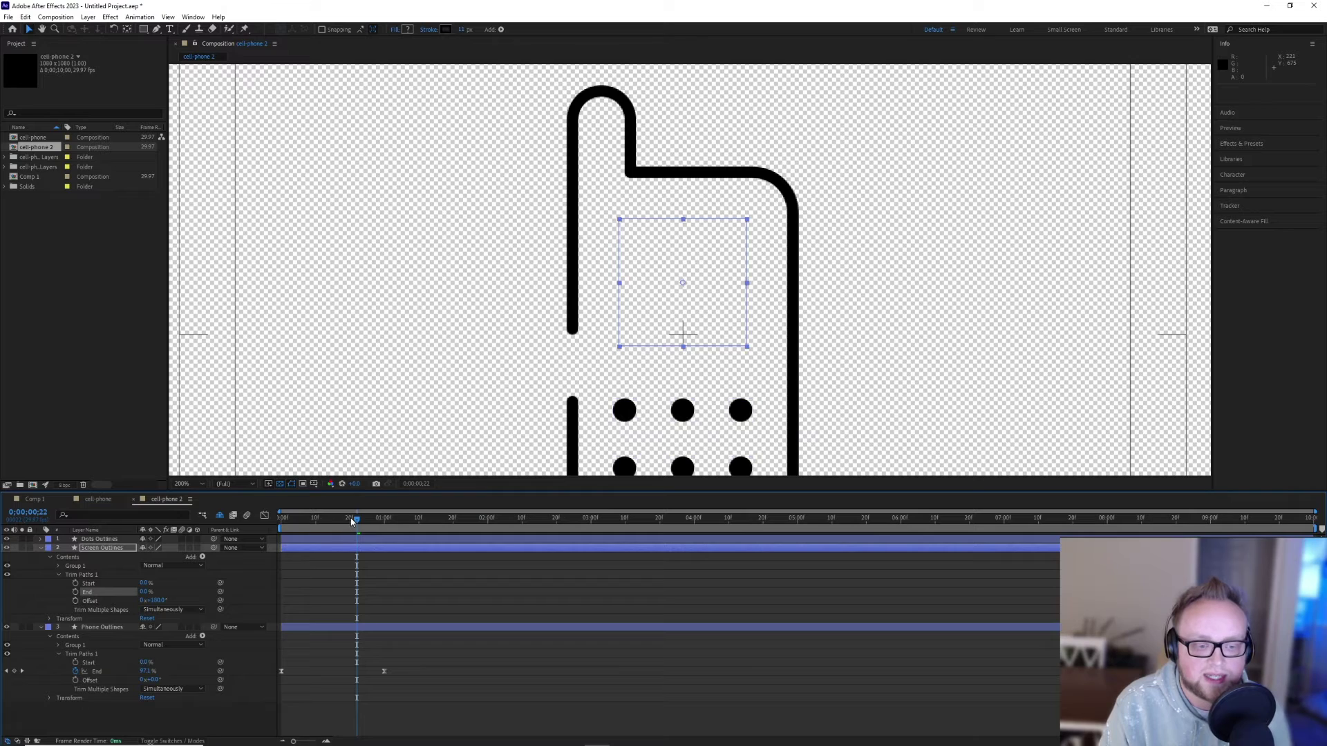
drag(353, 521, 452, 519)
click(76, 592)
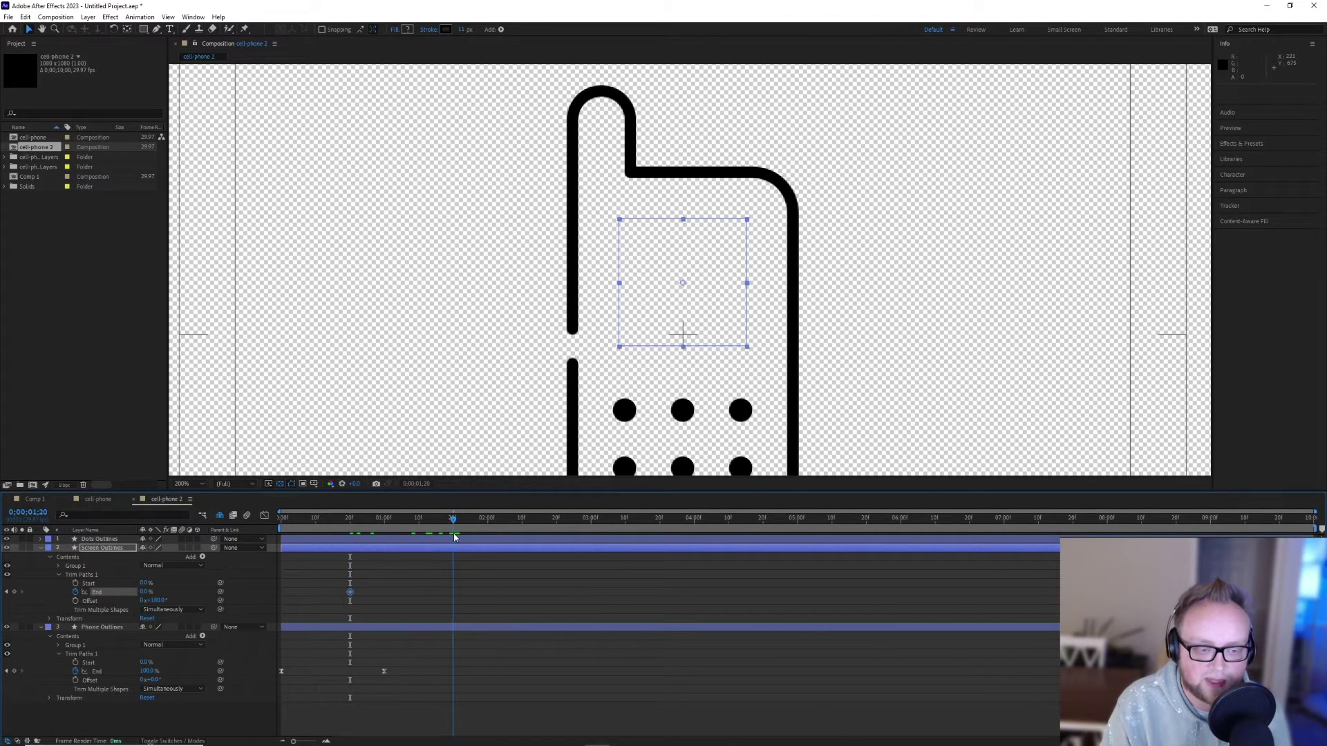
drag(142, 594, 429, 625)
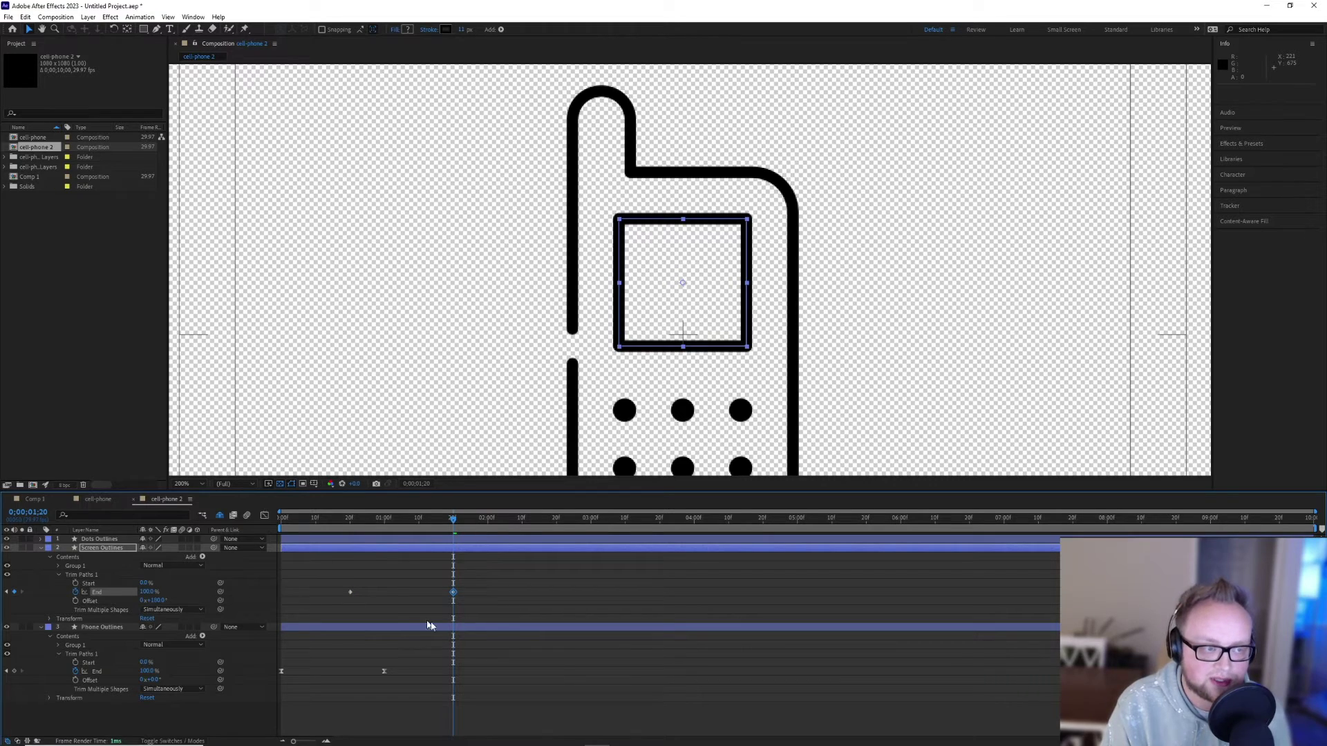
Apply Easy Ease to both End keyframes of the screen outline's Trim Paths
drag(491, 585, 367, 605)
right_click(351, 592)
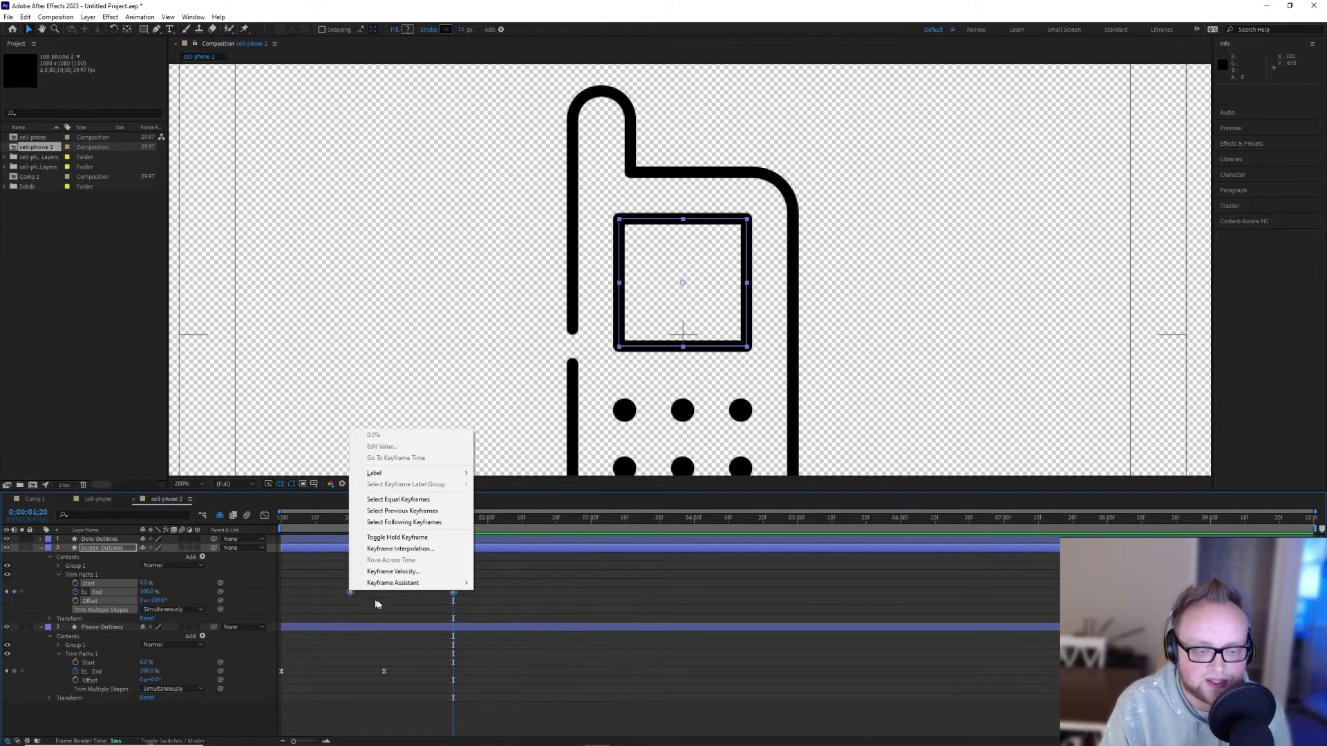
mouse_move(449, 583)
click(501, 617)
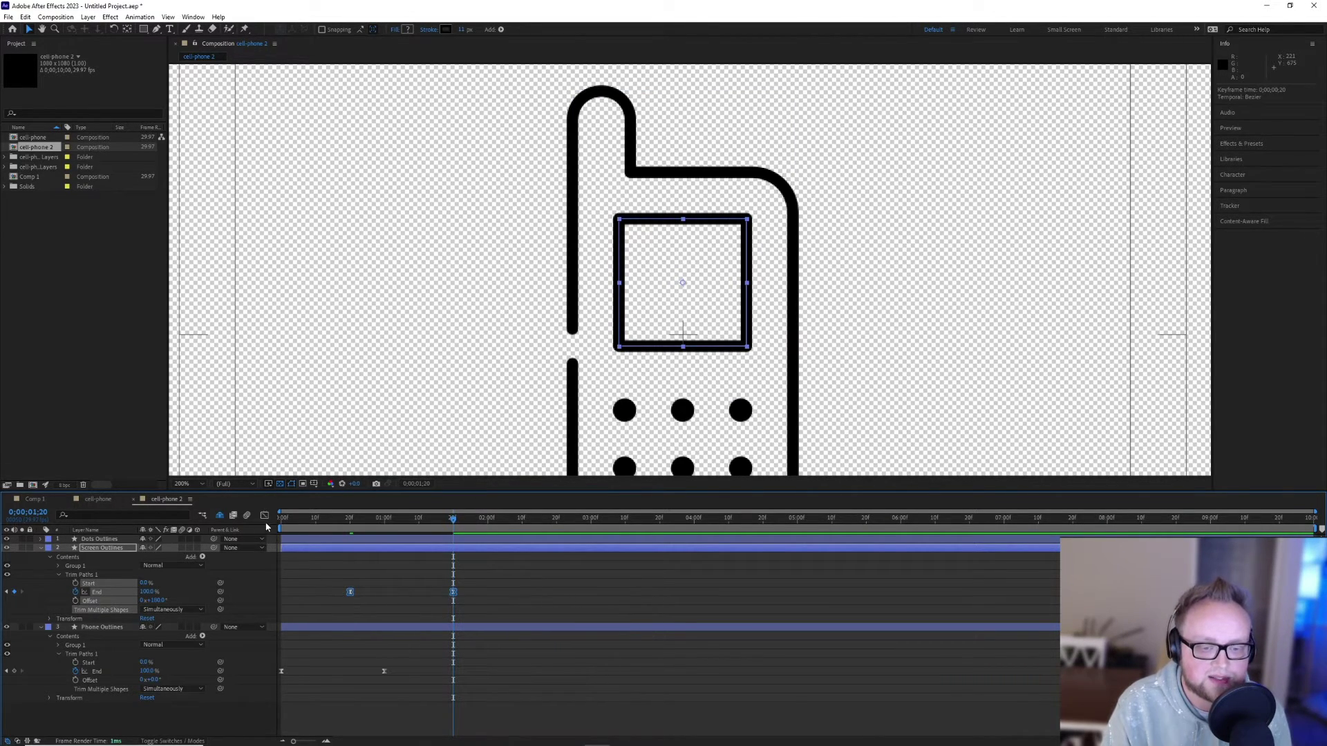
Extend the screen outline's last End keyframe ease handle towards the start in the speed graph, then preview the motion and close the graph
click(264, 515)
drag(477, 666, 401, 707)
key(space)
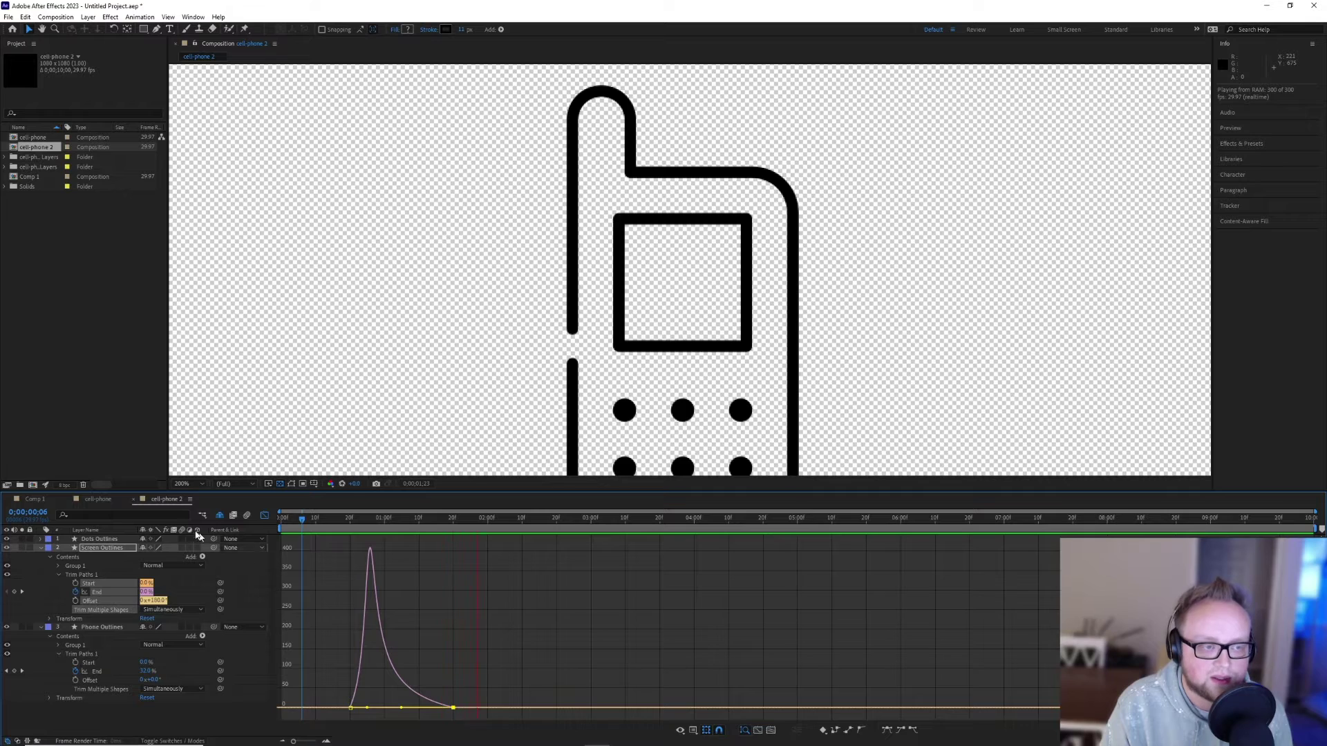
key(space)
click(263, 516)
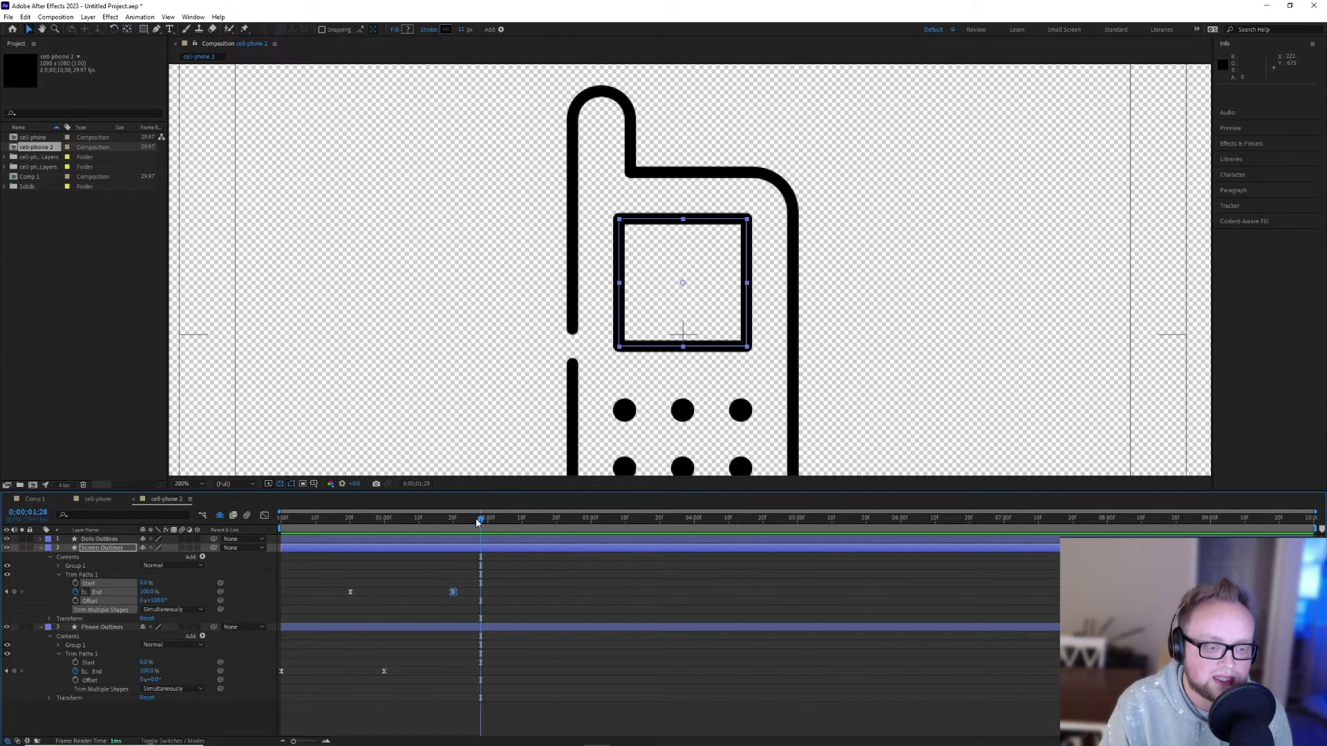
Check the screen outline's partially drawn line ends and set the Line Cap of its stroke to Round Cap
drag(475, 517, 395, 518)
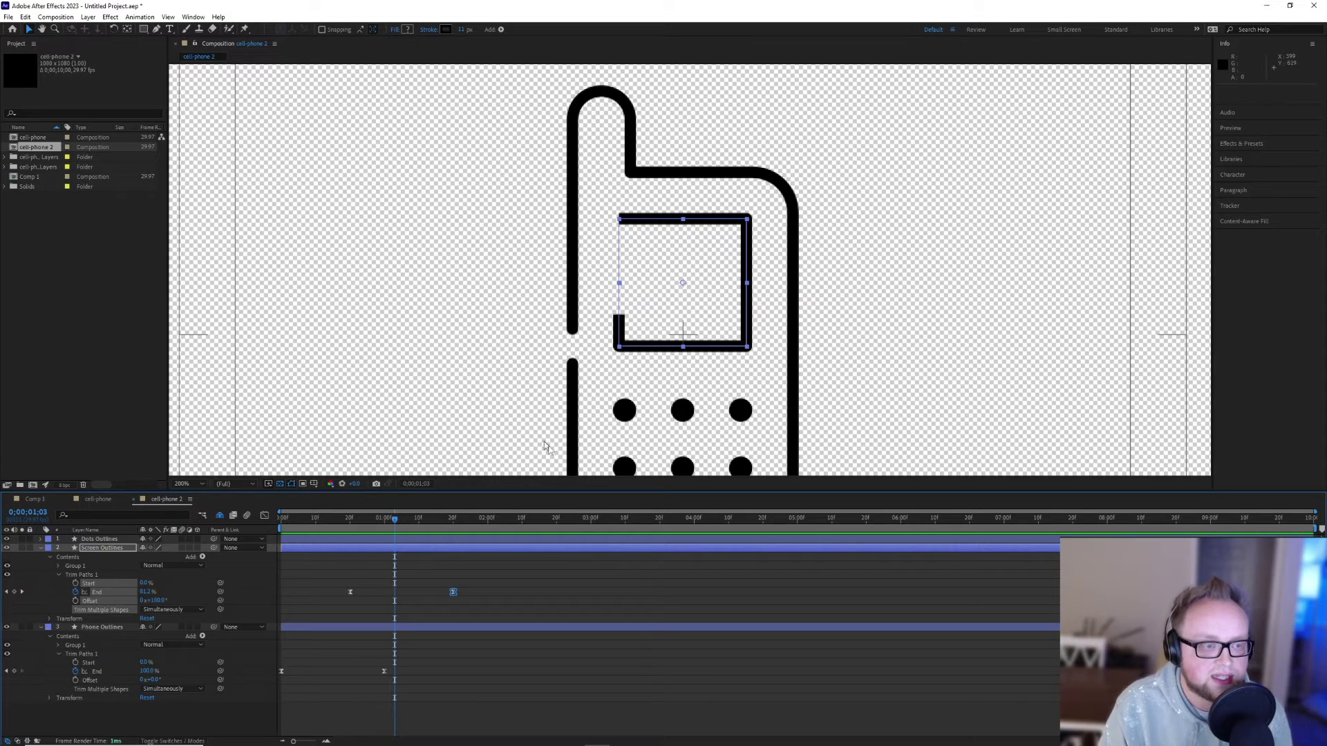
scroll(625, 344, up, 3)
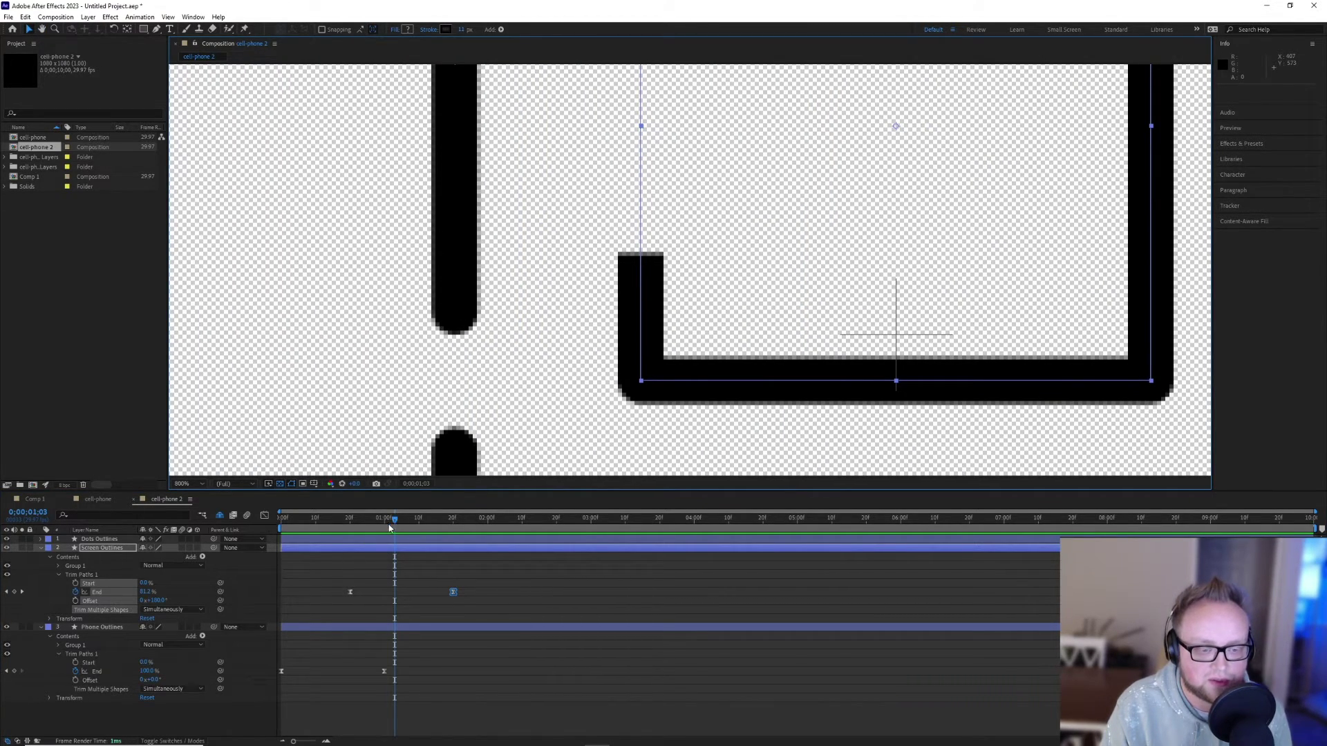
drag(389, 528, 350, 528)
scroll(548, 394, down, 4)
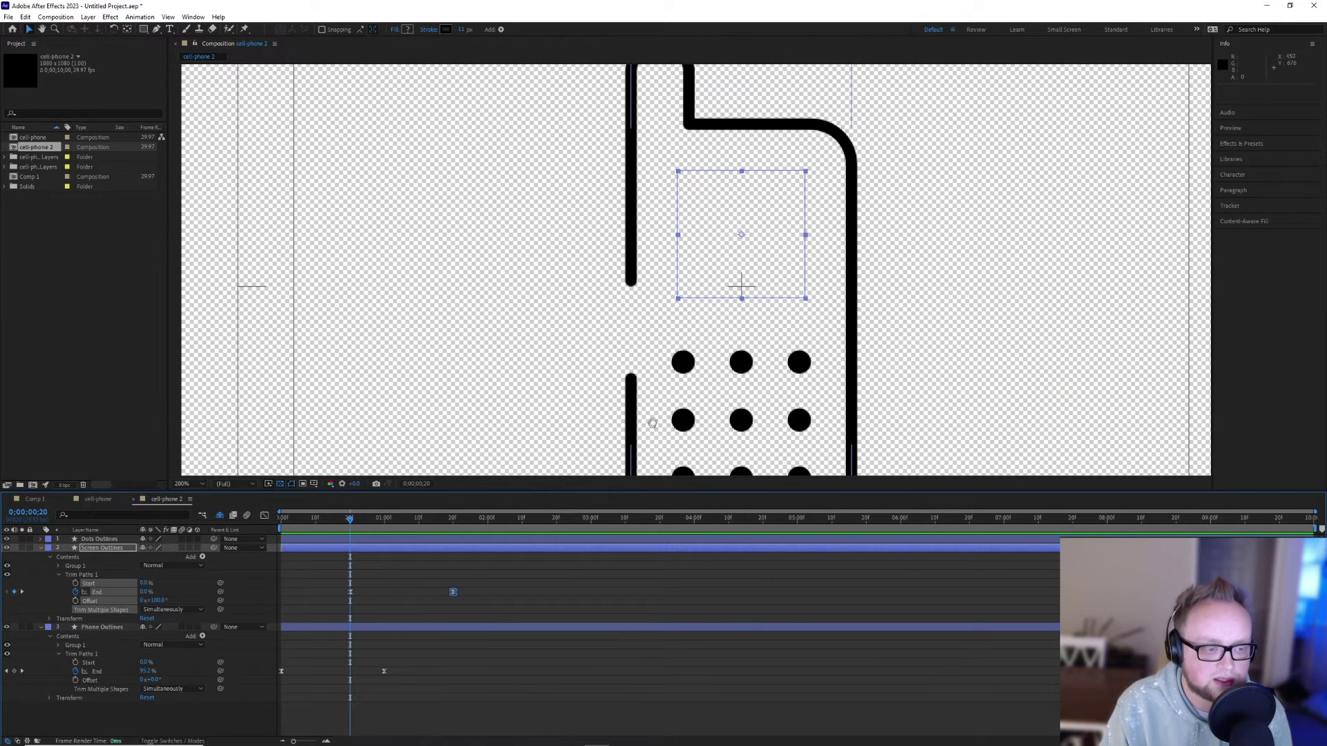
drag(652, 423, 627, 358)
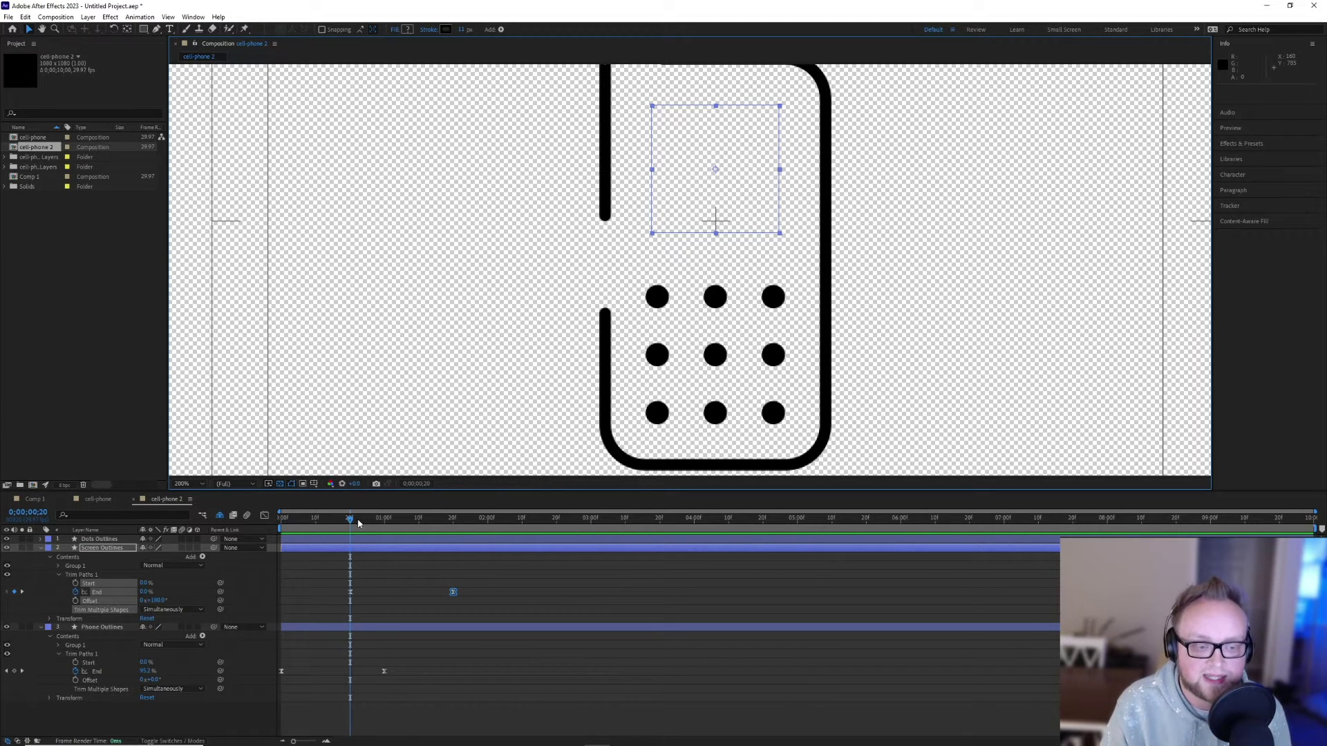
drag(359, 524, 450, 532)
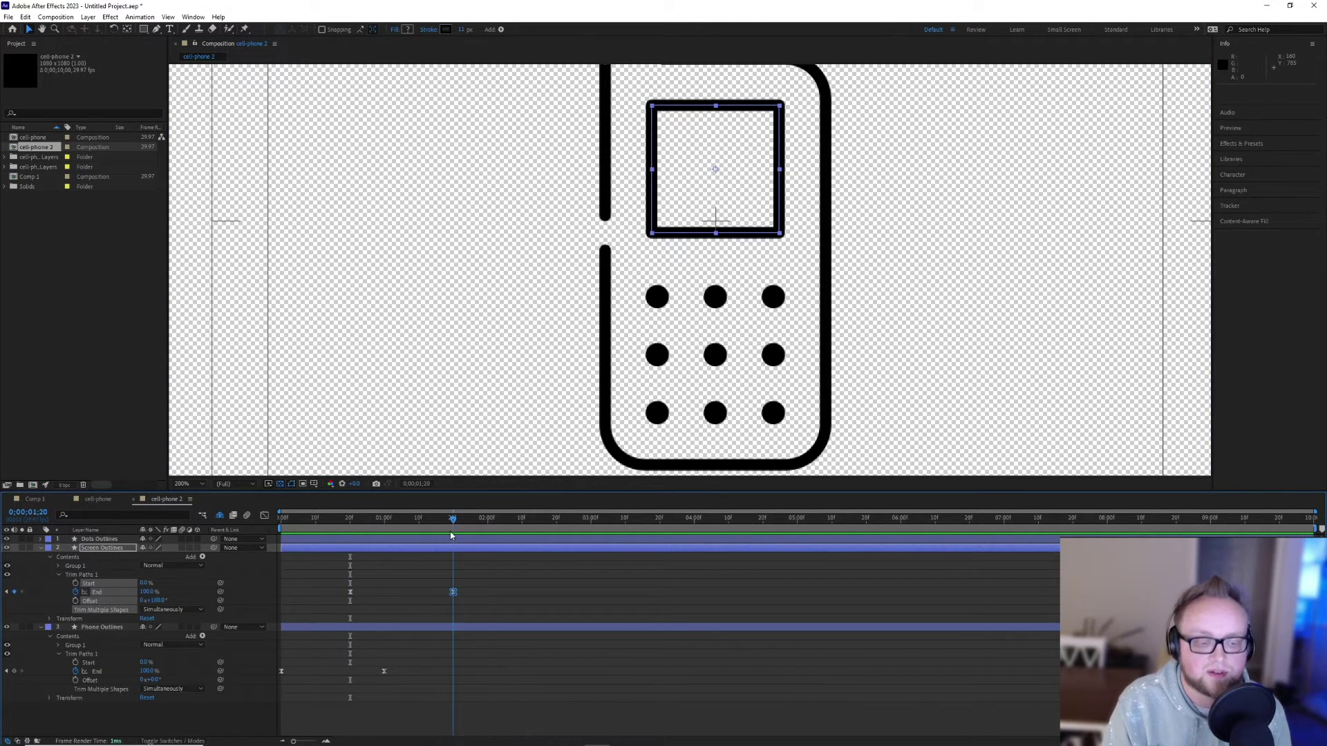
click(58, 566)
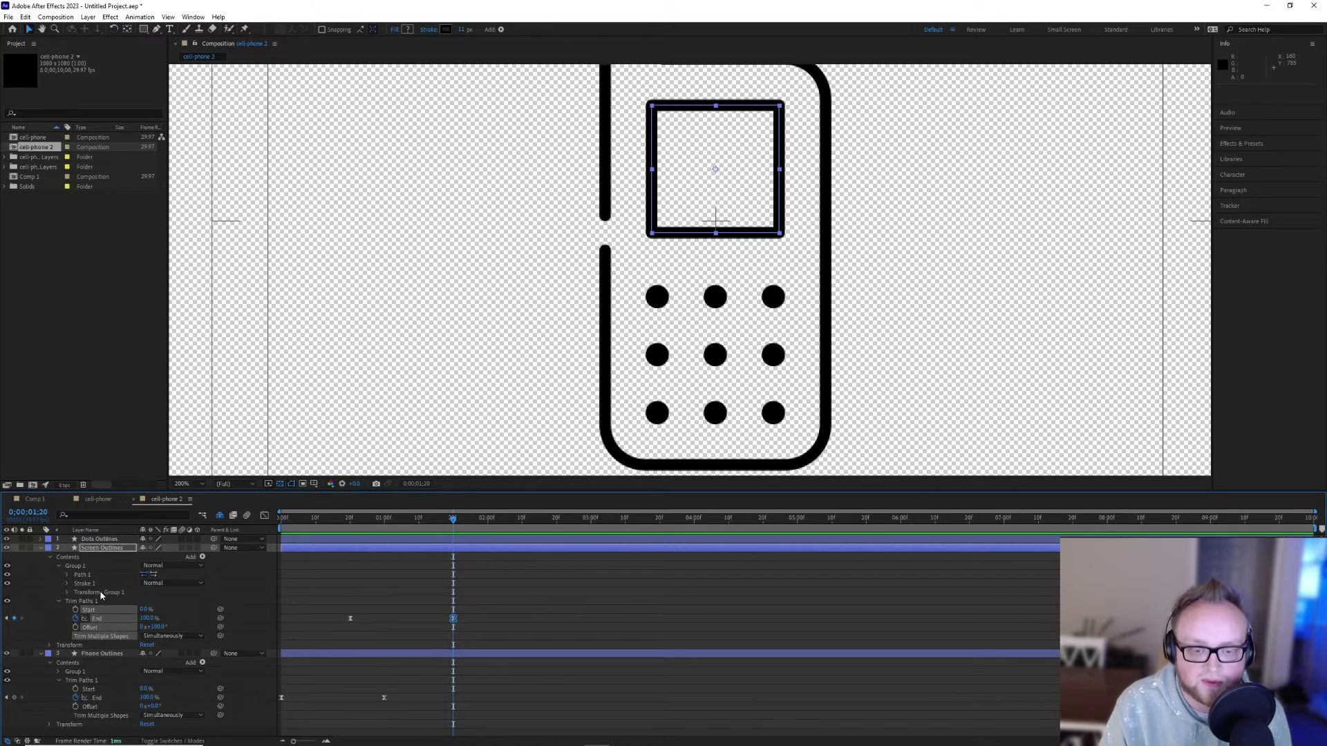
click(67, 584)
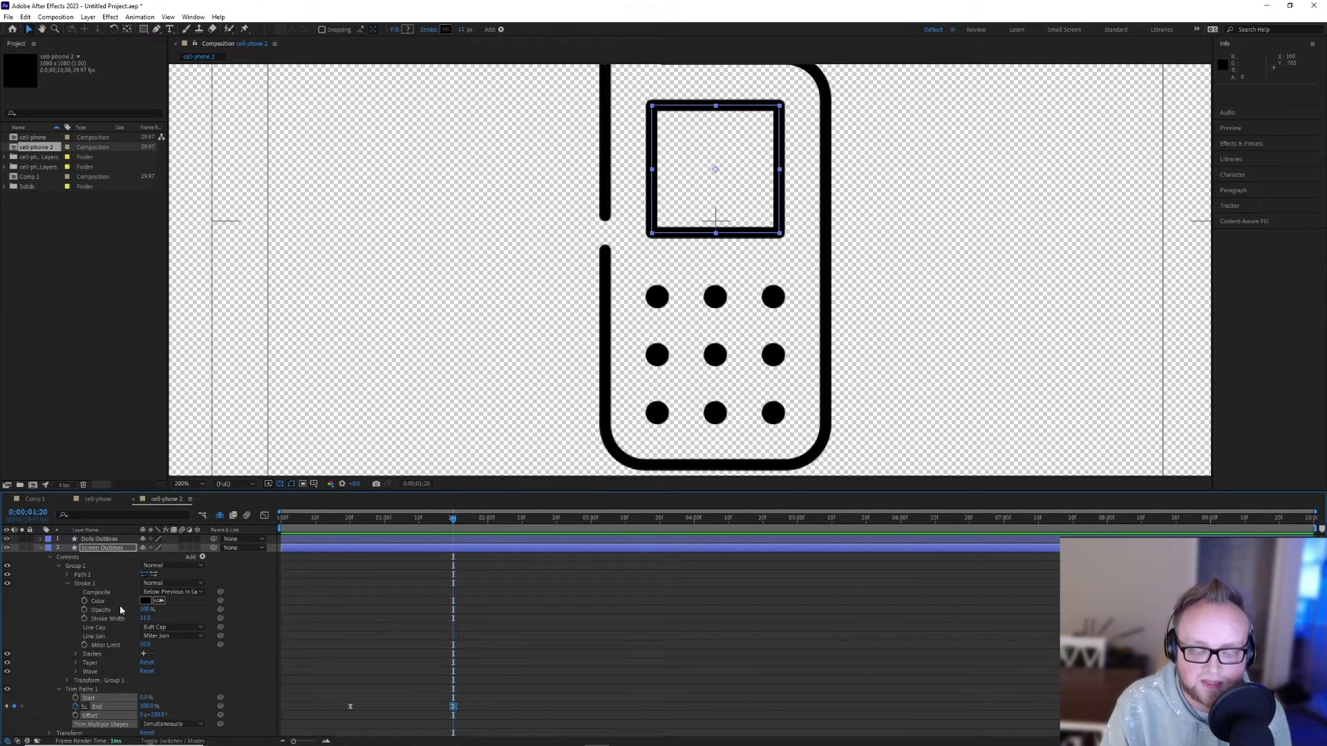
click(171, 631)
click(220, 650)
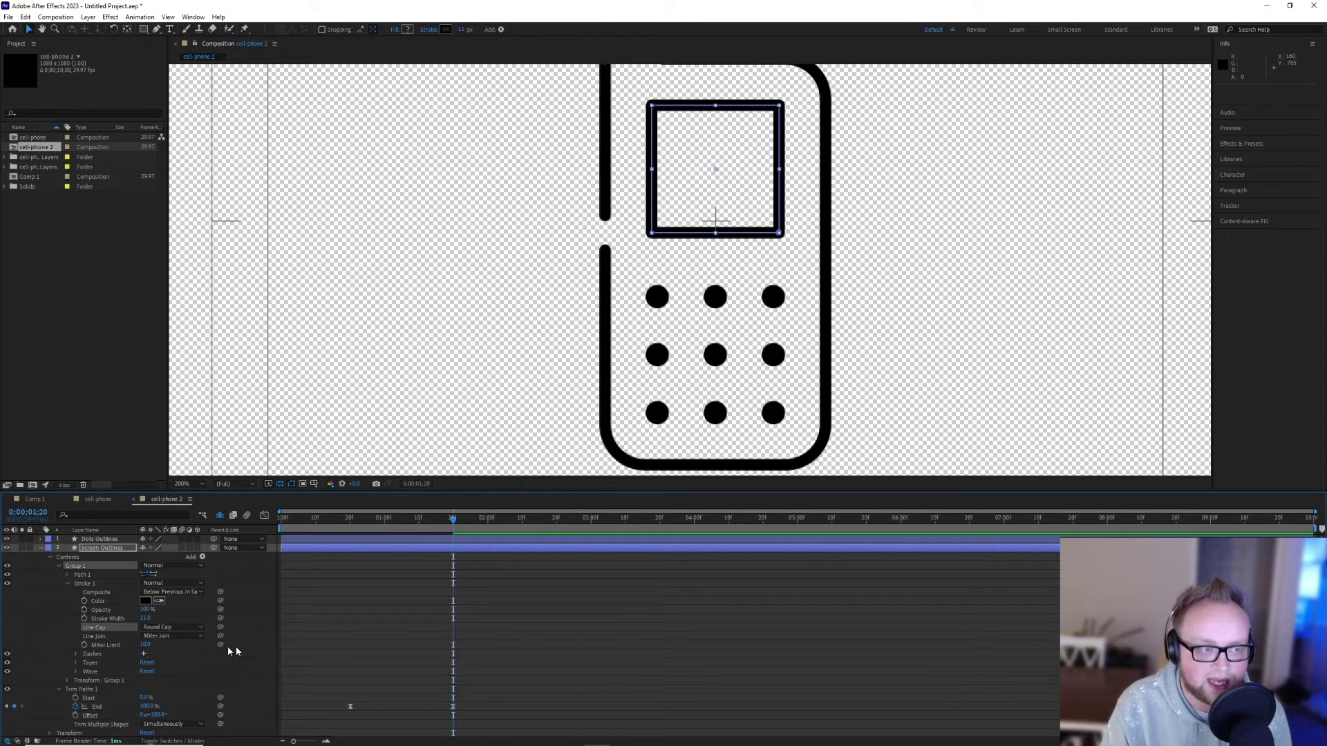
Examine the screen outline's line ends up close and play back the phone and screen draw-on animation
drag(449, 525, 405, 525)
scroll(659, 167, up, 3)
key(space)
mouse_move(607, 69)
mouse_down()
mouse_move(583, 231)
mouse_move(594, 442)
mouse_up()
mouse_move(470, 94)
mouse_down()
mouse_move(494, 218)
mouse_move(499, 414)
mouse_up()
drag(496, 104, 502, 291)
drag(469, 356, 631, 335)
scroll(630, 334, down, 2)
scroll(629, 335, down, 2)
key(ctrl+z)
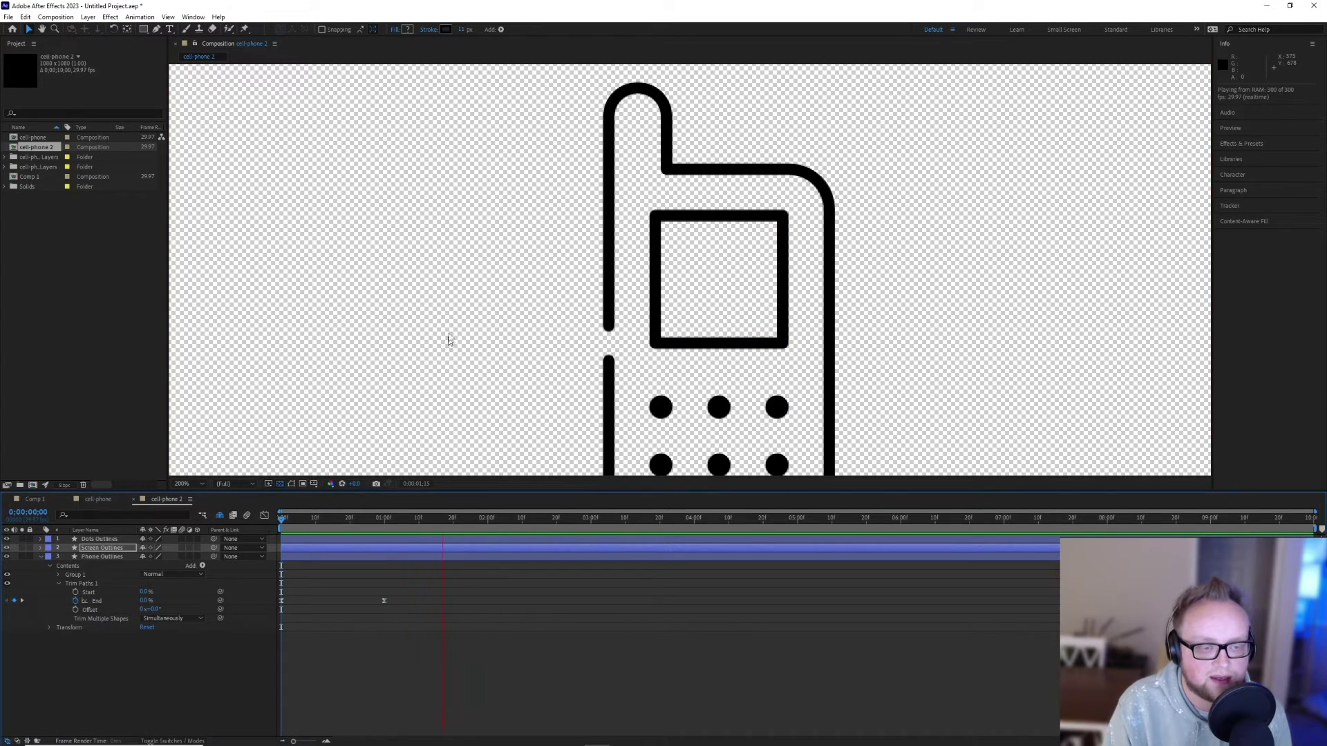
click(556, 367)
drag(553, 412, 503, 269)
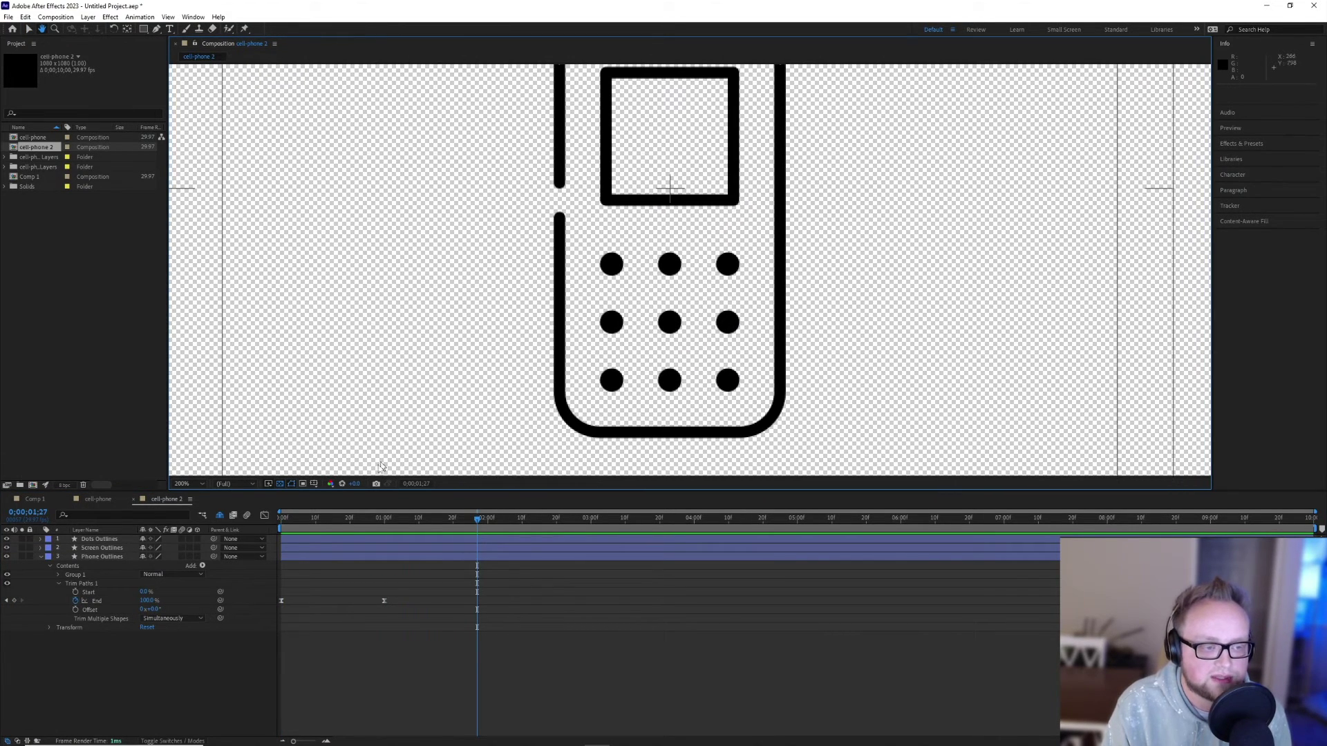
Expand the contents of the Dots Outlines layer and open its Group 1 properties
click(100, 539)
click(40, 539)
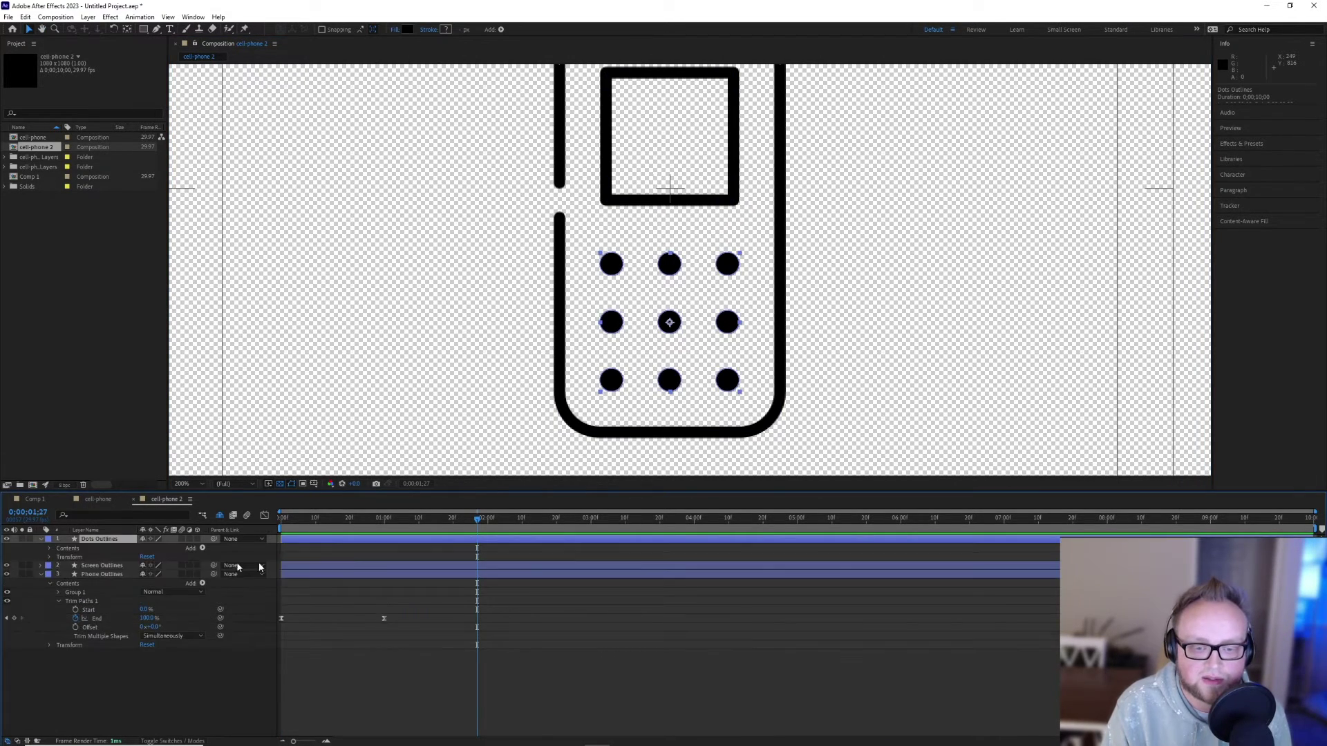
drag(457, 523, 347, 531)
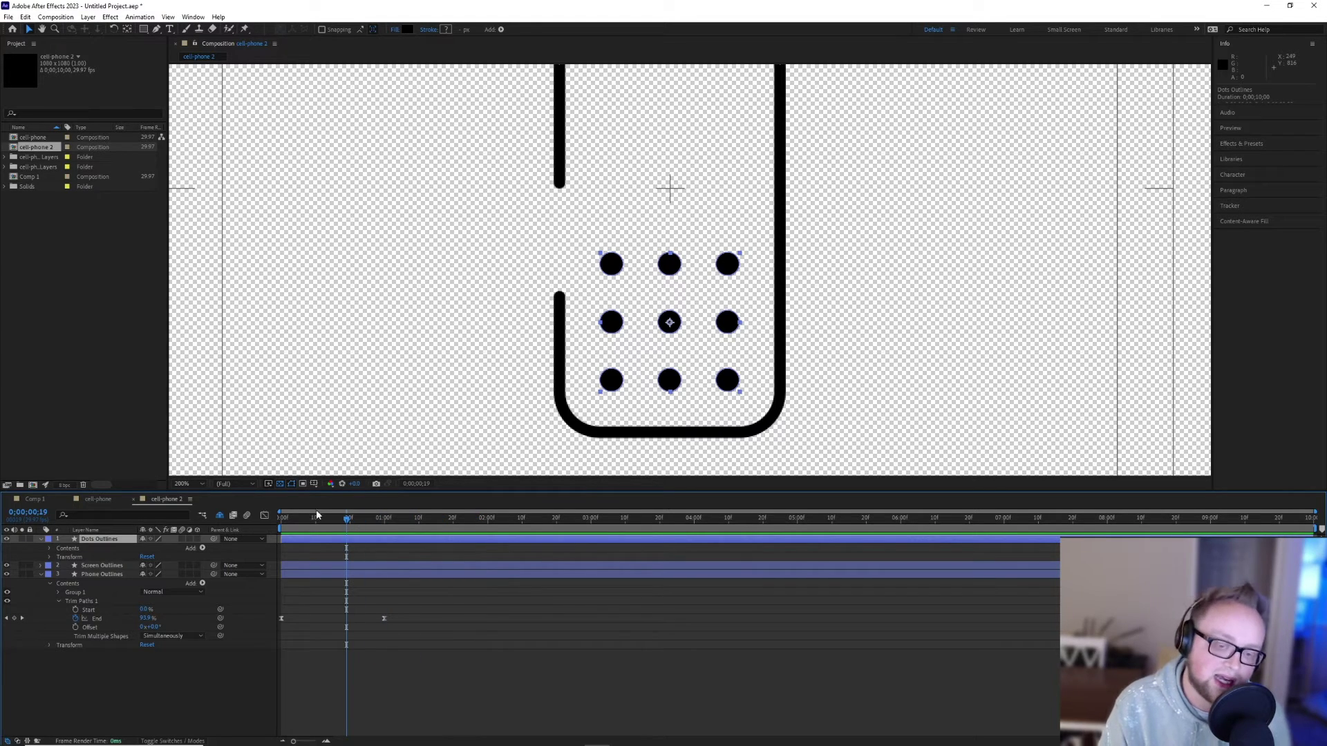
click(48, 550)
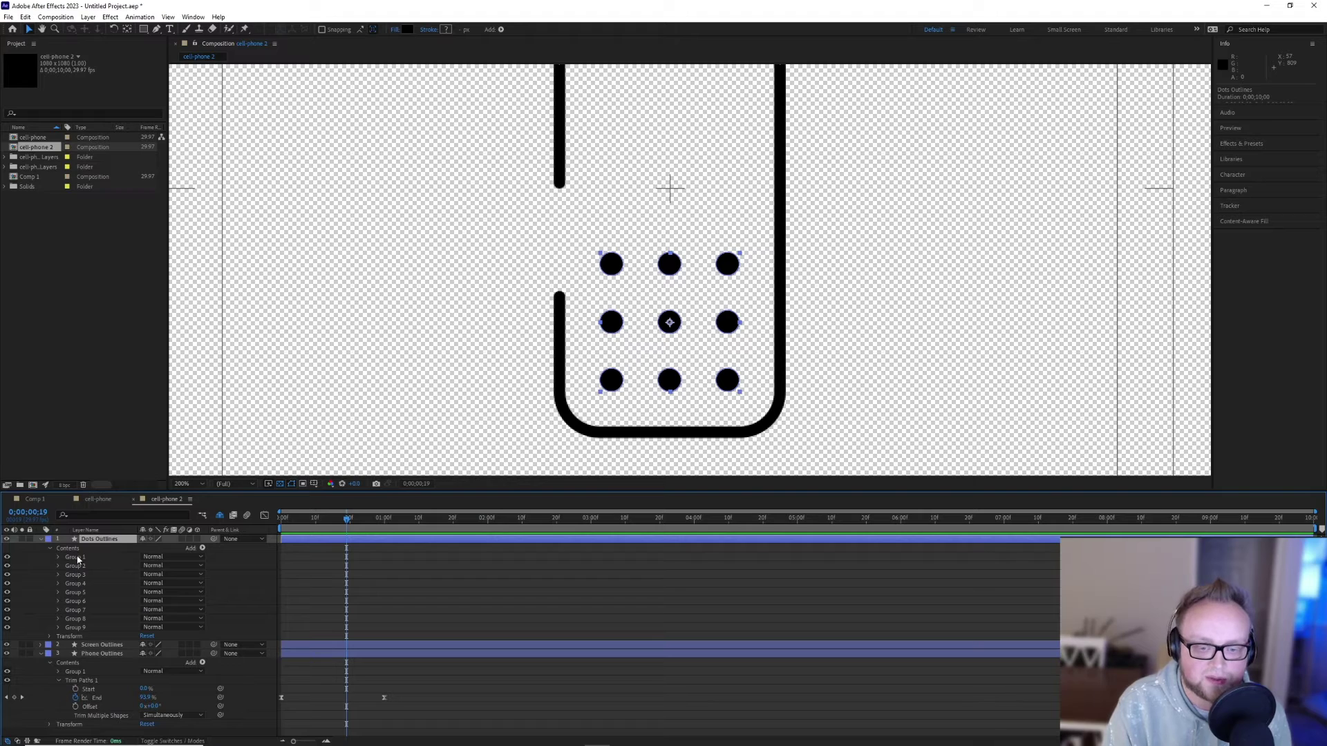
click(76, 557)
click(59, 557)
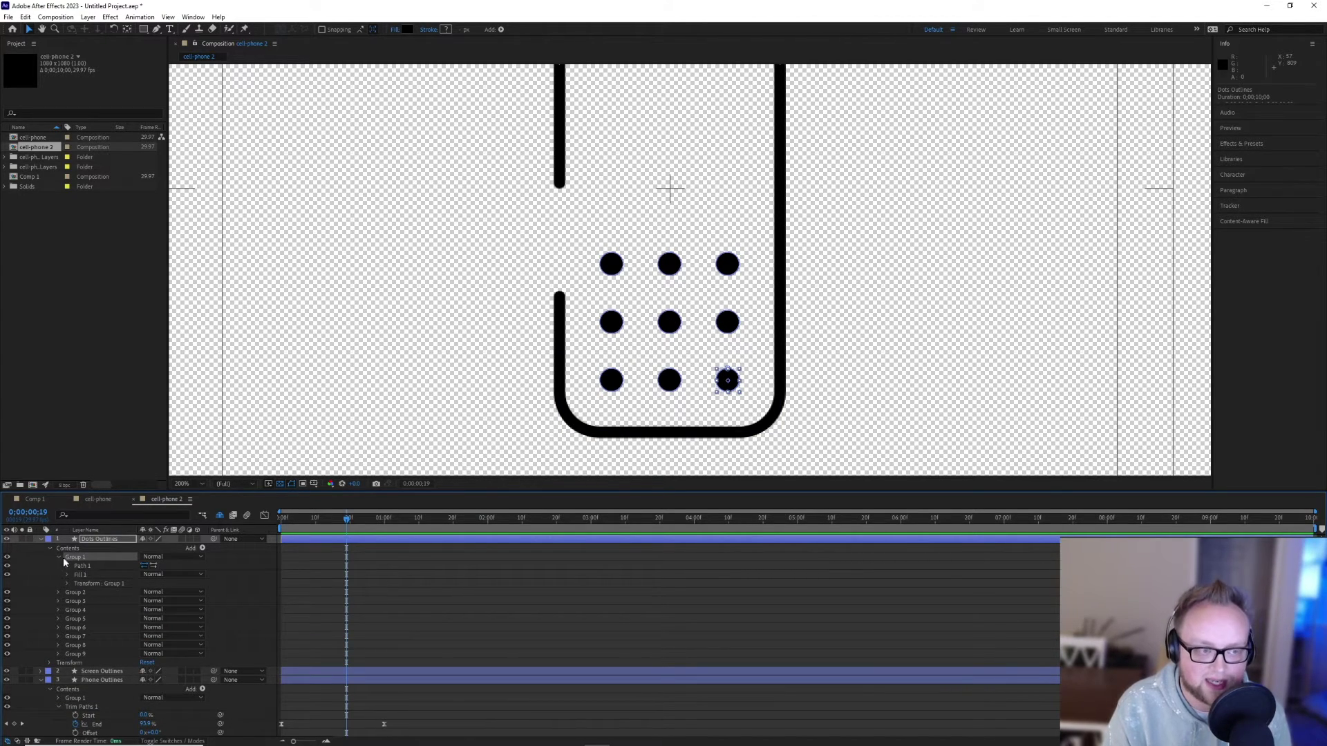
Select Groups 2 to 9 of Dots Outlines one by one to identify their dots, and move the current time back towards the start
click(103, 592)
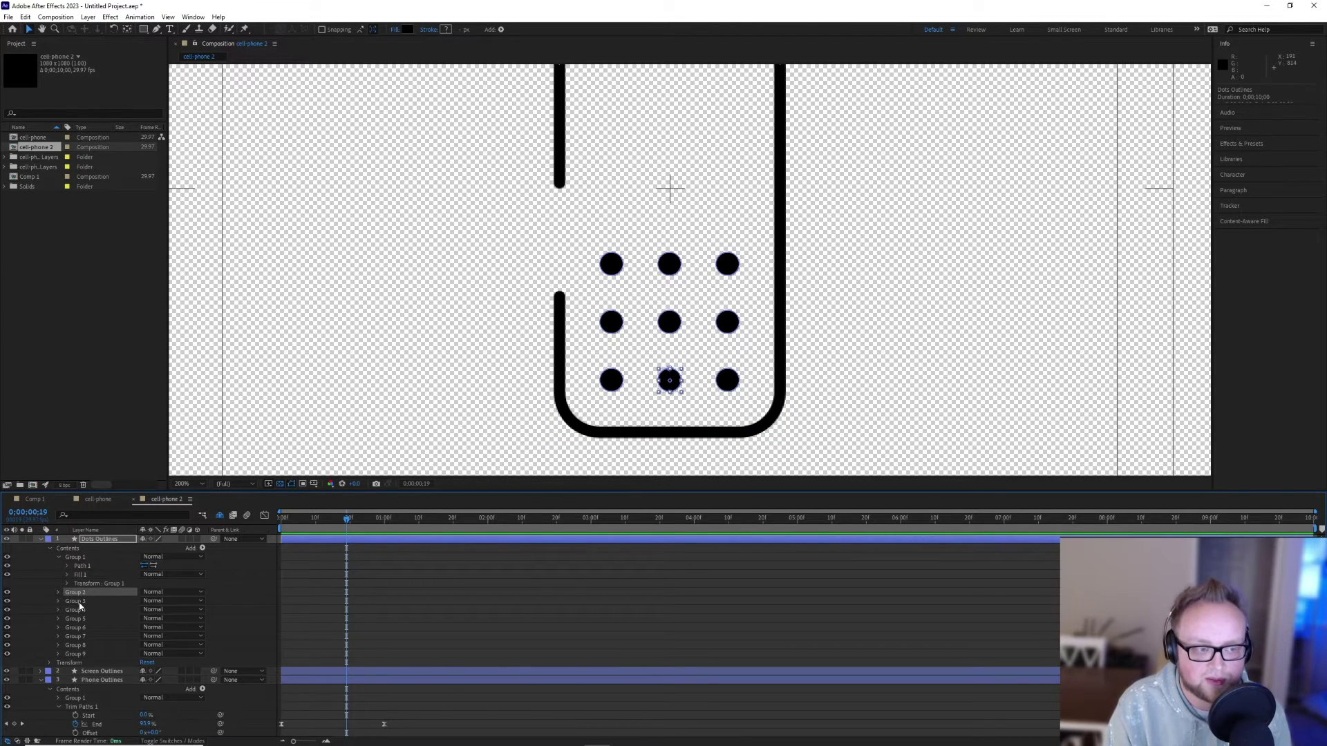
click(79, 603)
click(76, 611)
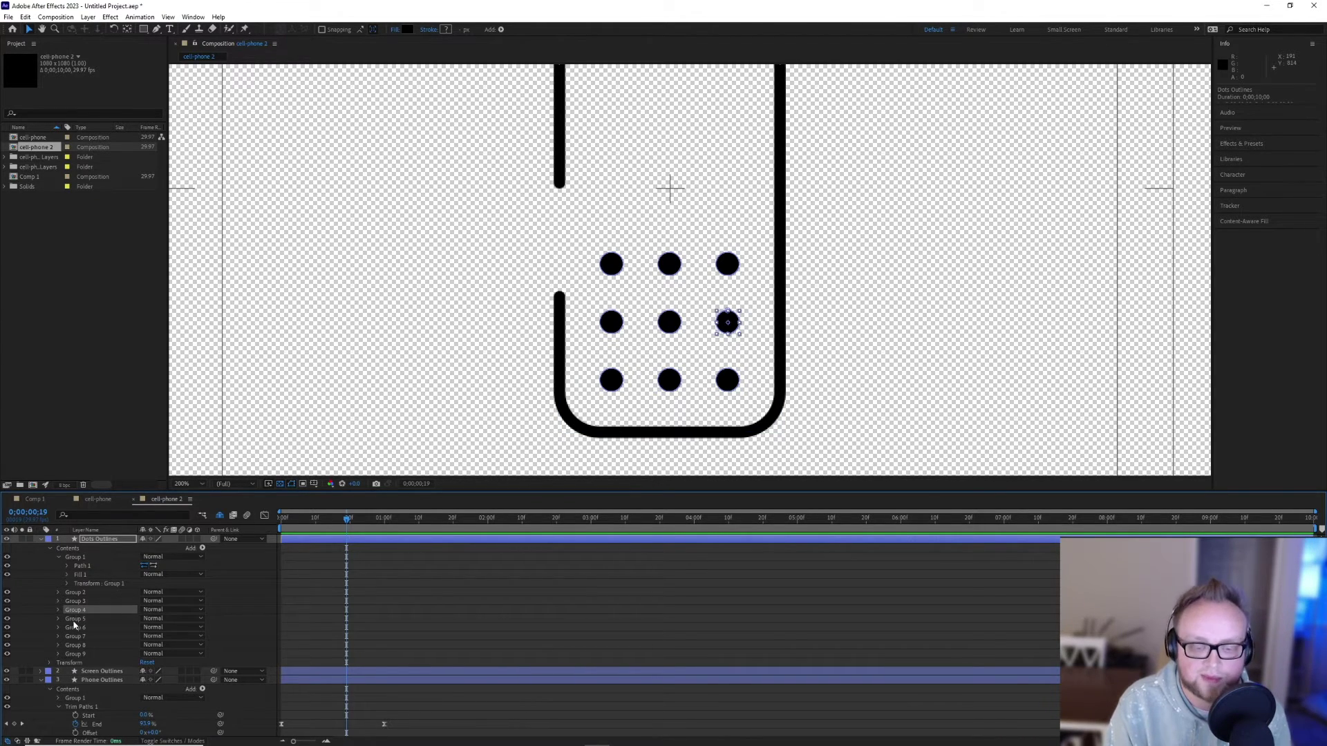
click(75, 619)
click(75, 627)
click(76, 637)
click(77, 645)
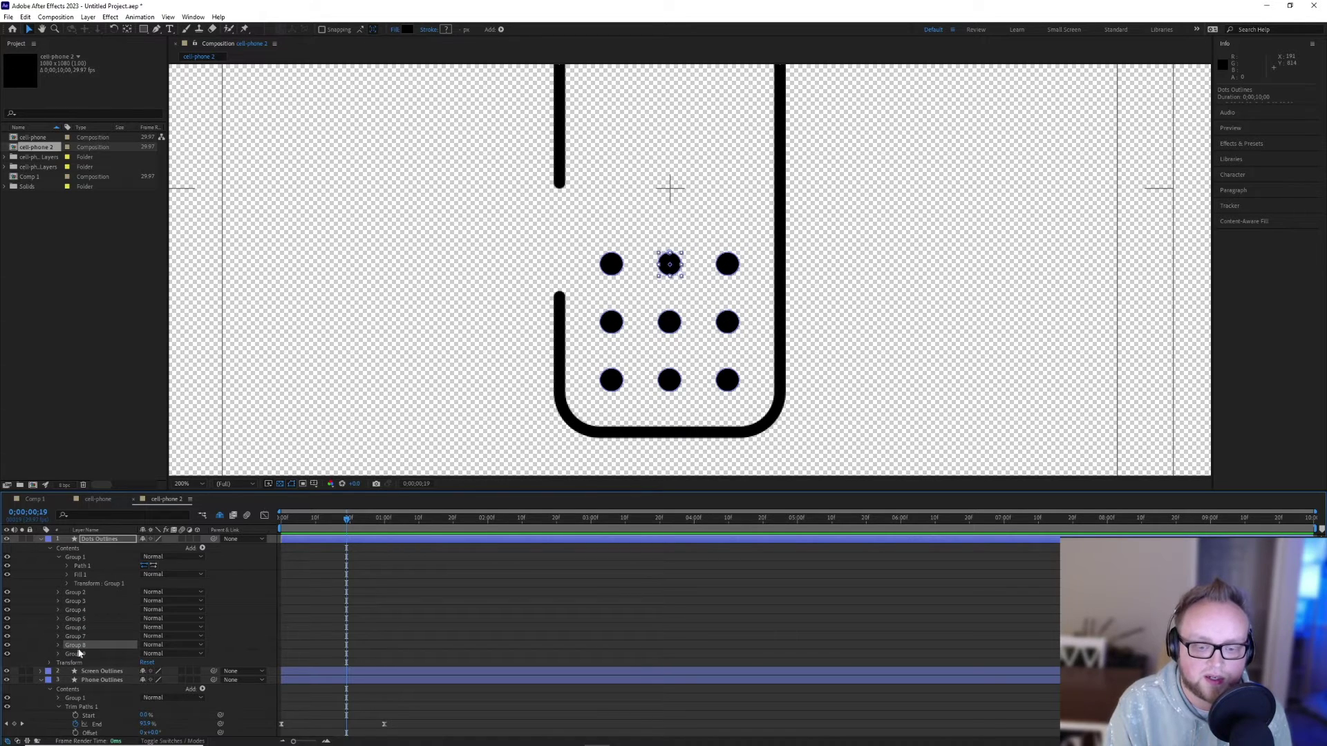
click(94, 654)
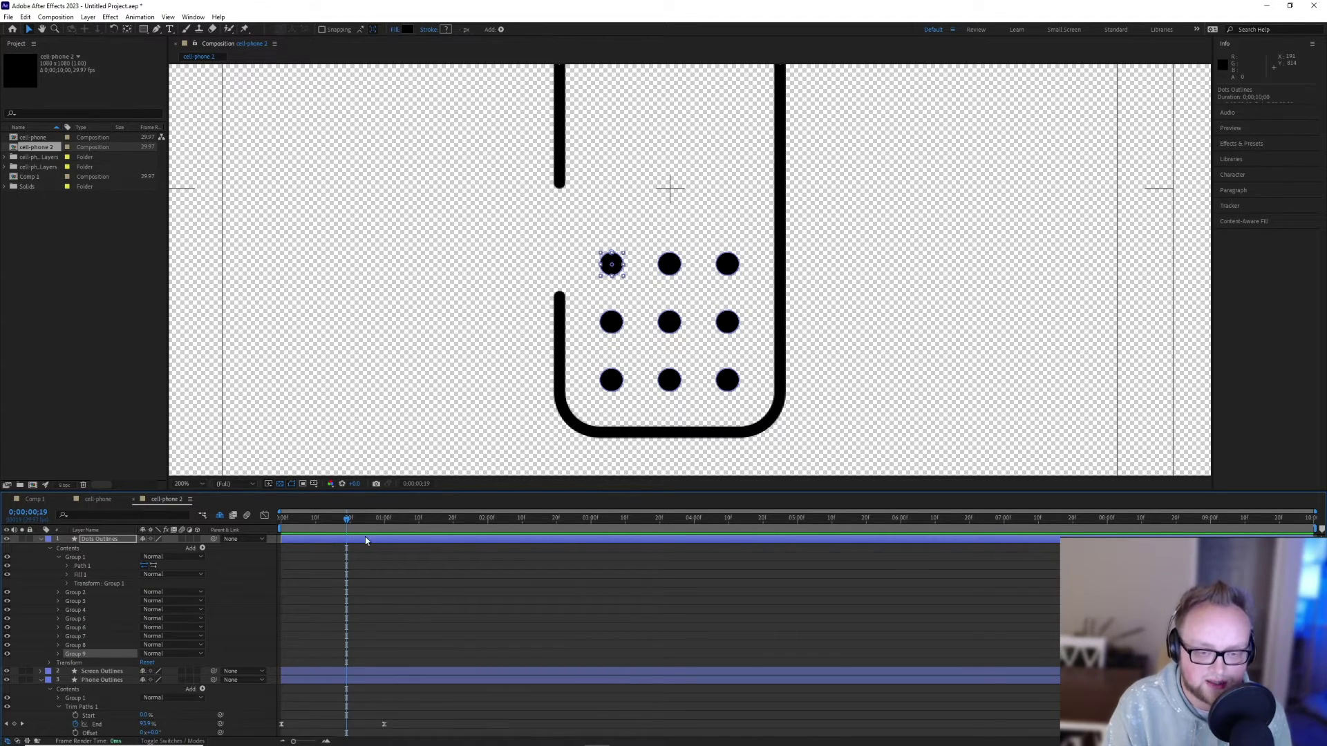
drag(345, 522, 281, 528)
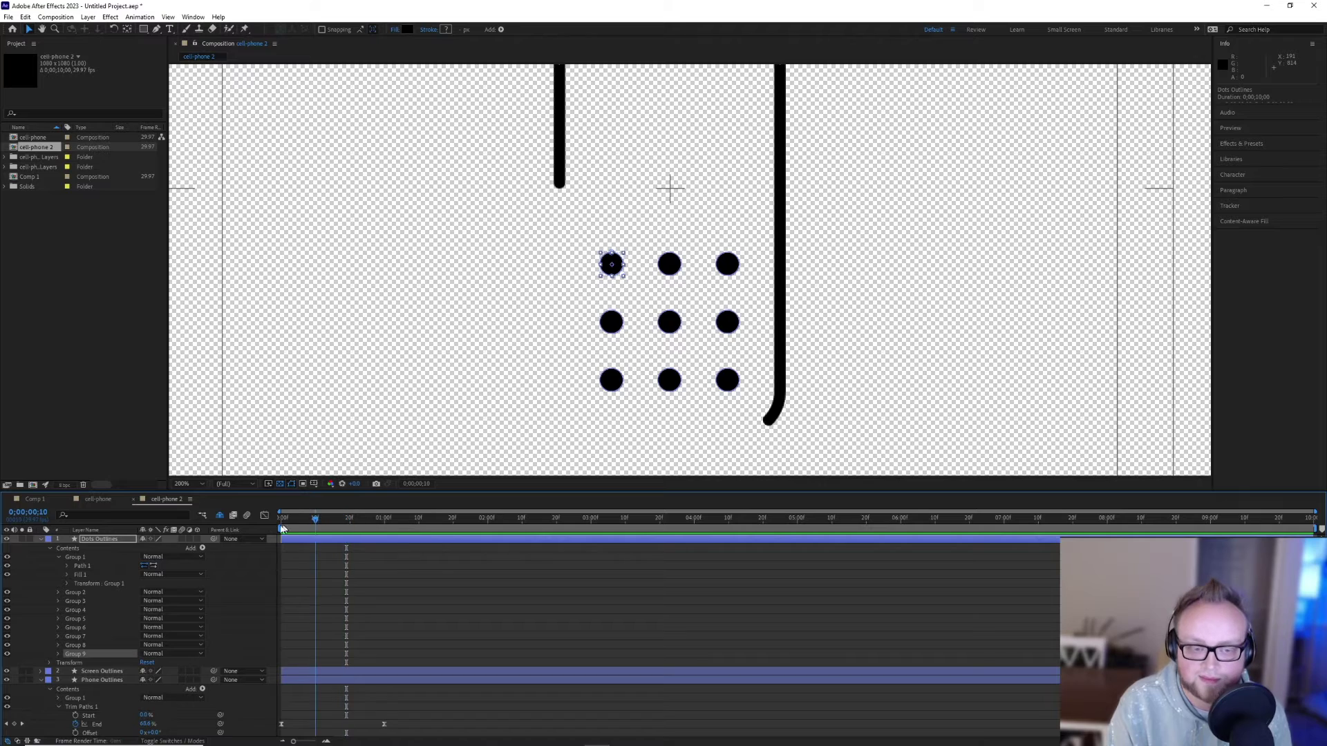
Keyframe the Scale of Group 1 in Dots Outlines to grow from 0% at the start to full size at one second
click(67, 583)
click(83, 610)
click(383, 519)
click(14, 610)
click(7, 610)
drag(155, 609, 86, 591)
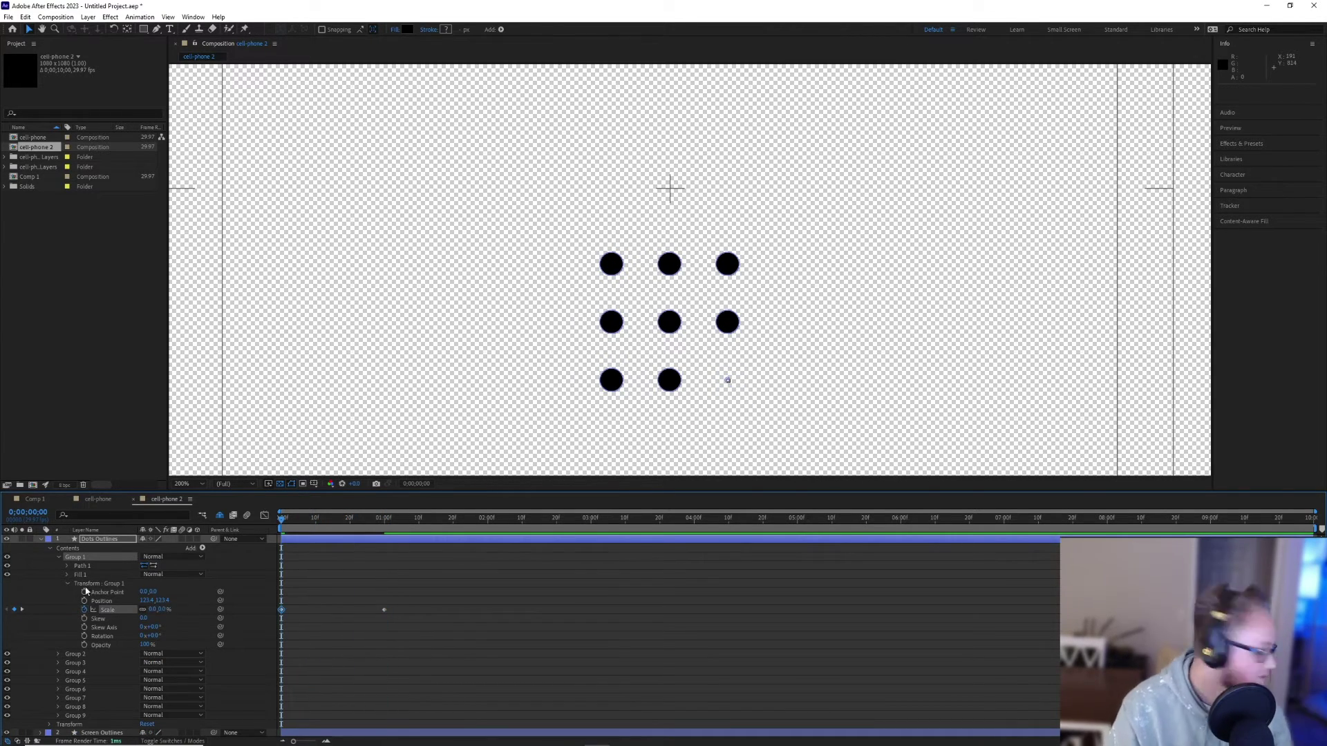
Apply Easy Ease to Group 1's two Scale keyframes, move the ending one to frame 15 and preview the dot
drag(407, 639, 276, 591)
key(F9)
key(space)
key(space)
drag(385, 609, 334, 609)
drag(336, 523, 264, 531)
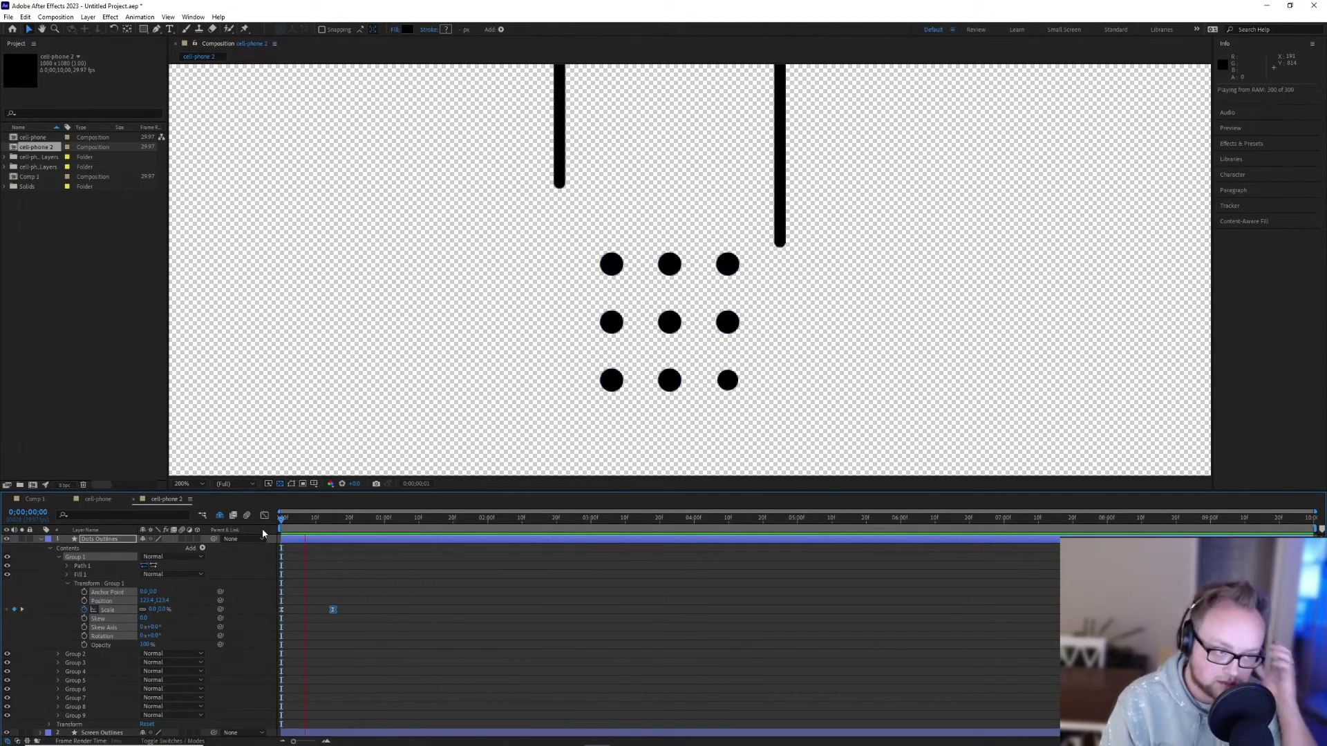
Copy Group 1's Scale keyframes to Groups 2 through 9 of Dots Outlines, at the start of the composition
click(100, 584)
click(107, 610)
key(ctrl+c)
click(85, 655)
key(ctrl+v)
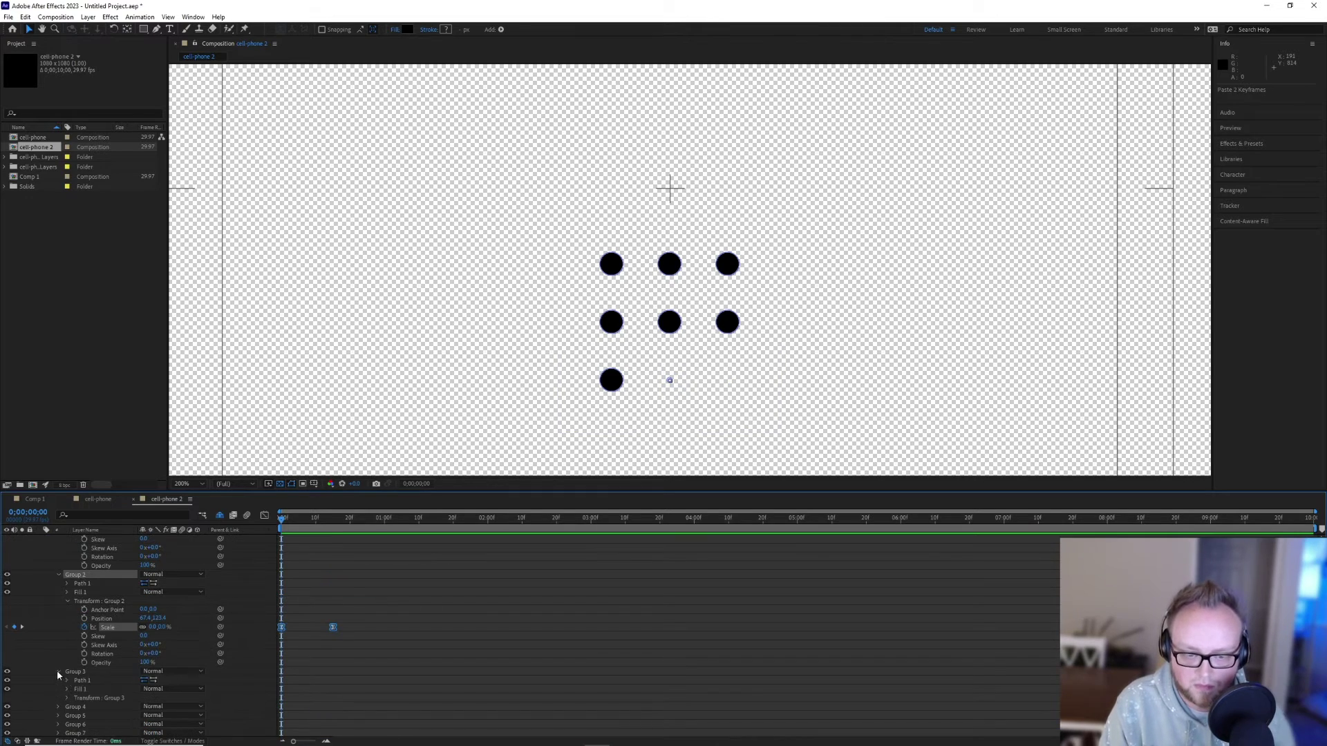
click(74, 673)
key(ctrl+v)
click(75, 724)
key(ctrl+v)
click(74, 727)
key(ctrl+v)
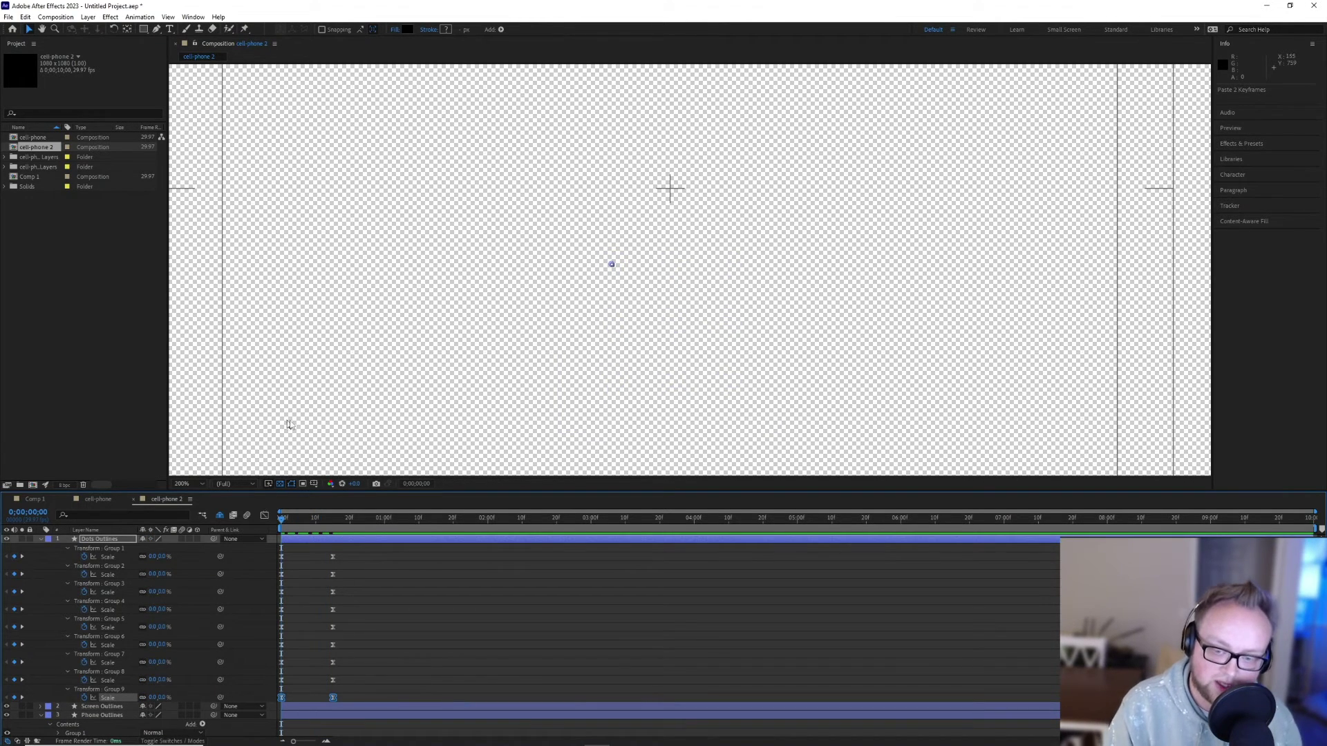
Play back the scale animation of all nine dots with the whole phone in view
key(comma)
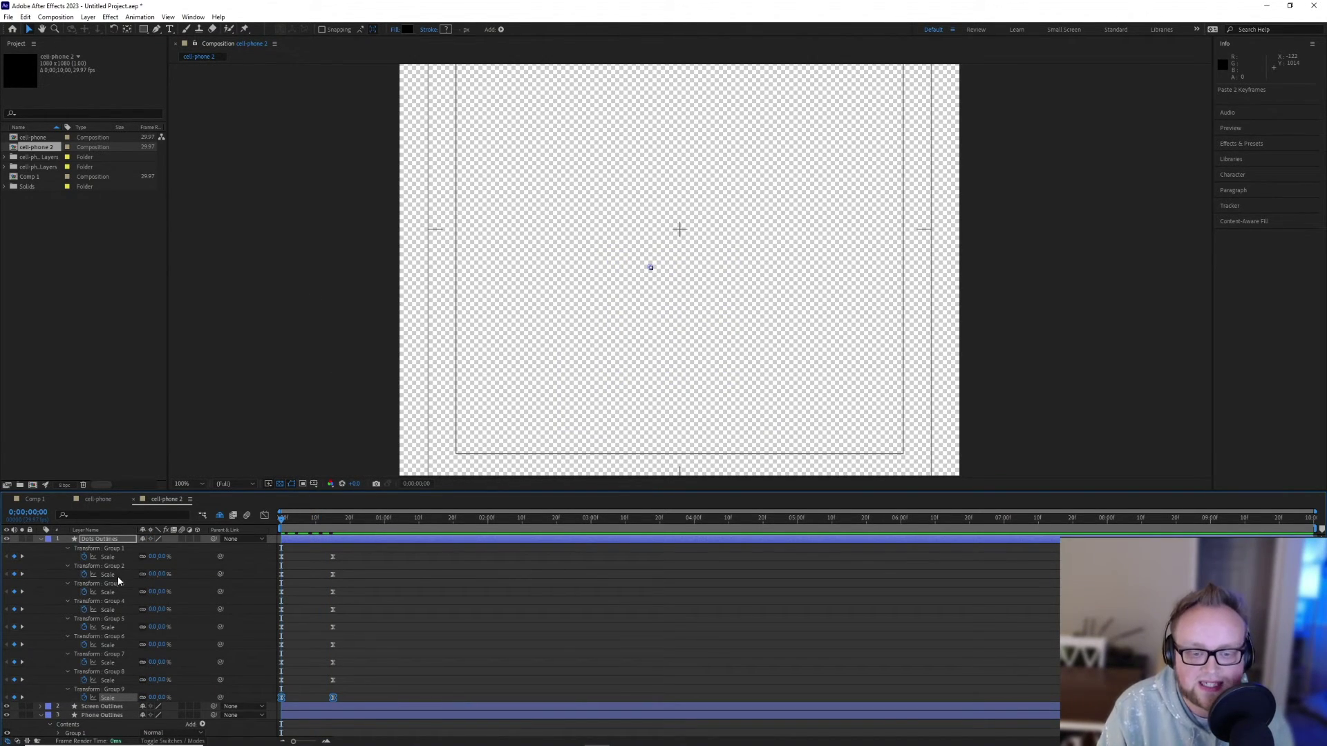
mouse_move(289, 522)
mouse_down()
mouse_move(339, 525)
mouse_move(313, 529)
mouse_up()
key(space)
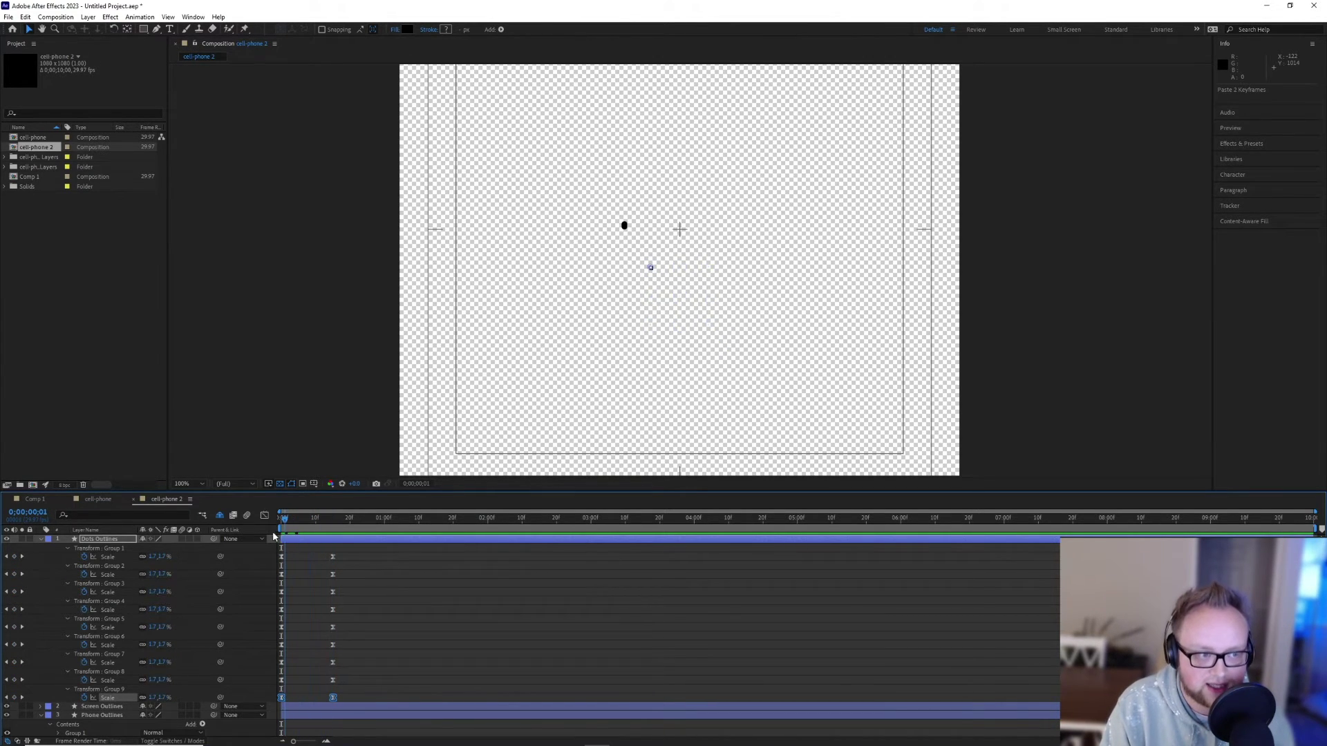
key(space)
key(space)
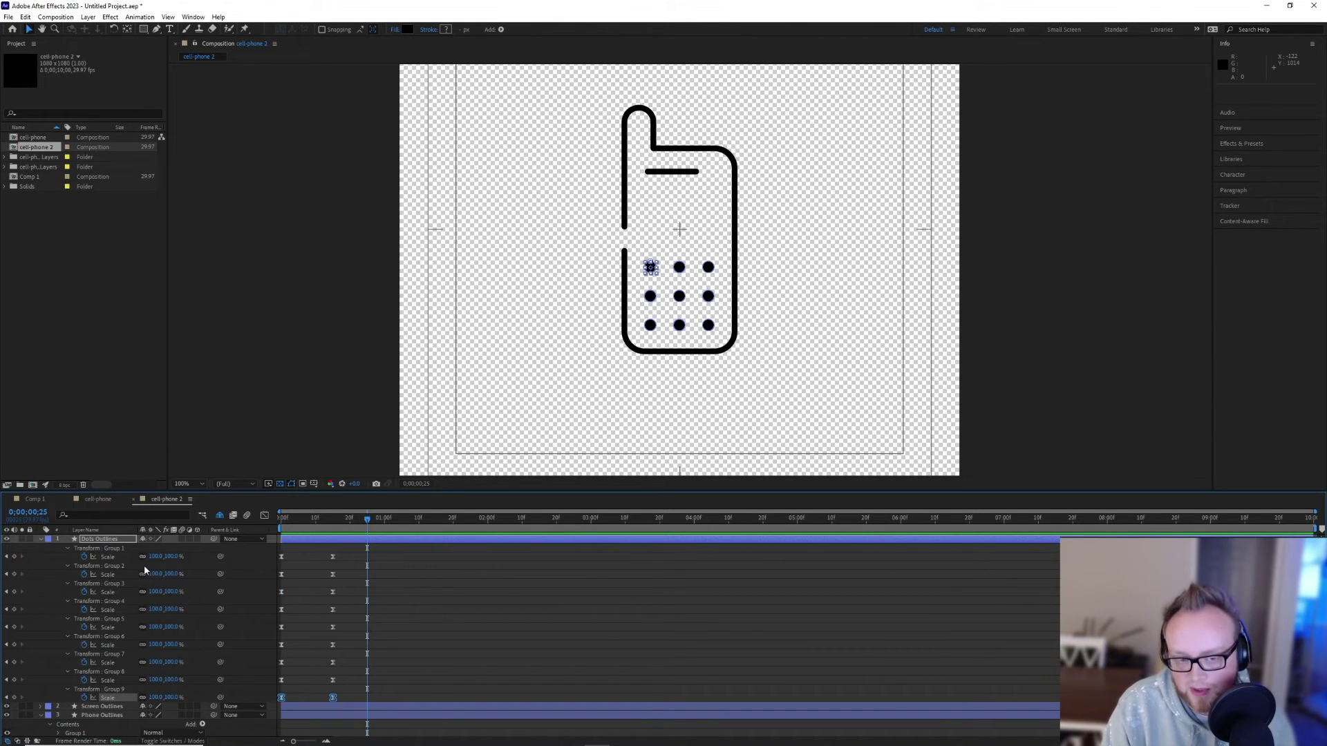
mouse_move(326, 521)
mouse_down()
mouse_move(296, 525)
mouse_move(336, 535)
mouse_up()
key(space)
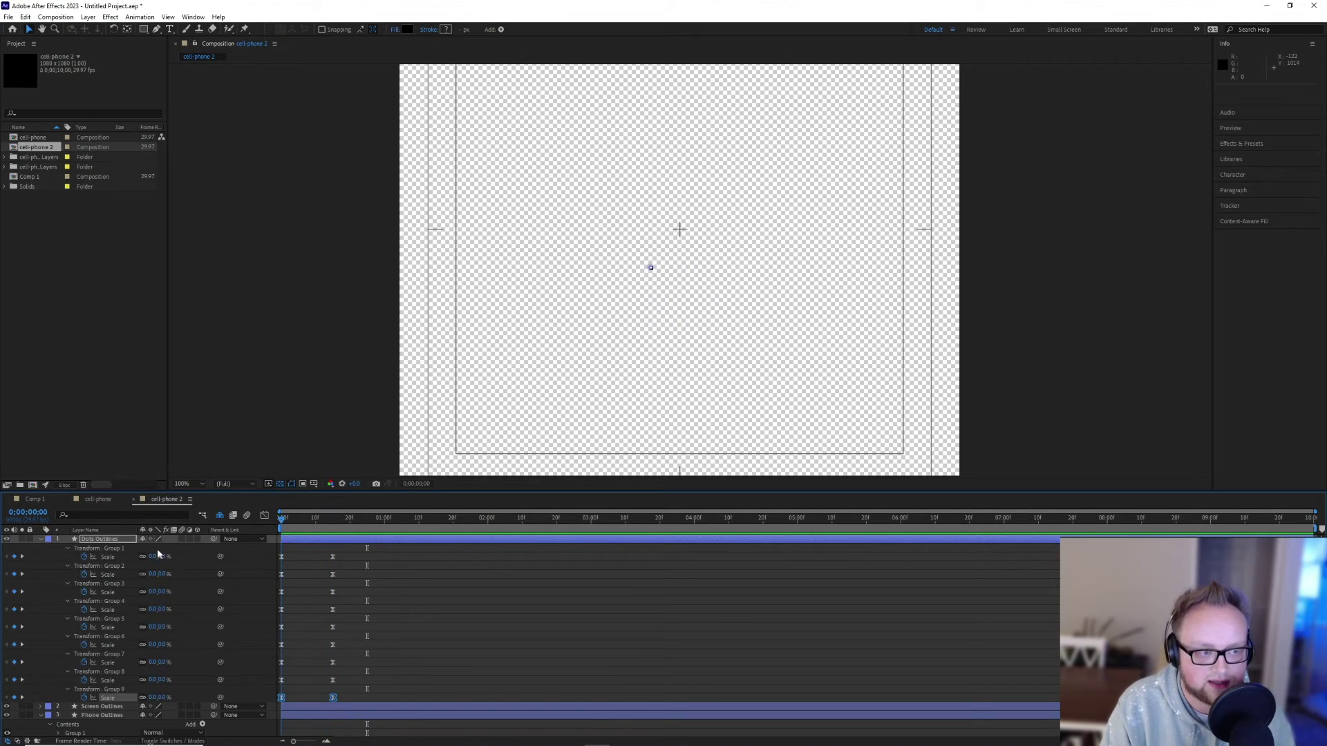
key(space)
Stagger the dots' Scale keyframes by two frames per group, from Group 9 at the start up to Group 1 at frame 16
drag(349, 526, 280, 563)
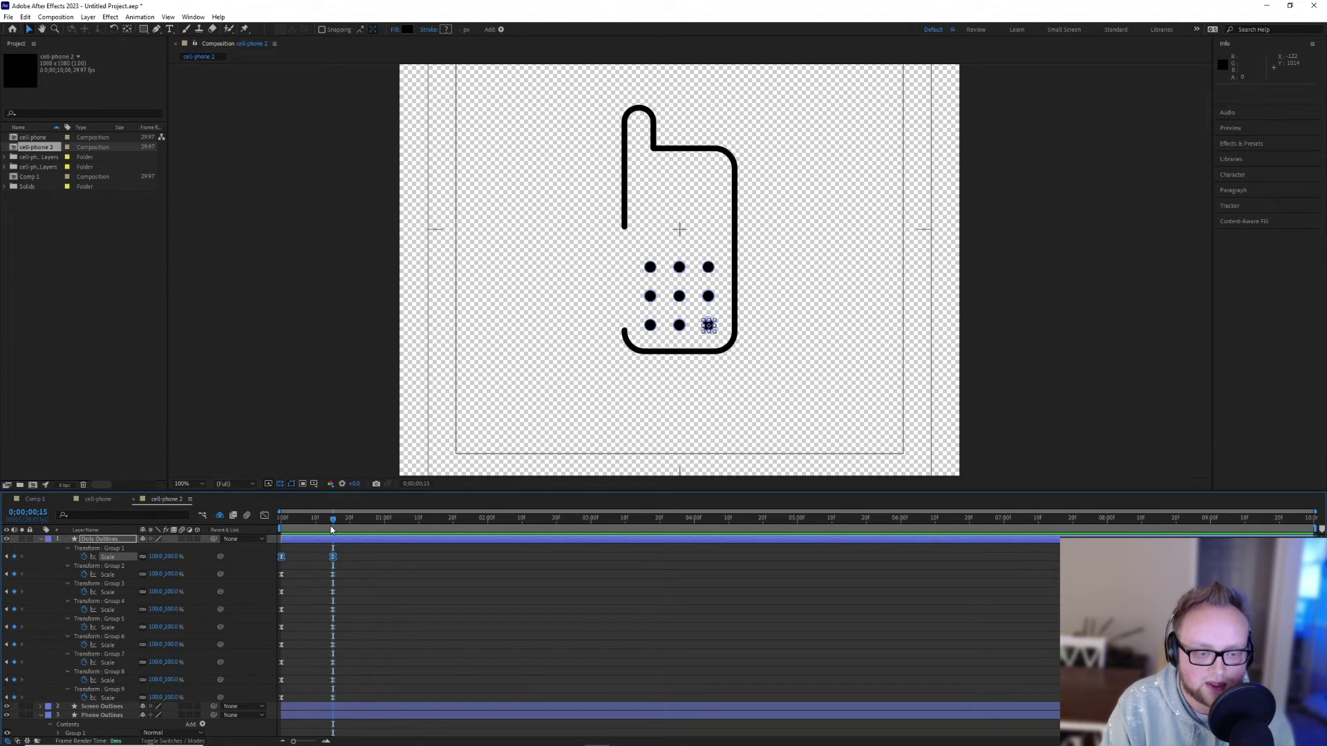
drag(346, 677, 278, 552)
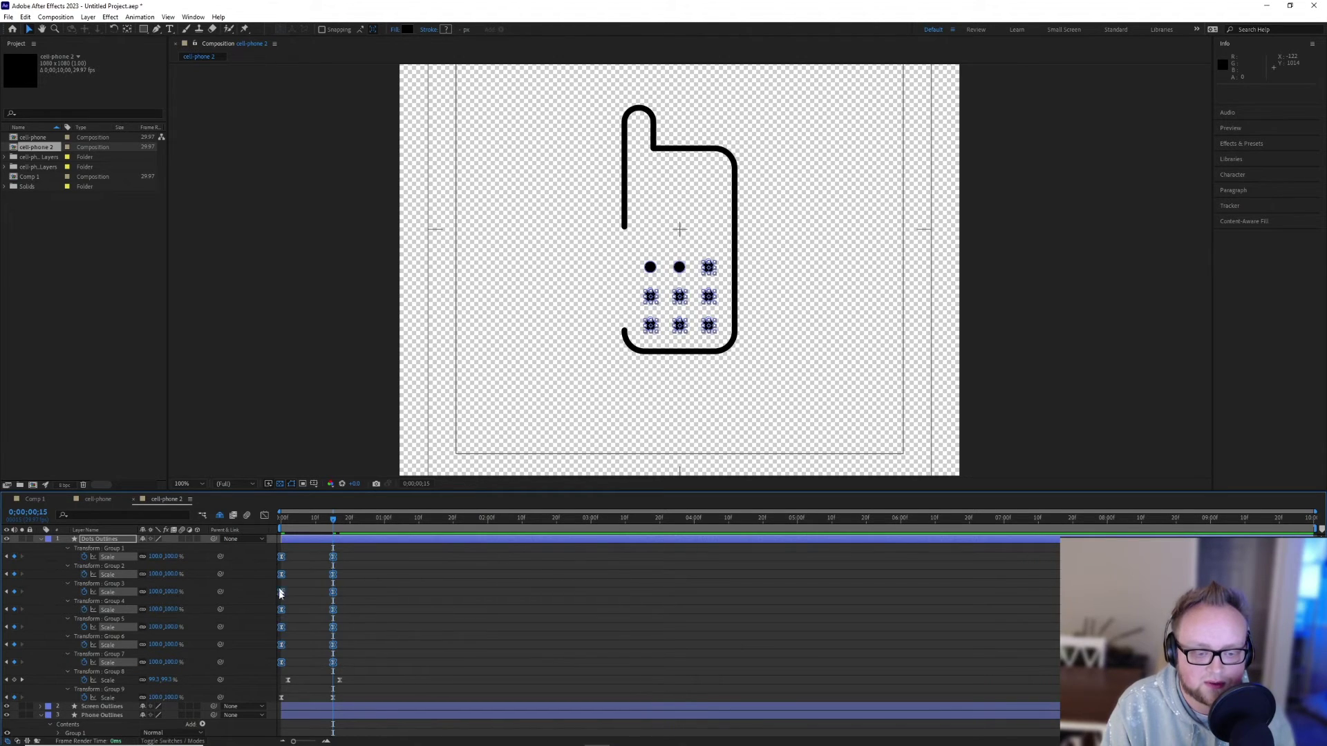
drag(281, 664, 282, 555)
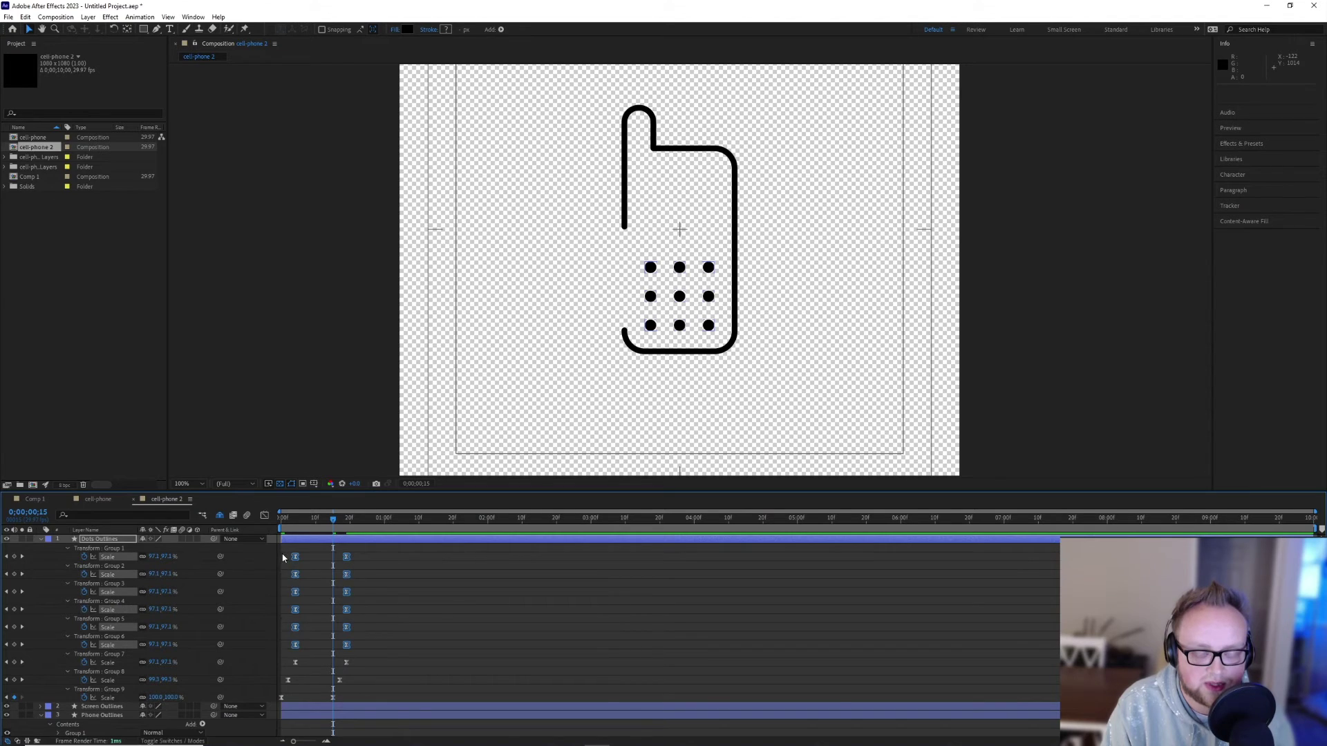
drag(296, 648, 303, 648)
drag(362, 633, 295, 542)
drag(302, 627, 293, 547)
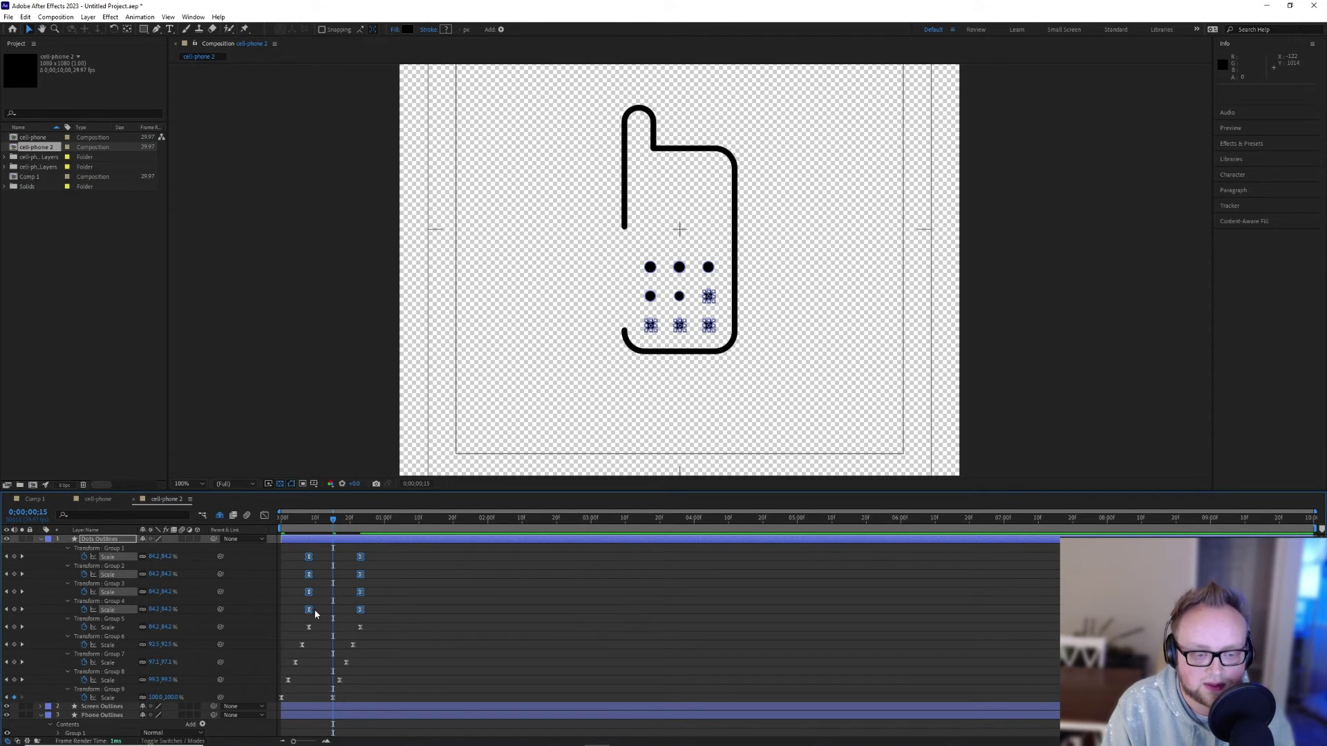
mouse_move(315, 614)
mouse_down()
mouse_move(380, 593)
mouse_move(310, 550)
mouse_move(319, 593)
mouse_move(310, 543)
mouse_up()
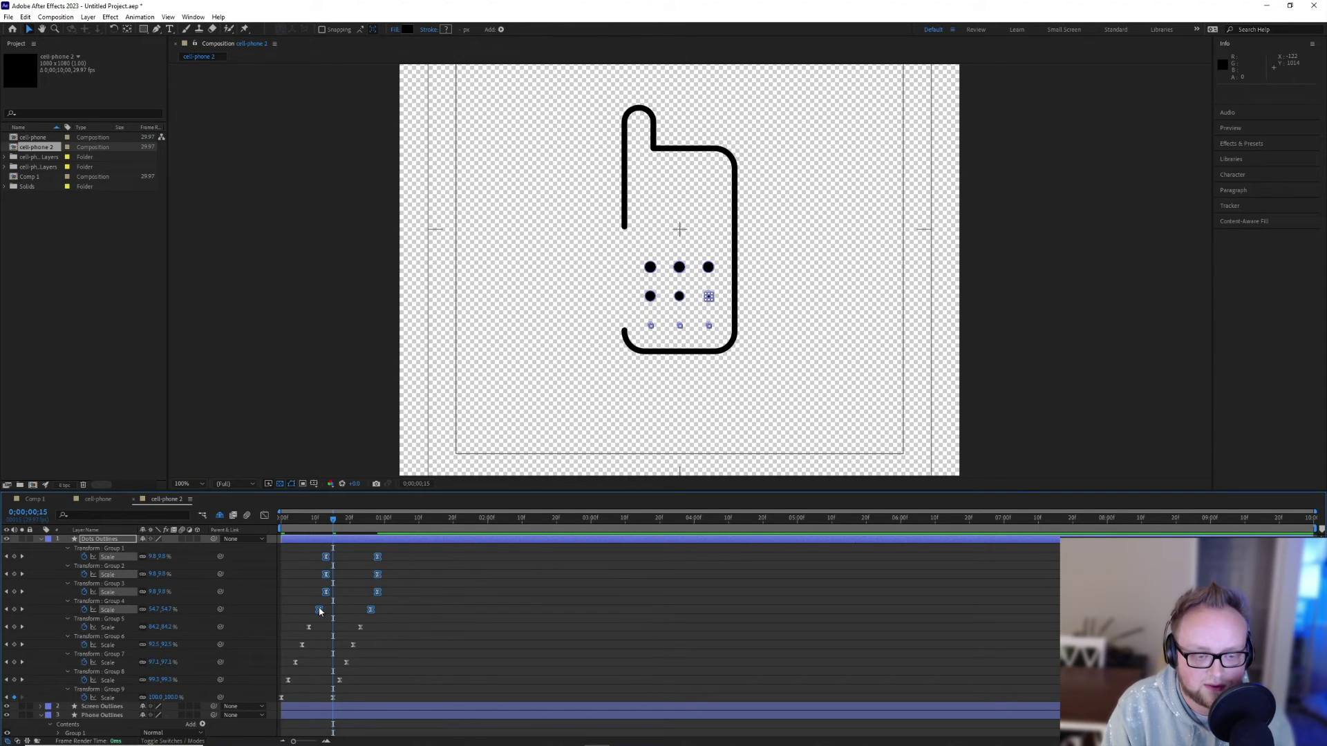
mouse_move(319, 611)
mouse_down()
mouse_move(308, 551)
mouse_move(309, 578)
mouse_move(331, 577)
mouse_move(322, 553)
mouse_up()
drag(328, 557, 332, 559)
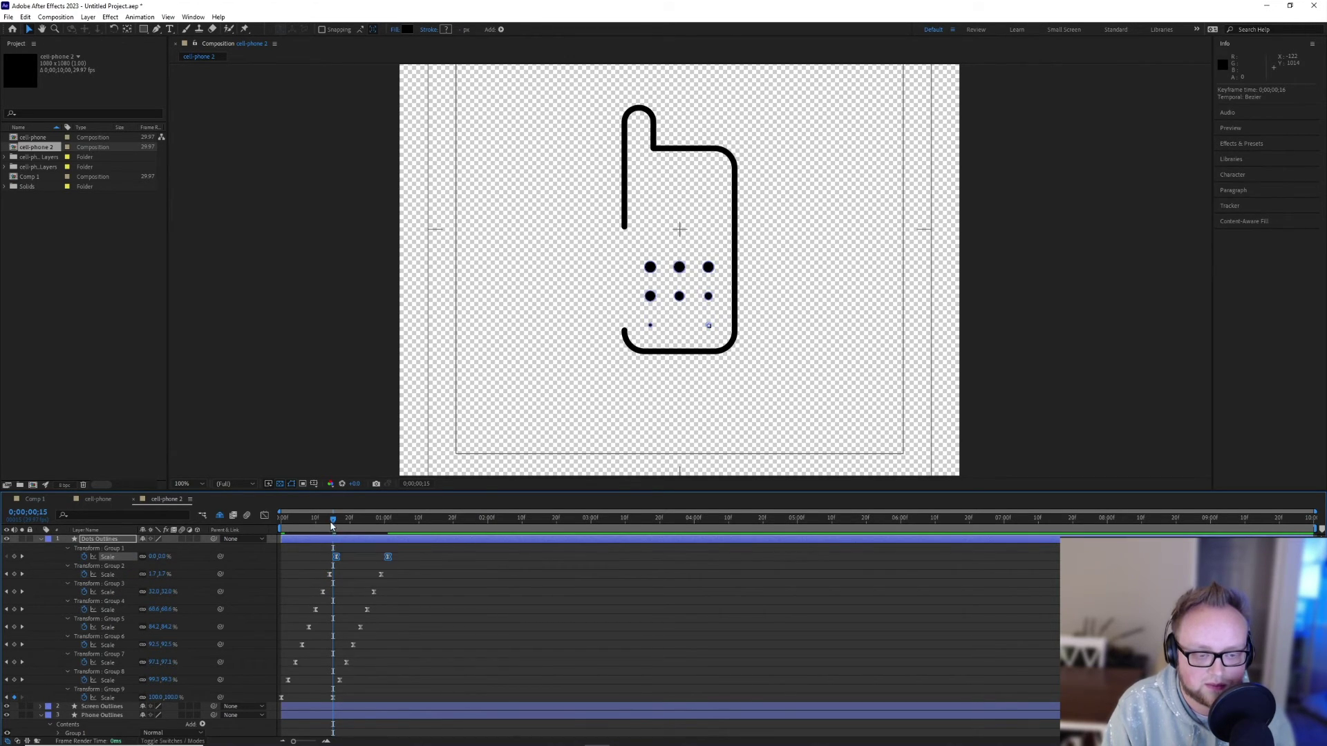
Play back the staggered dots together with the phone and screen outlines to judge their timing
key(space)
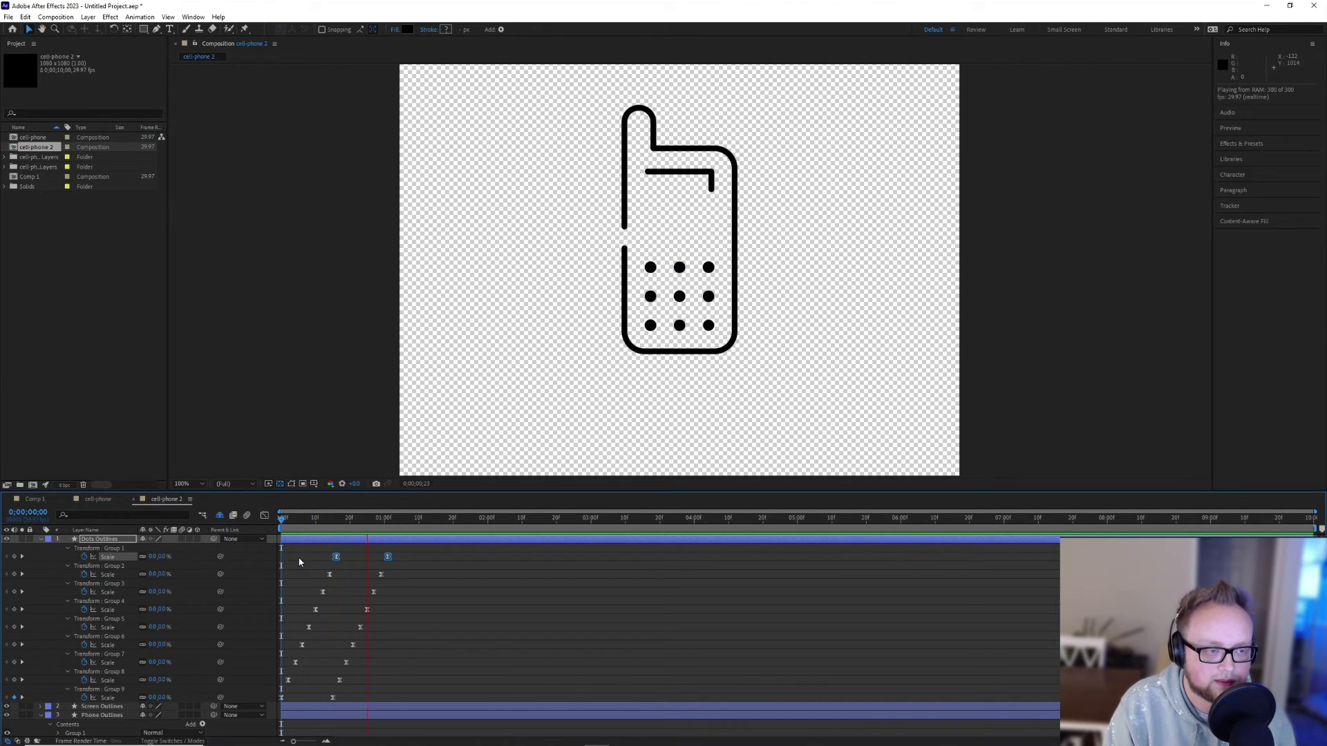
key(space)
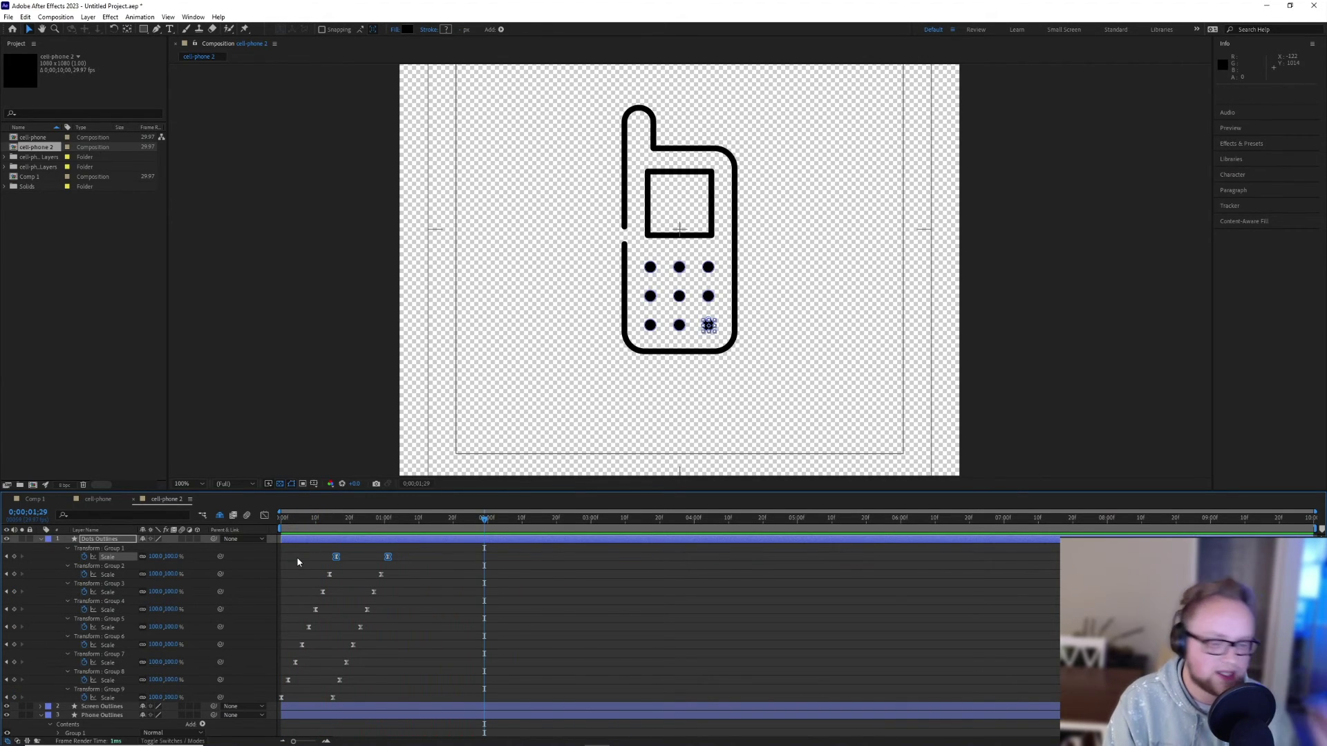
key(alt+a)
key(Escape)
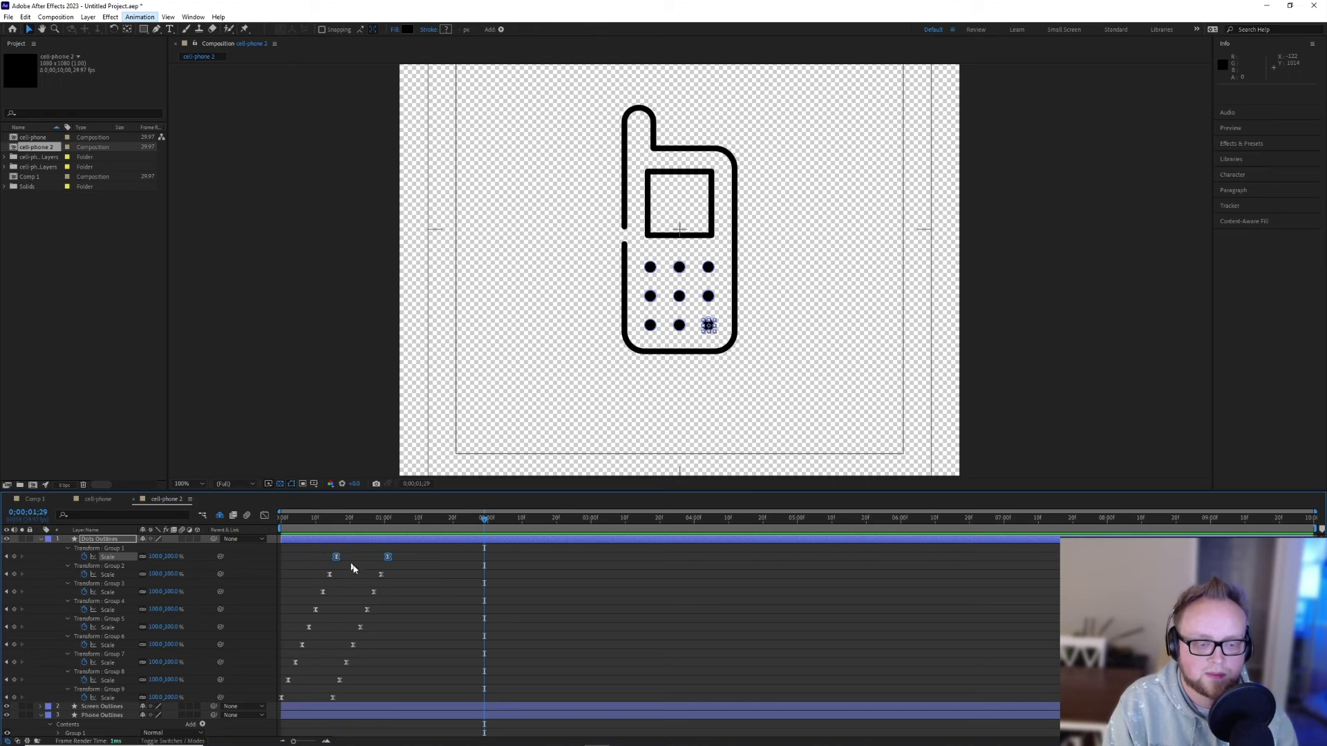
click(351, 568)
key(space)
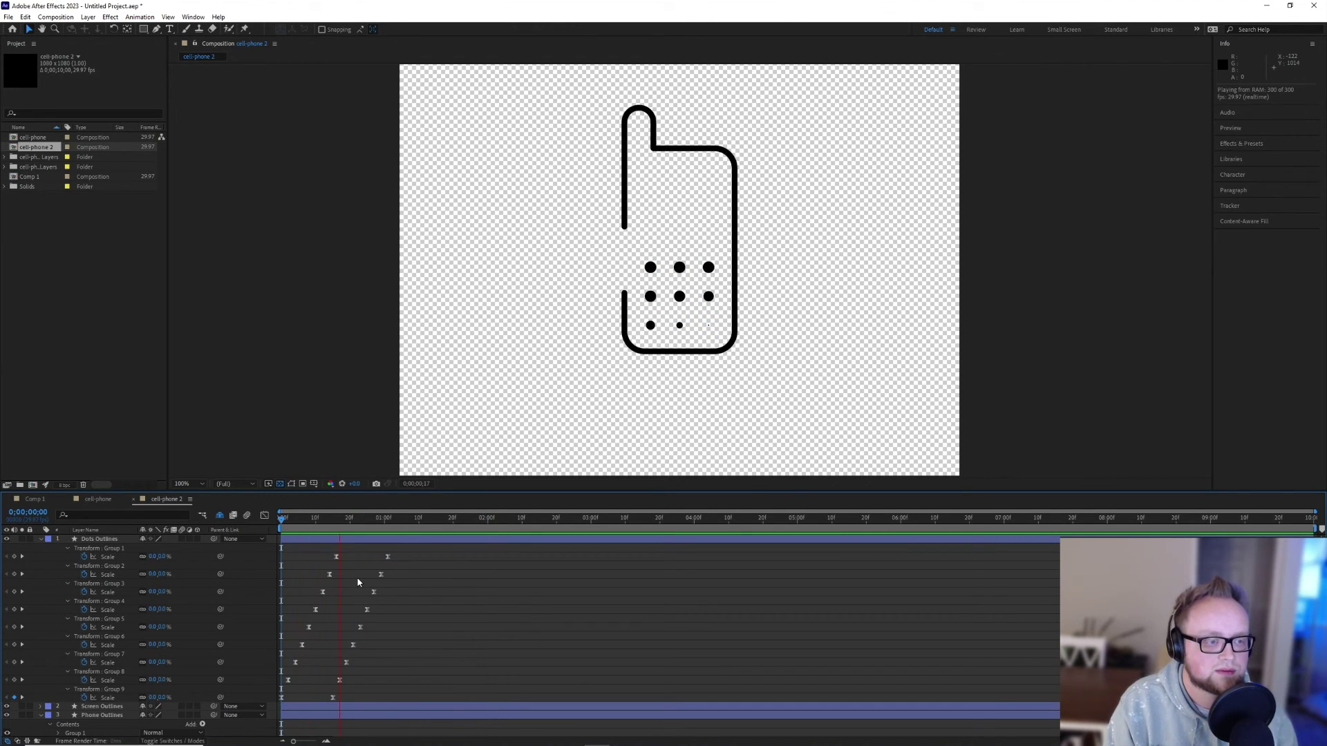
key(space)
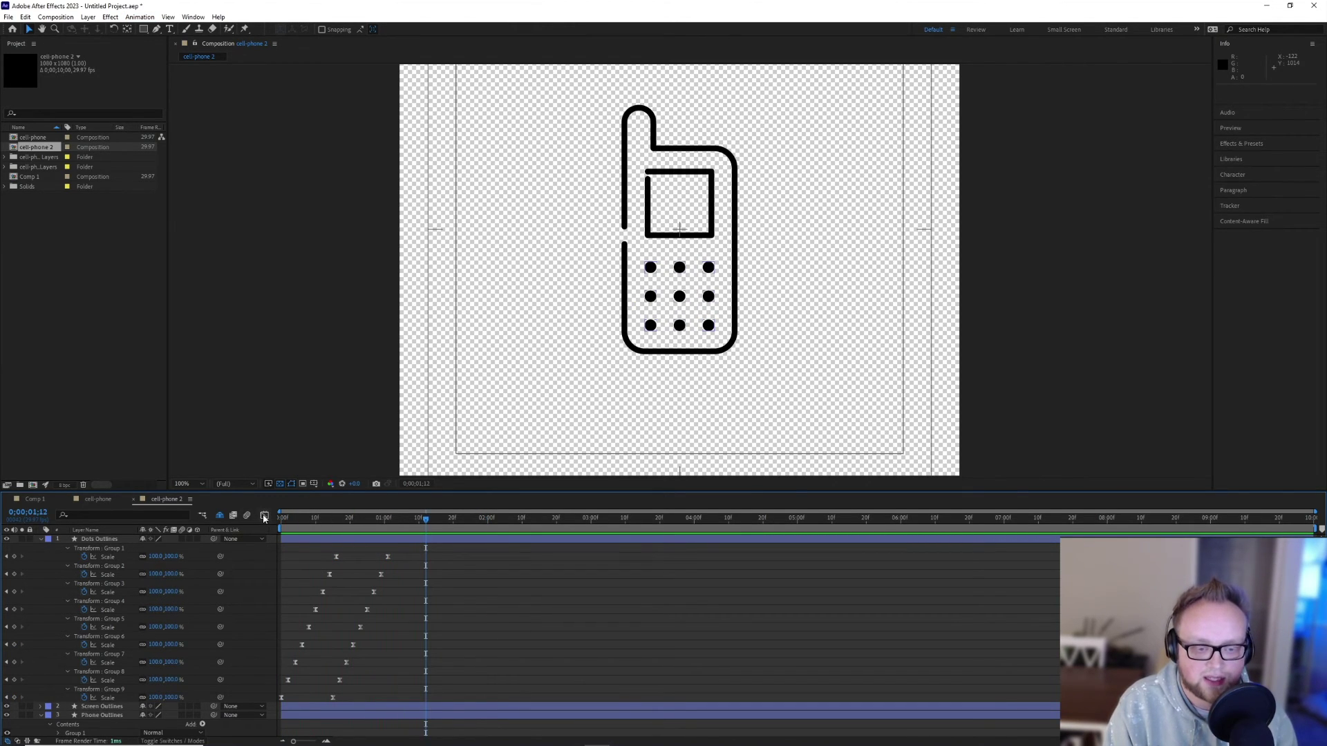
Reveal the keyframed properties of all three layers and play back the animation to compare their timing
key(ctrl+a)
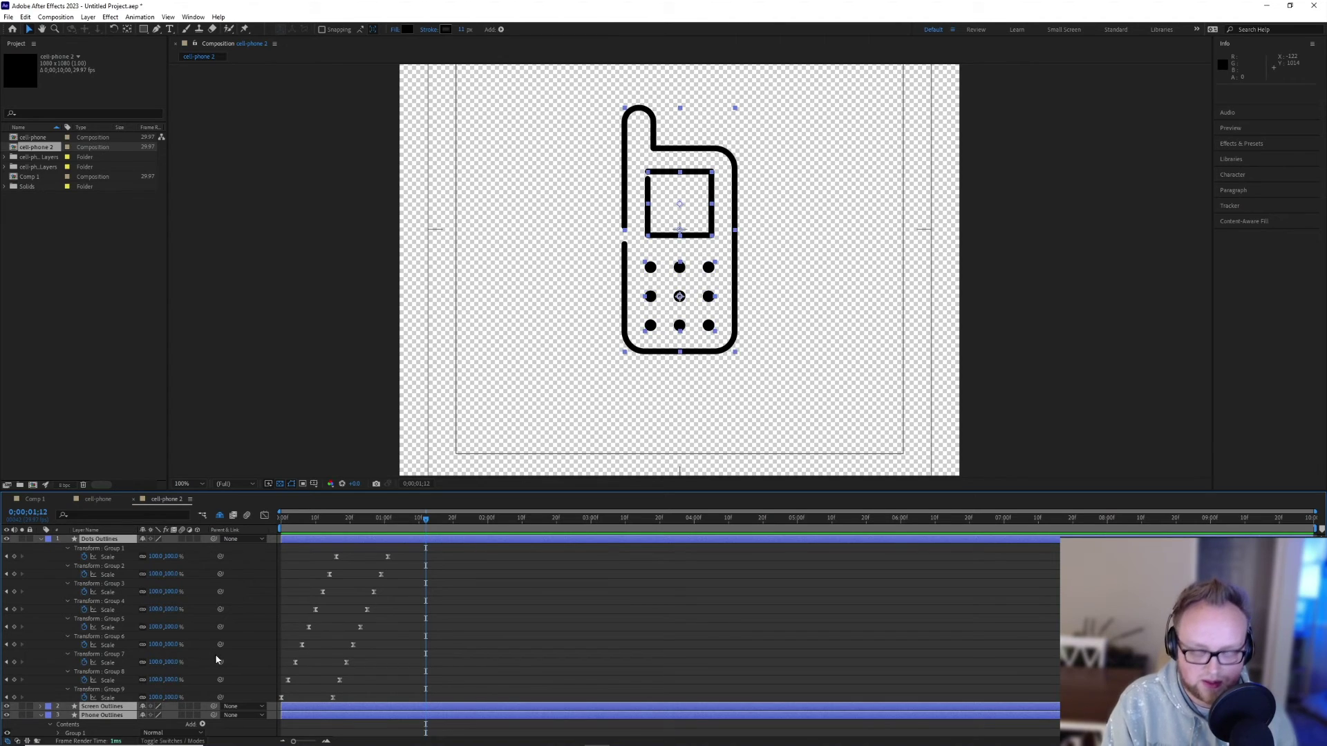
key(u)
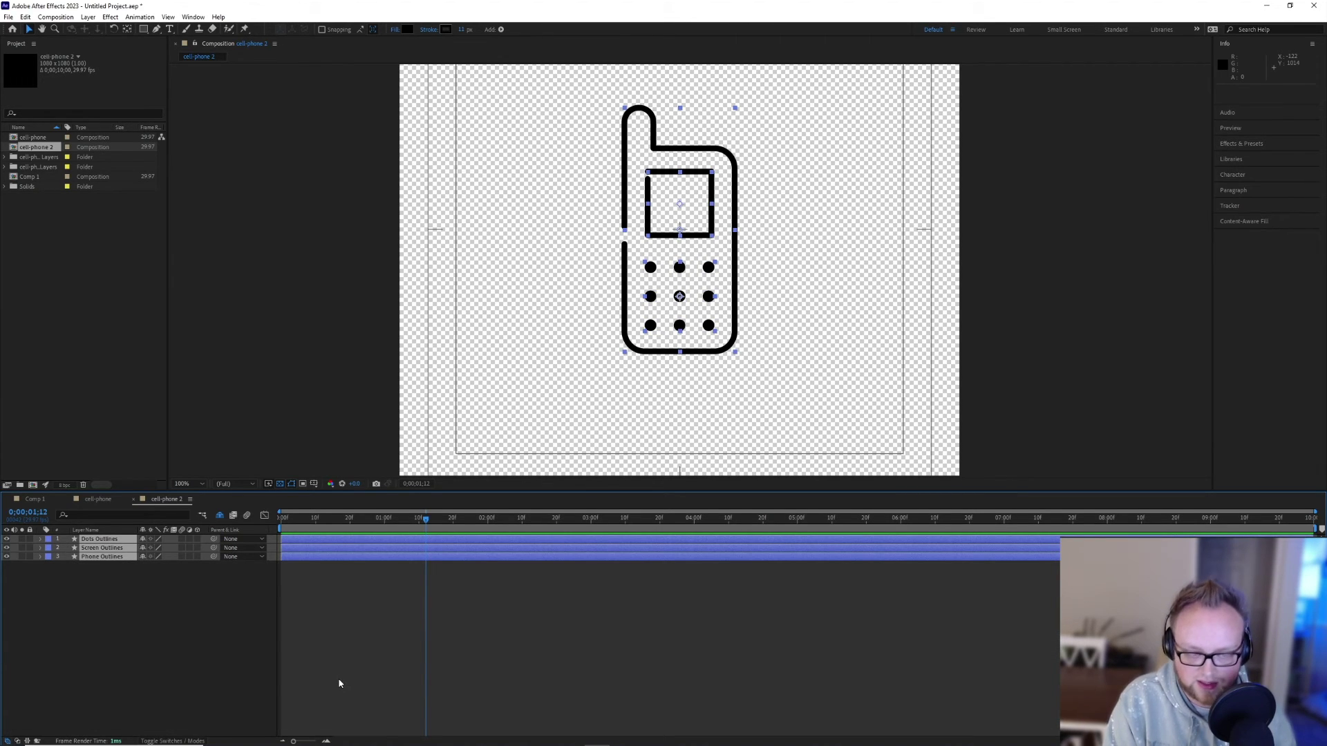
key(u)
click(490, 734)
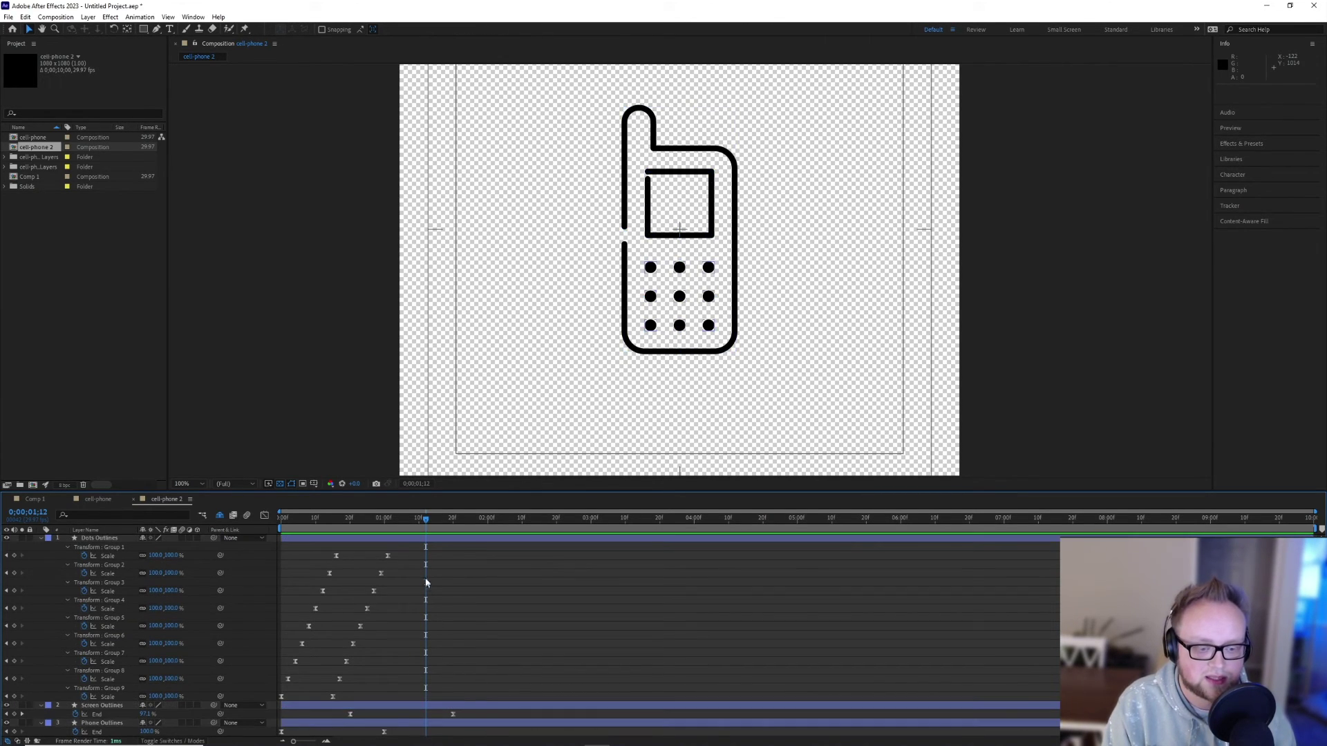
key(space)
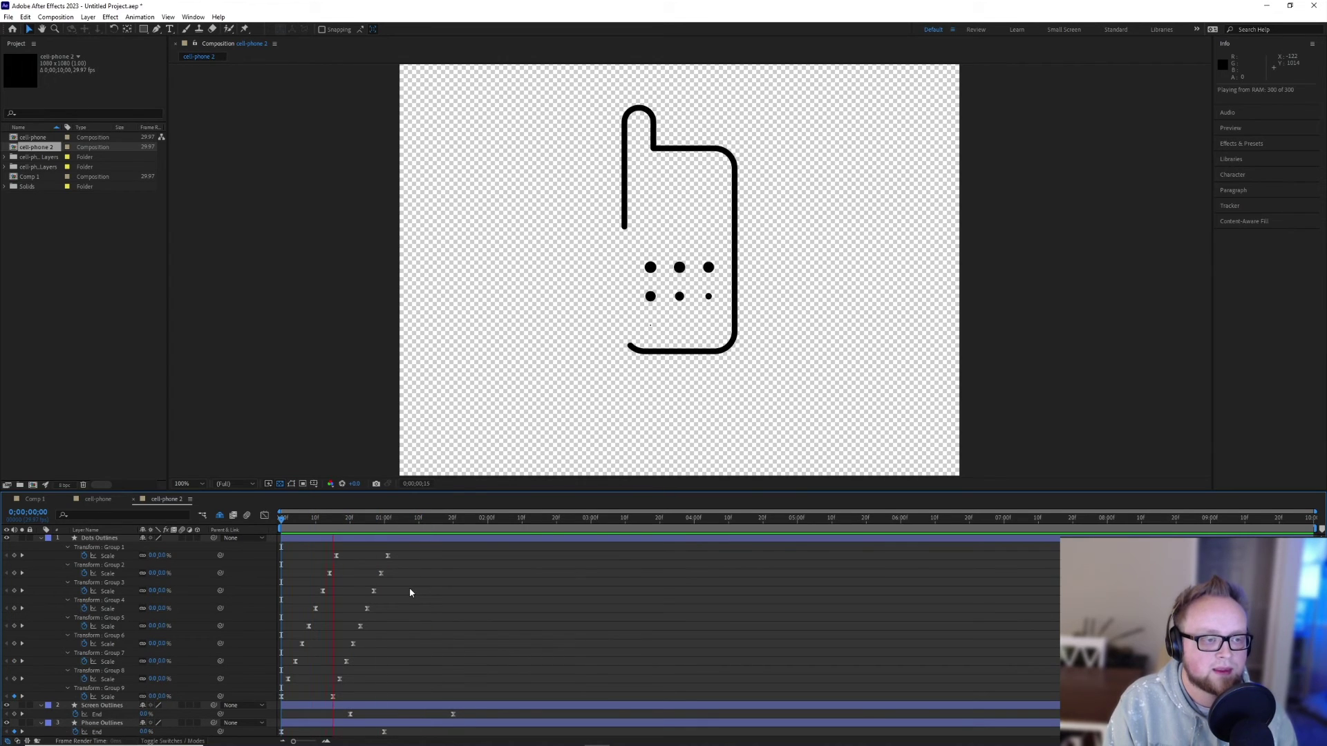
key(space)
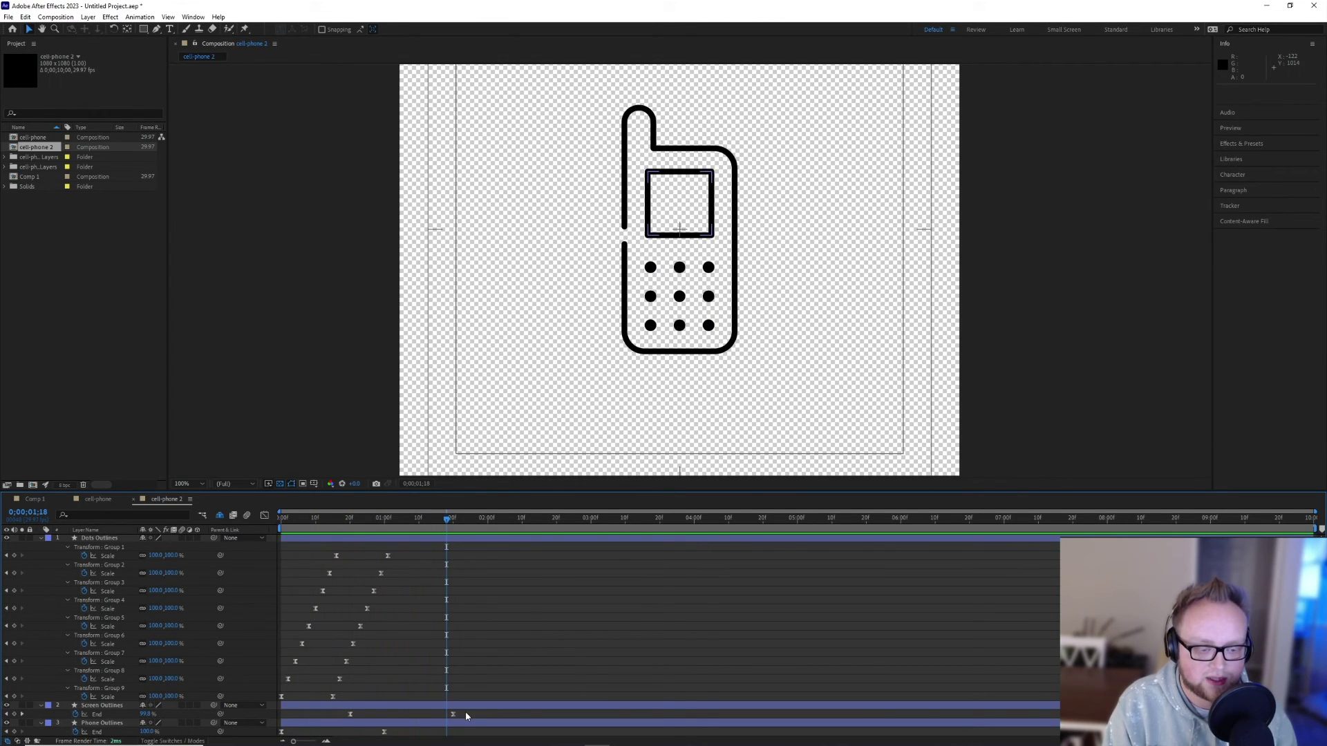
Move both End keyframes of Screen Outlines earlier, so they begin at about frame 5, and play back the animation
drag(465, 717, 299, 720)
key(space)
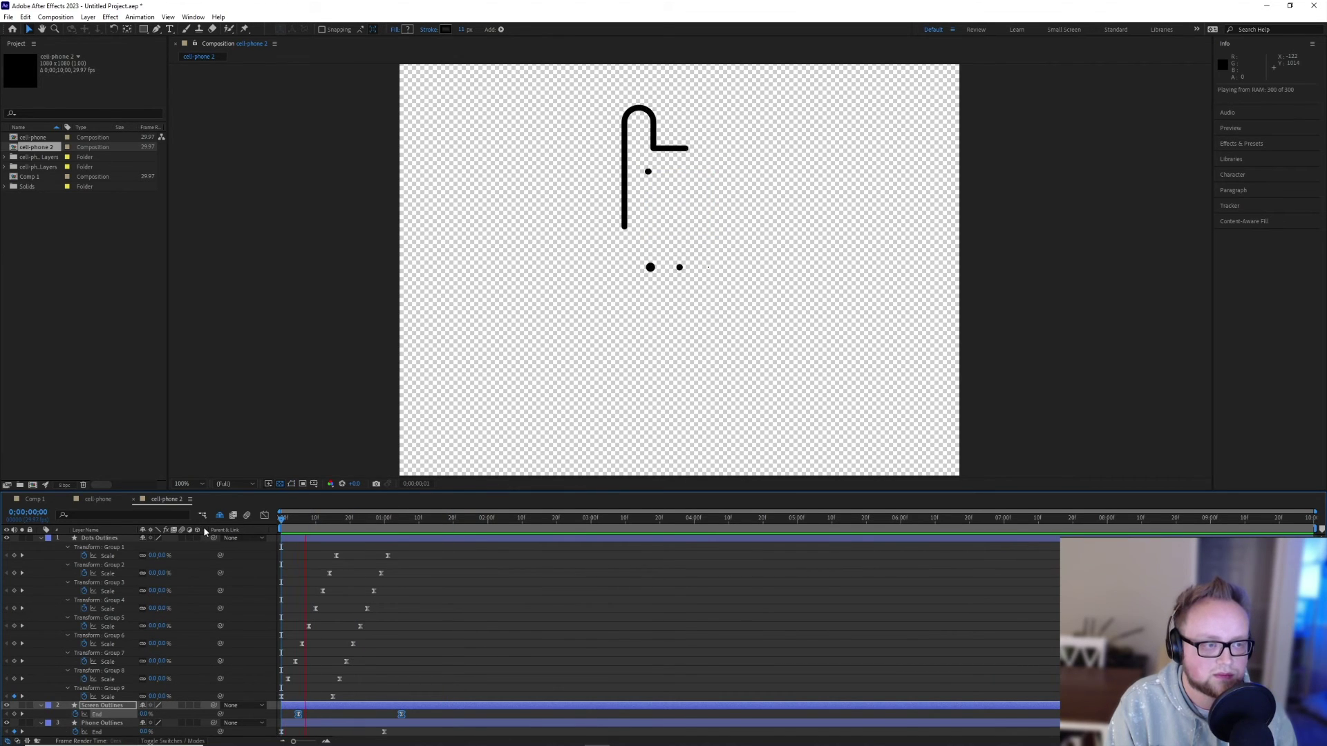
key(space)
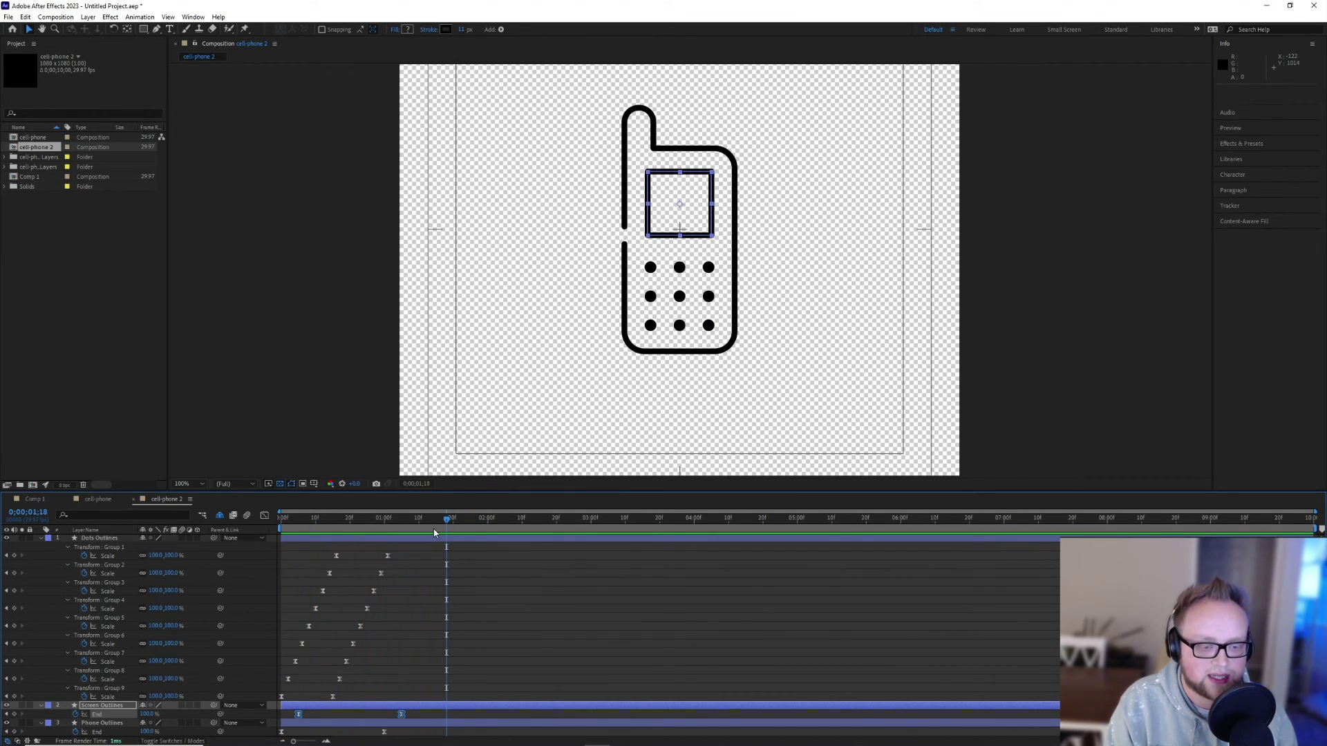
drag(445, 522, 180, 518)
key(space)
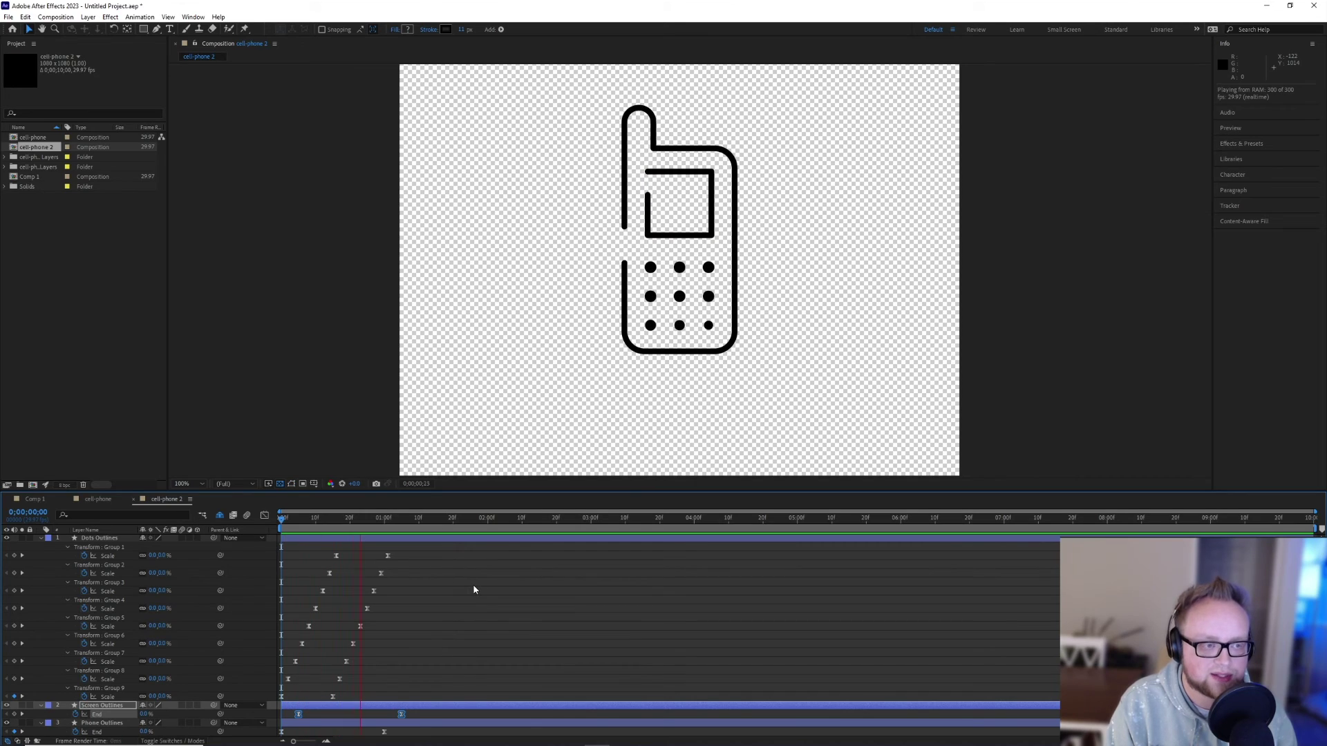
In Comp 1, replace the cell-phone layer with the cell-phone 2 composition above the BG layer and play it back
click(40, 500)
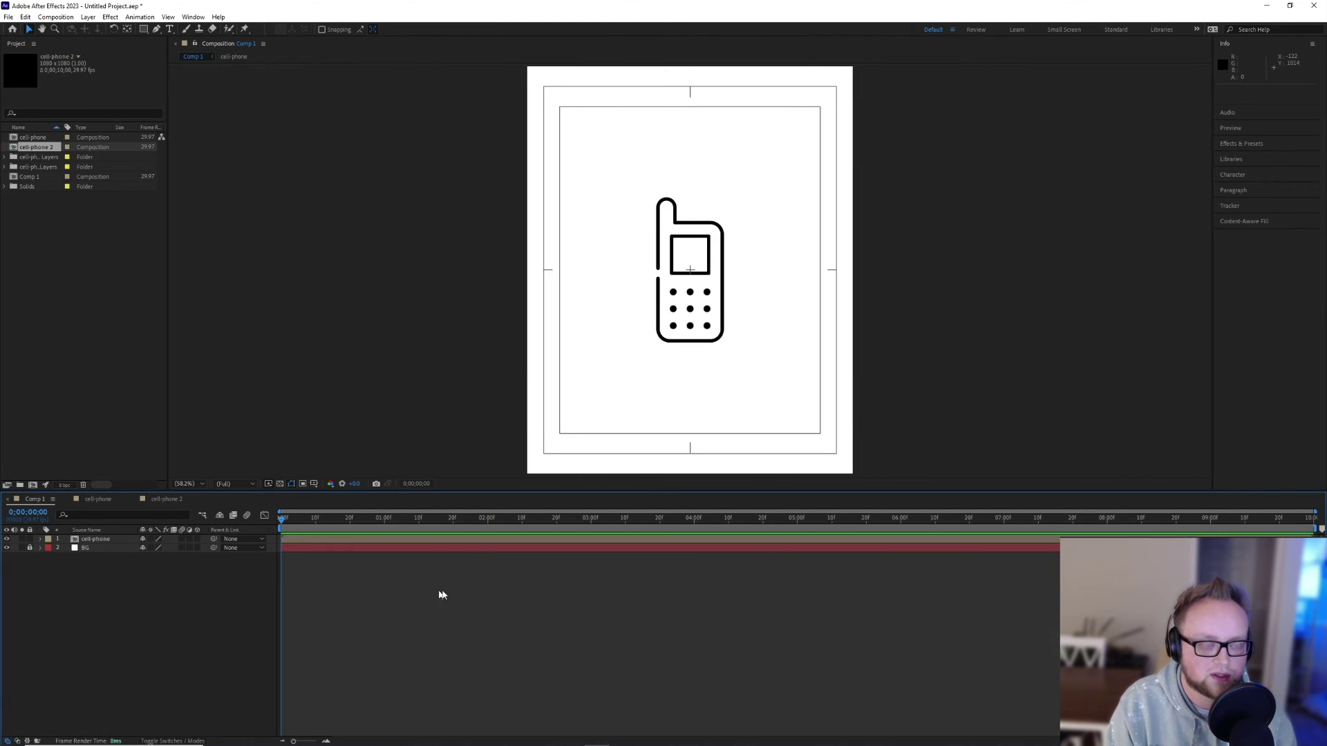
drag(280, 523, 204, 518)
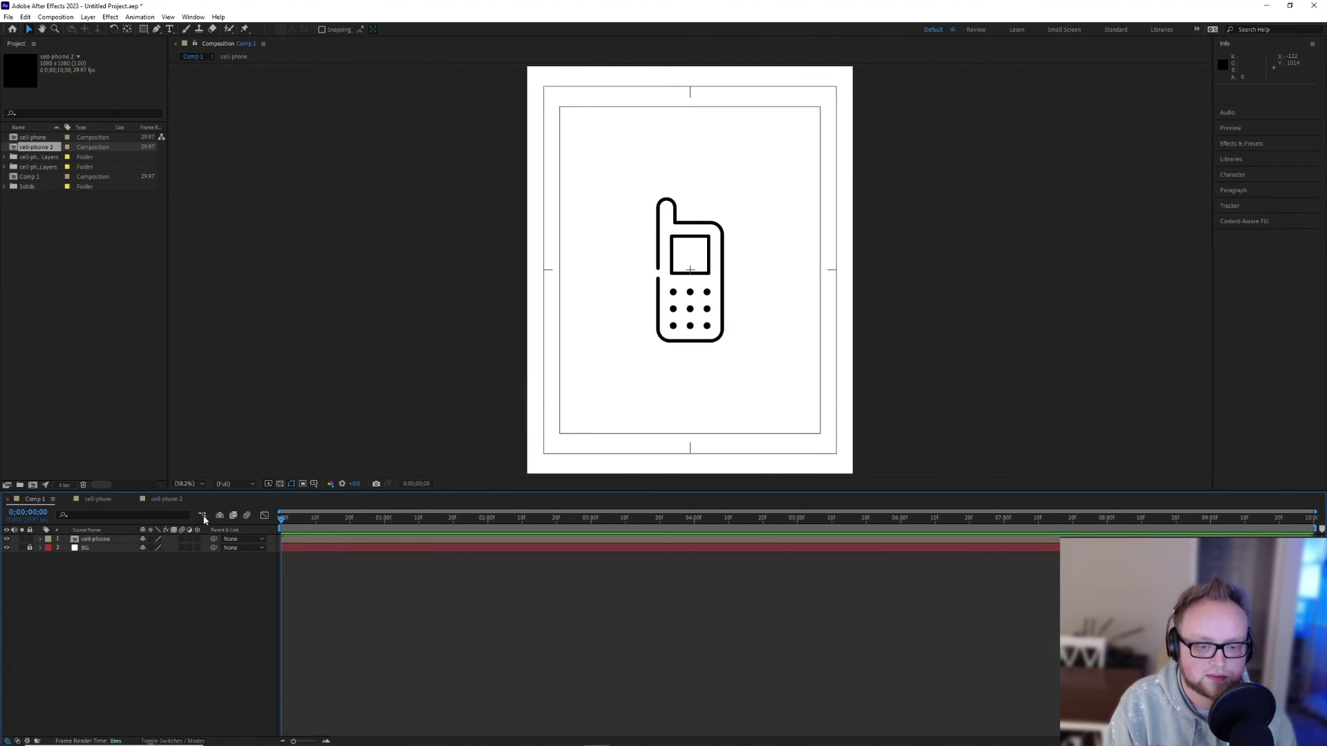
click(93, 539)
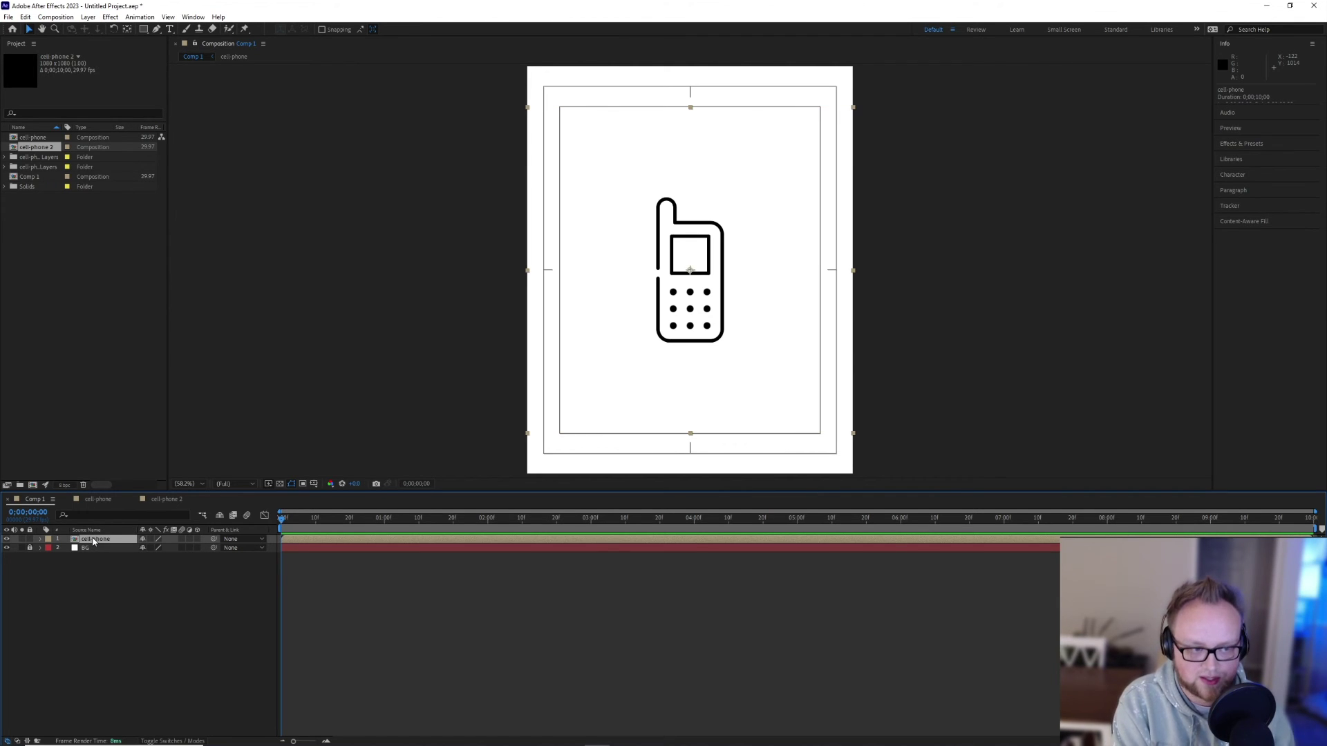
key(Delete)
drag(42, 147, 103, 541)
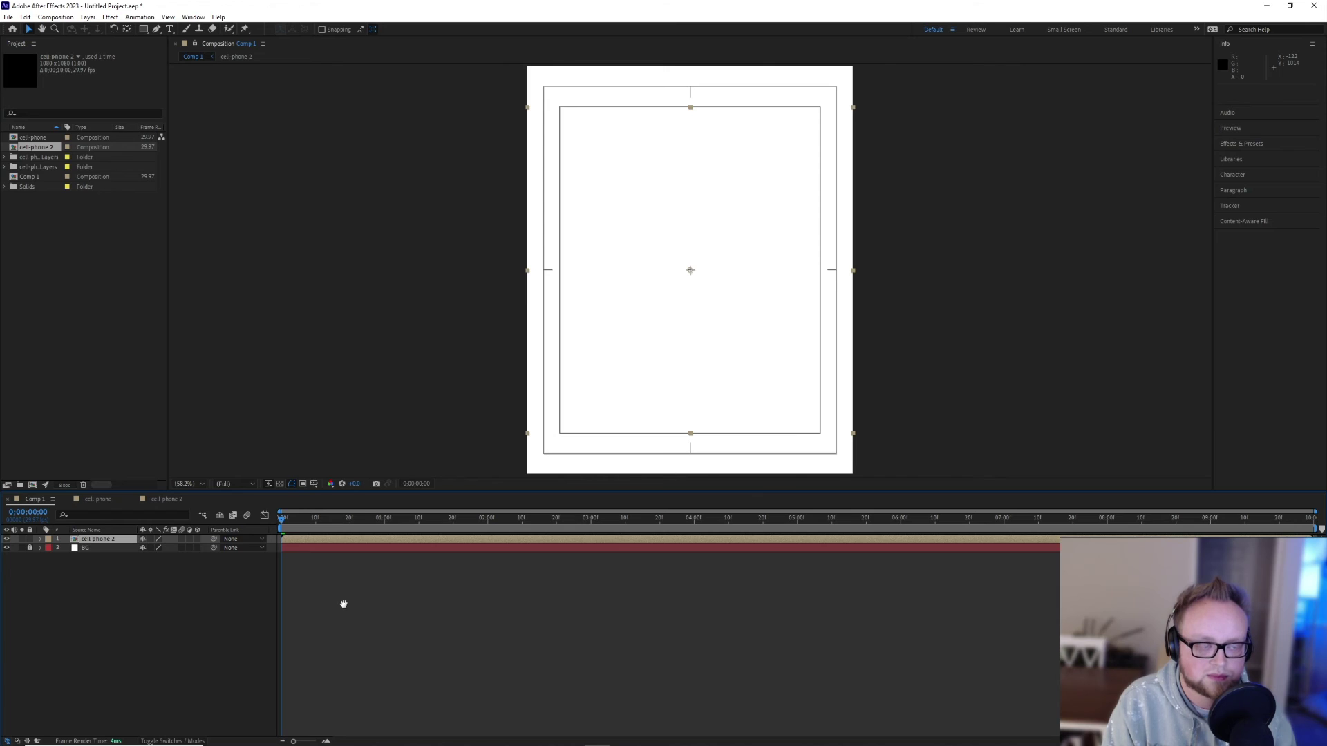
key(space)
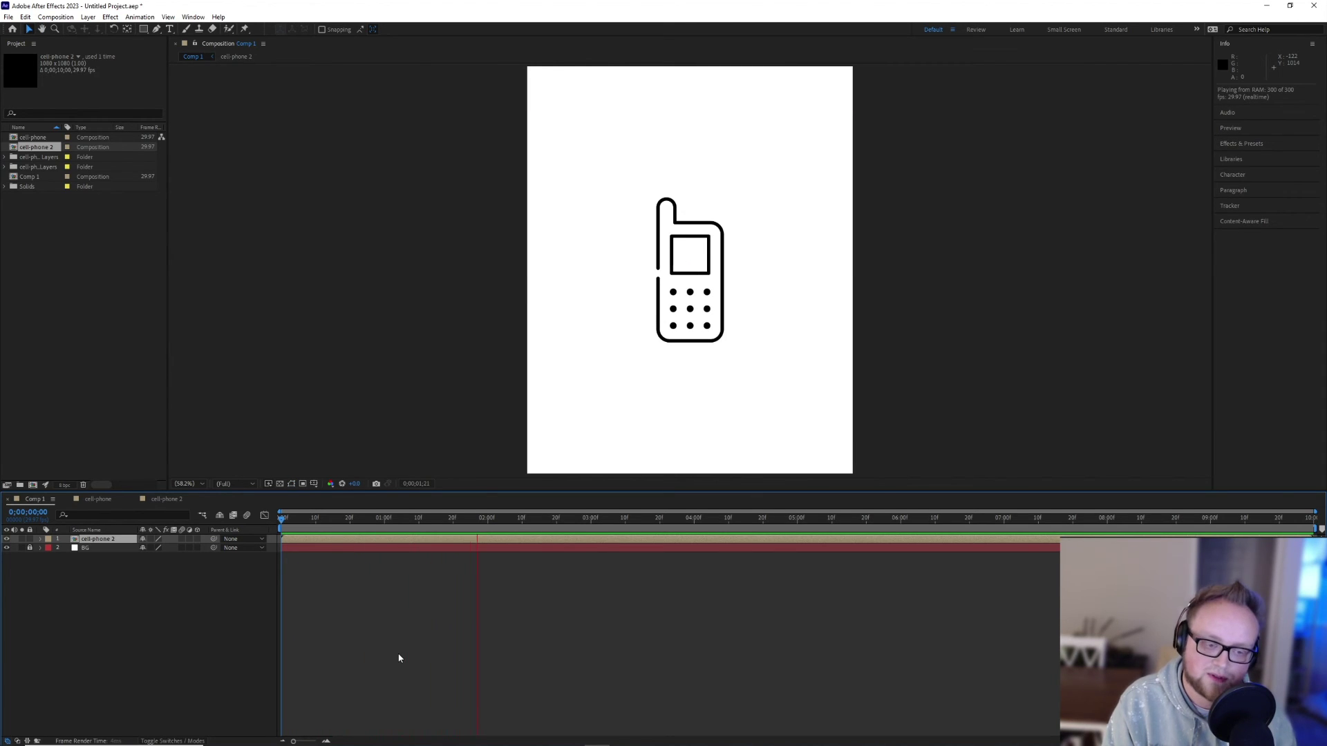
key(space)
In cell-phone 2, move the last Phone Outlines End keyframe to 0;00;01;22, shift the Screen Outlines one equally, and replay from the start
click(166, 499)
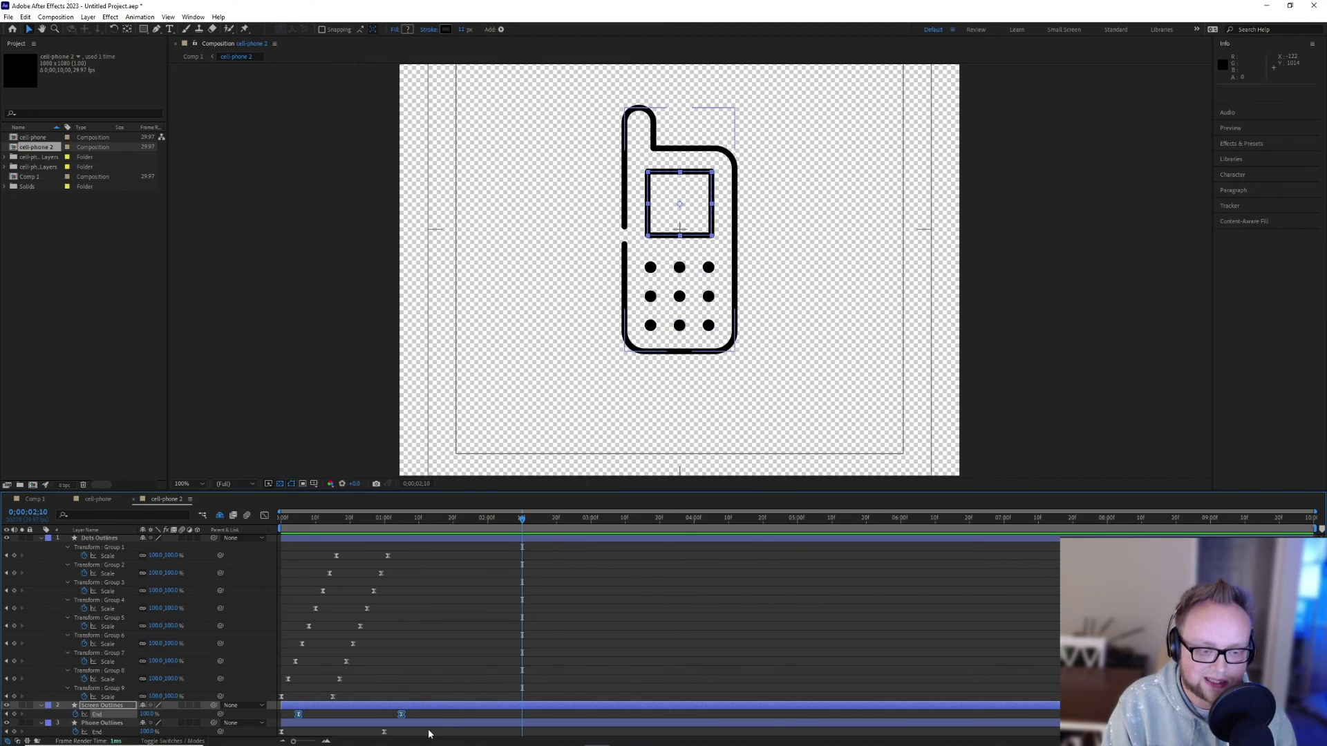
mouse_move(415, 738)
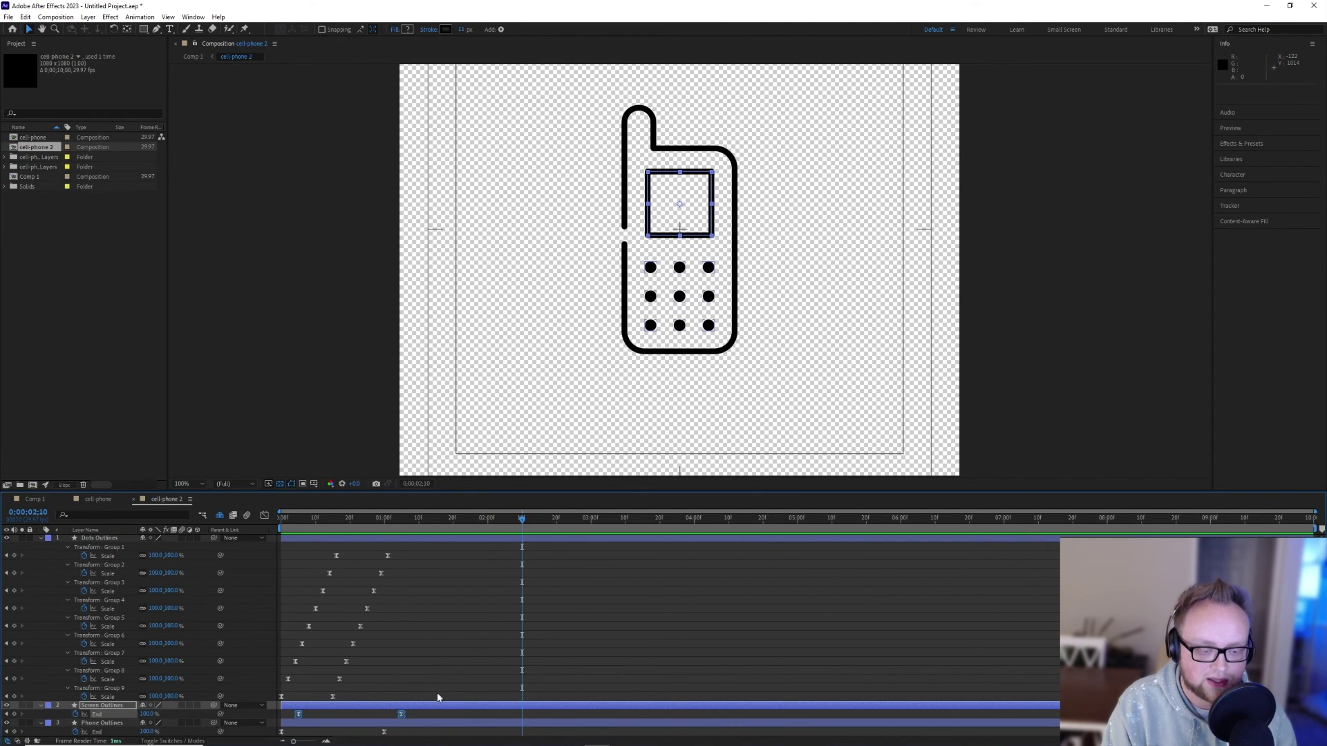
drag(417, 711, 459, 733)
key(space)
drag(268, 539, 201, 538)
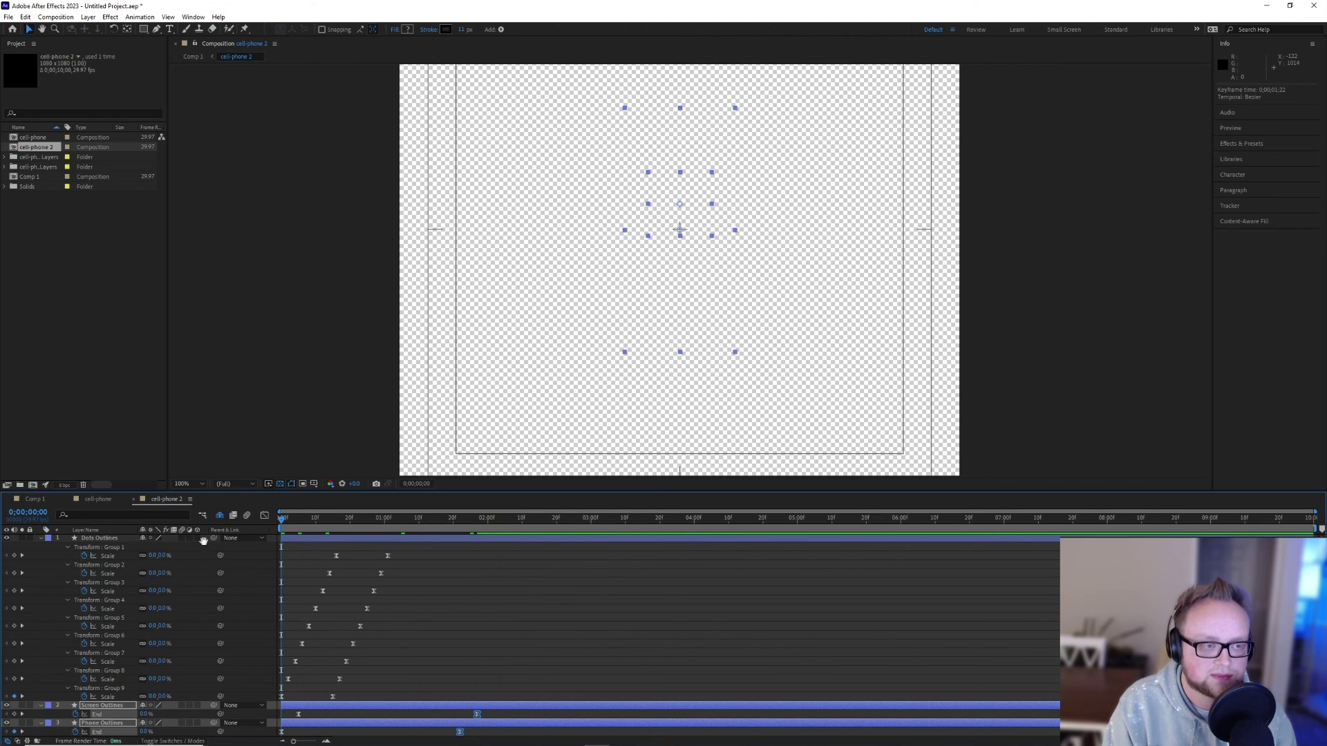
Stretch the nine dots' last Scale keyframes progressively later, from Group 9 to Group 1 at about 0;00;01;18, and replay from the start
key(space)
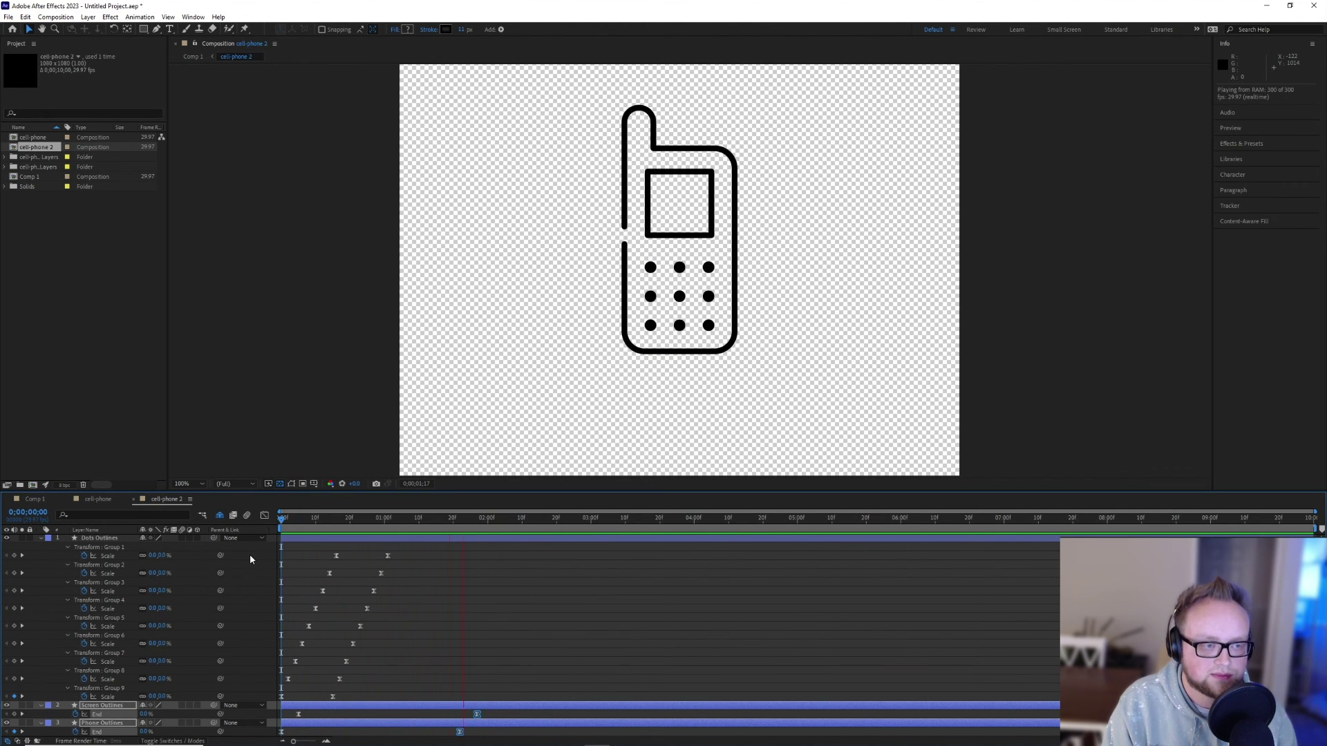
key(space)
drag(411, 551, 334, 698)
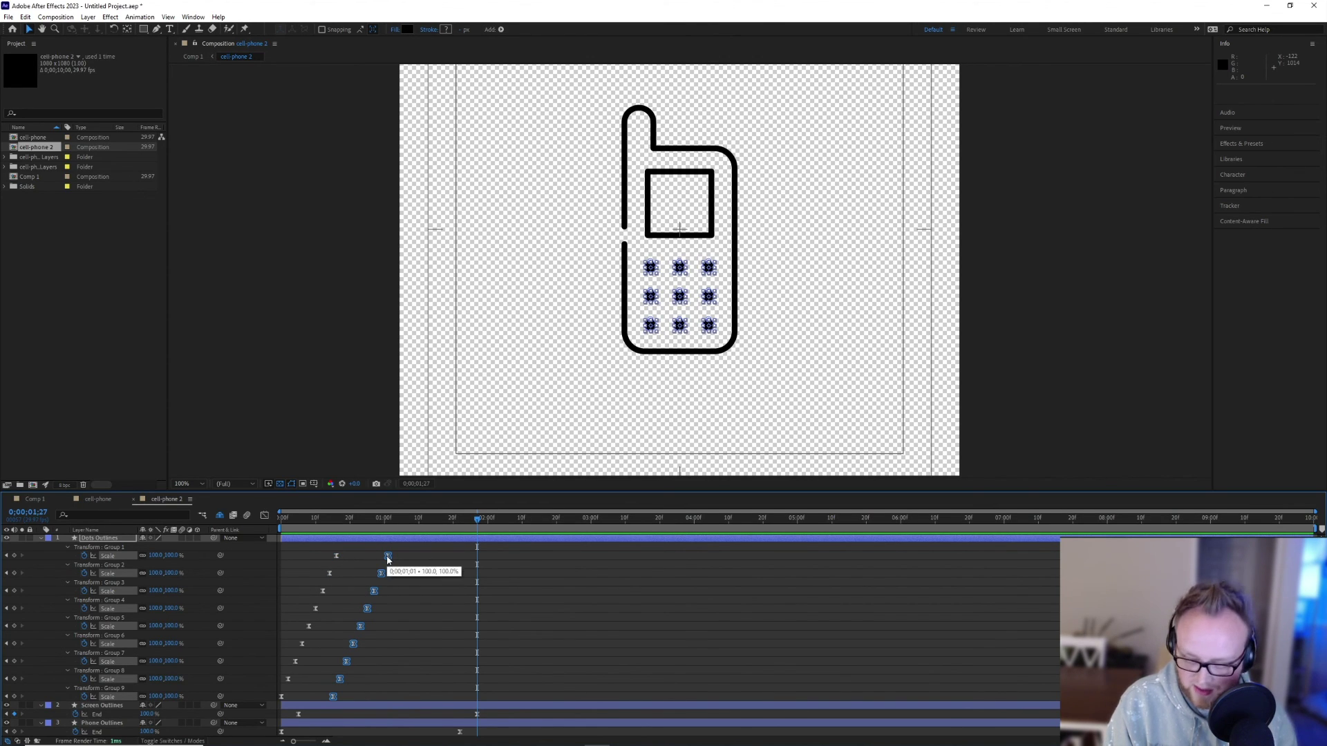
mouse_move(388, 556)
mouse_down()
mouse_move(449, 563)
mouse_move(314, 541)
mouse_move(250, 559)
mouse_up()
key(space)
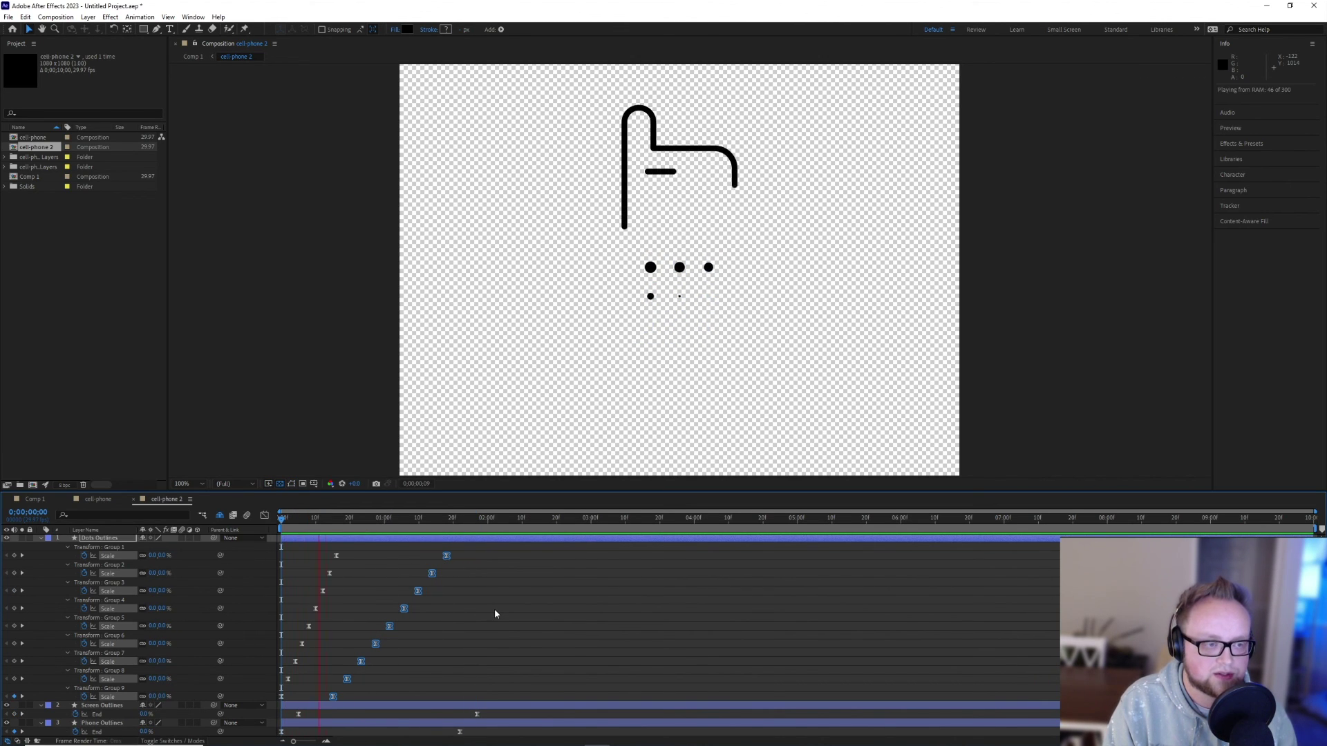
key(space)
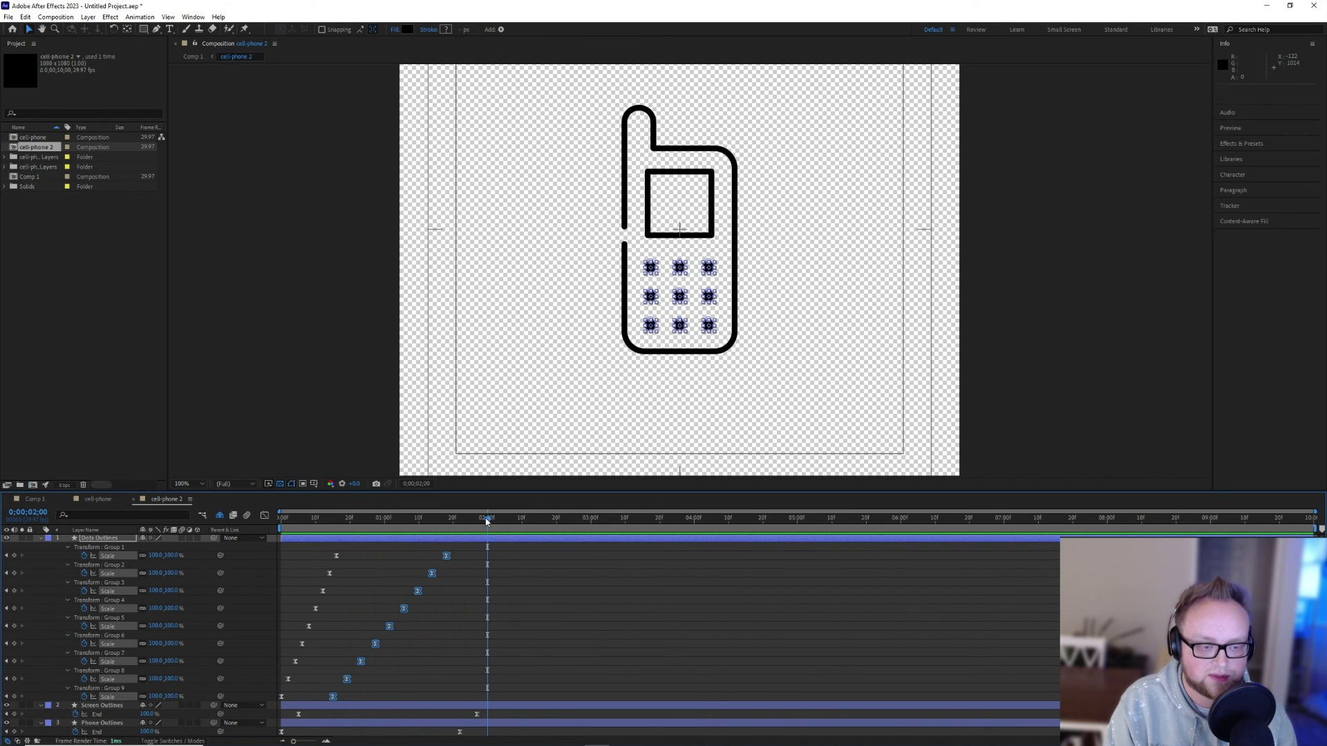
drag(486, 521, 264, 543)
key(space)
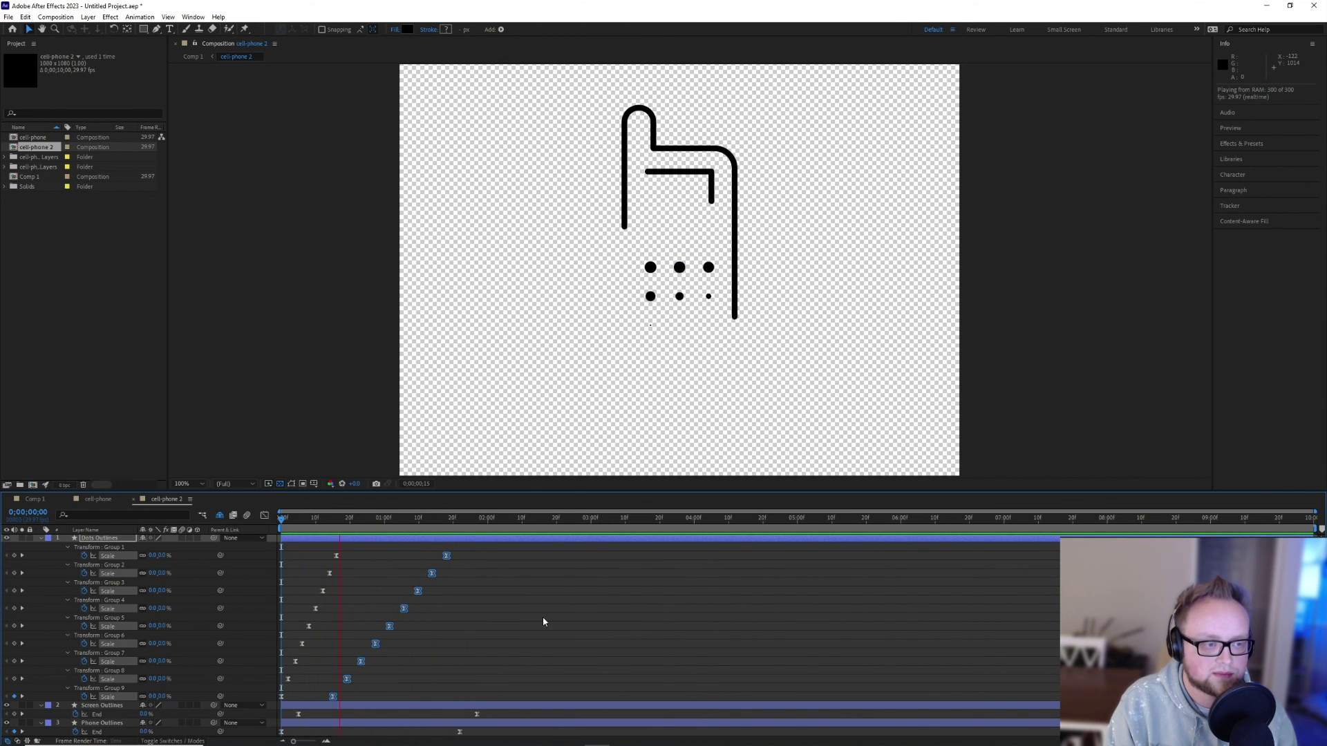
Play back Comp 1 from the first frame to check the retimed phone animation on the white background
click(34, 499)
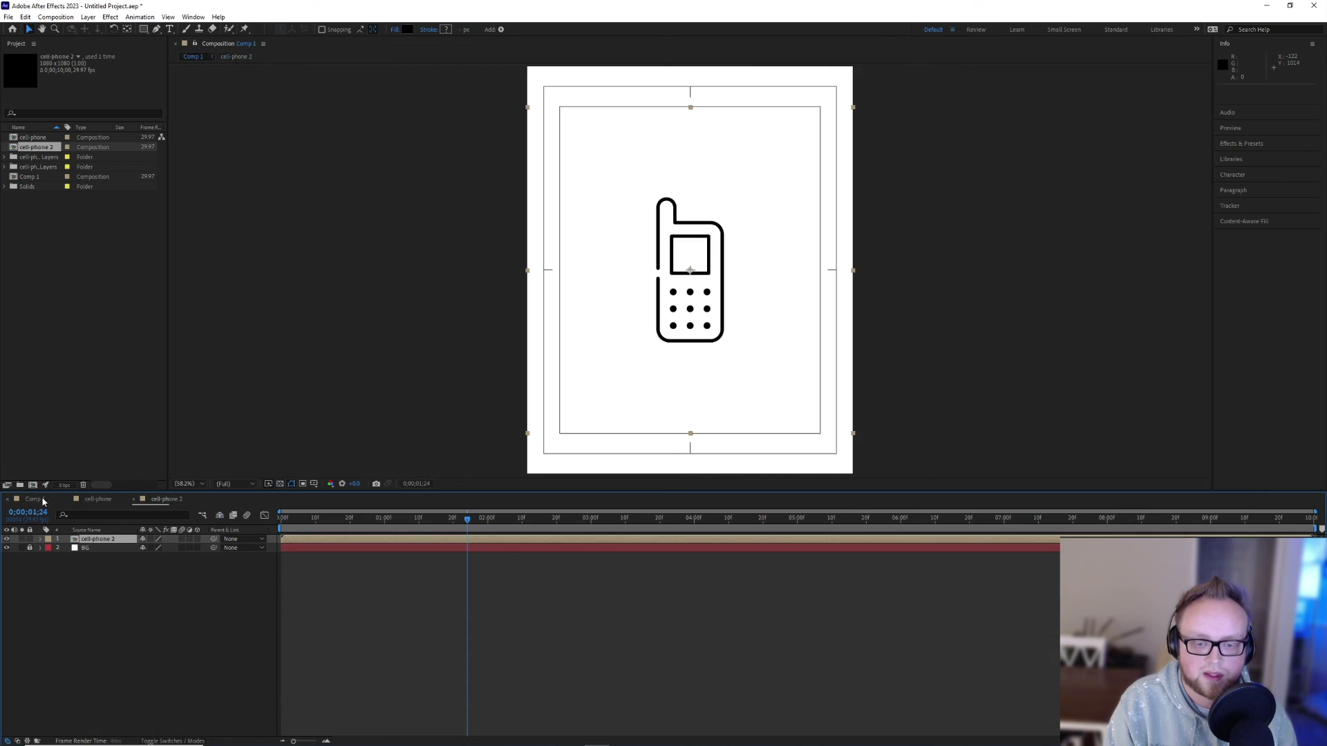
drag(419, 520, 250, 532)
key(space)
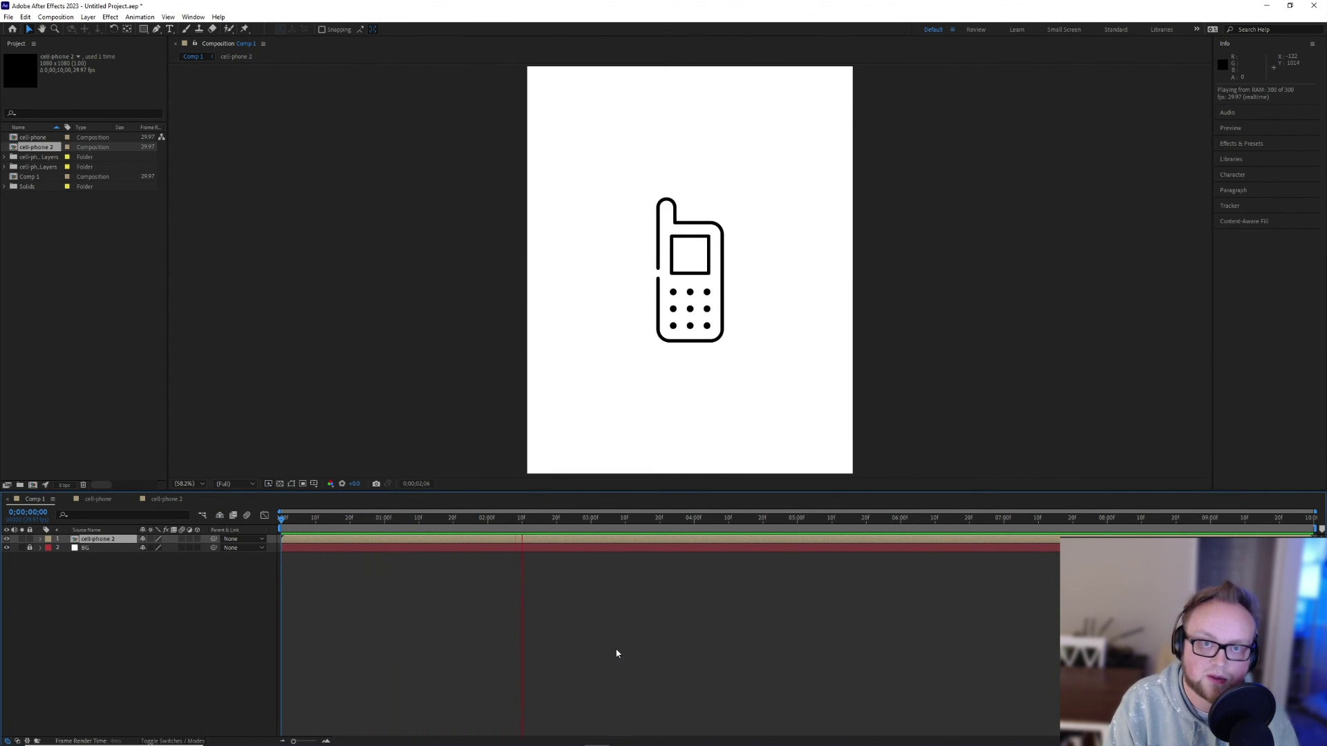
key(apostrophe)
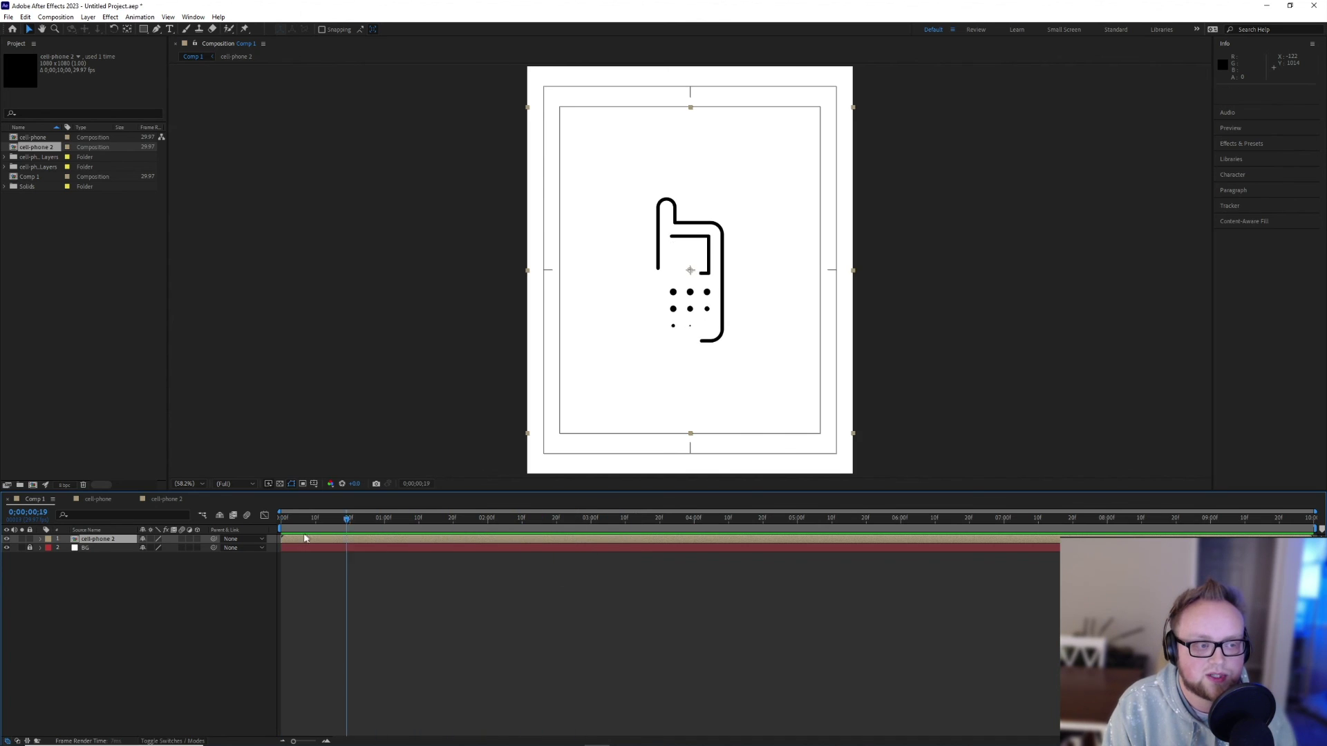